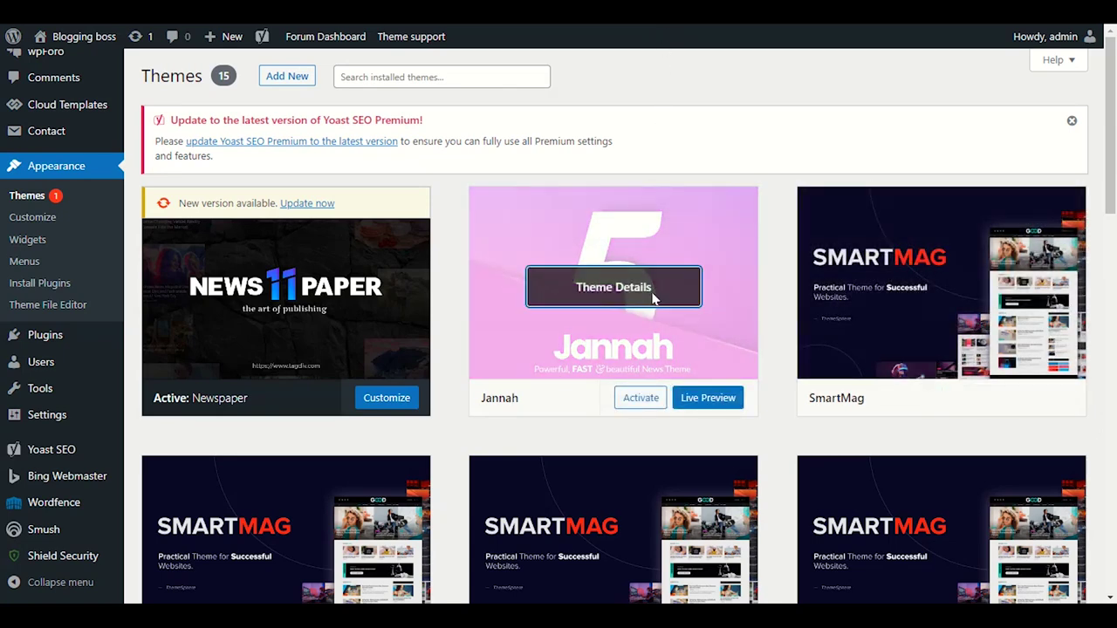
- View the details of the installed Jannah theme and return to the themes overview
click(655, 299)
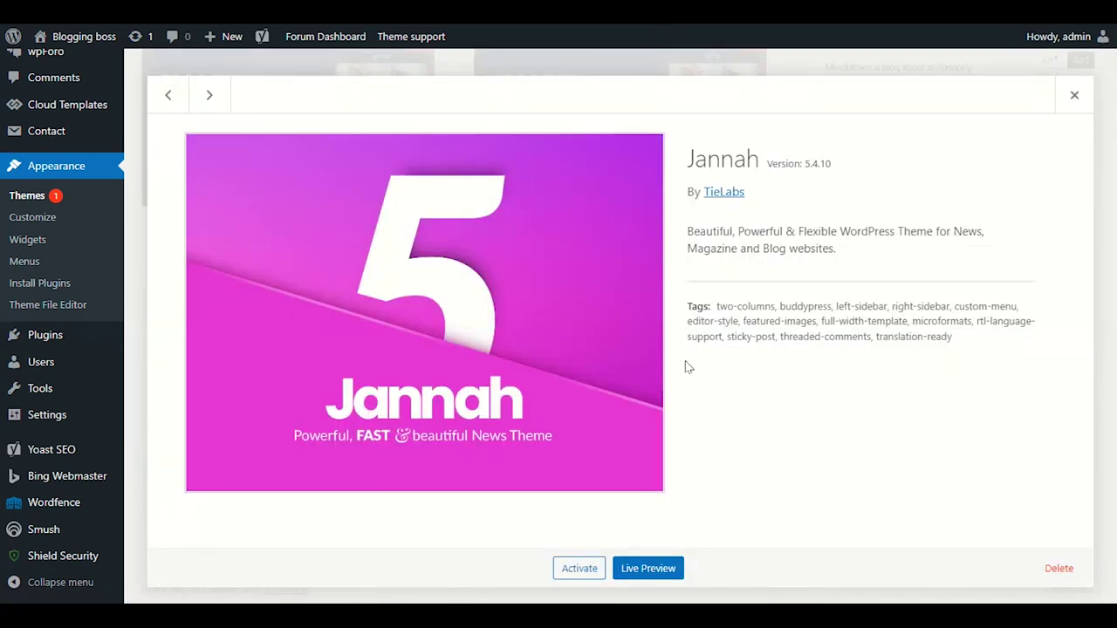
click(1074, 95)
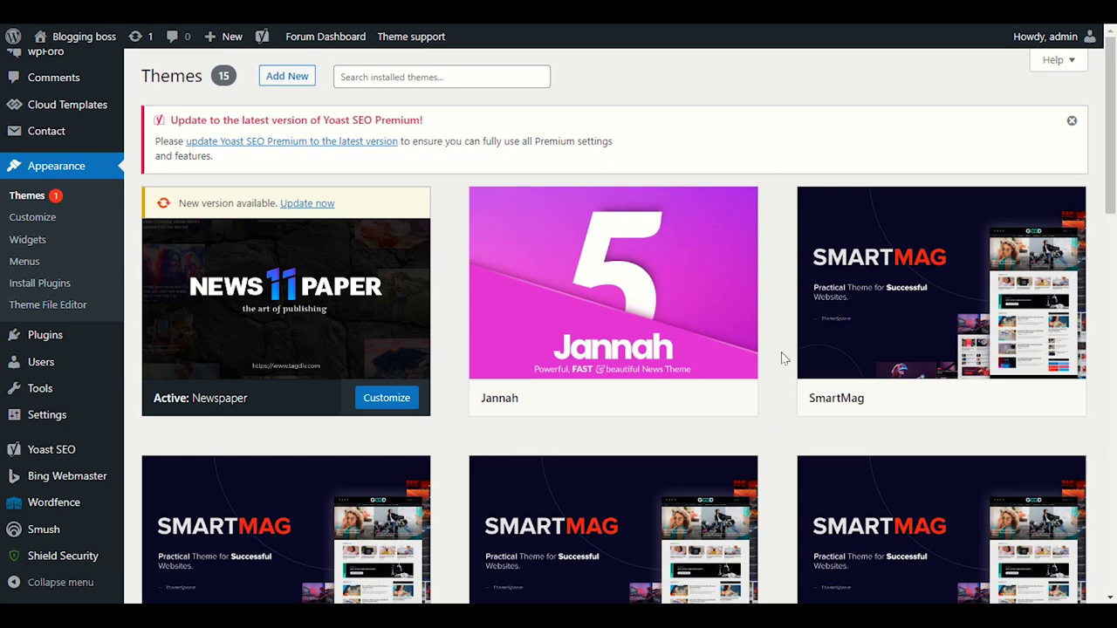
scroll(783, 357, down, 1)
scroll(783, 358, up, 2)
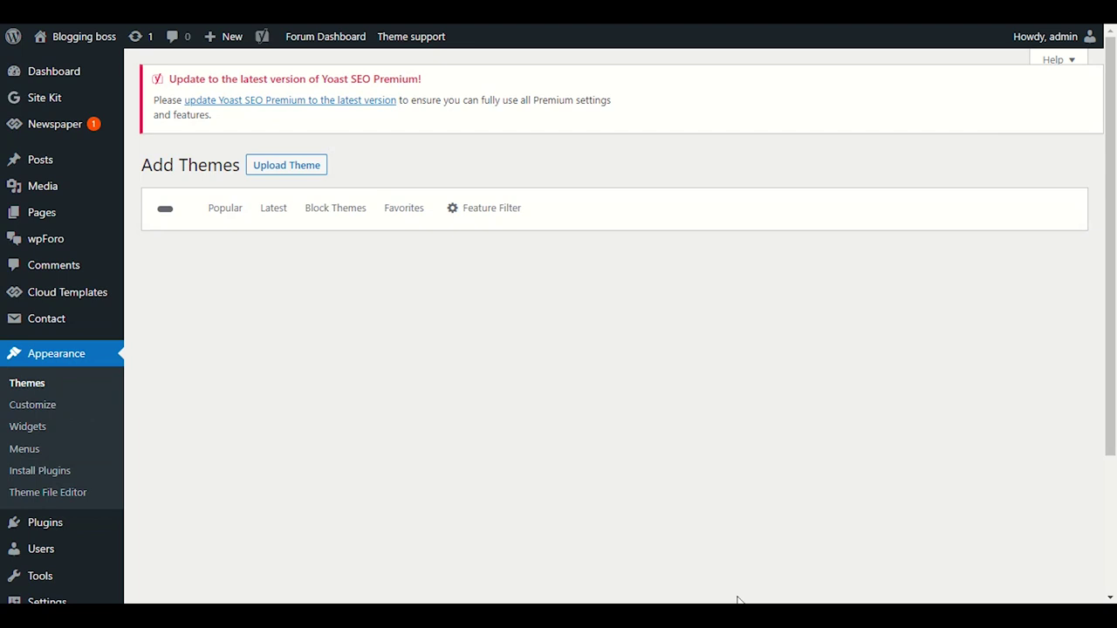
- Switch to the Chrome window with the Jannah search results and locate the downloaded jannah.6.1.1.zip in its folder
mouse_move(738, 600)
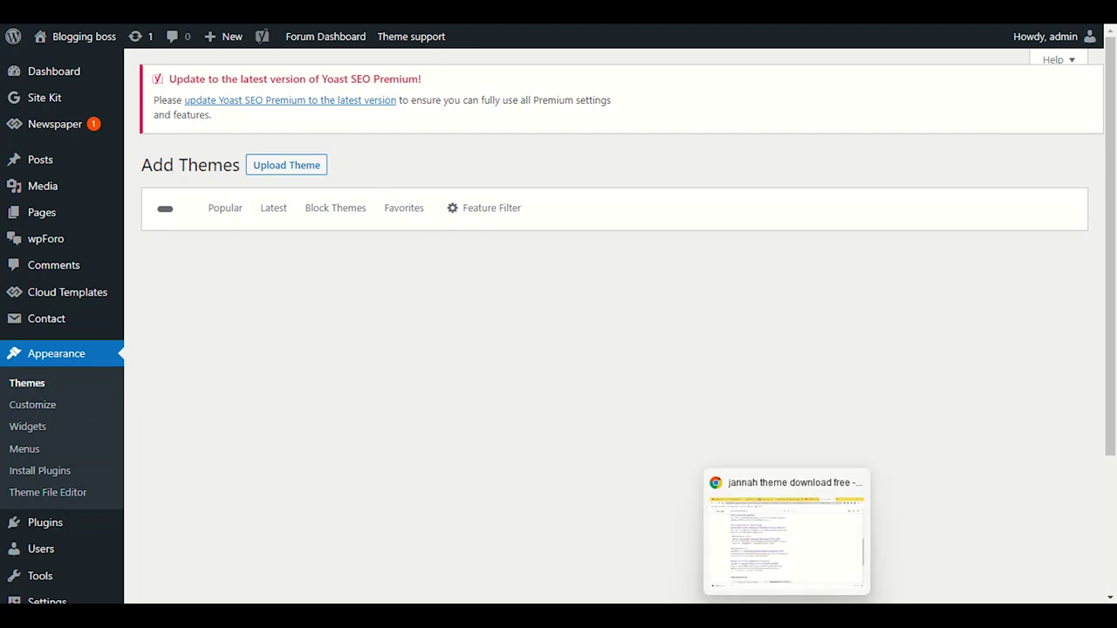
click(768, 532)
click(164, 583)
click(208, 527)
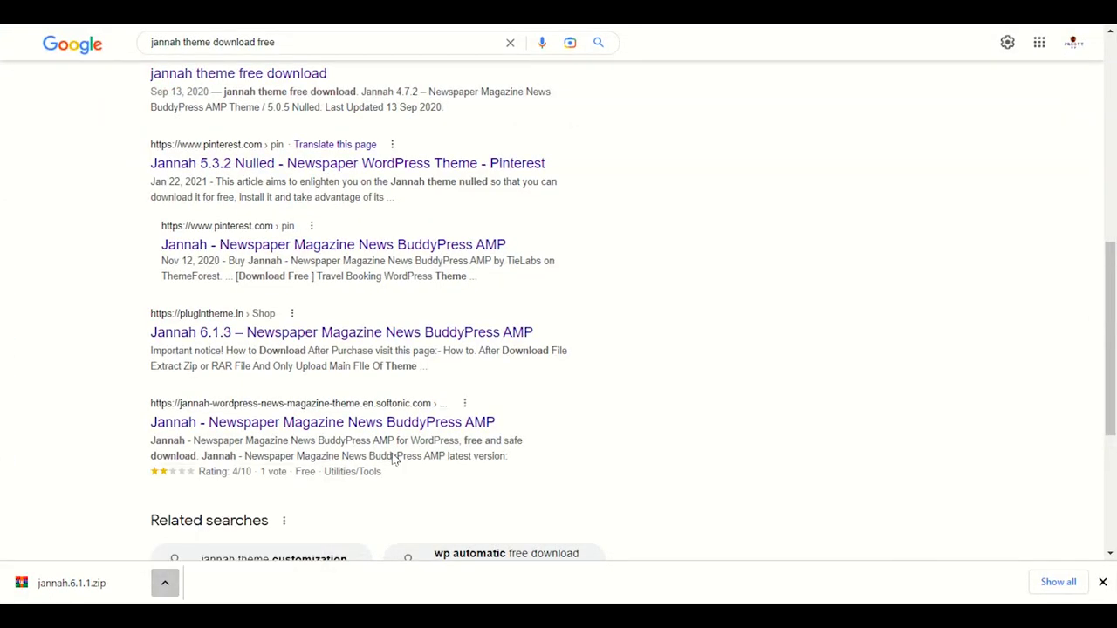
key(alt+Tab)
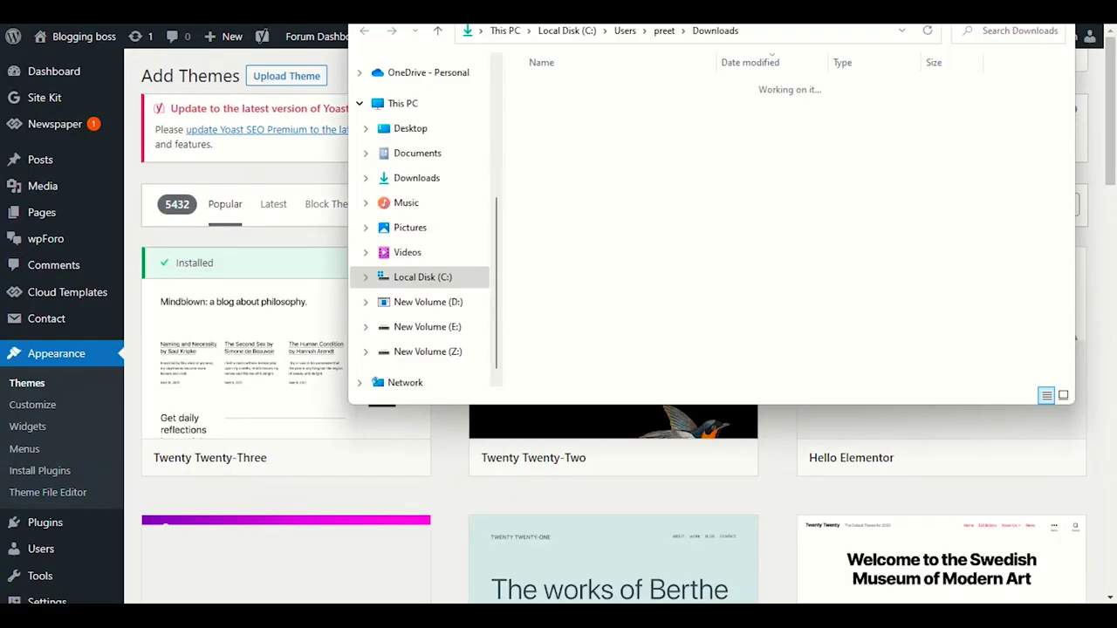
- Upload jannah.6.1.1.zip as a theme and replace the installed Jannah version with the uploaded one
click(304, 81)
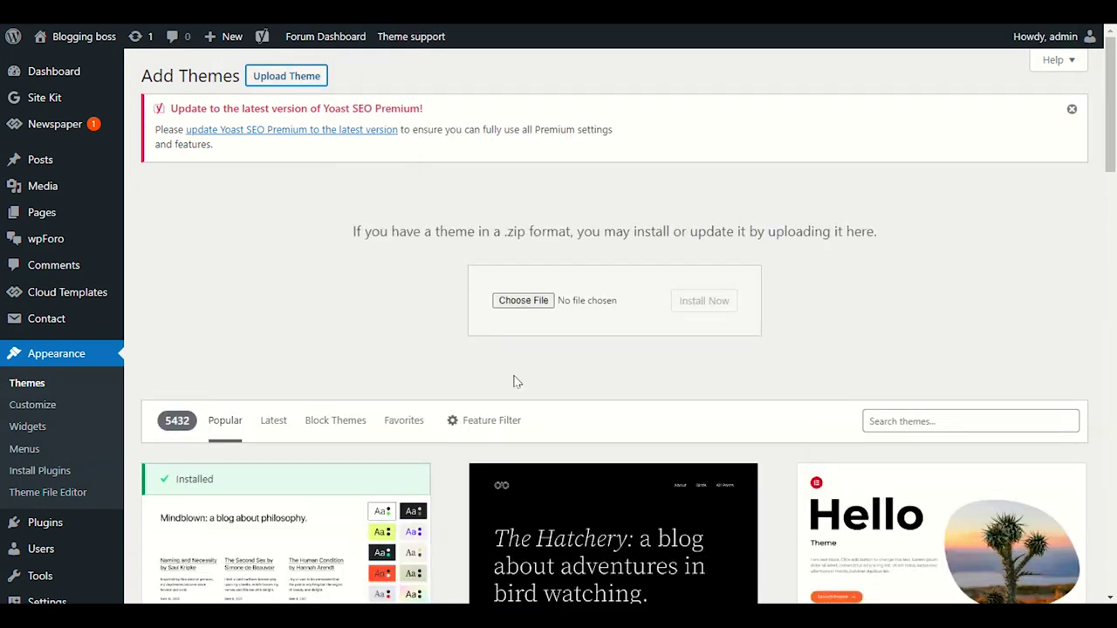
click(524, 299)
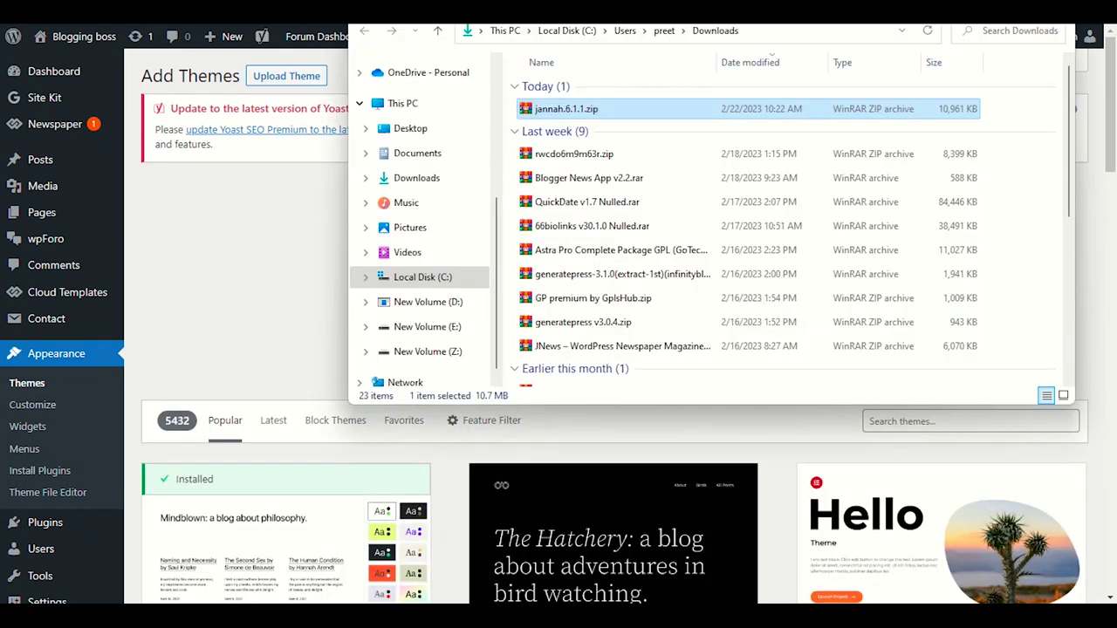
drag(711, 2, 749, 342)
drag(705, 497, 525, 307)
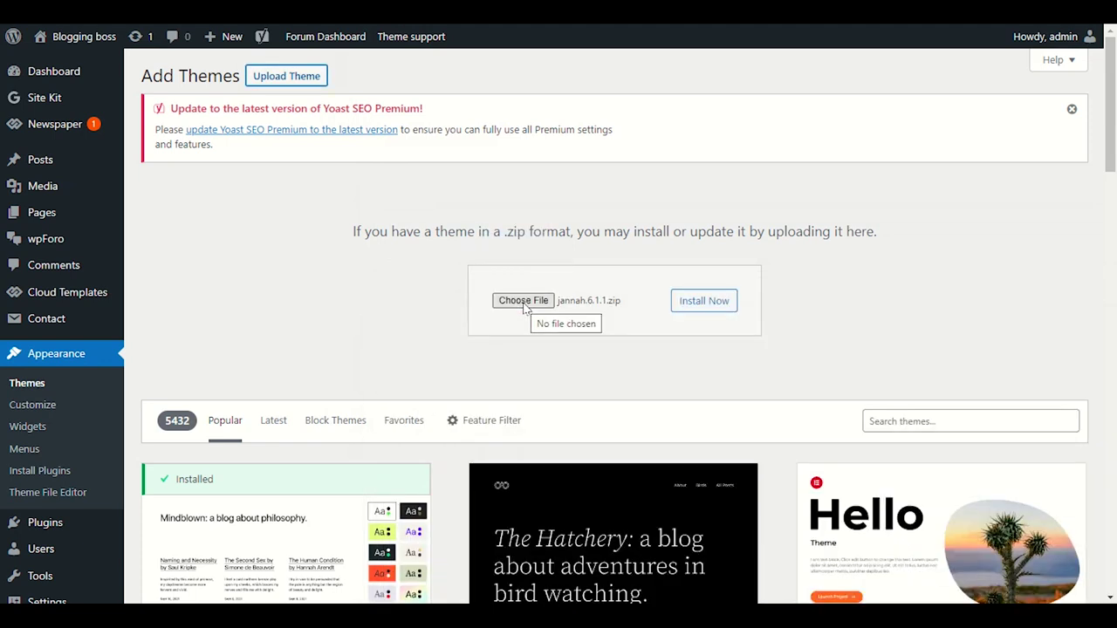
click(727, 307)
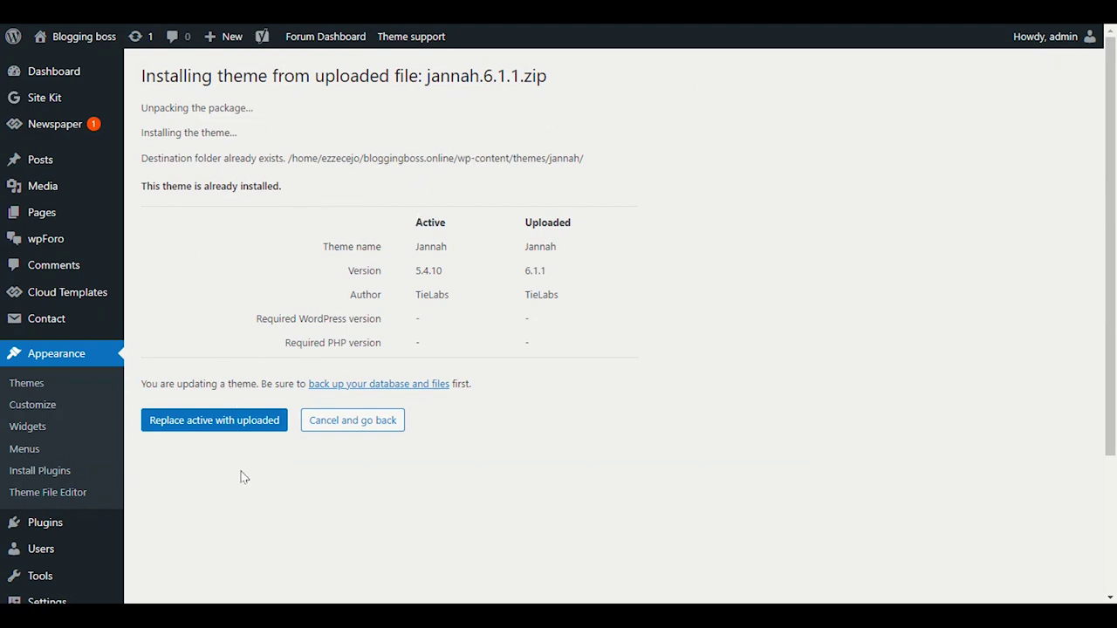
click(237, 424)
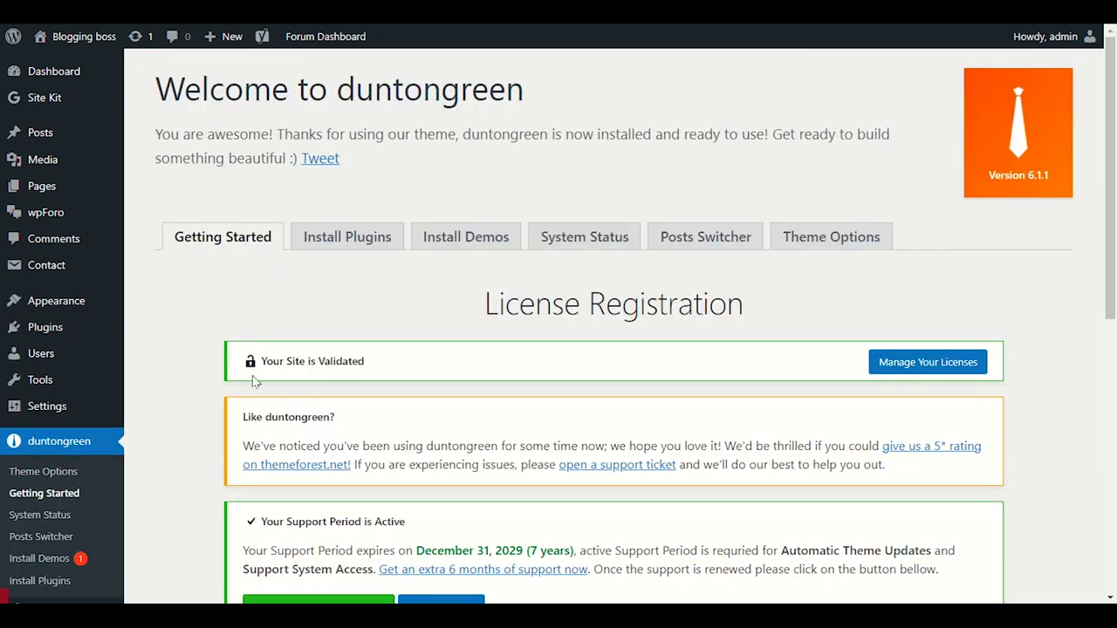
- Review the theme's license registration page and examine its list of installable bundled plugins
scroll(253, 379, down, 3)
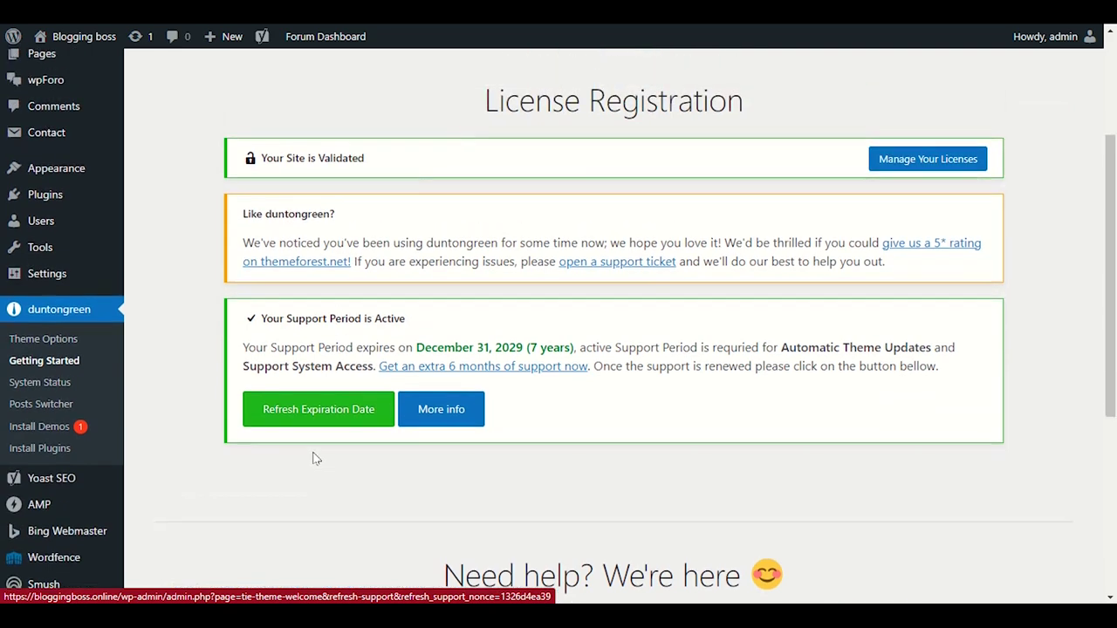
scroll(316, 458, up, 3)
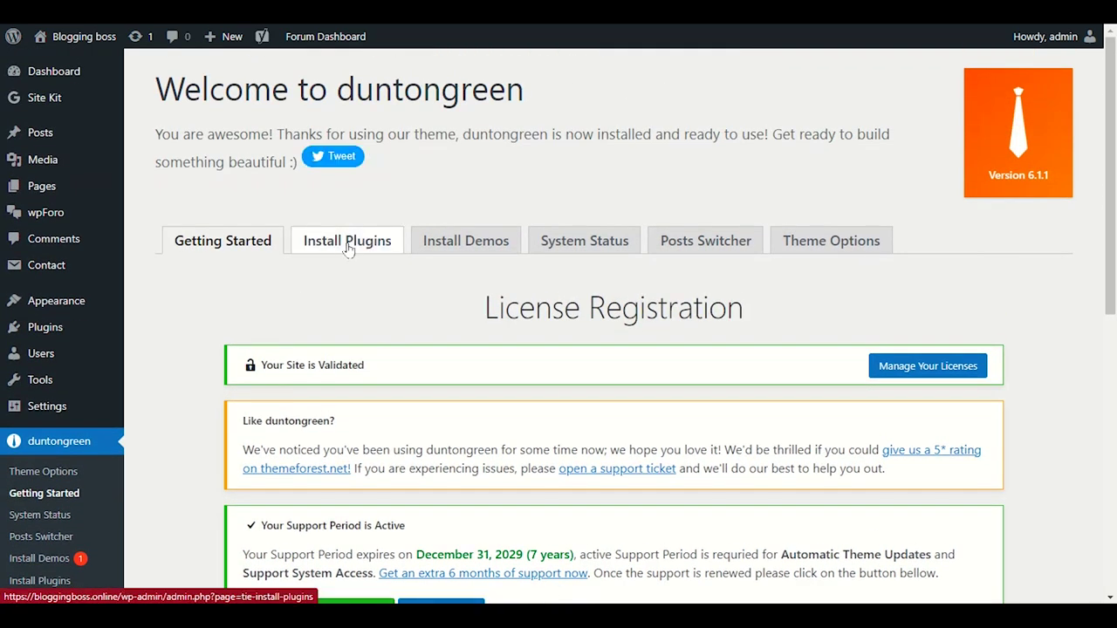
click(348, 250)
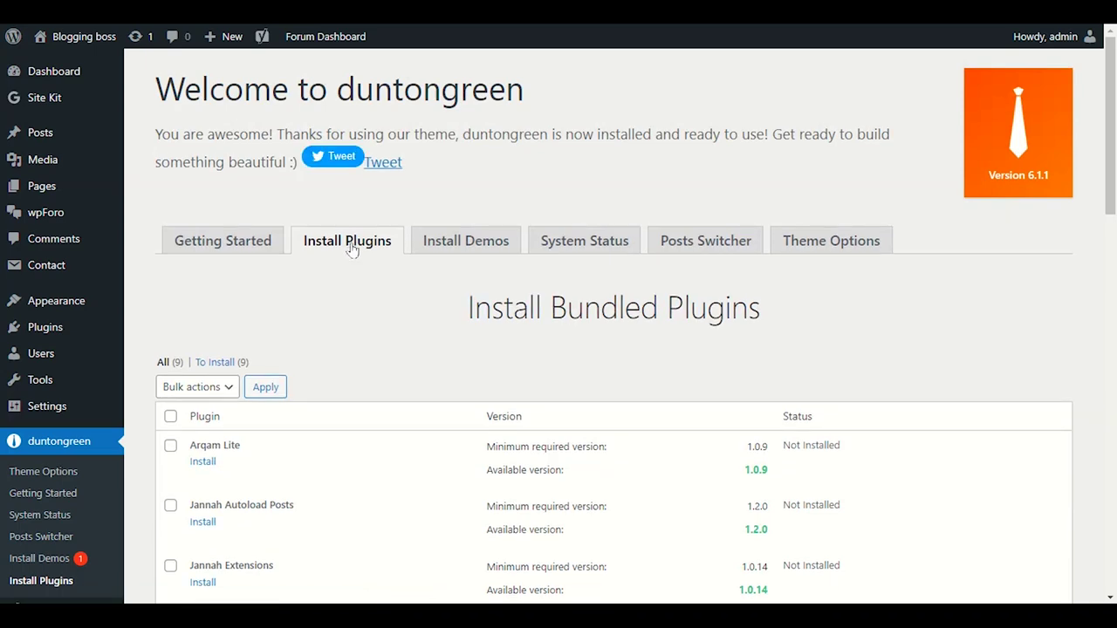
scroll(506, 314, down, 3)
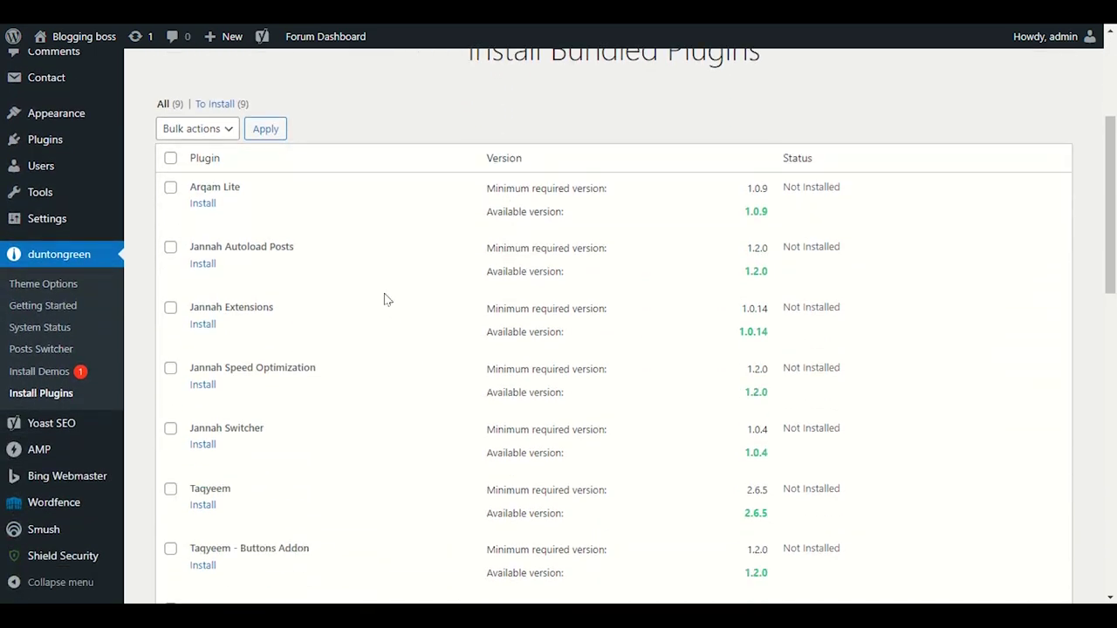
scroll(394, 361, down, 4)
scroll(397, 361, up, 5)
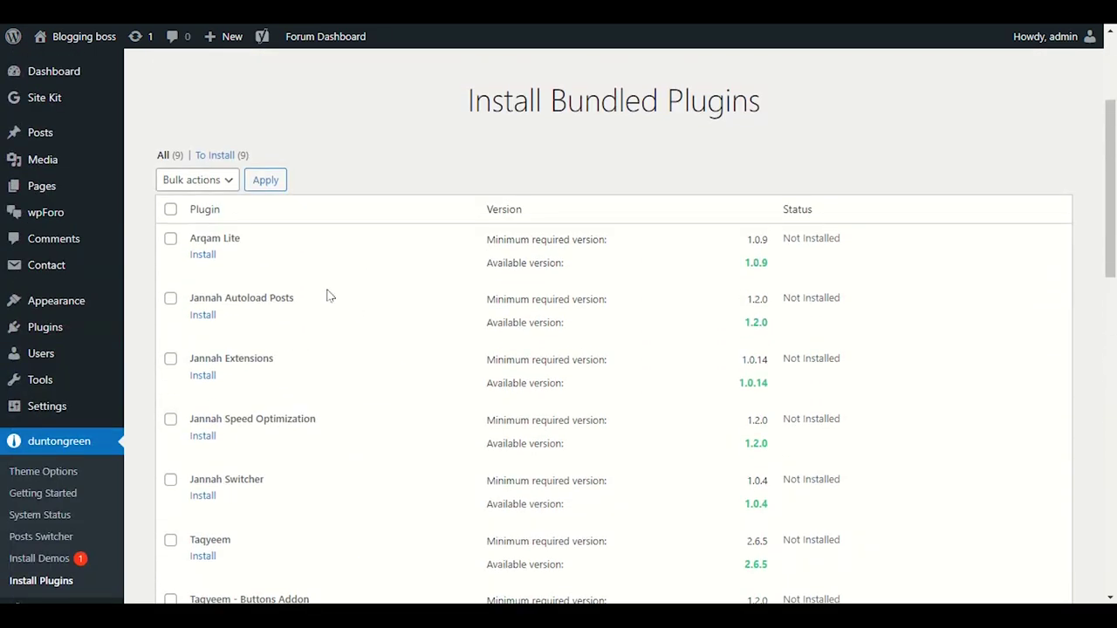
scroll(196, 275, down, 3)
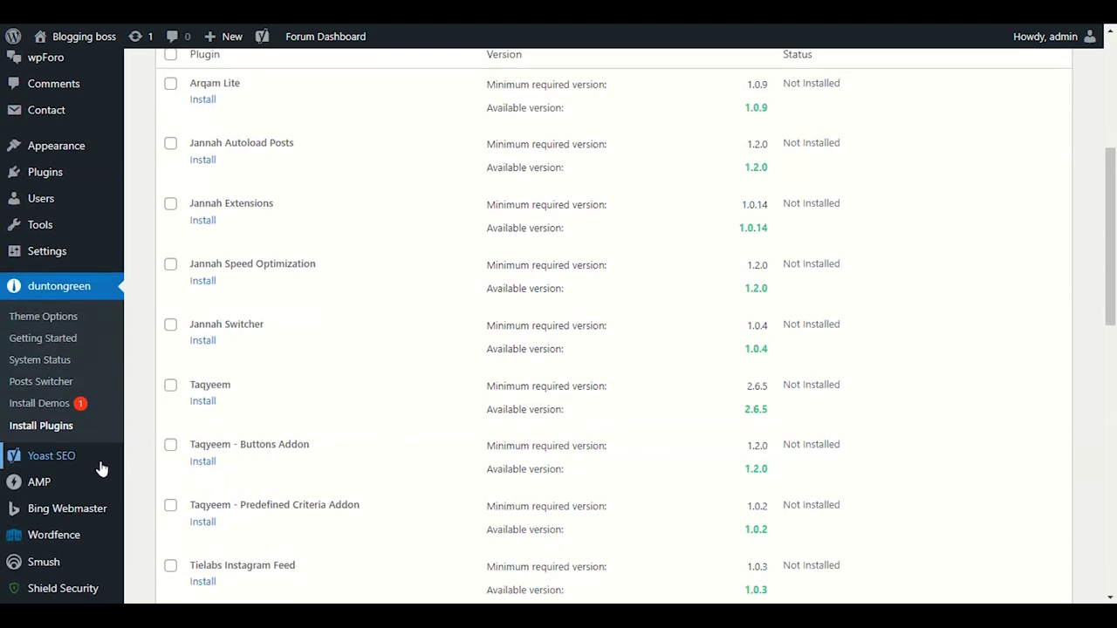
scroll(95, 480, down, 1)
scroll(94, 481, down, 2)
scroll(93, 427, up, 4)
- Delete the inactive tagDiv Cloud Library plugin from the site's installed plugins
mouse_move(92, 330)
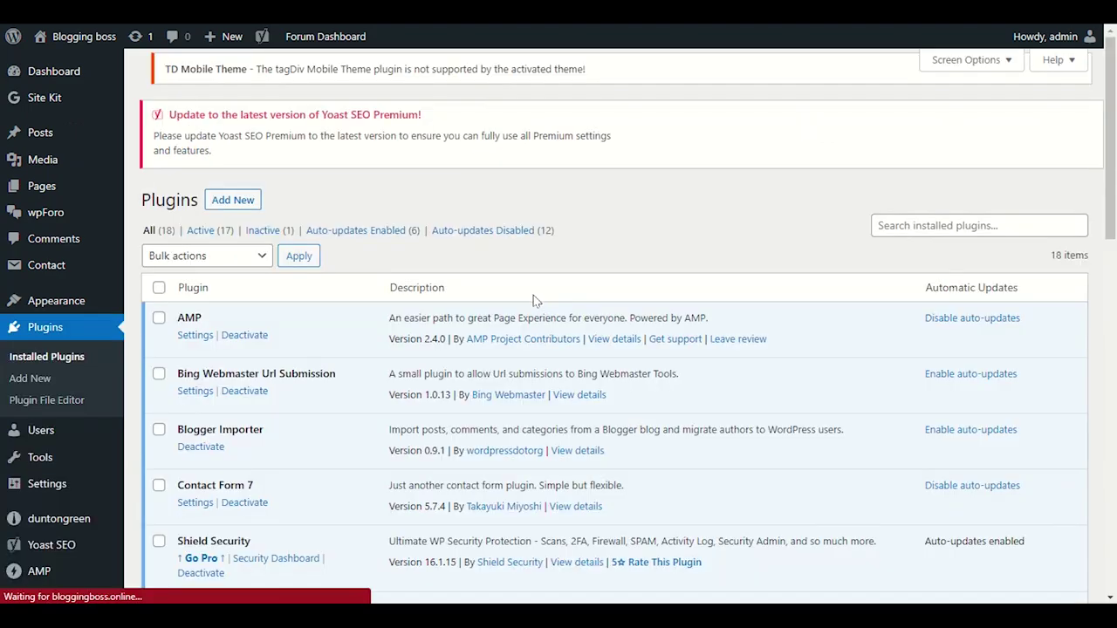
scroll(288, 270, down, 2)
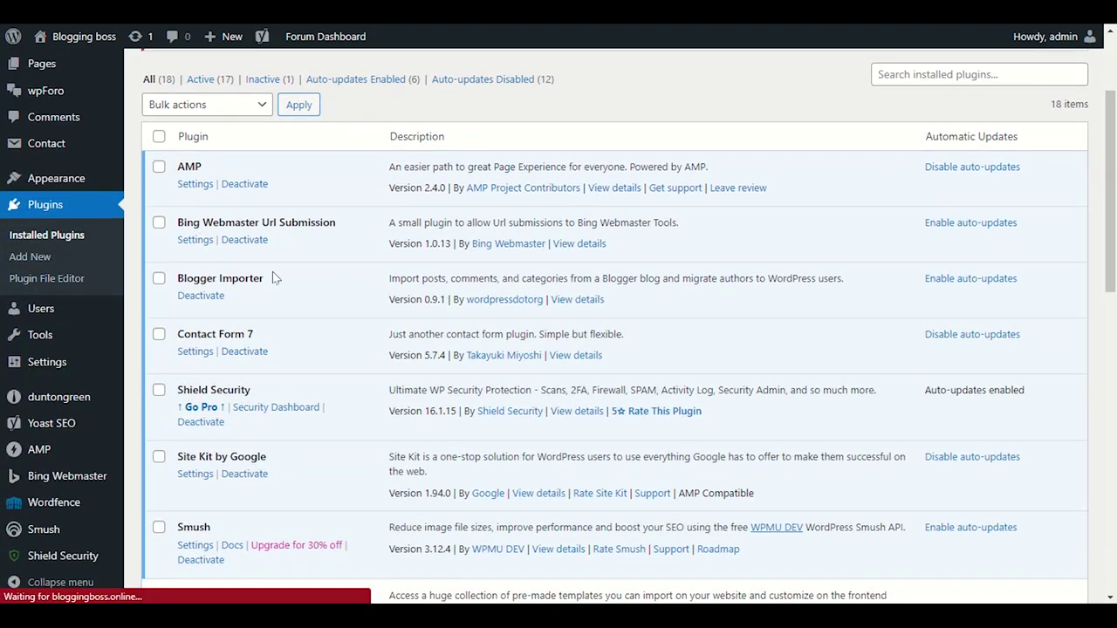
scroll(174, 266, down, 1)
scroll(159, 328, down, 3)
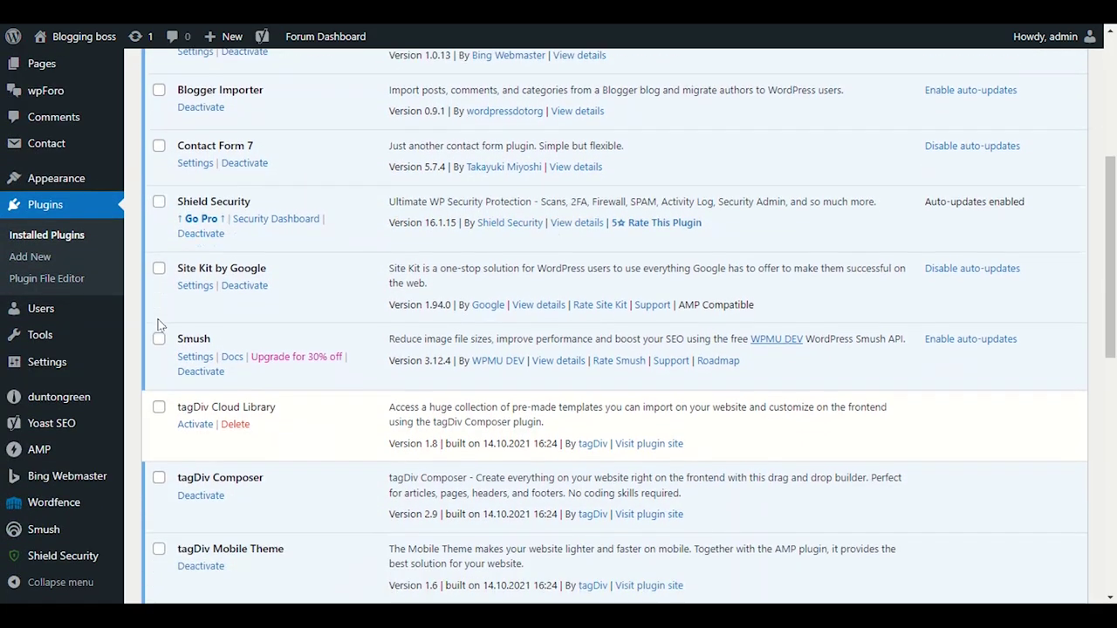
scroll(160, 328, down, 1)
click(235, 250)
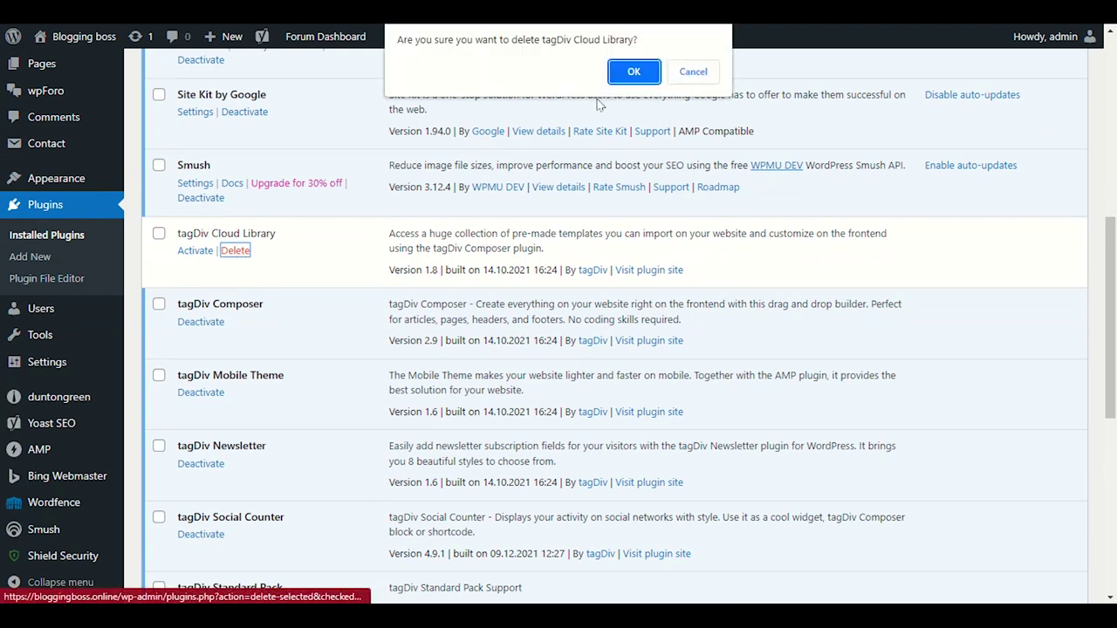
click(635, 72)
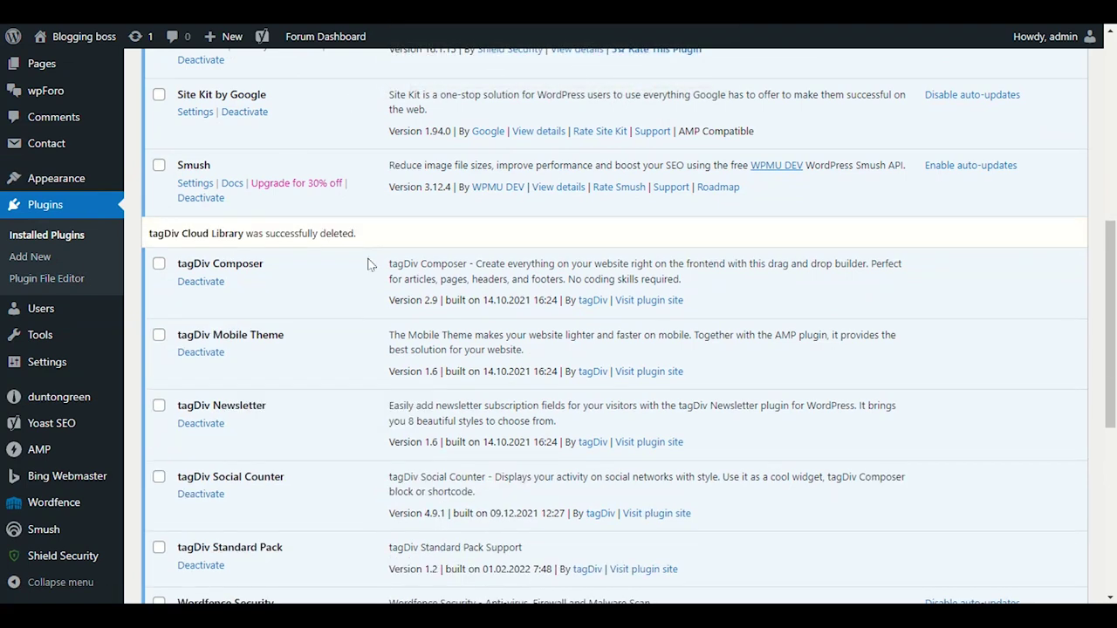
- Bulk deactivate the tagDiv Composer, Mobile Theme, Newsletter, Social Counter and Standard Pack plugins
scroll(367, 265, down, 1)
scroll(368, 265, down, 1)
click(159, 160)
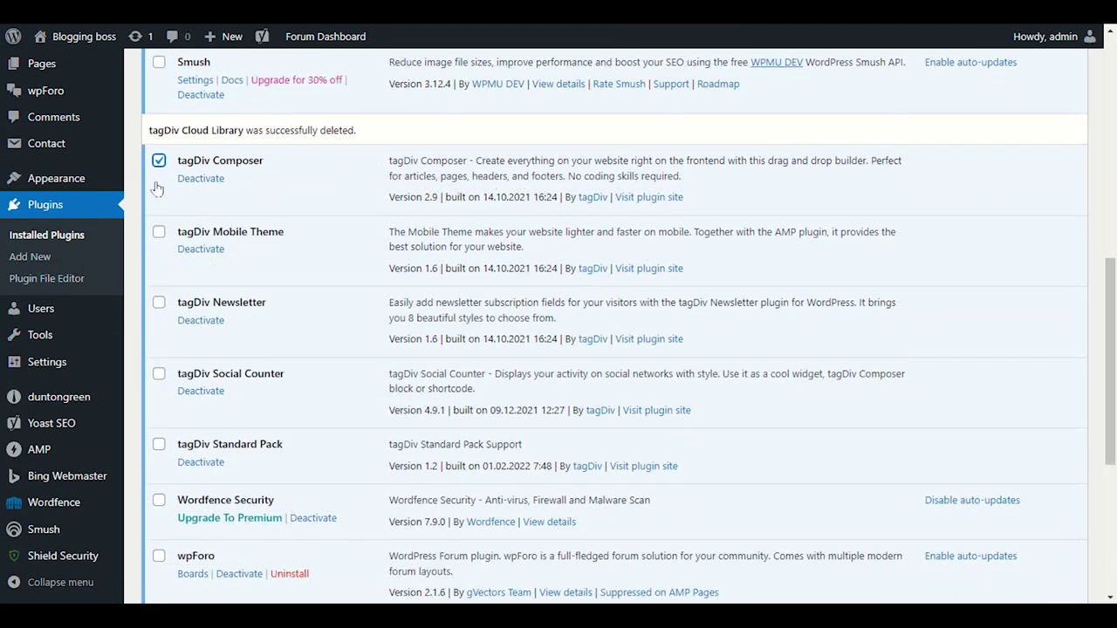
click(159, 231)
click(159, 302)
click(159, 374)
scroll(159, 375, down, 4)
click(158, 134)
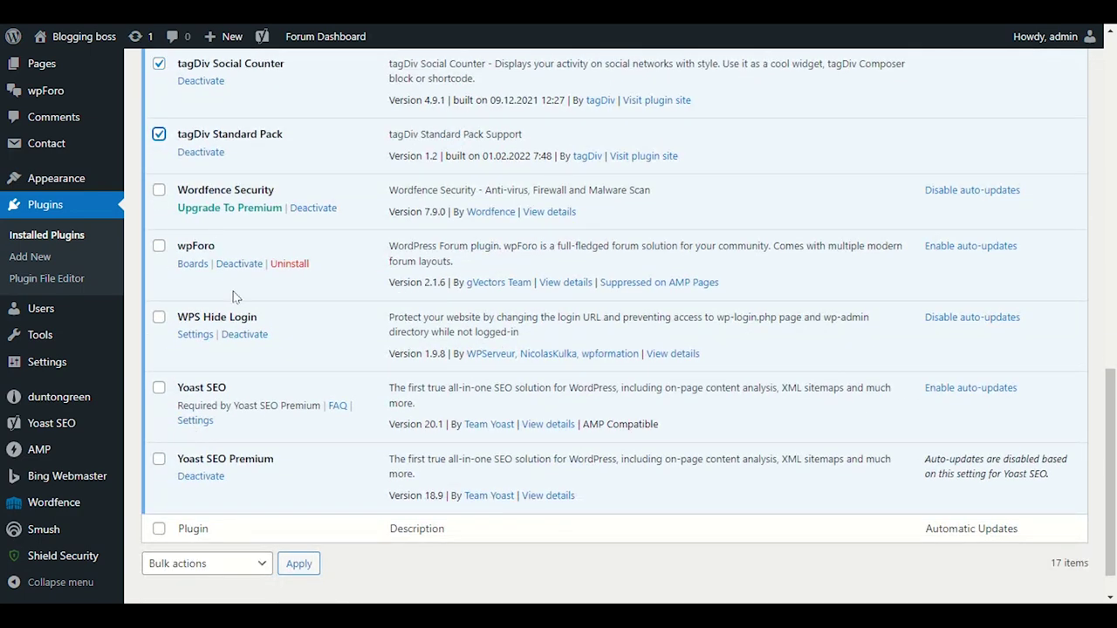
click(249, 564)
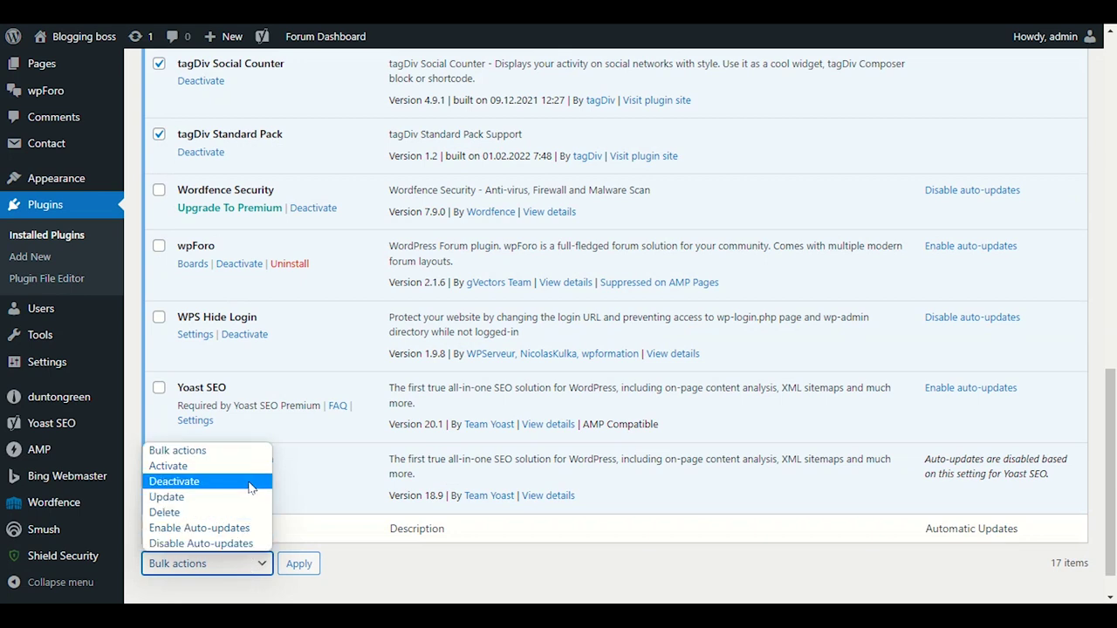
click(183, 482)
click(298, 564)
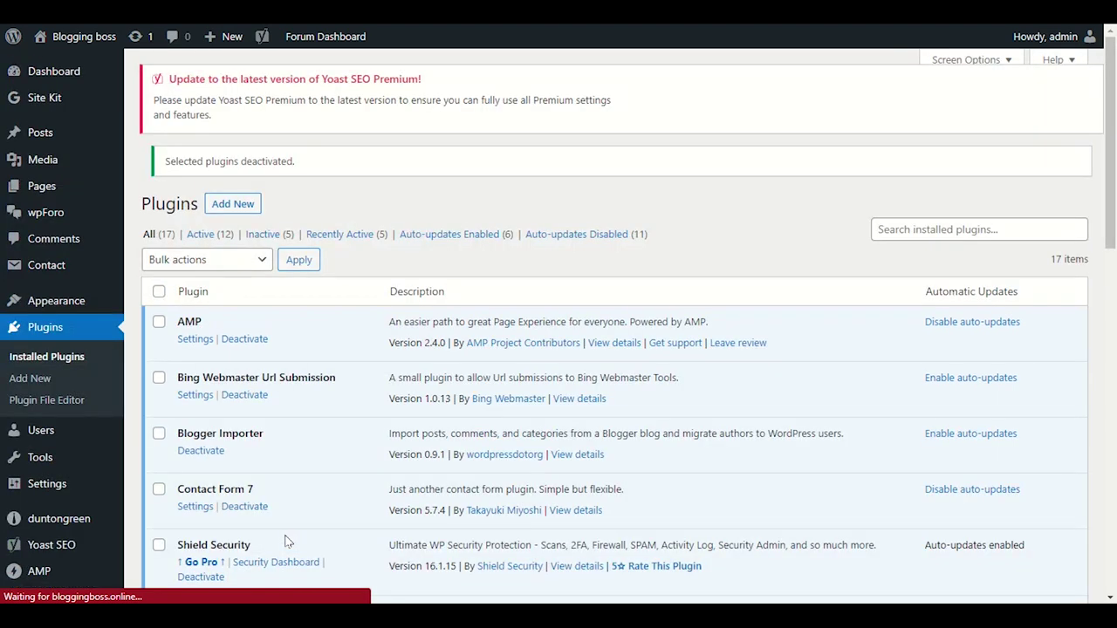
- Delete the deactivated tagDiv Composer, tagDiv Mobile Theme and tagDiv Newsletter plugins
scroll(278, 453, down, 1)
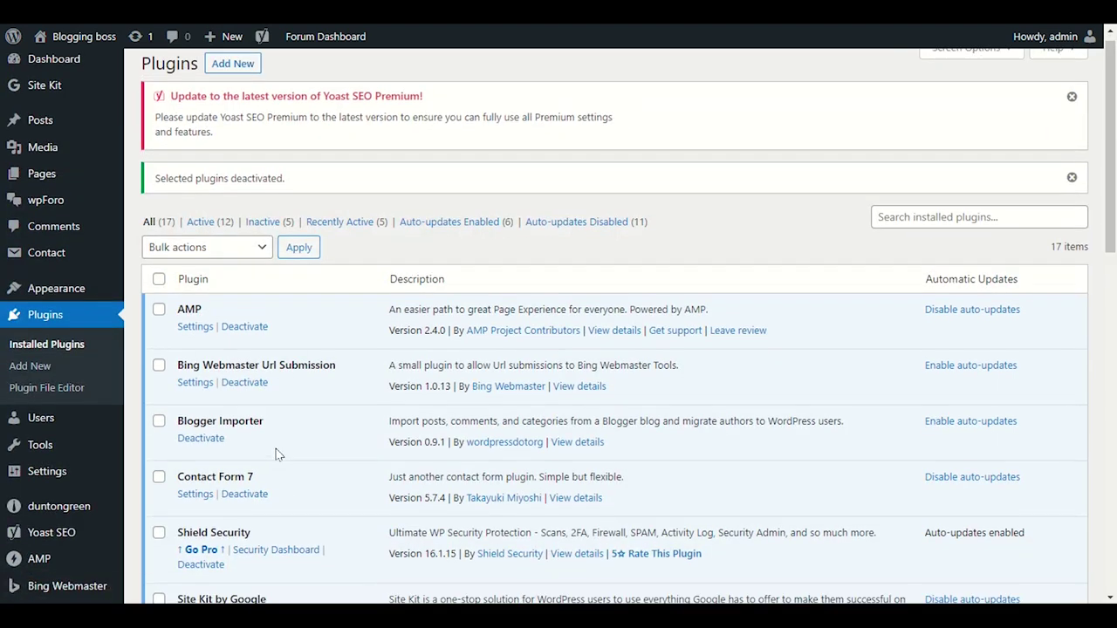
scroll(277, 454, down, 6)
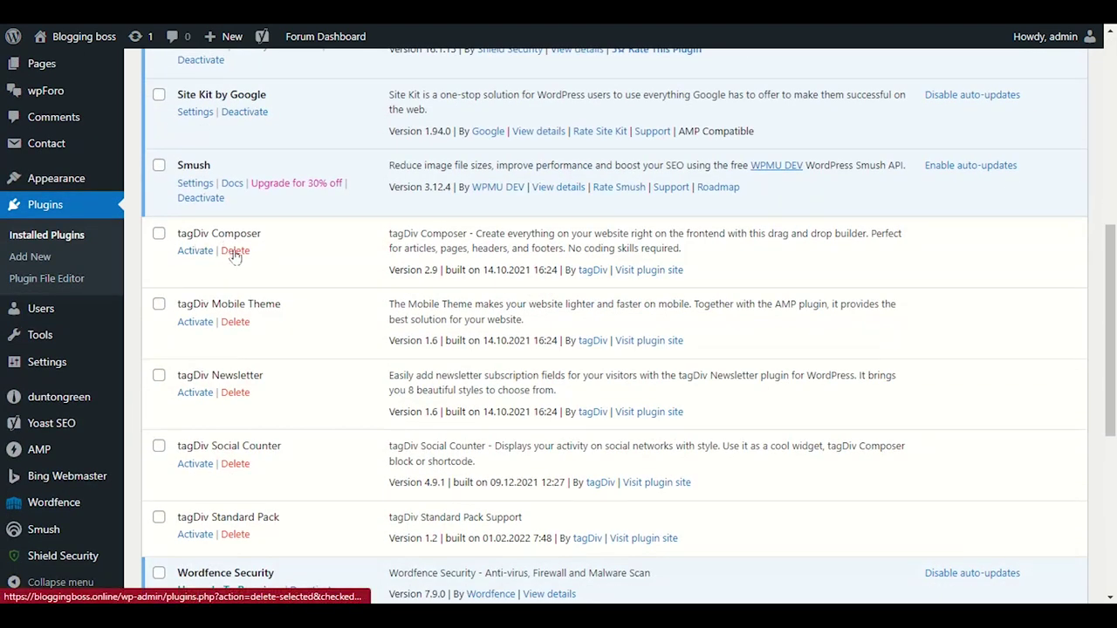
click(234, 251)
click(635, 69)
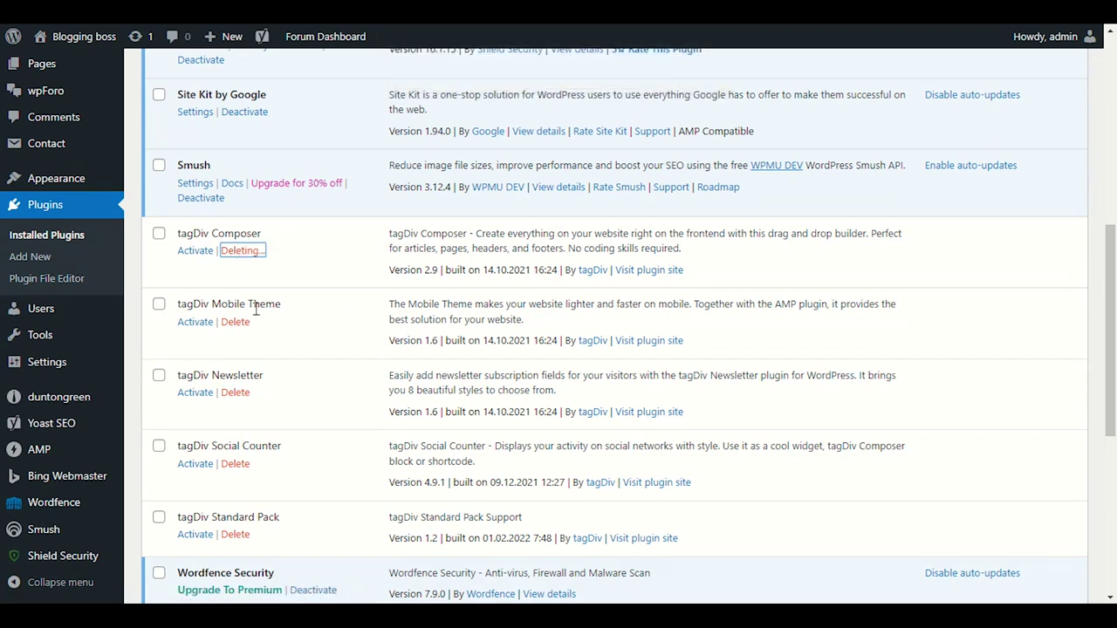
click(234, 322)
click(630, 71)
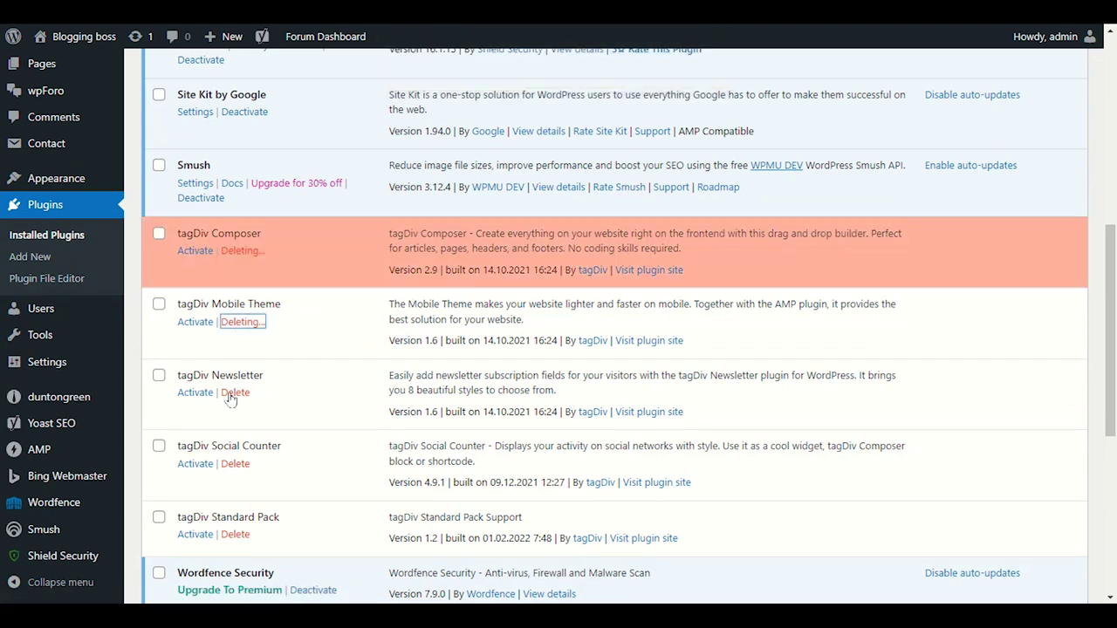
click(234, 393)
click(633, 69)
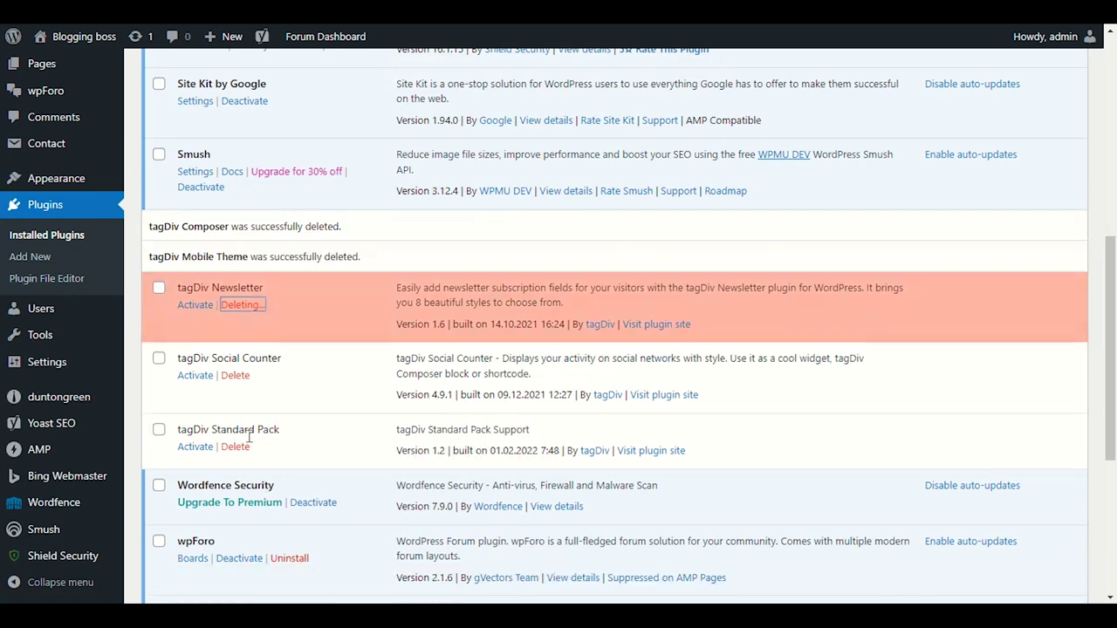
- Delete the deactivated tagDiv Standard Pack and tagDiv Social Counter plugins
click(235, 407)
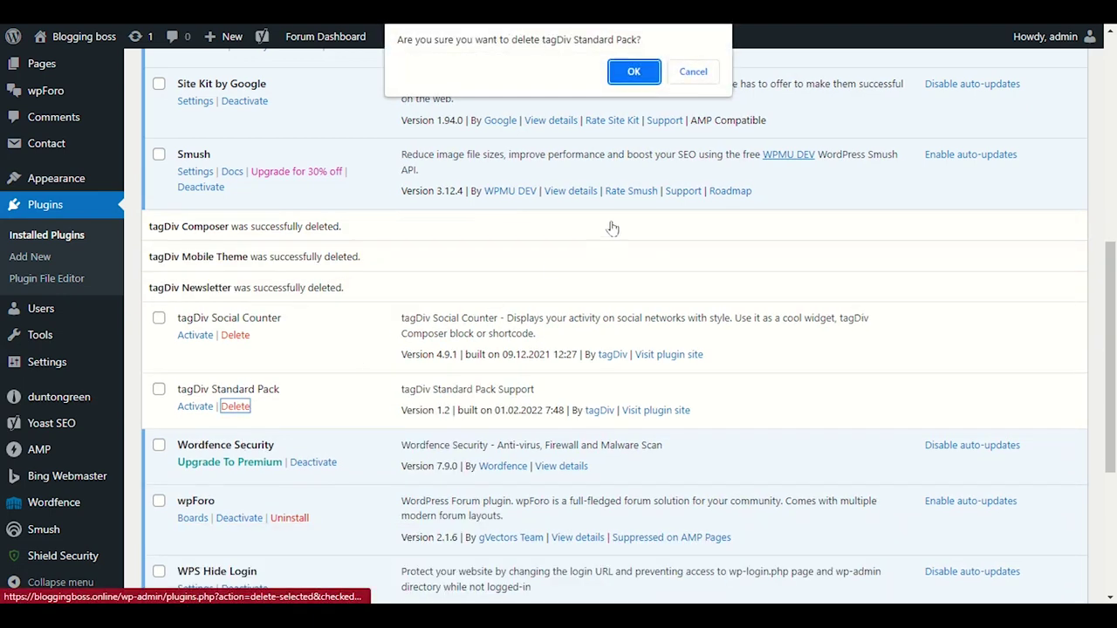
click(634, 71)
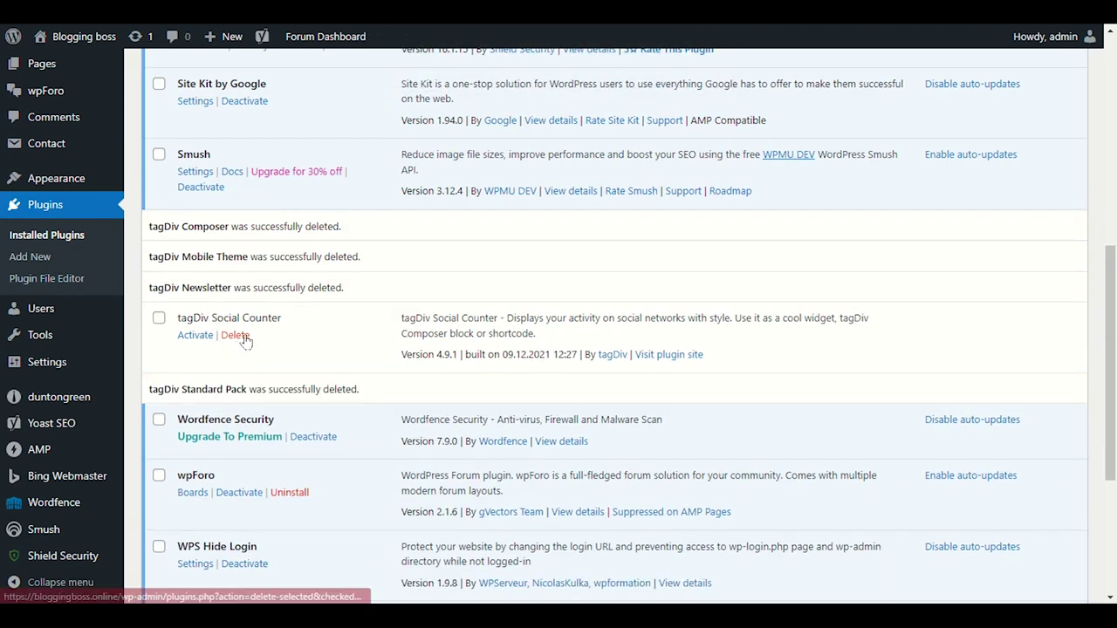
click(235, 335)
click(633, 72)
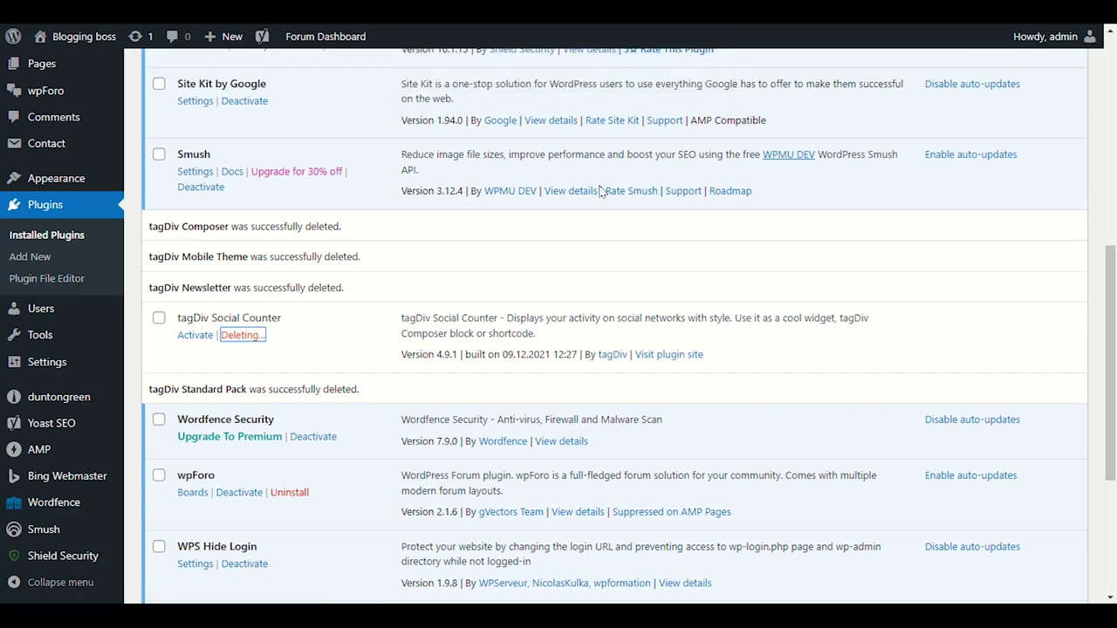
scroll(399, 428, up, 6)
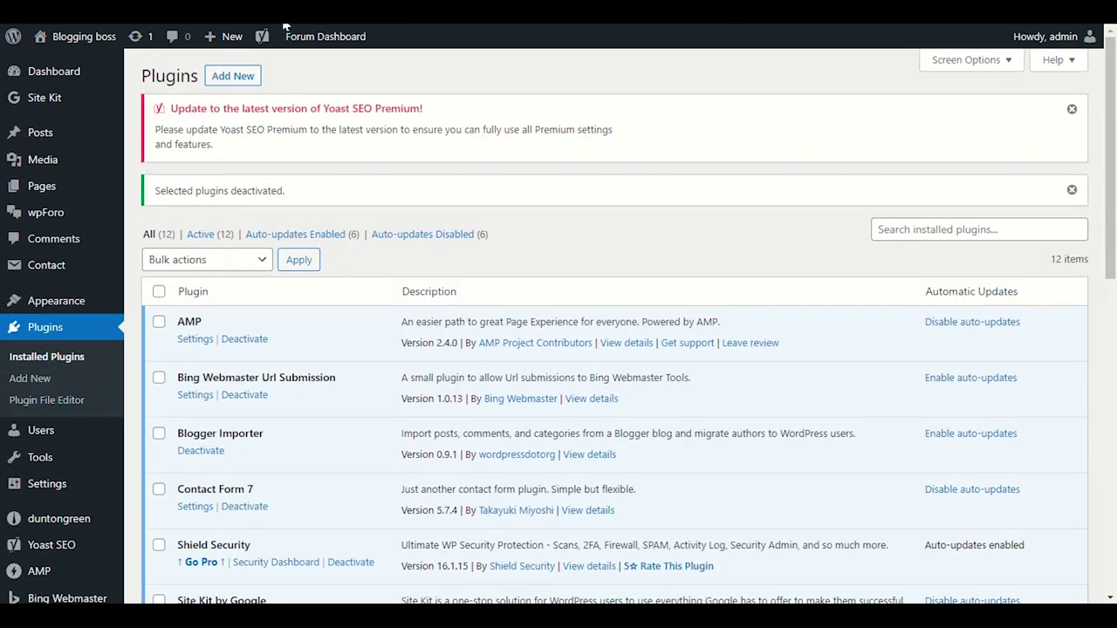
- Review the installed plugins list to check which plugins remain after the tagDiv deletions
scroll(267, 317, down, 7)
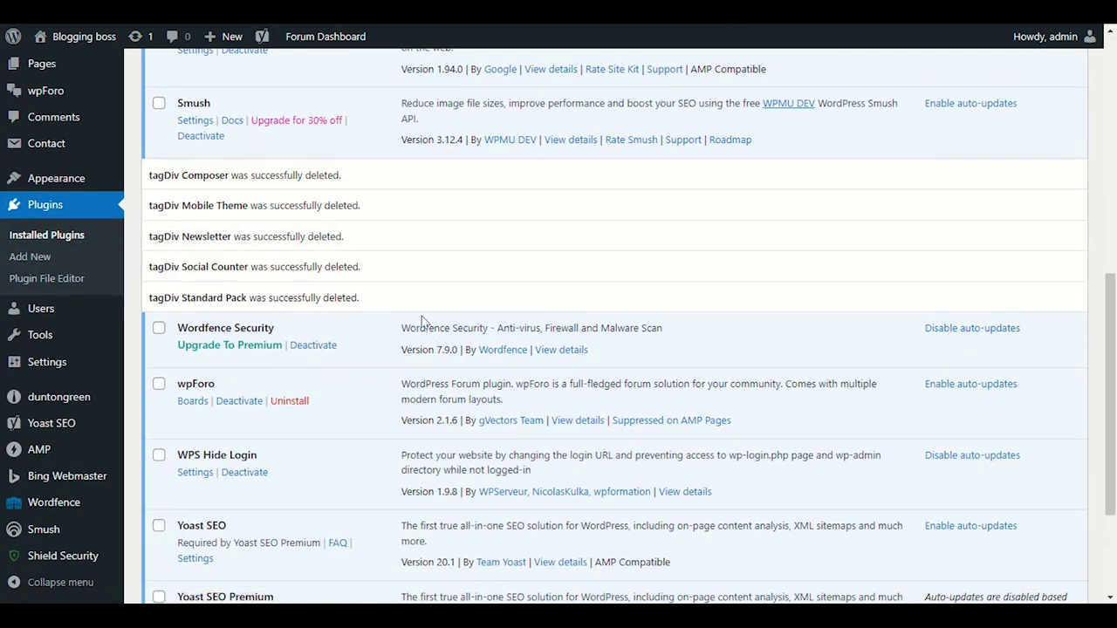
scroll(421, 321, up, 5)
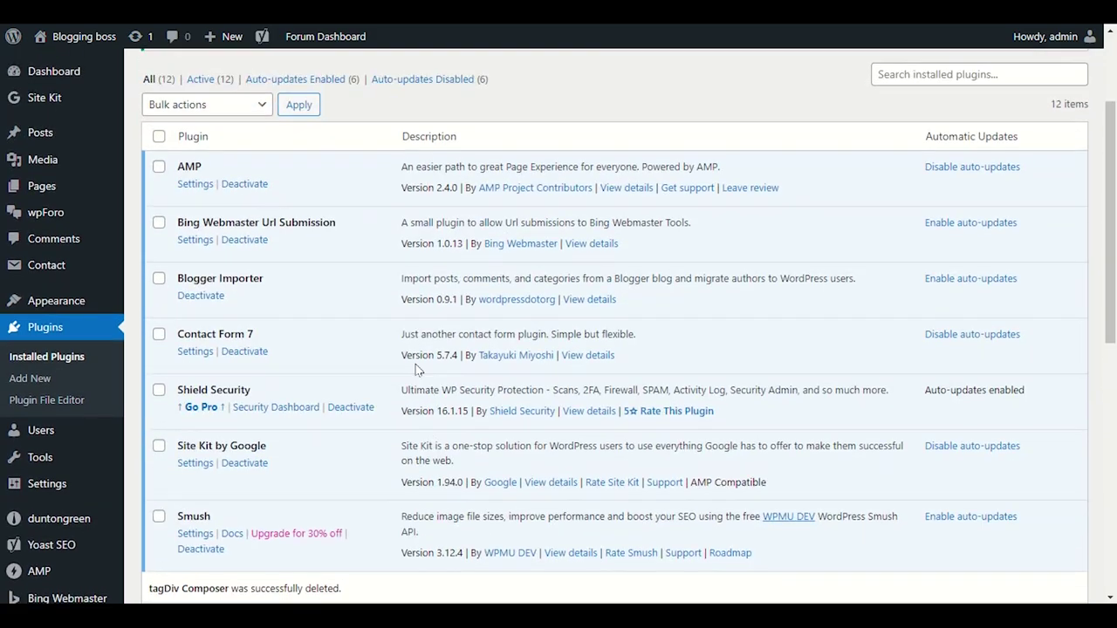
scroll(411, 367, down, 4)
scroll(404, 418, down, 3)
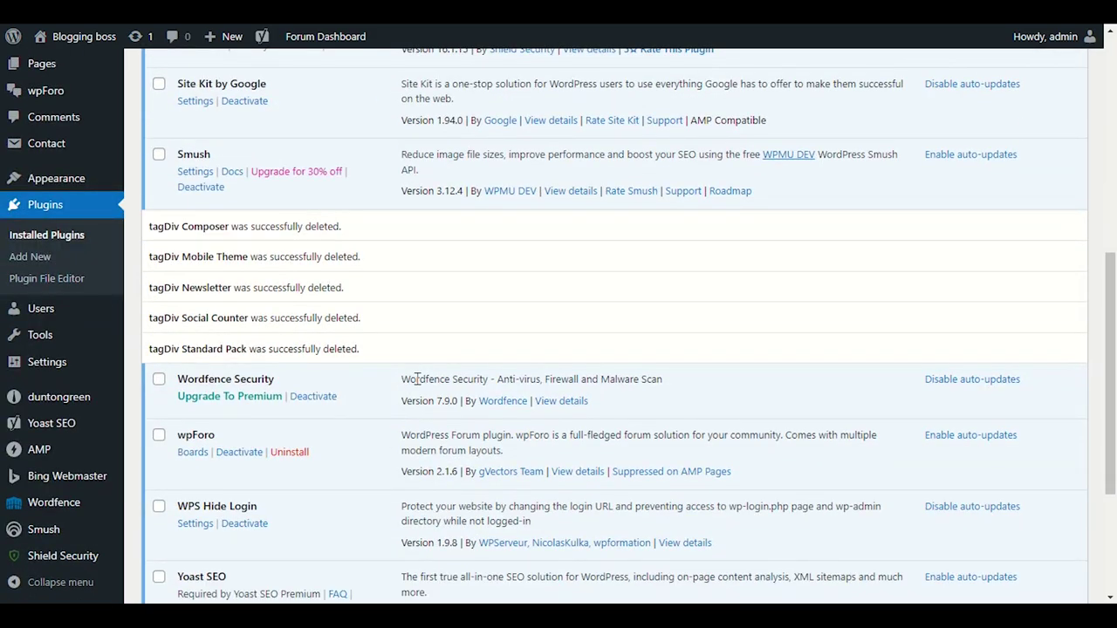
scroll(416, 384, down, 3)
scroll(401, 402, up, 8)
scroll(374, 437, down, 3)
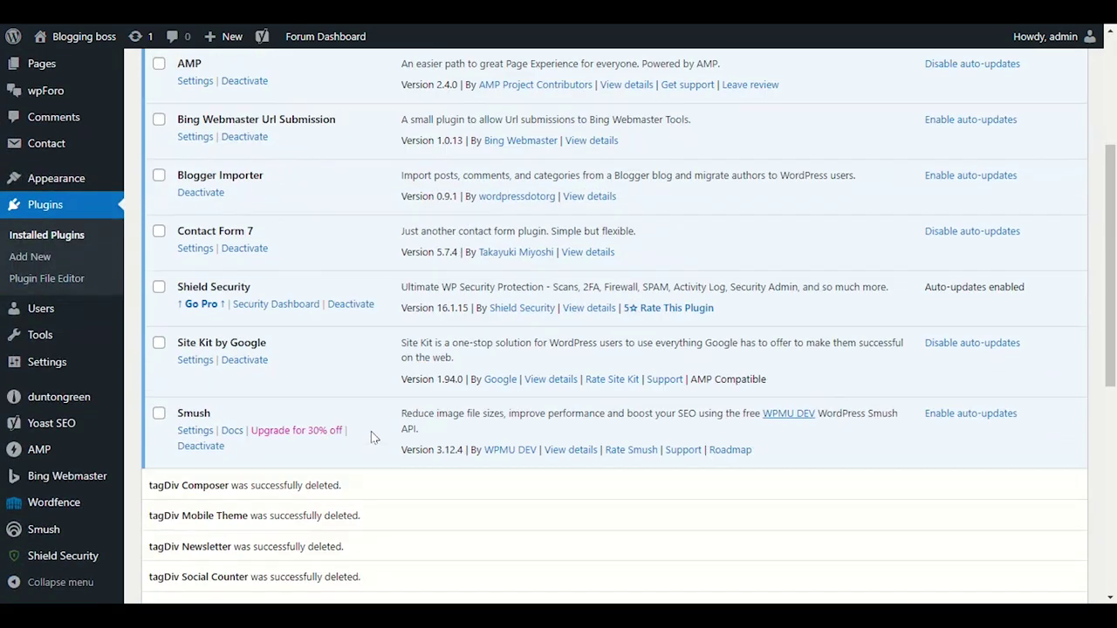
scroll(373, 436, down, 5)
scroll(378, 422, up, 4)
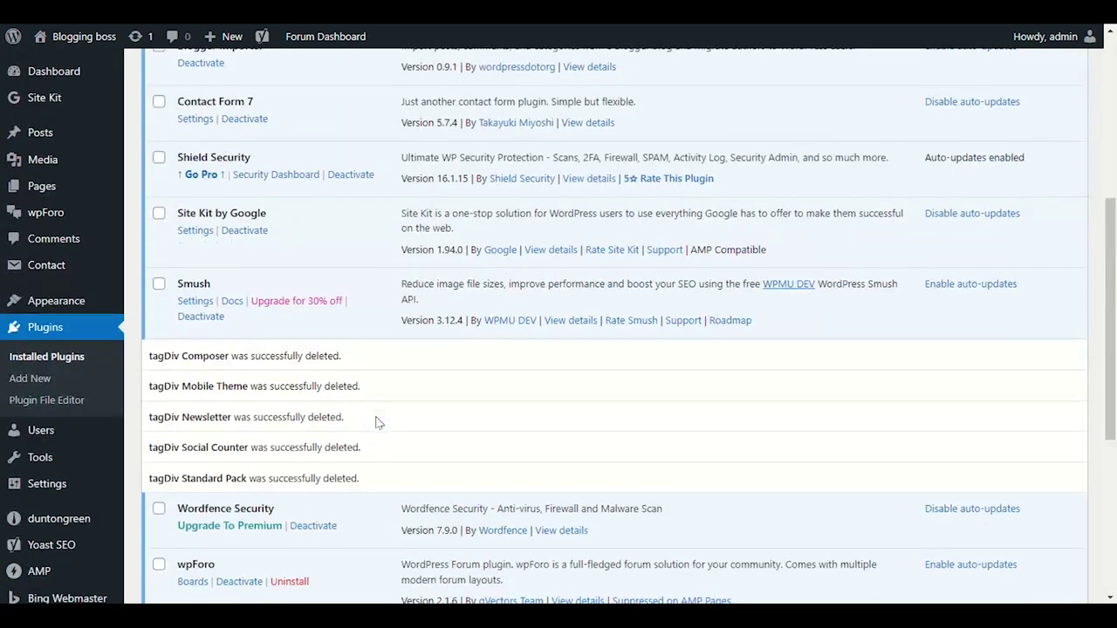
scroll(380, 423, down, 2)
scroll(381, 424, up, 6)
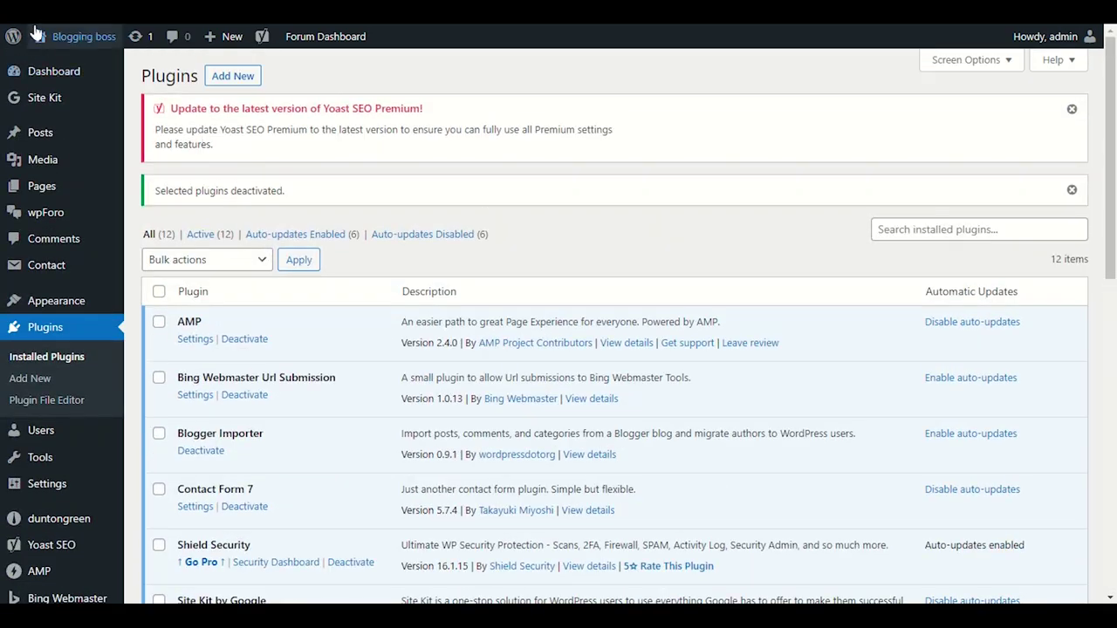
- Bulk install all of the theme's bundled plugins from the Install Bundled Plugins page
click(35, 32)
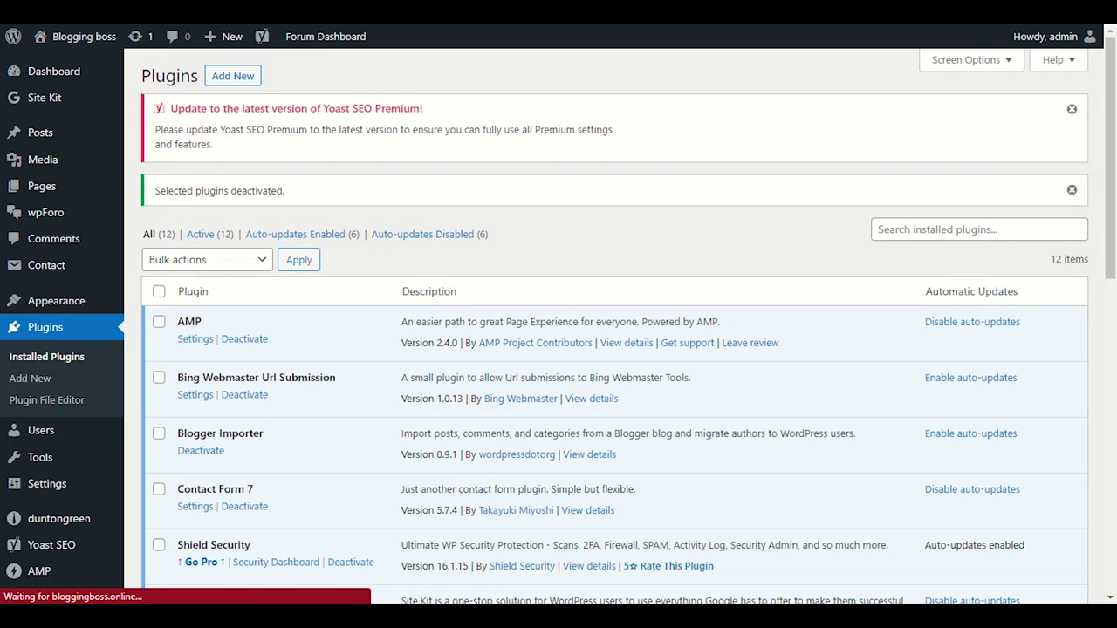
scroll(559, 349, down, 1)
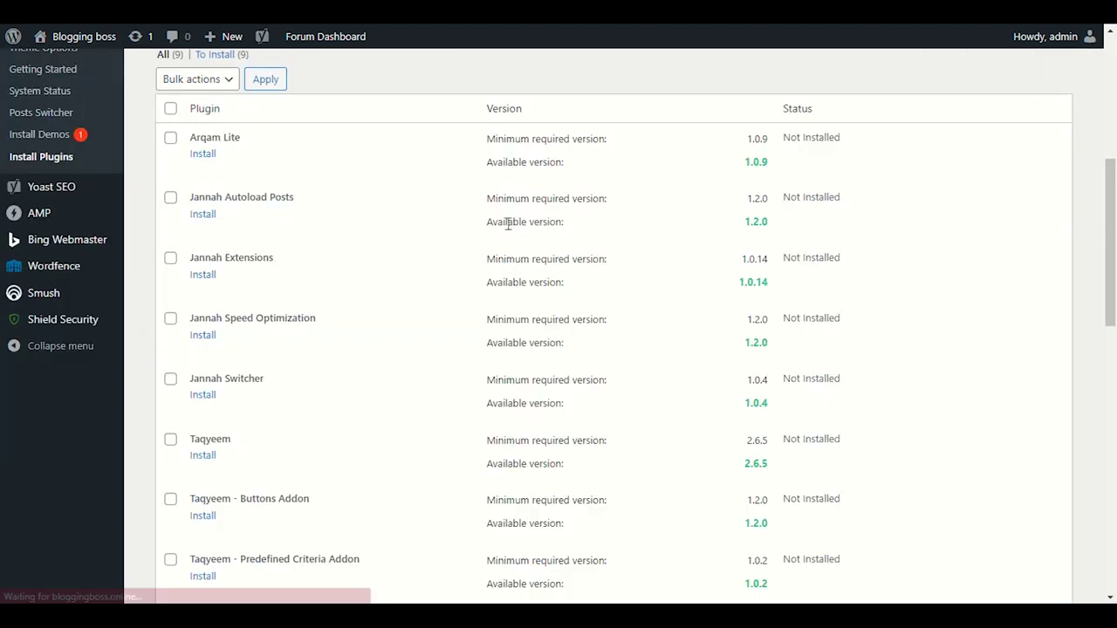
scroll(349, 209, down, 1)
scroll(160, 254, up, 3)
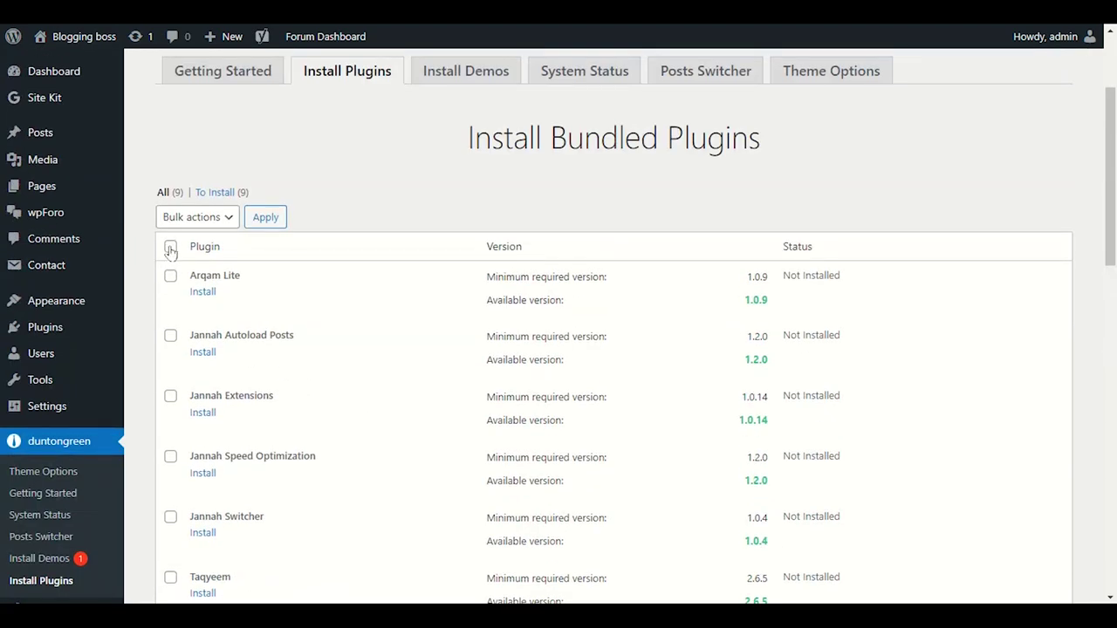
scroll(172, 251, down, 1)
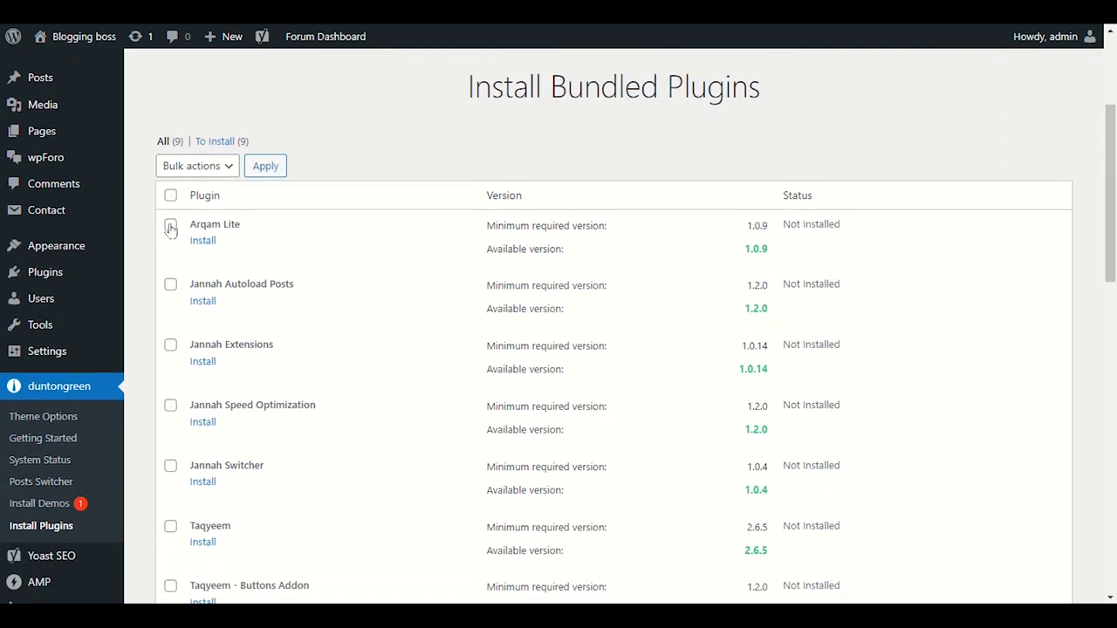
scroll(173, 253, down, 3)
scroll(185, 556, up, 3)
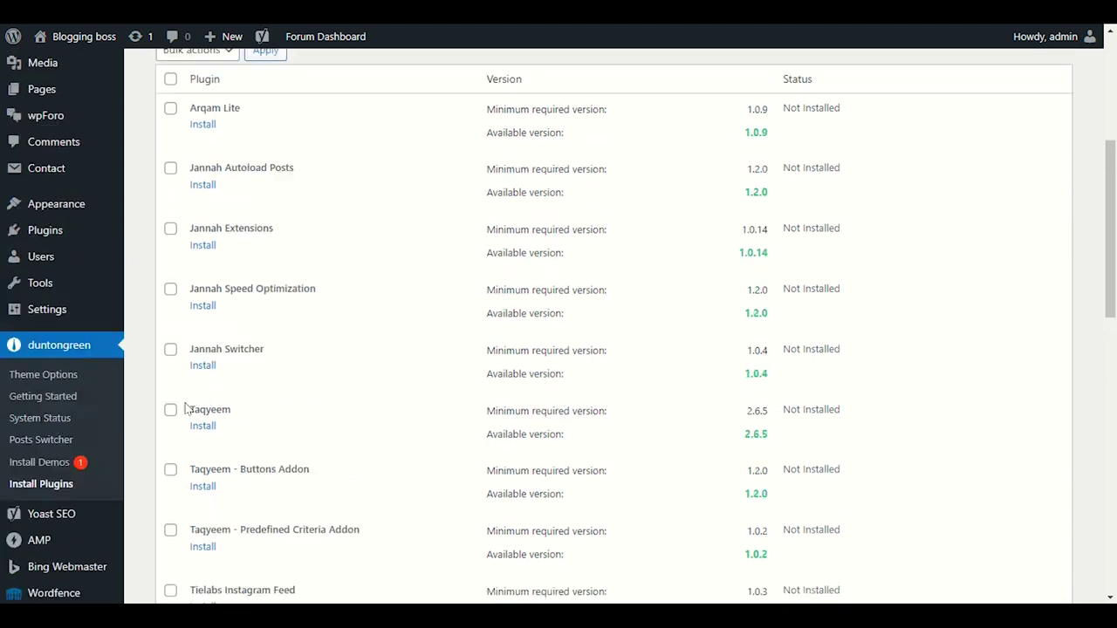
click(170, 195)
click(192, 173)
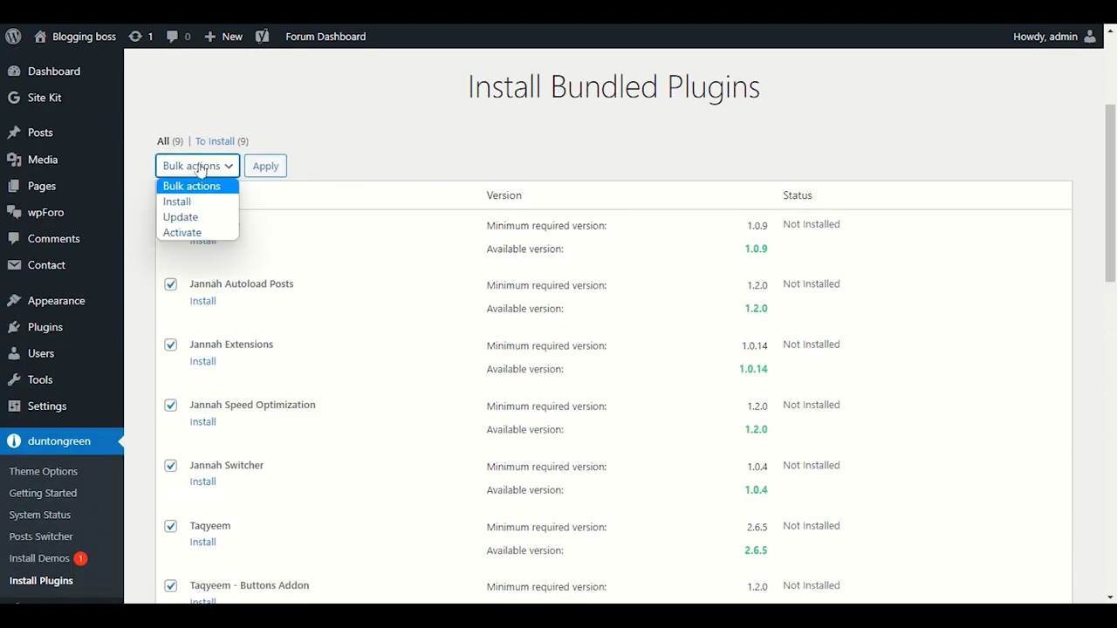
click(209, 201)
click(258, 171)
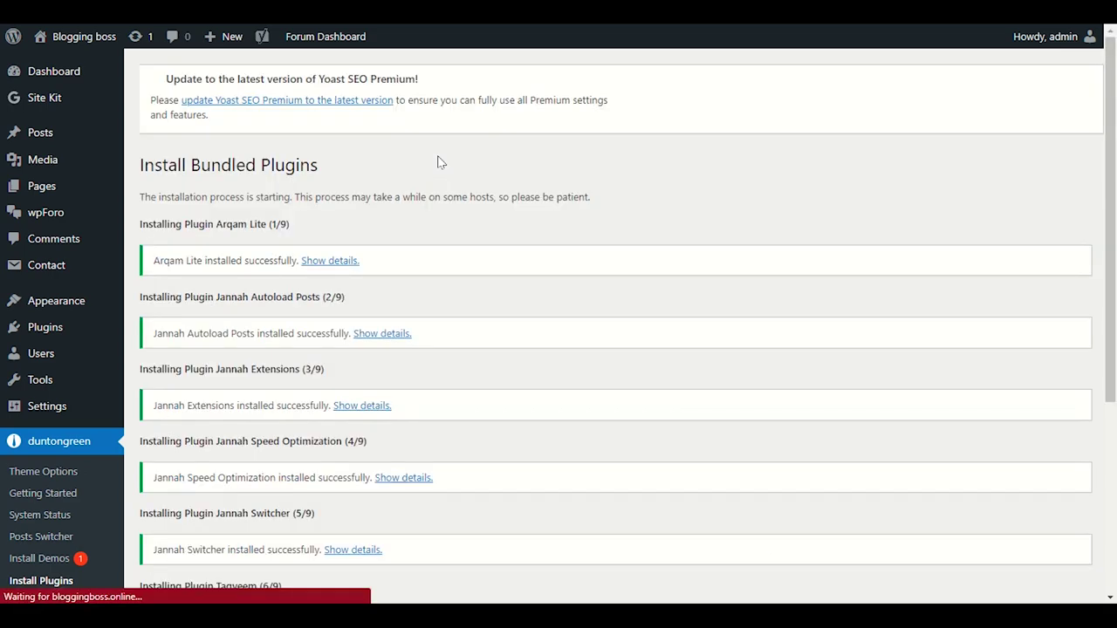
- Return to the required plugins installer and bulk activate all the installed bundled plugins
scroll(486, 274, down, 4)
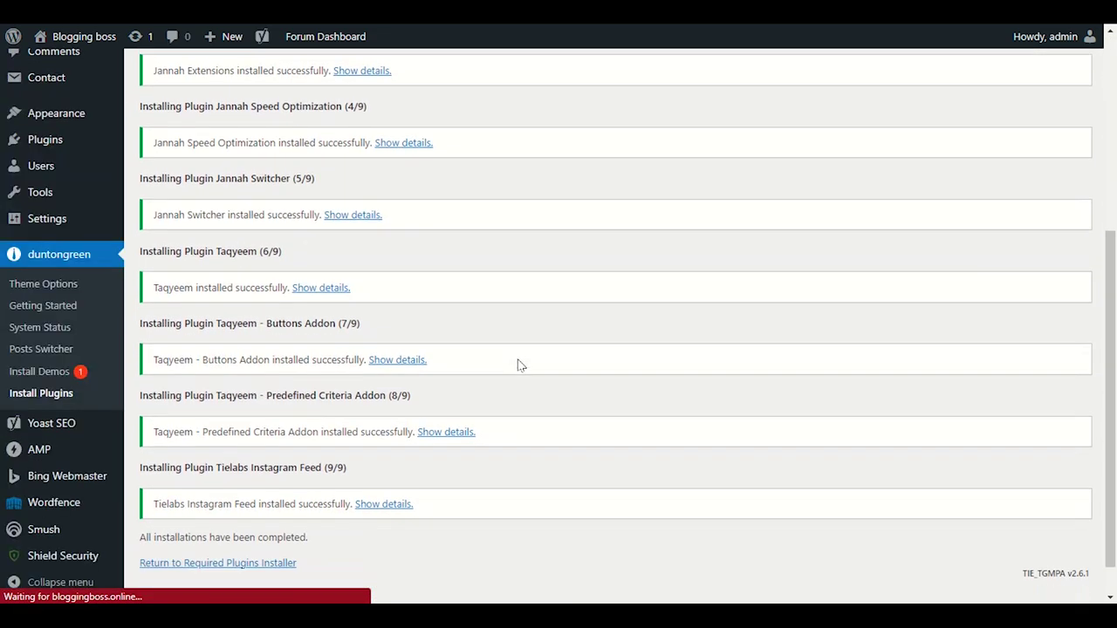
scroll(519, 365, down, 1)
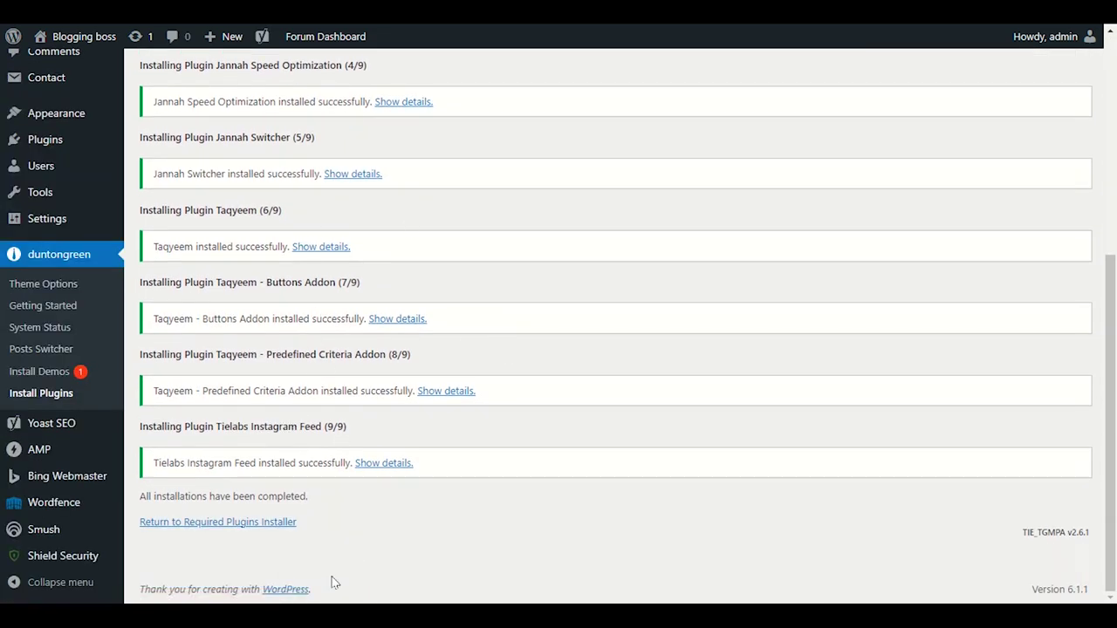
click(249, 523)
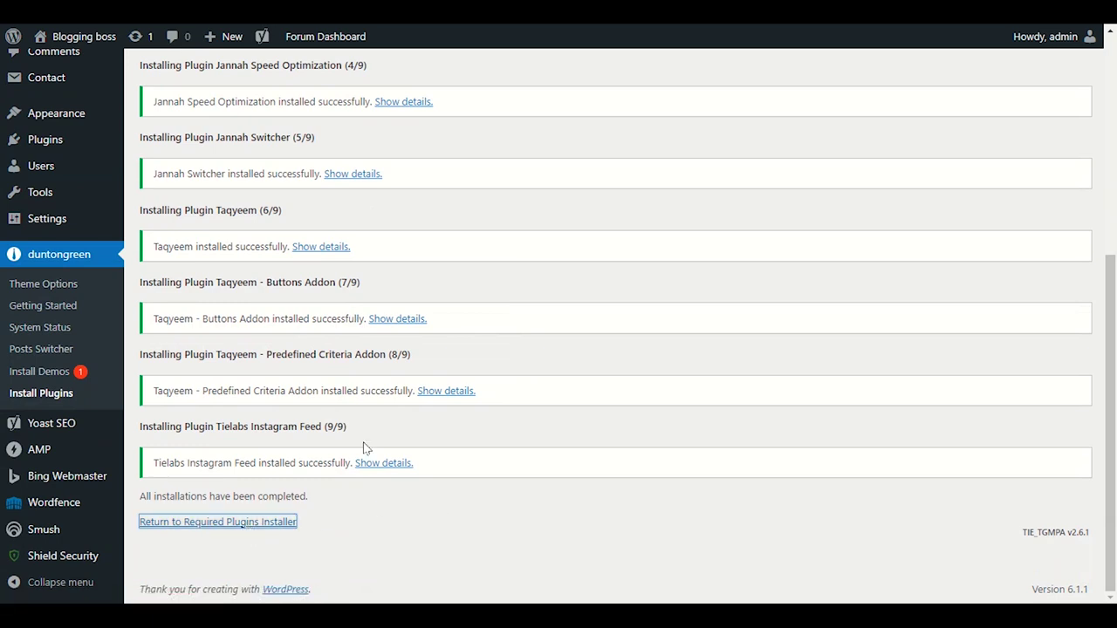
scroll(341, 426, down, 4)
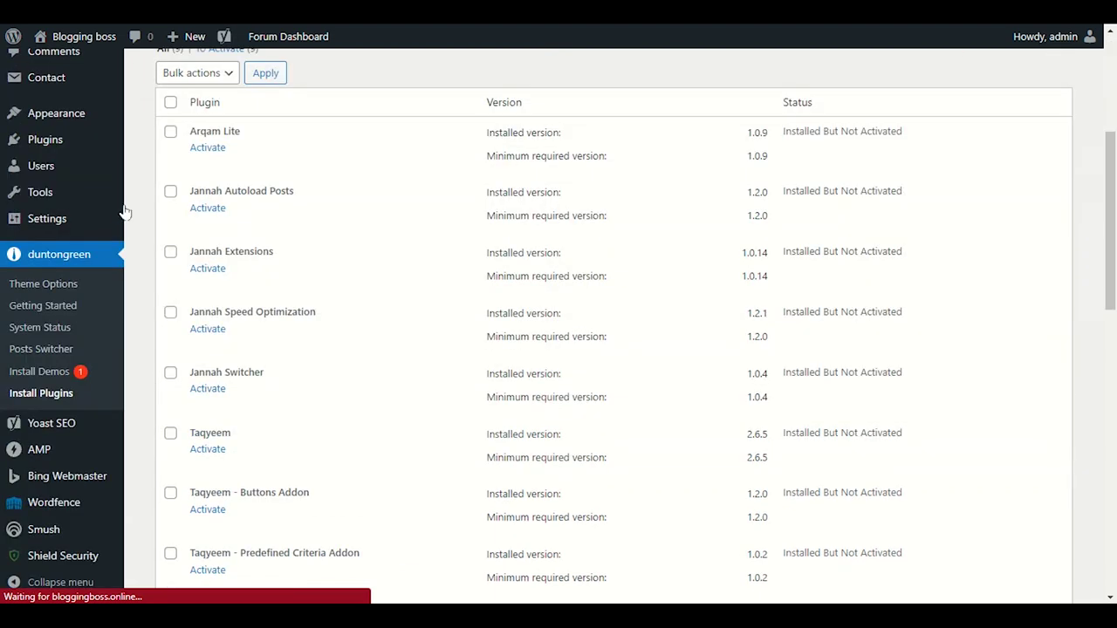
click(170, 102)
click(193, 73)
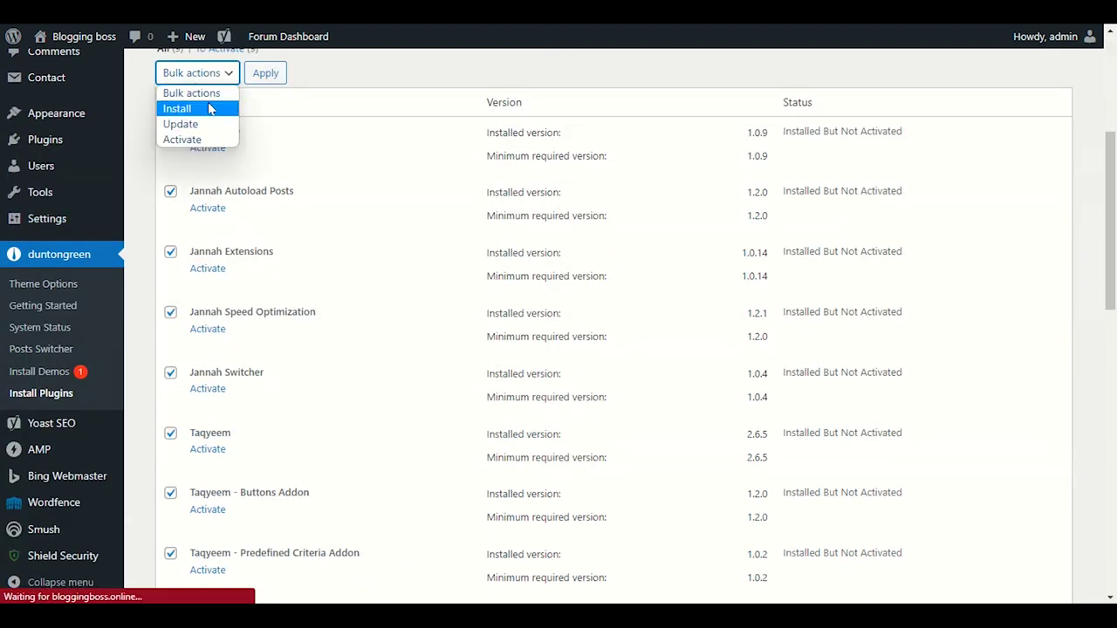
click(214, 140)
click(255, 77)
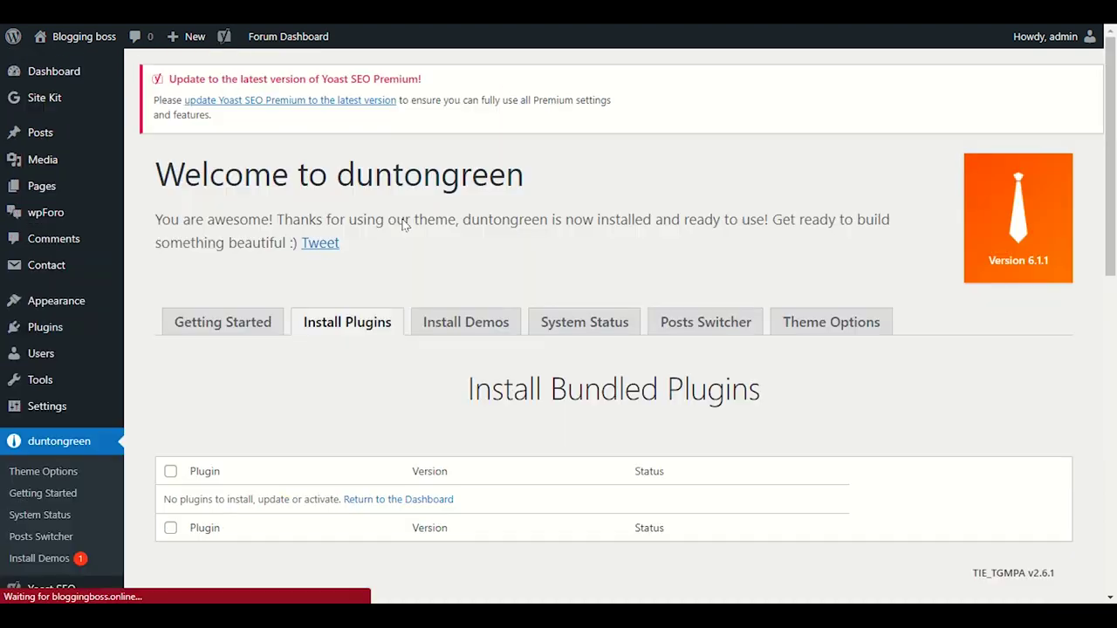
- Look through the theme's Tested and Recommended Plugins list below the bundled plugins table
scroll(410, 236, down, 2)
scroll(504, 382, down, 5)
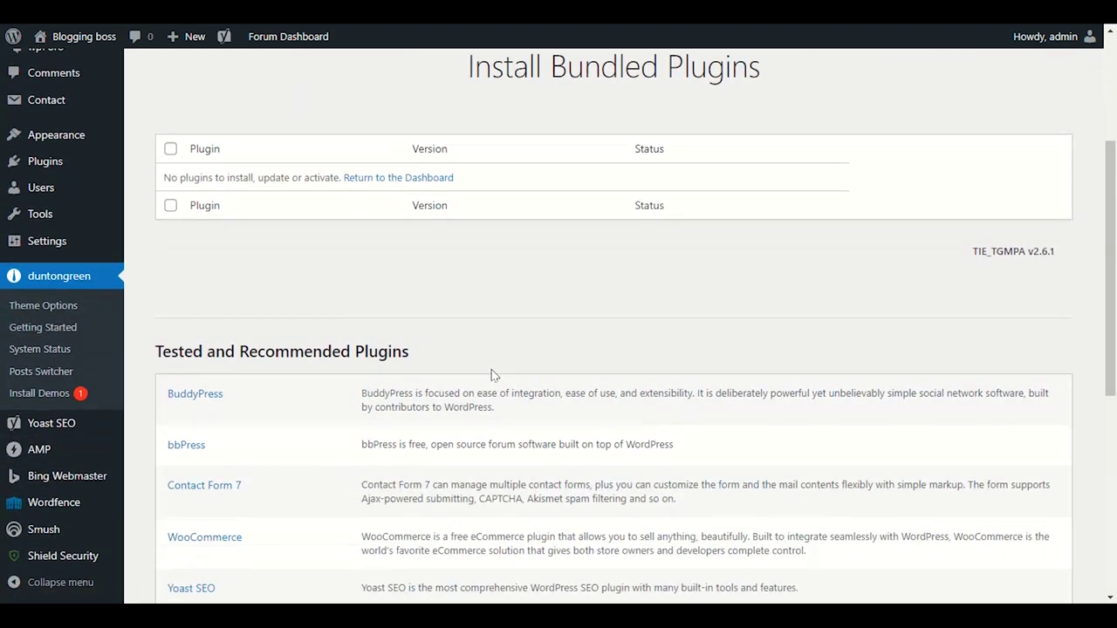
scroll(513, 448, up, 2)
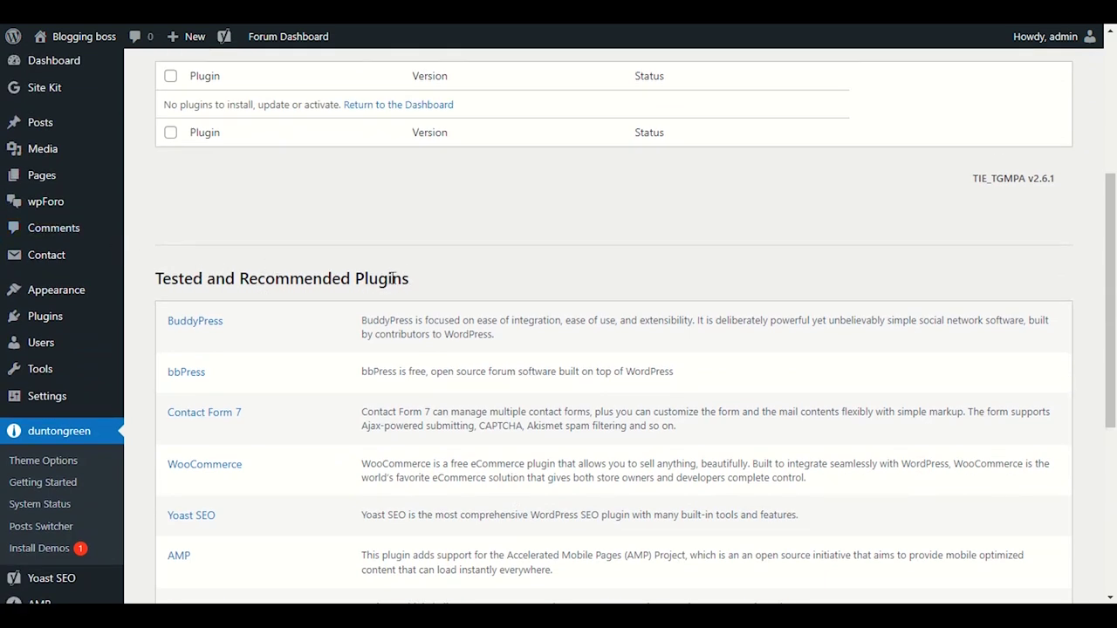
scroll(393, 278, down, 1)
scroll(334, 228, down, 4)
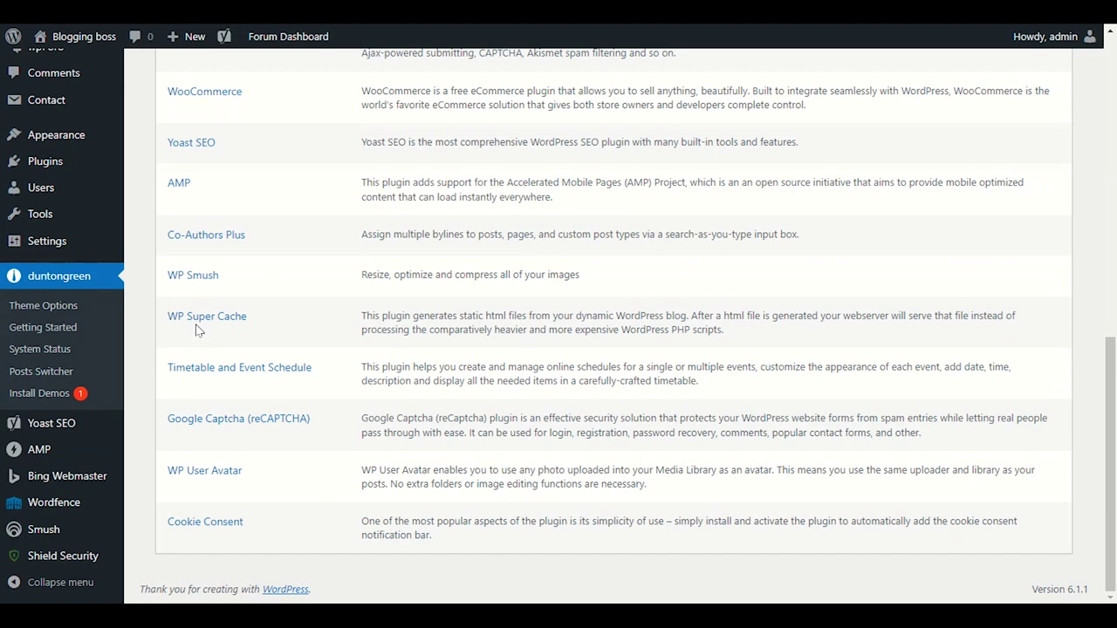
scroll(218, 380, up, 3)
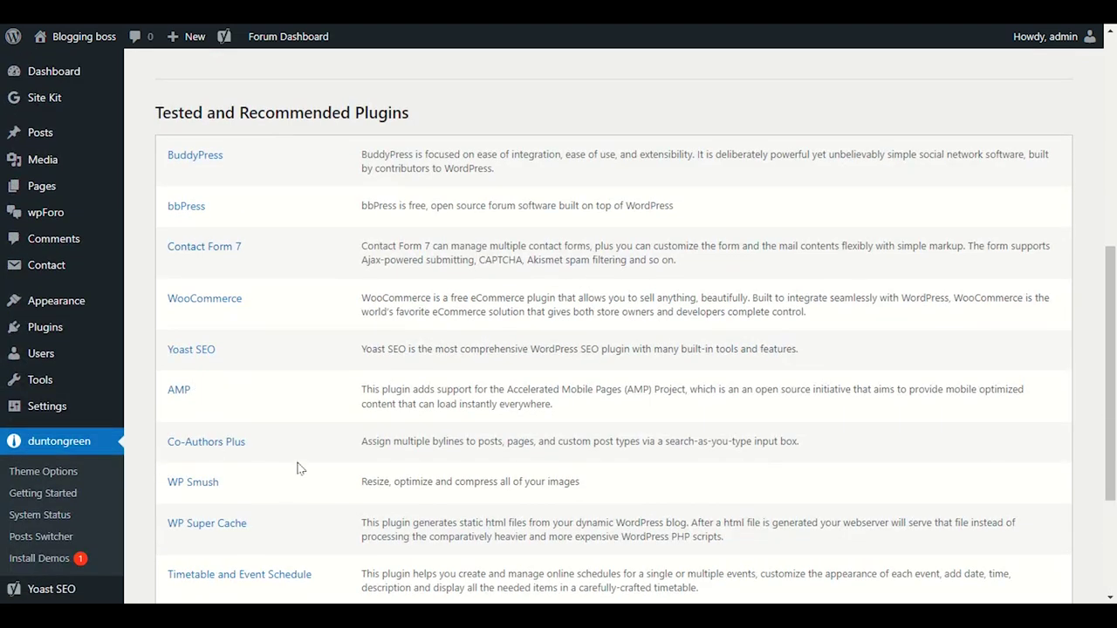
scroll(341, 391, up, 4)
scroll(326, 391, up, 3)
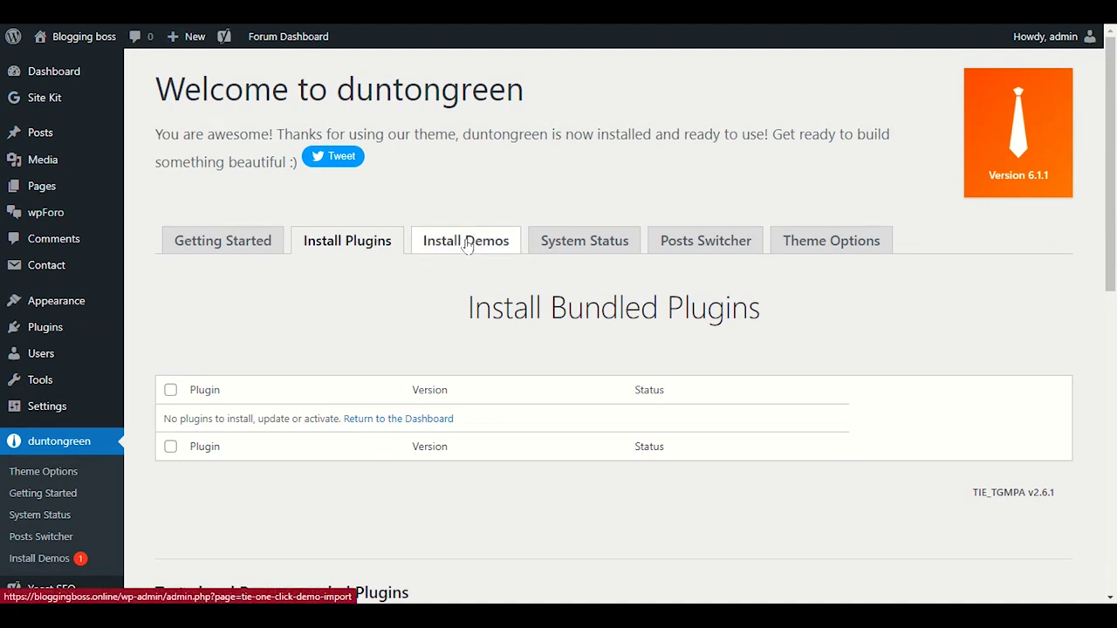
- Open the live site in a separate tab and examine how its home page renders with the new theme
mouse_move(70, 40)
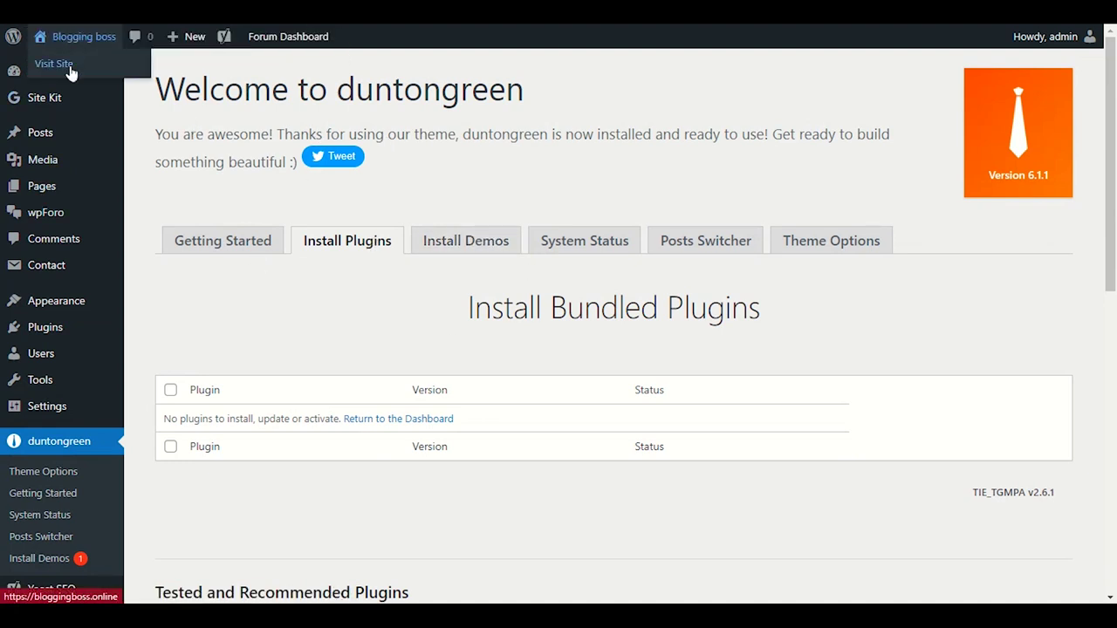
right_click(72, 69)
click(96, 81)
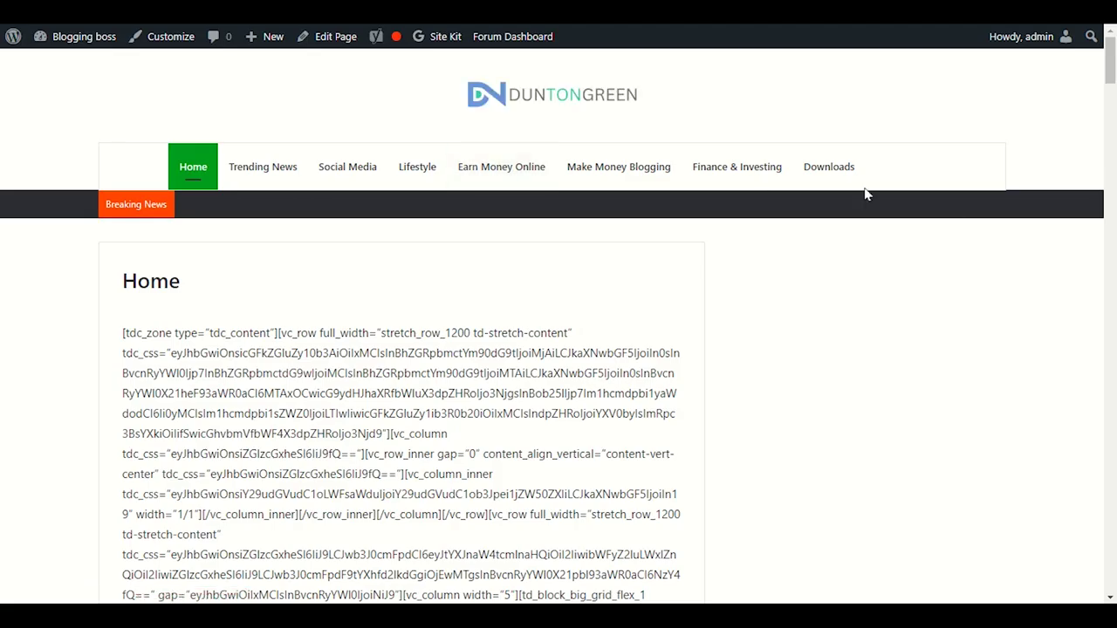
scroll(526, 321, down, 2)
scroll(526, 321, down, 10)
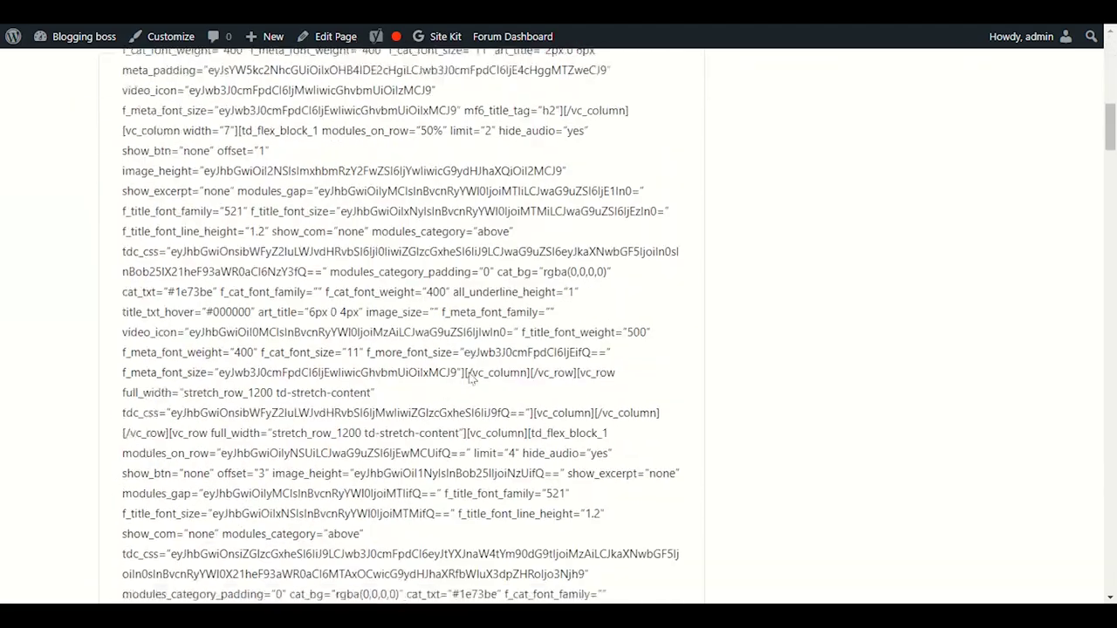
scroll(478, 384, up, 8)
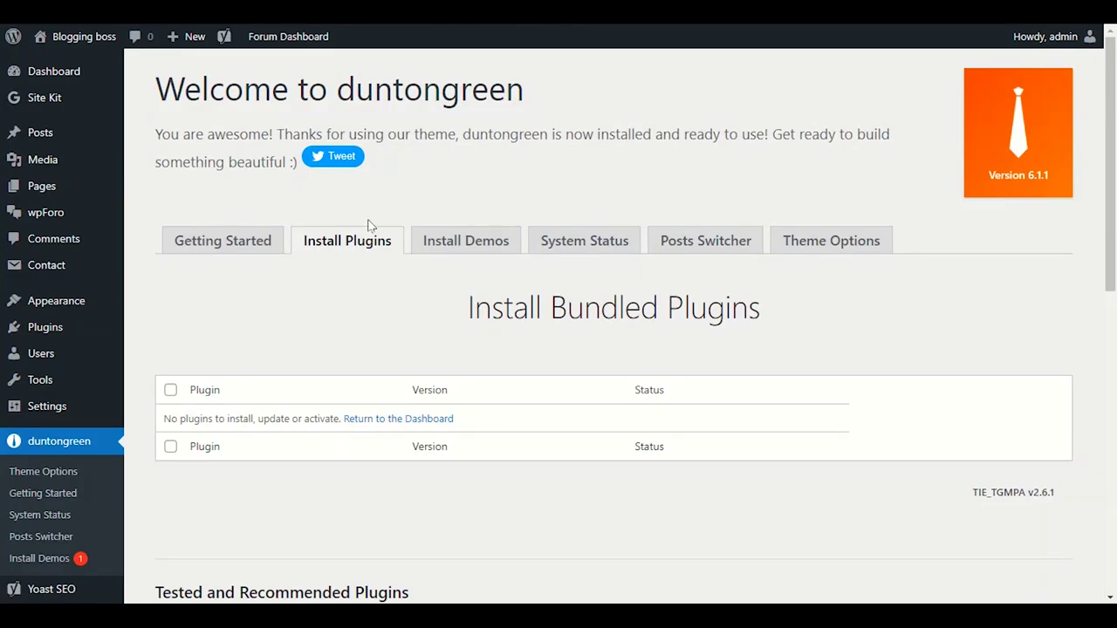
- Open the theme's Install Demos page and bring the available demo designs into view
click(462, 248)
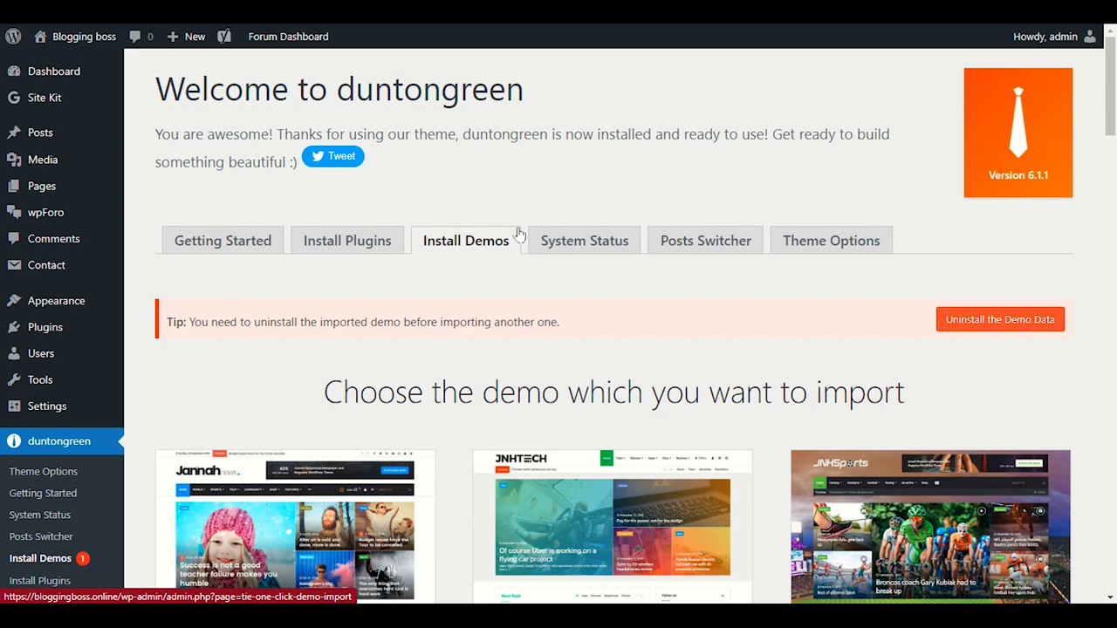
scroll(486, 387, down, 2)
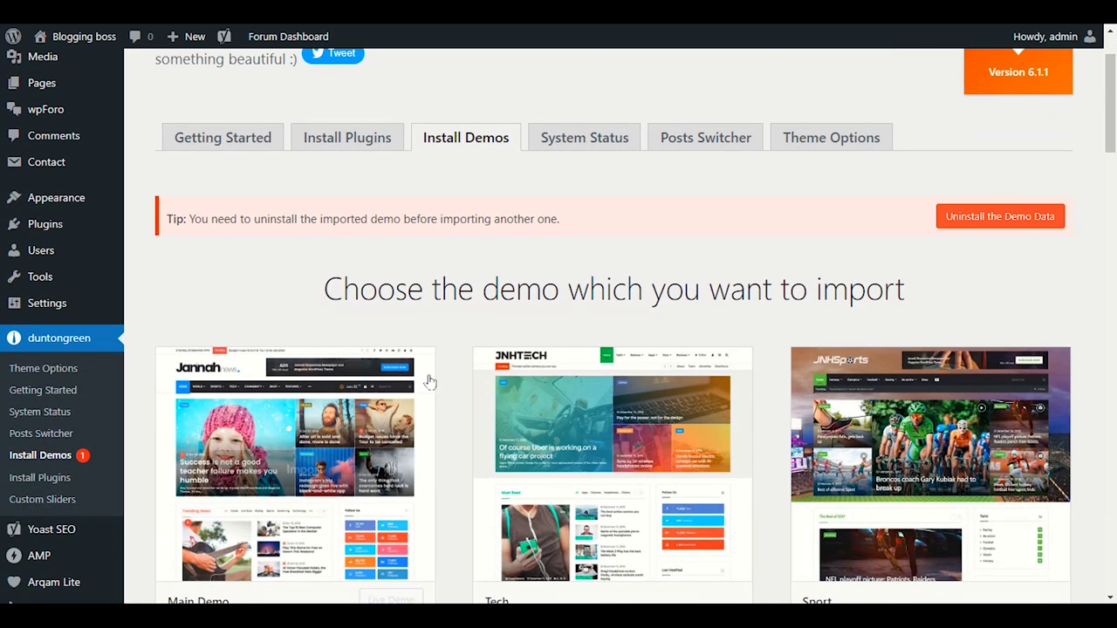
scroll(497, 360, down, 2)
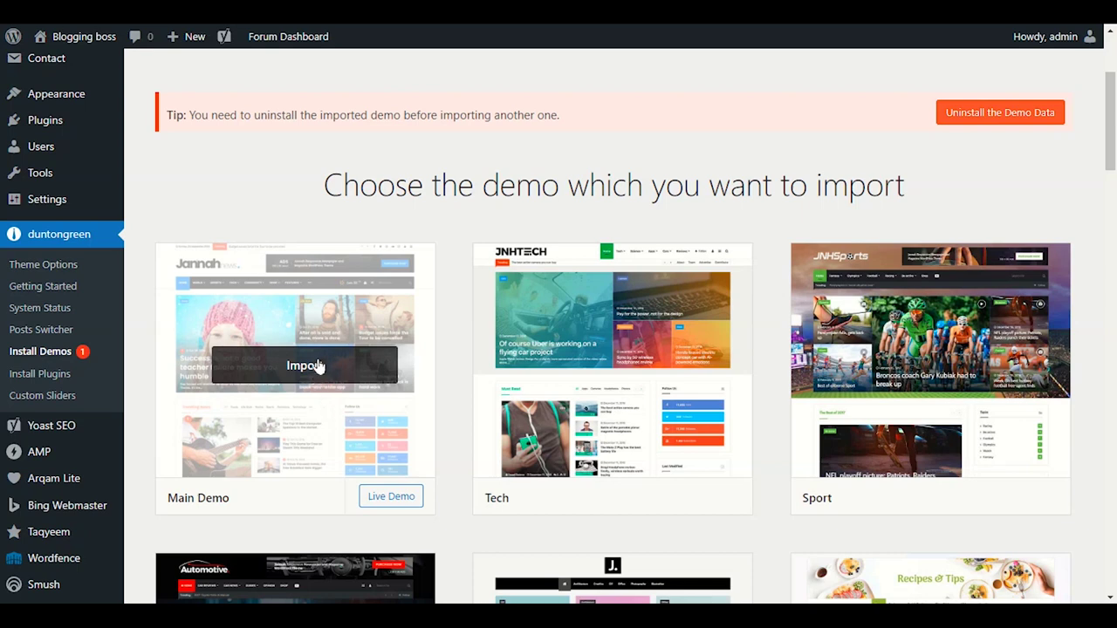
- Try to import the theme's Main Demo, then close the import dialog
click(320, 367)
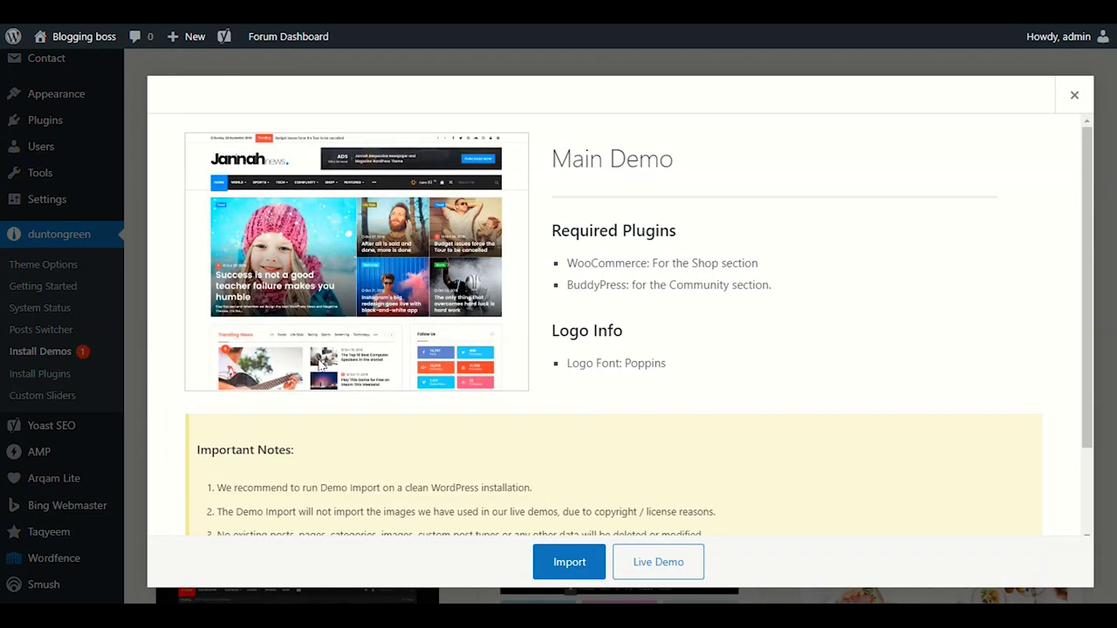
scroll(374, 374, down, 2)
click(558, 559)
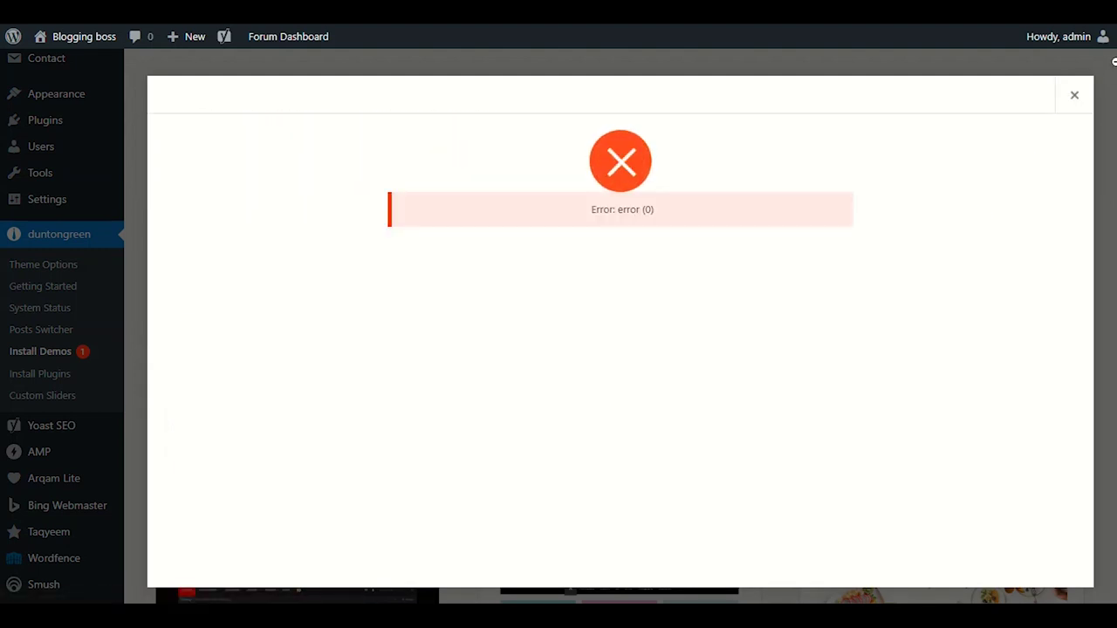
click(1075, 95)
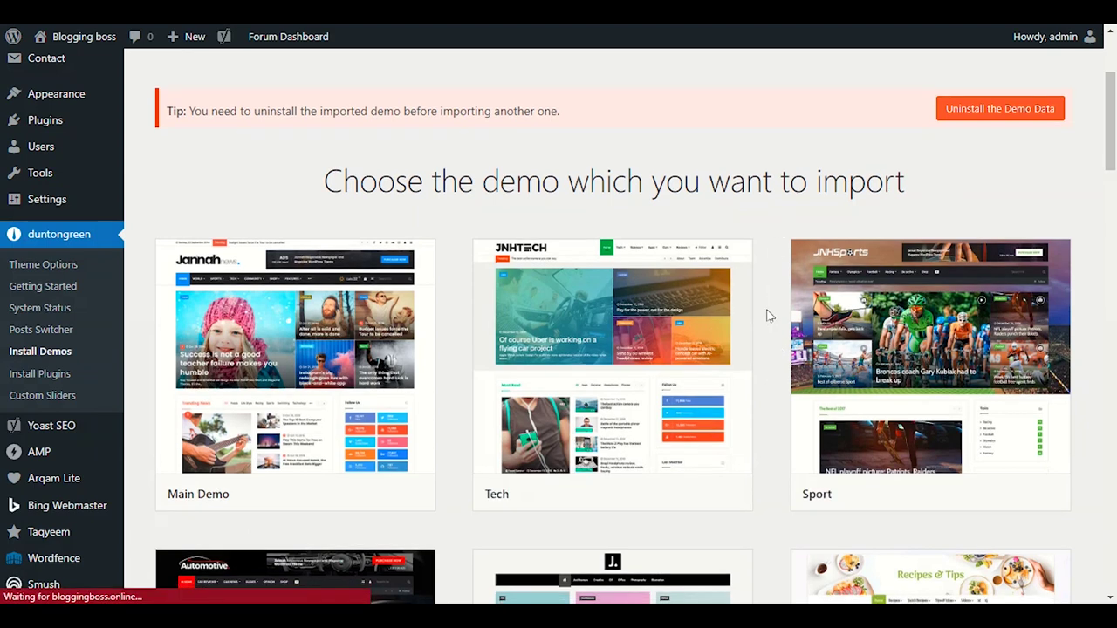
mouse_move(747, 347)
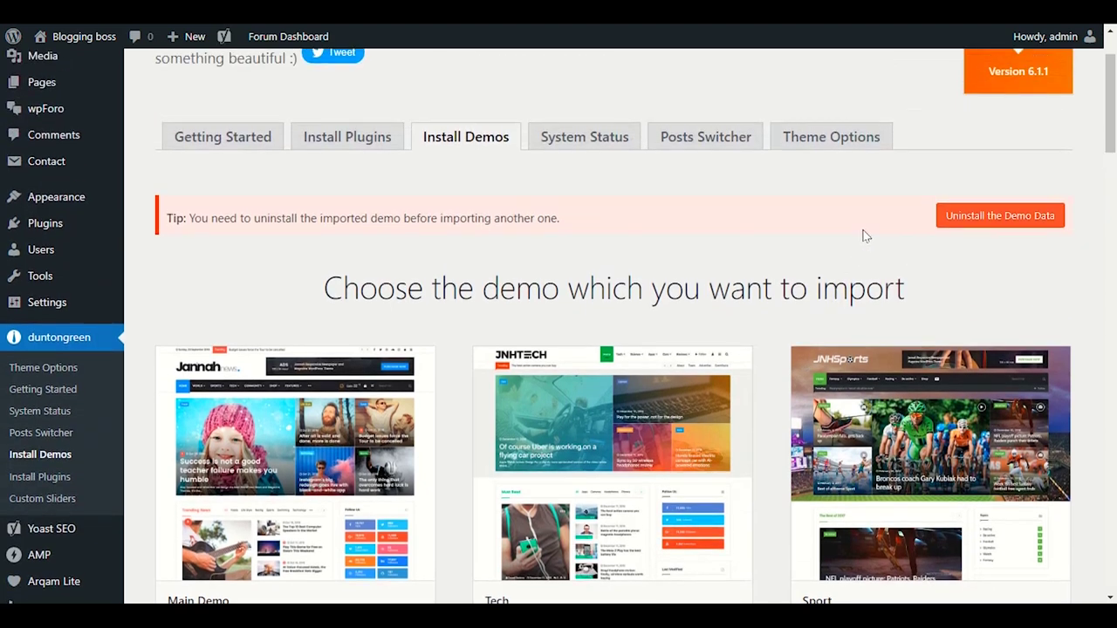
- Uninstall the previously imported demo data and return to the theme's Install Demos page
click(968, 216)
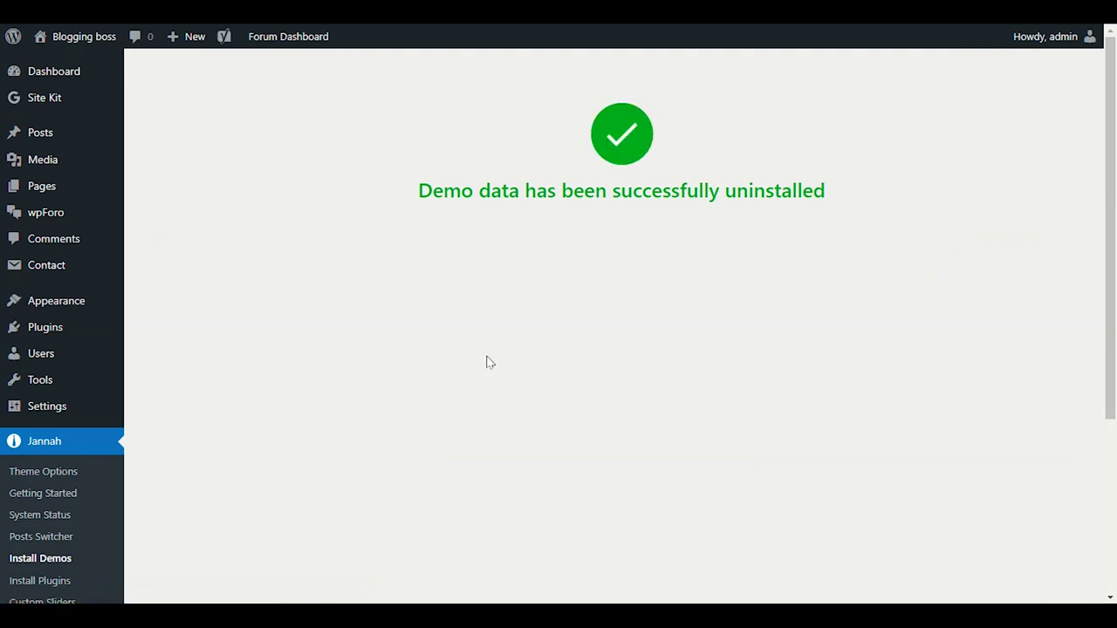
click(40, 559)
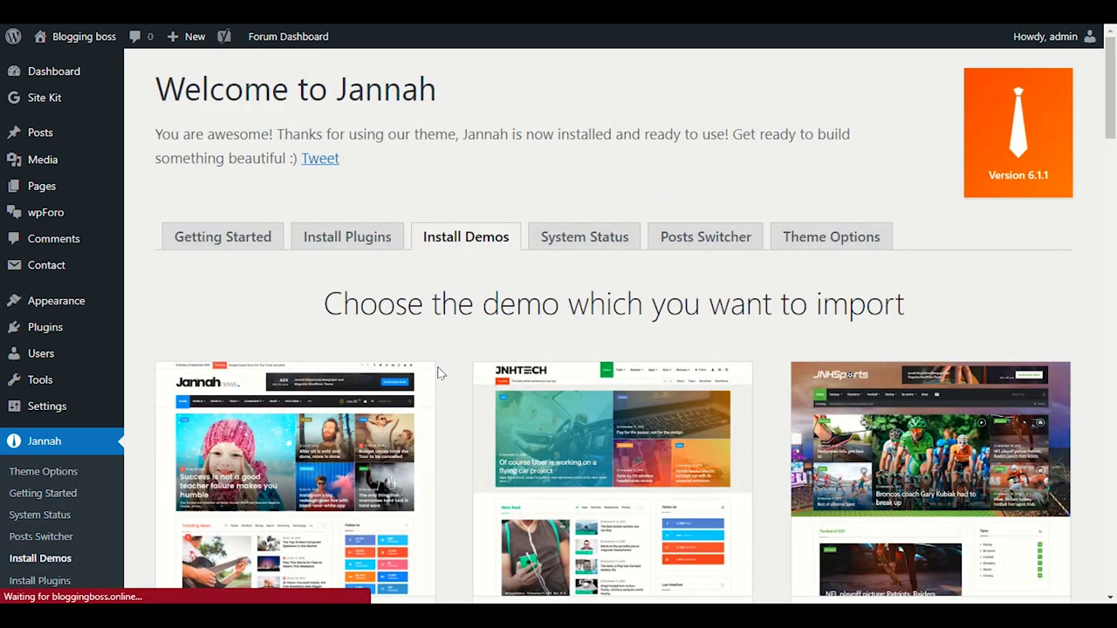
- Look through the whole gallery of importable demo designs, from Main Demo down to SEO
scroll(503, 256, down, 2)
scroll(503, 255, down, 5)
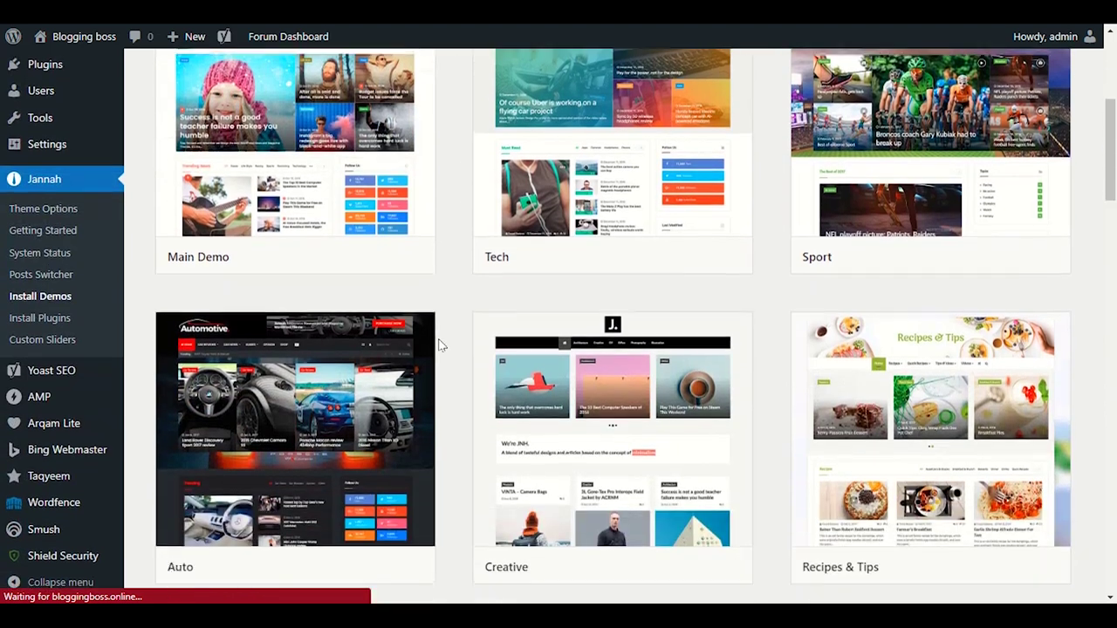
scroll(445, 391, up, 1)
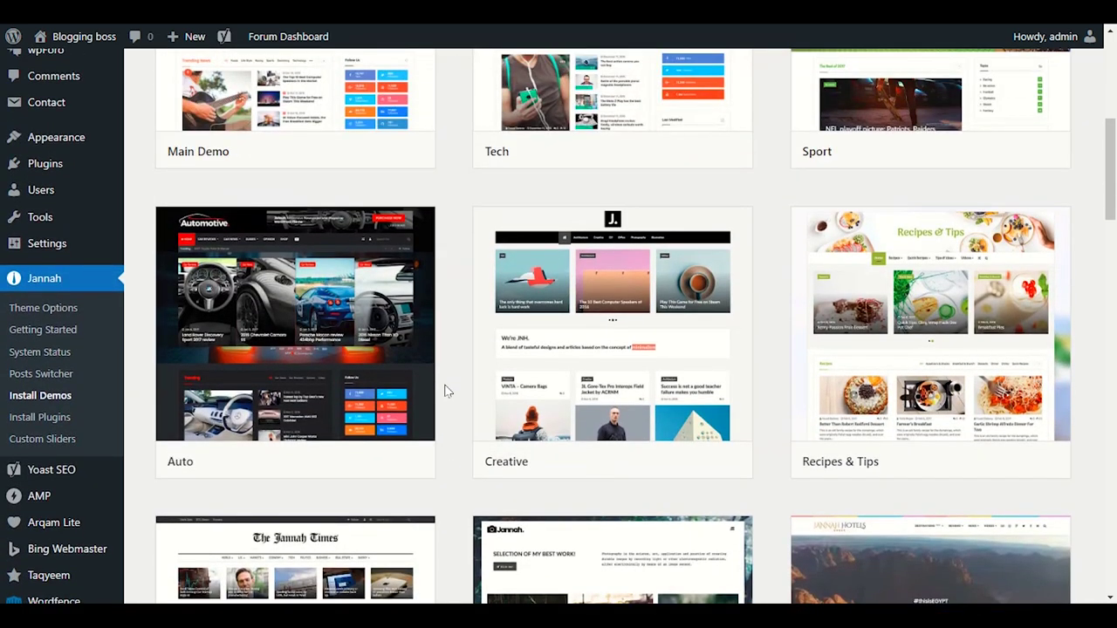
scroll(419, 358, down, 1)
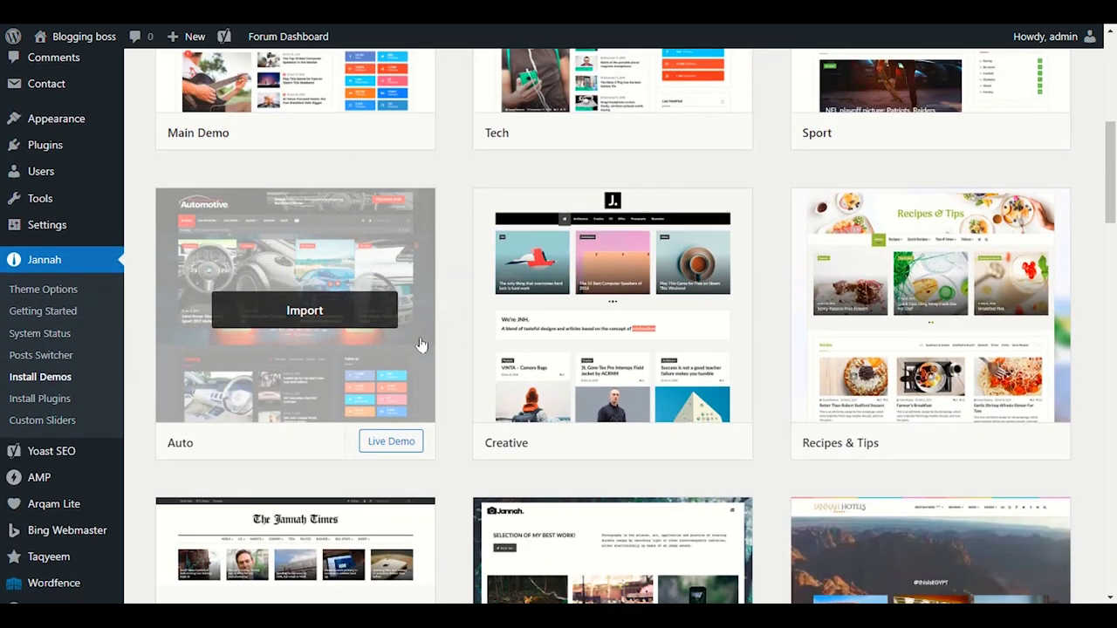
scroll(436, 379, down, 2)
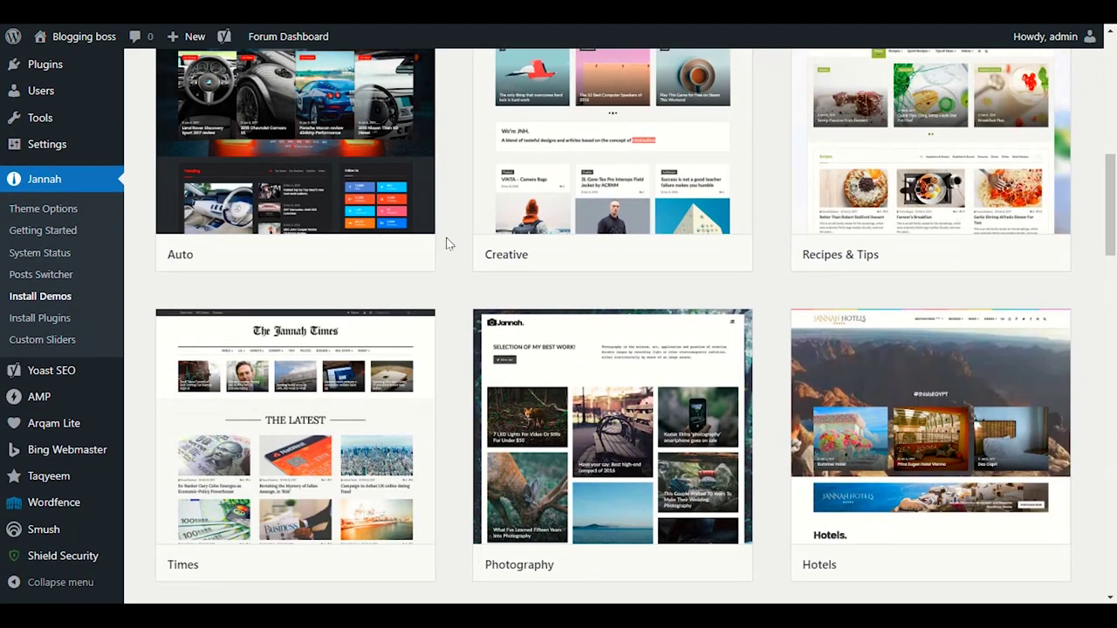
scroll(456, 446, down, 3)
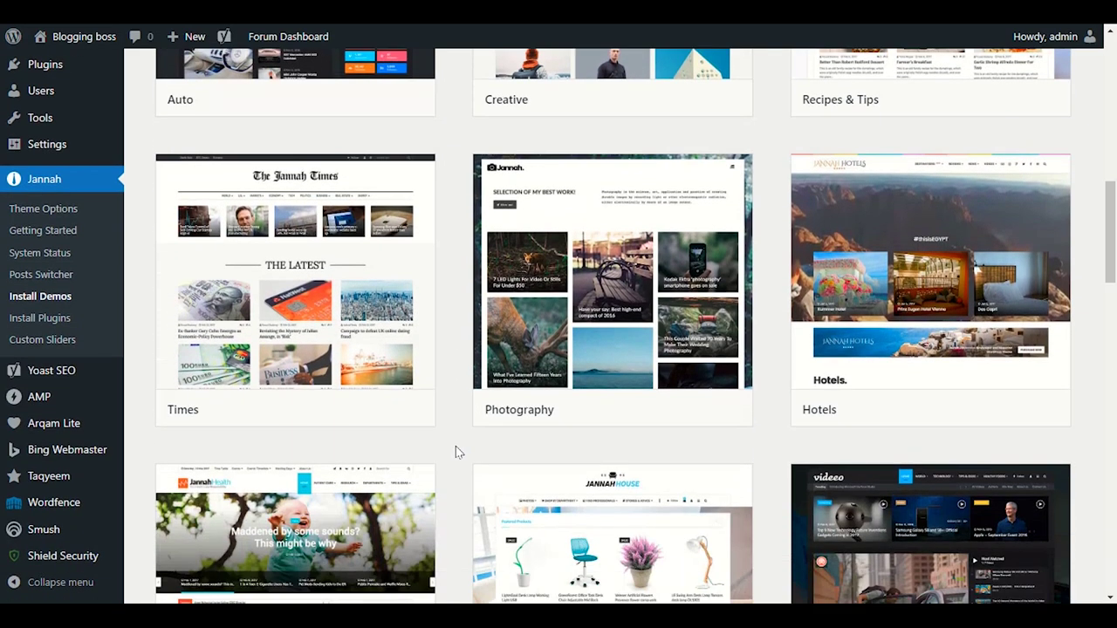
scroll(422, 415, down, 3)
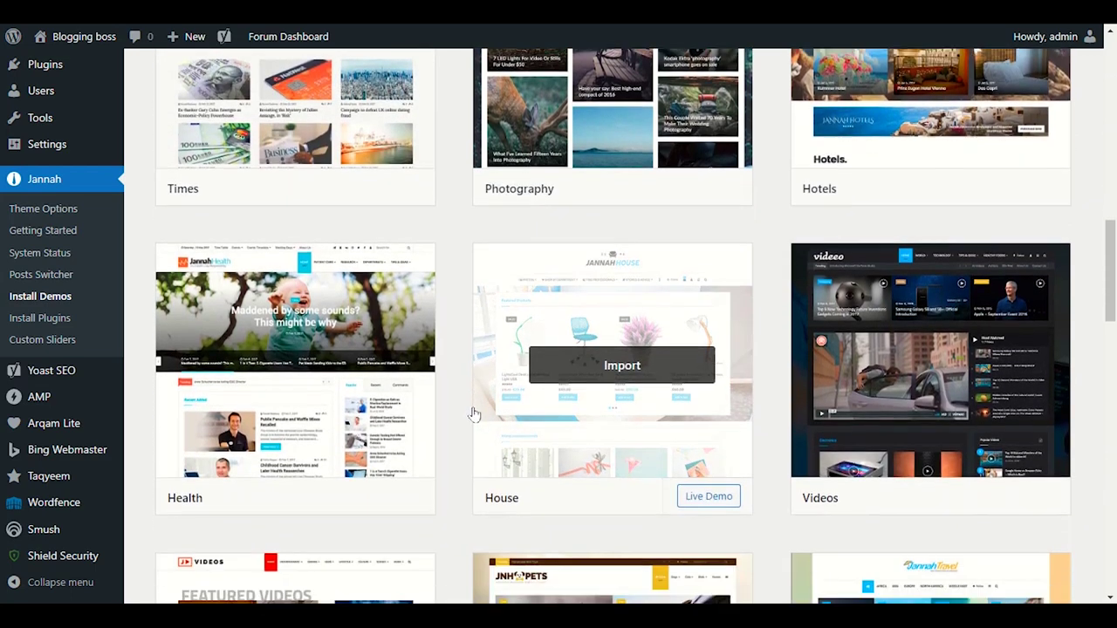
scroll(842, 341, down, 3)
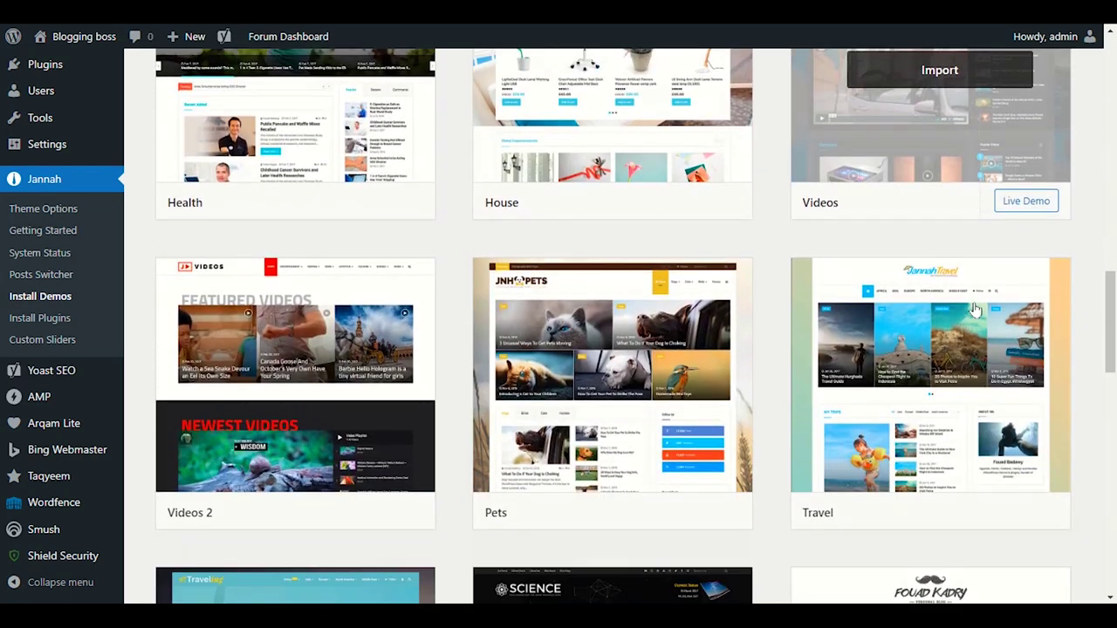
scroll(471, 437, down, 6)
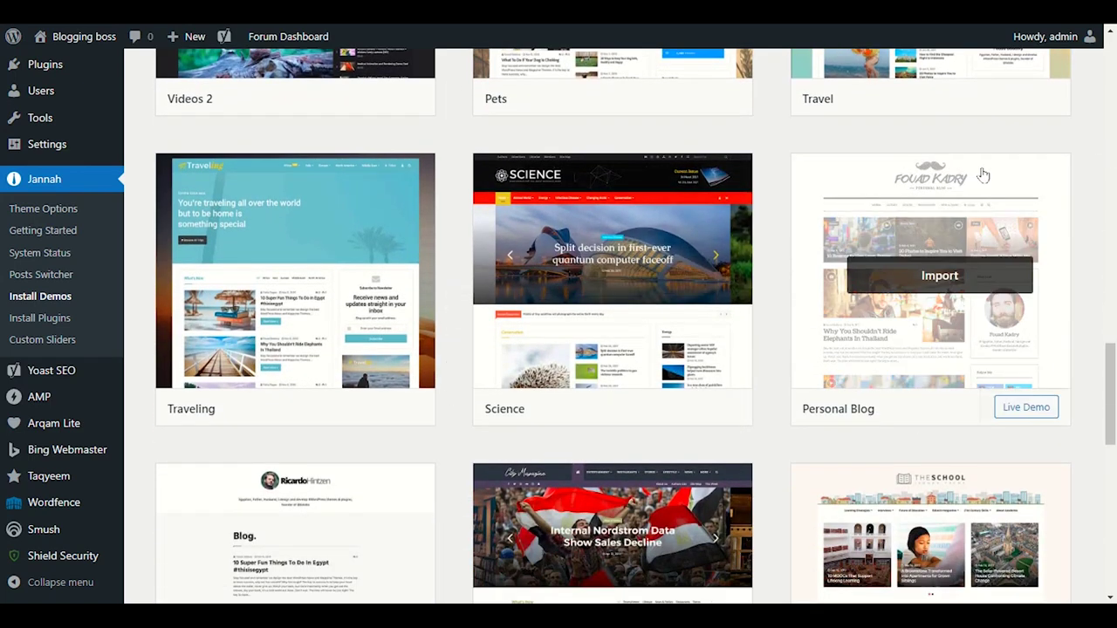
mouse_move(307, 309)
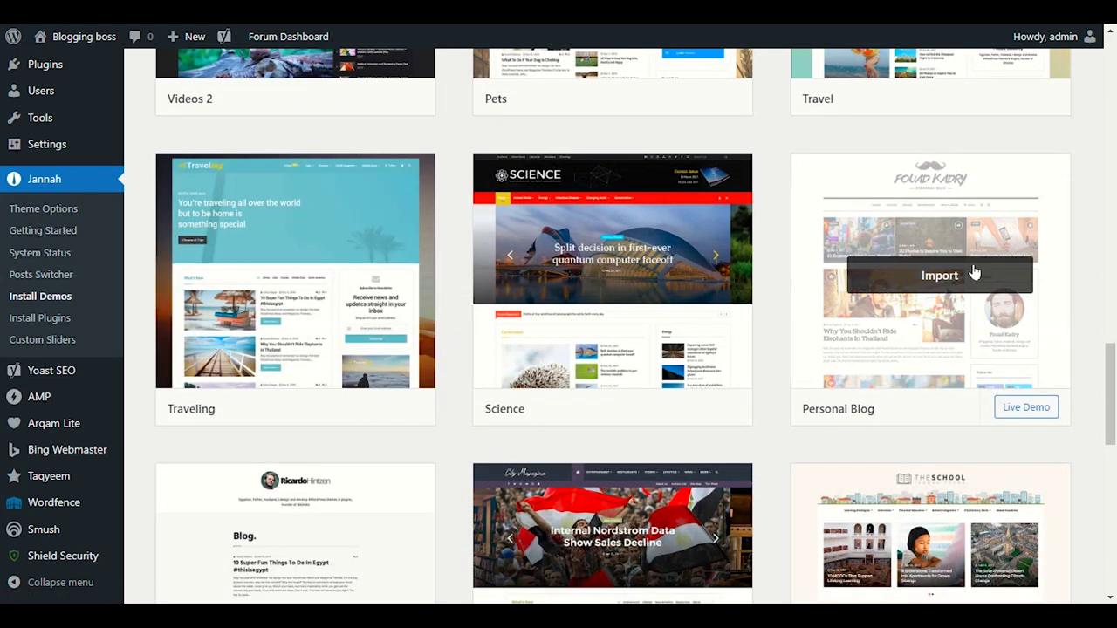
scroll(676, 79, down, 2)
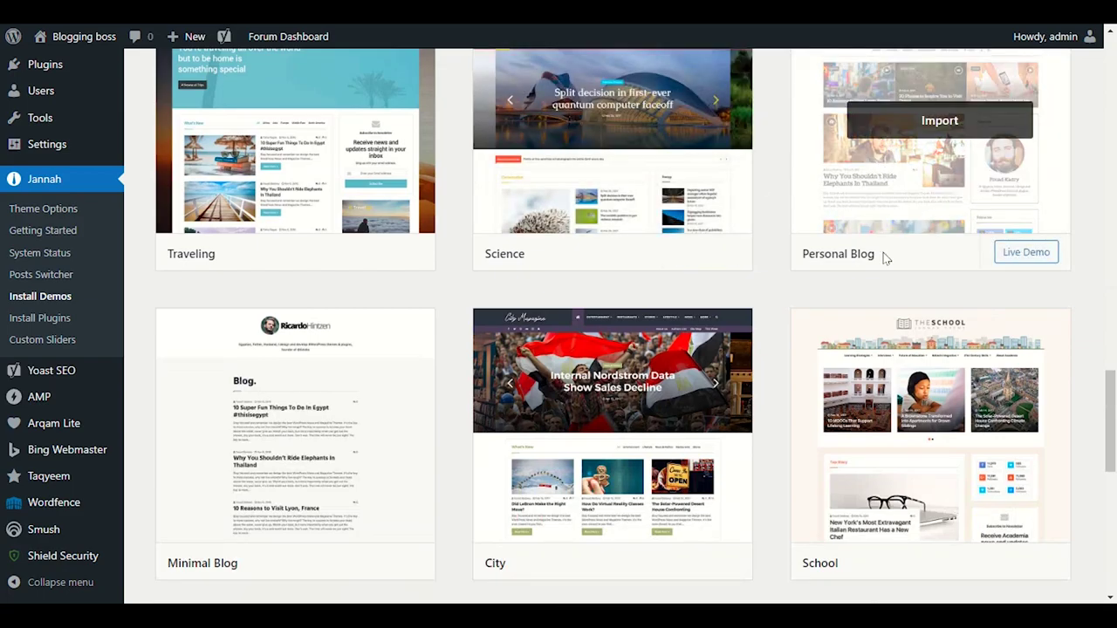
scroll(885, 249, down, 5)
scroll(796, 366, down, 4)
scroll(763, 405, up, 15)
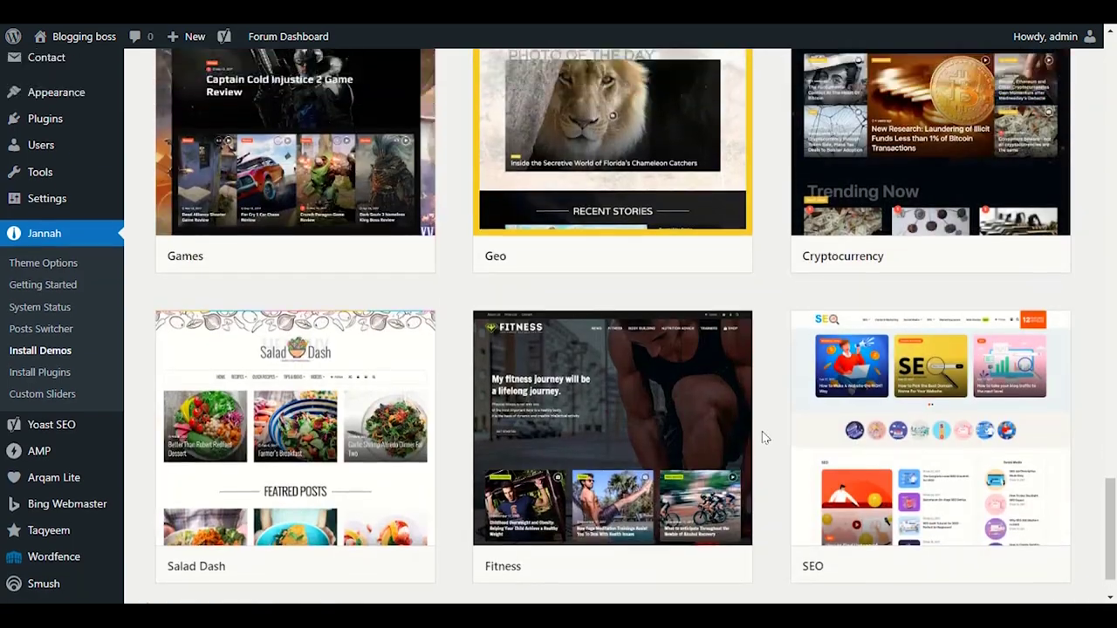
scroll(773, 370, up, 15)
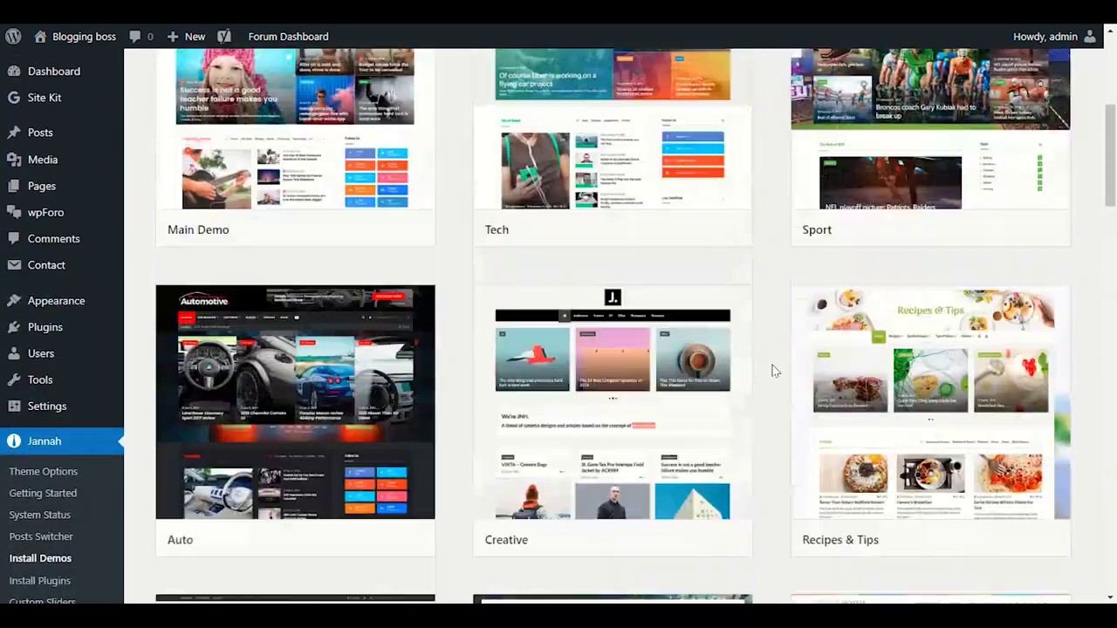
scroll(768, 349, down, 2)
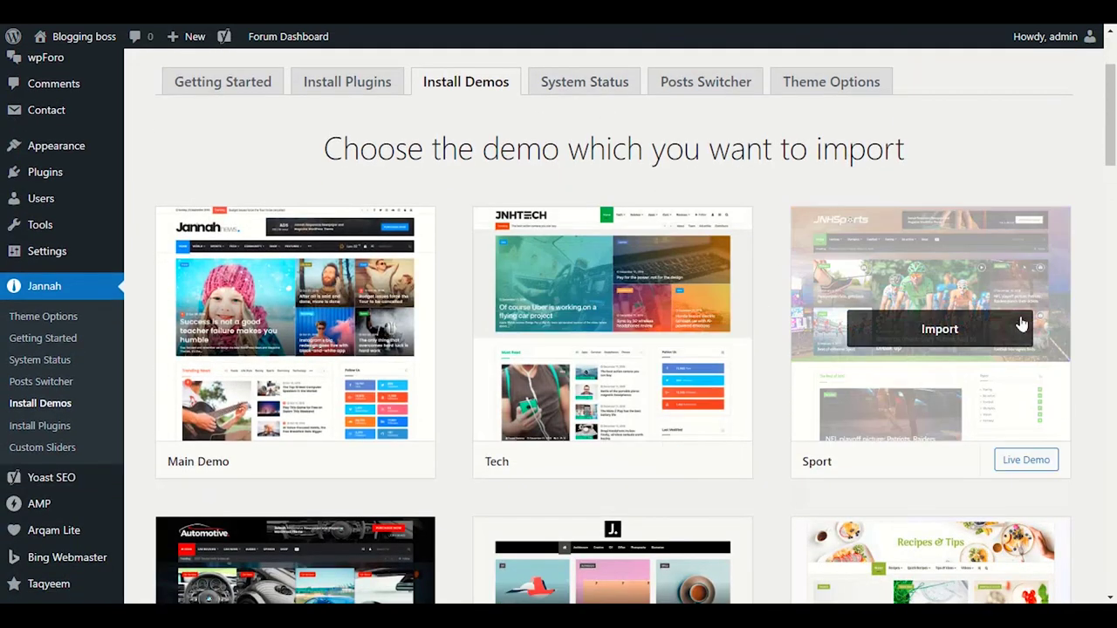
scroll(1104, 194, down, 2)
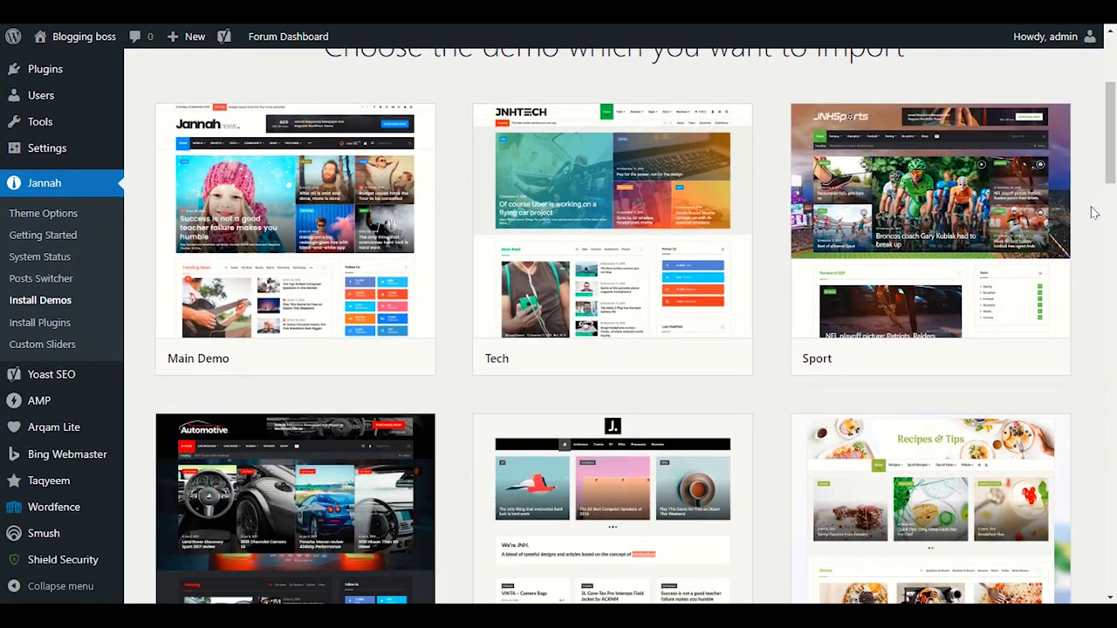
- Review the Main Demo's required plugins and important notes, and import that demo
click(344, 238)
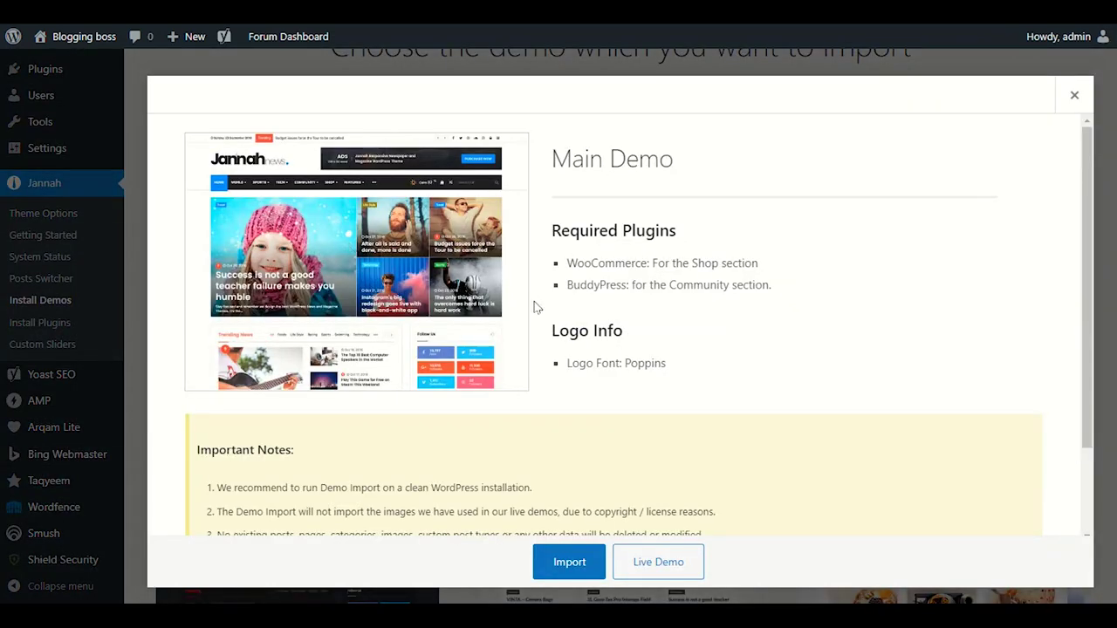
scroll(537, 307, down, 2)
scroll(558, 384, up, 2)
click(569, 561)
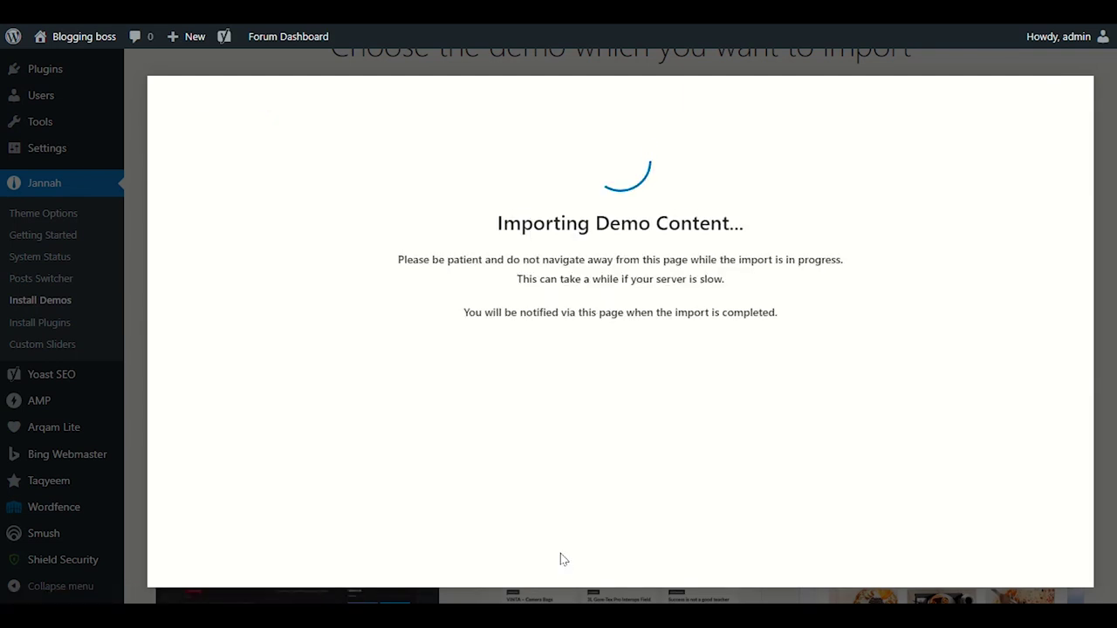
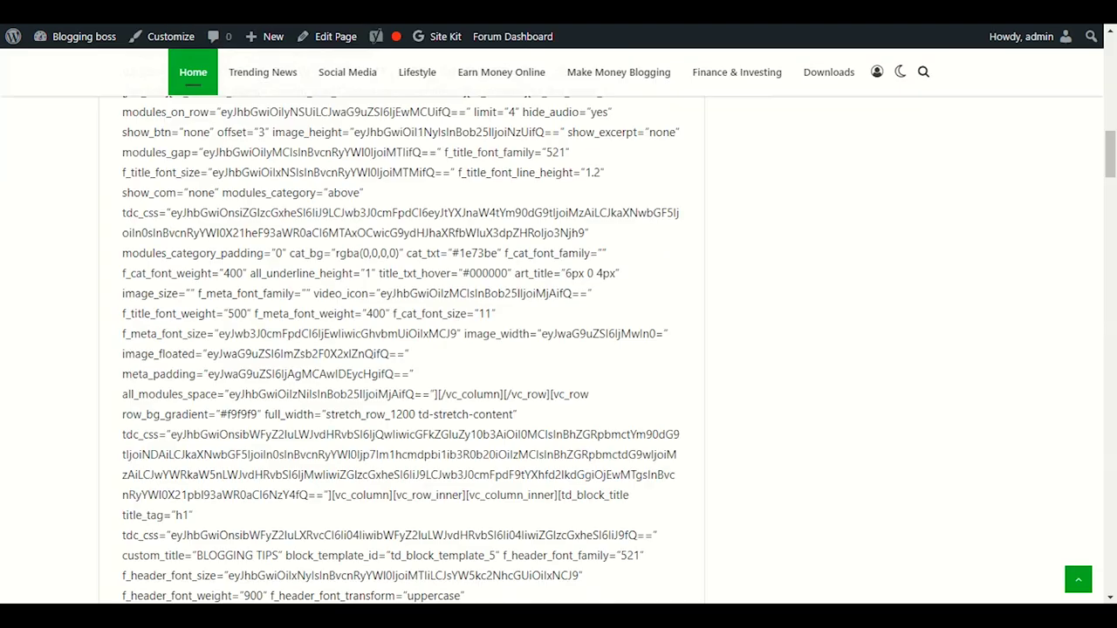
- Look through the site's current home page in its tab and try the header's dark mode switch on and off
scroll(469, 367, down, 5)
scroll(436, 358, up, 10)
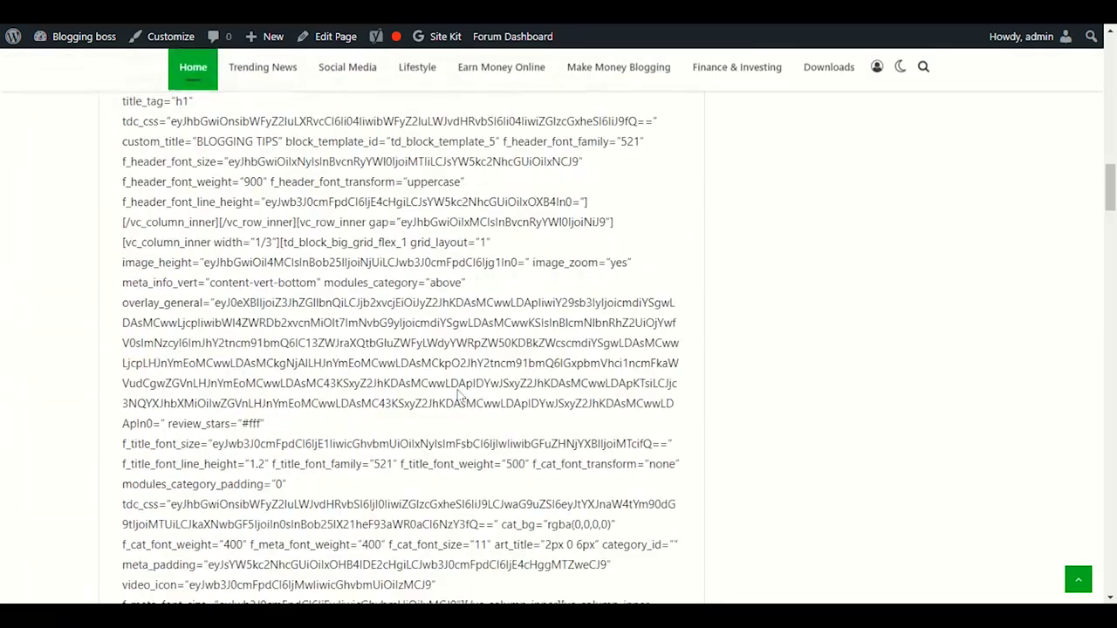
scroll(412, 352, up, 10)
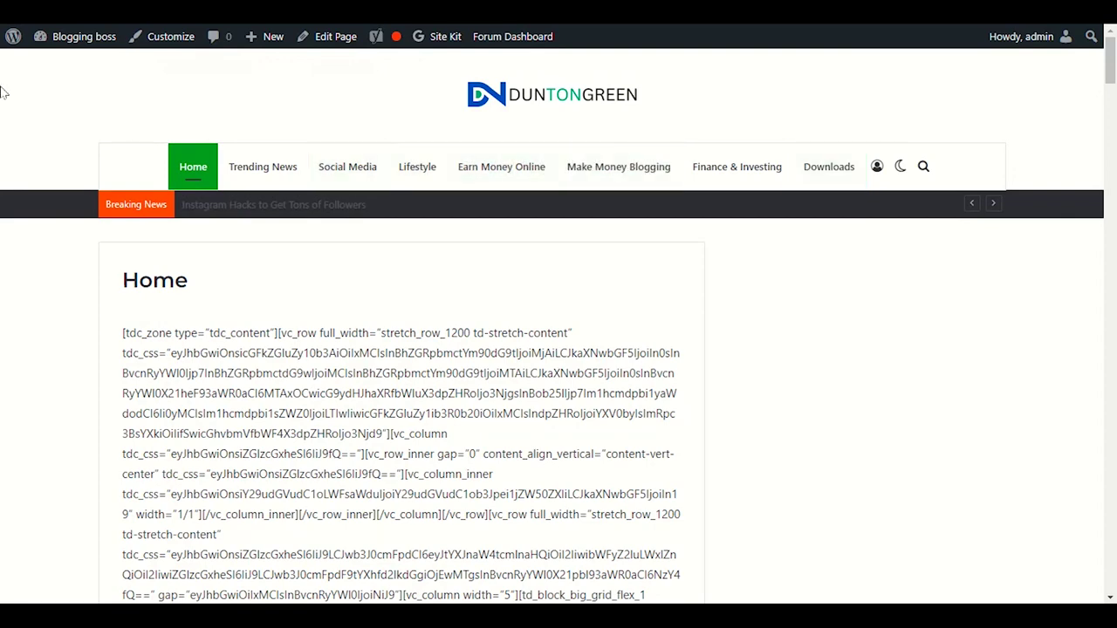
click(901, 166)
click(901, 166)
click(900, 166)
click(901, 166)
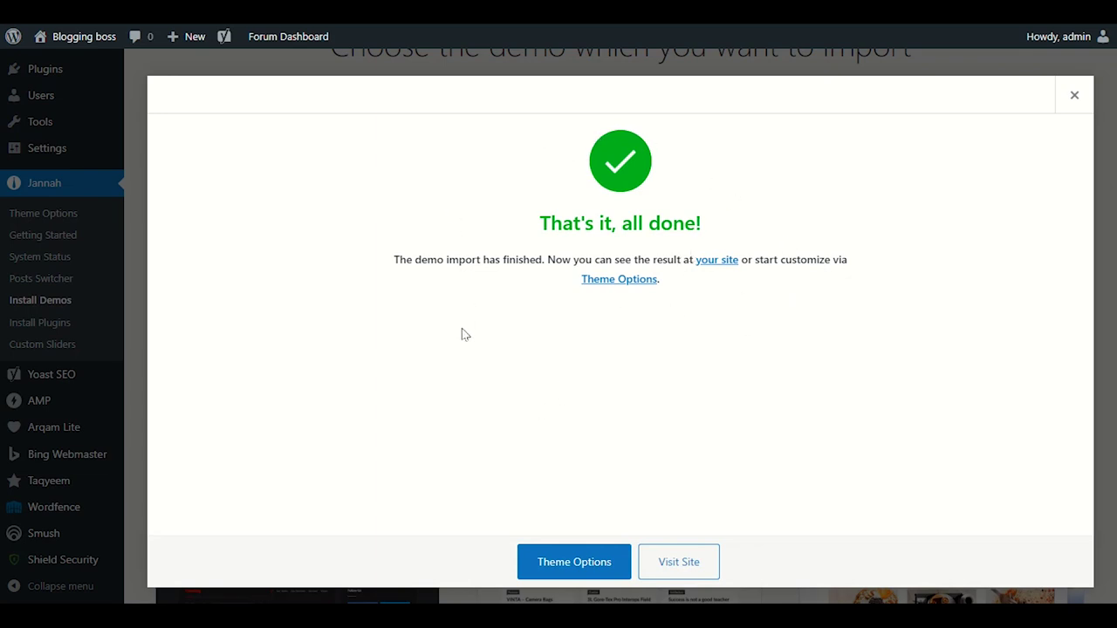
- Open the live site in a separate tab and examine the imported demo's header, post grid, news blocks and sidebar
right_click(663, 563)
click(711, 406)
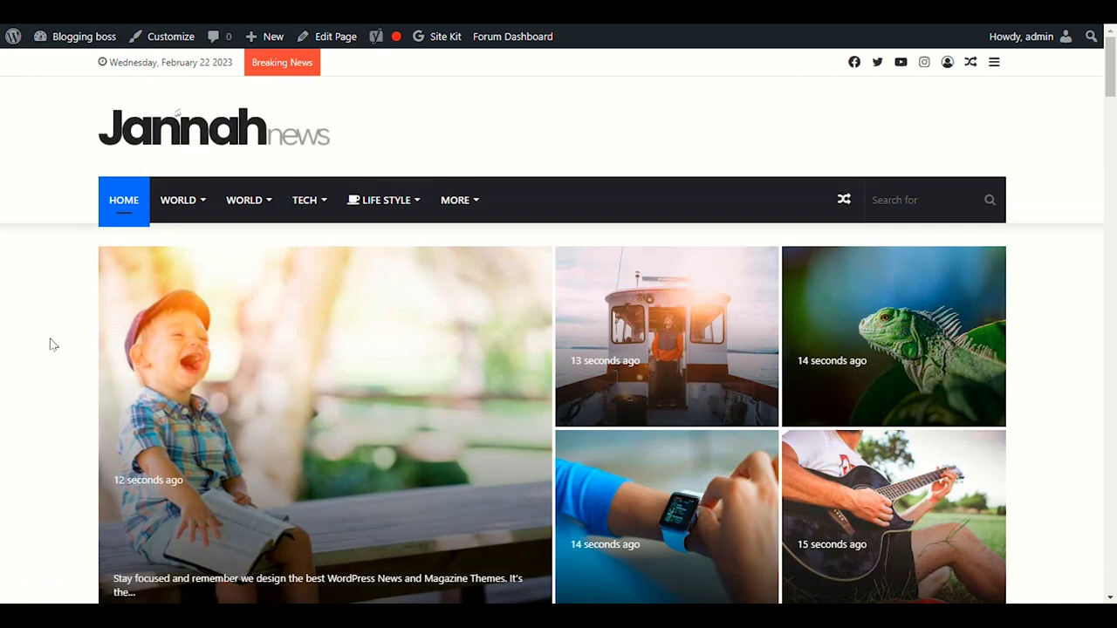
scroll(505, 303, down, 3)
scroll(506, 309, down, 3)
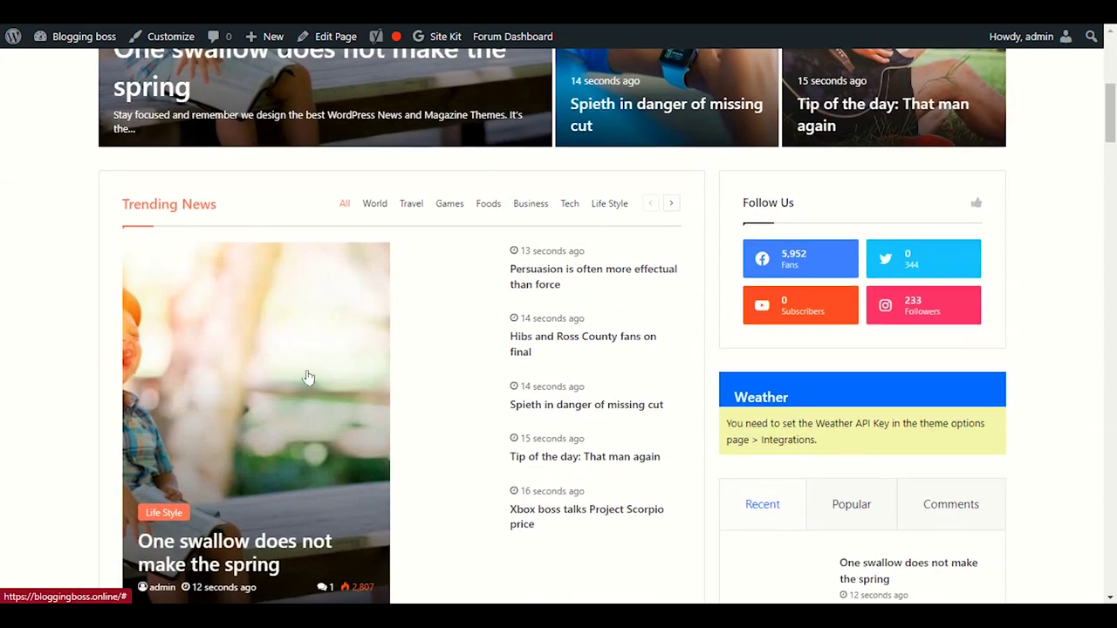
scroll(12, 319, up, 3)
scroll(14, 334, down, 4)
scroll(14, 334, up, 6)
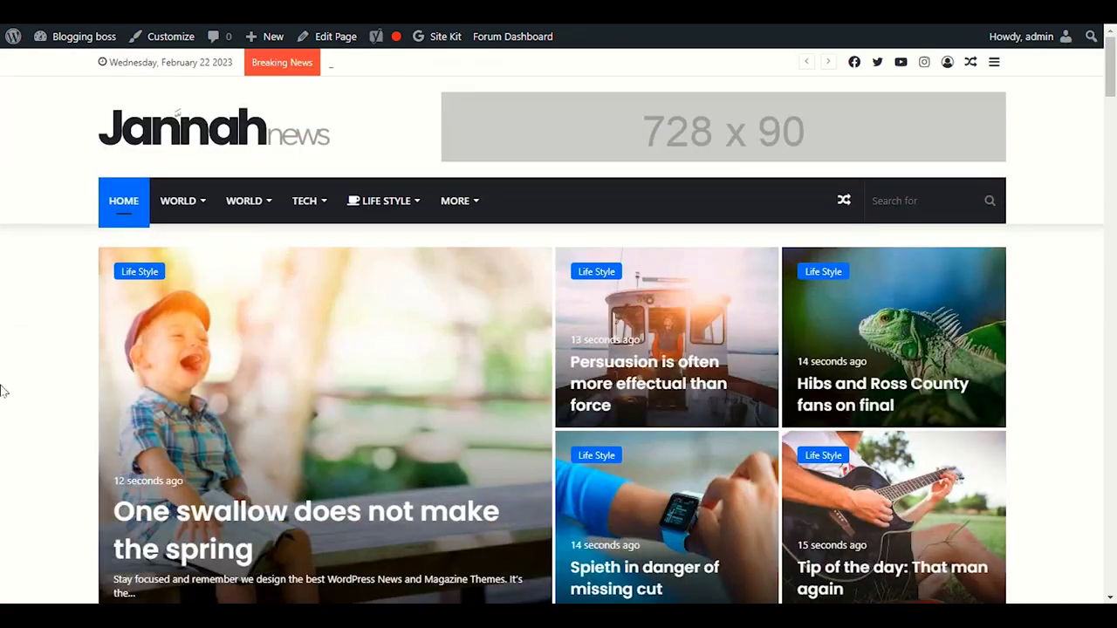
scroll(7, 384, down, 8)
scroll(7, 385, down, 10)
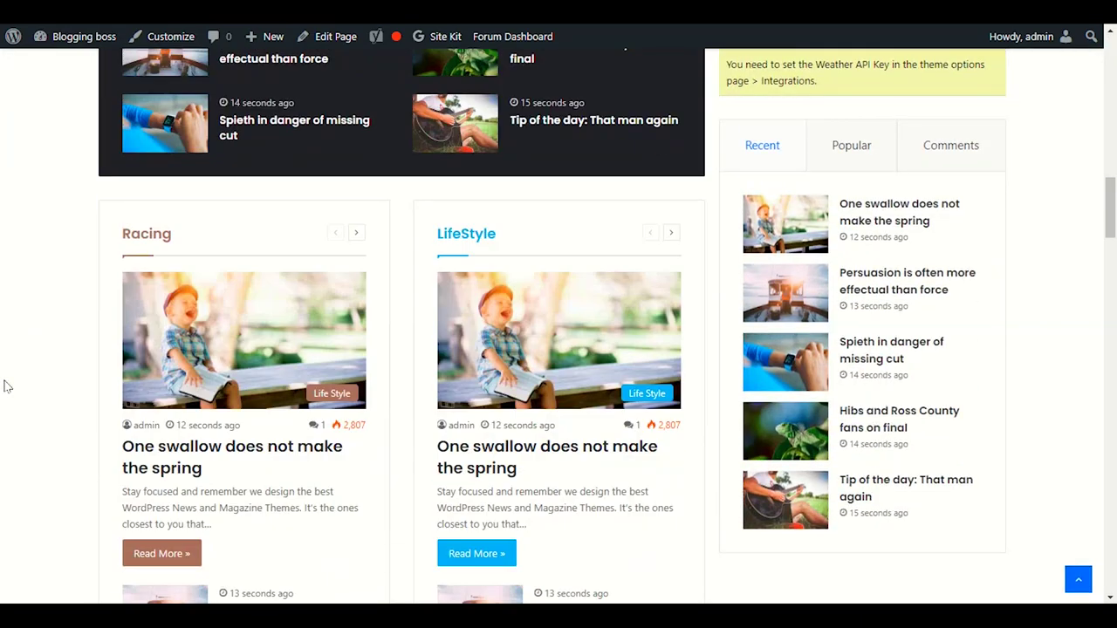
scroll(7, 385, up, 4)
scroll(7, 386, up, 6)
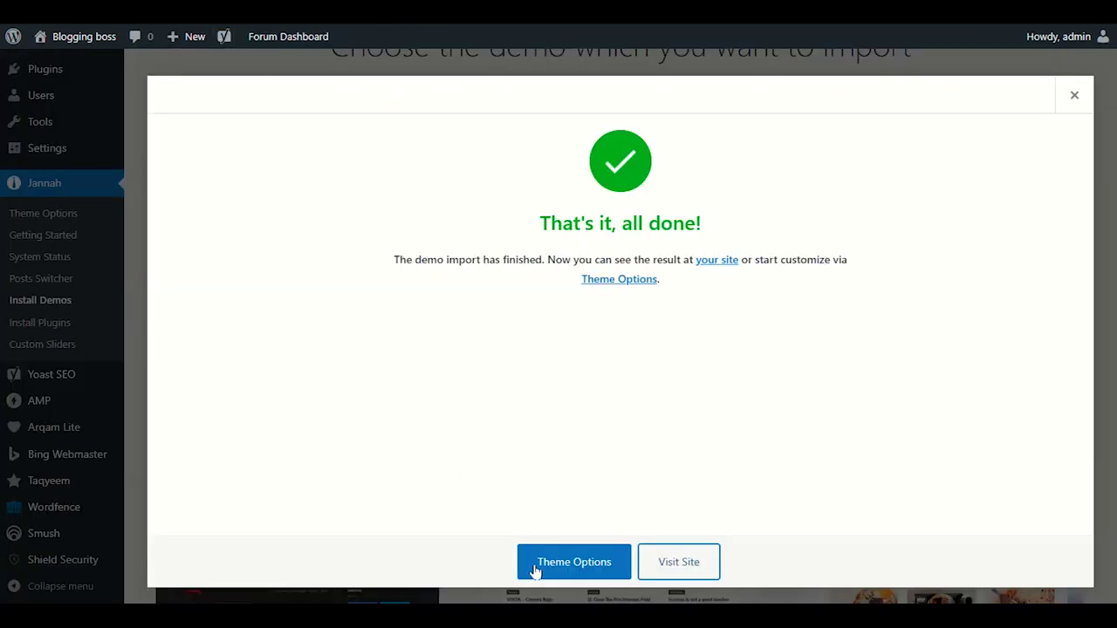
- Open the Jannah Theme Options, read through the new features list and dismiss the notice
click(543, 569)
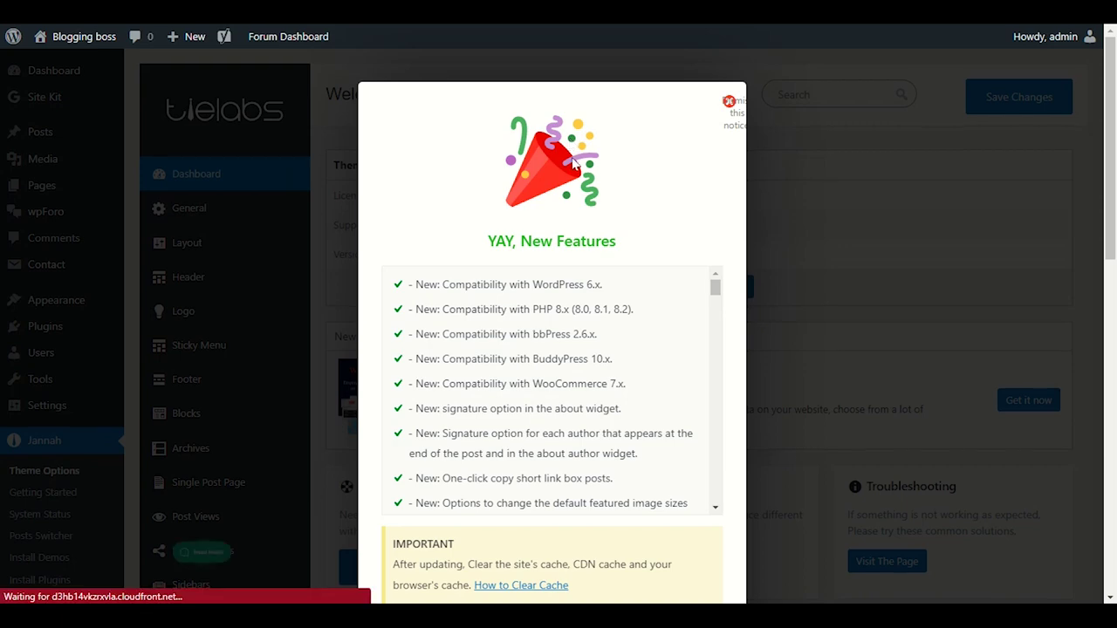
scroll(602, 227, down, 3)
scroll(705, 512, down, 5)
scroll(690, 502, down, 10)
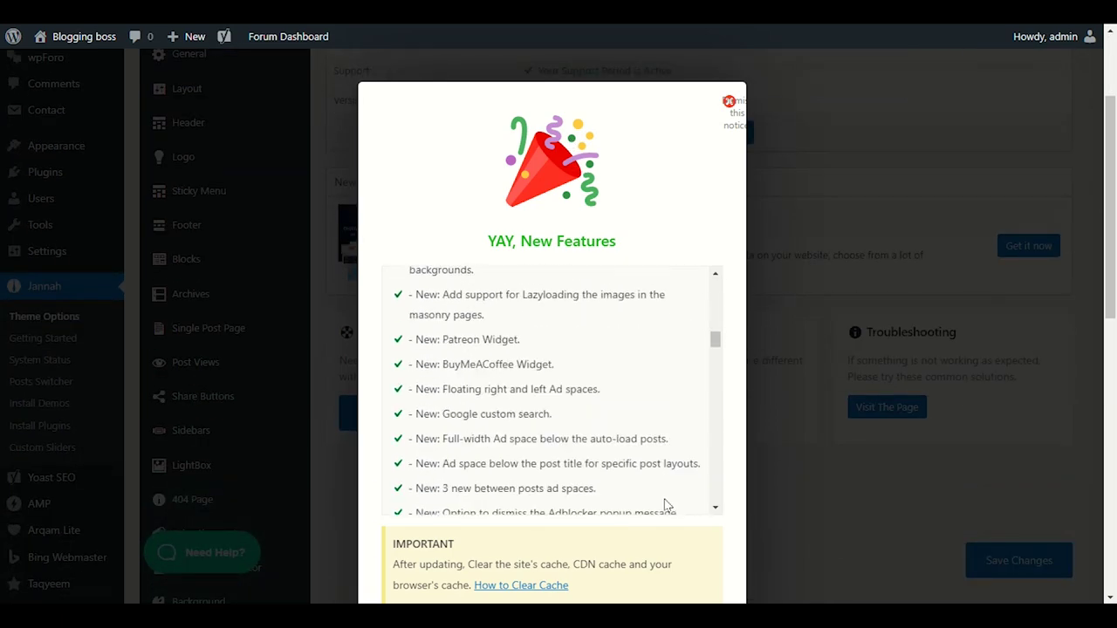
scroll(718, 443, down, 5)
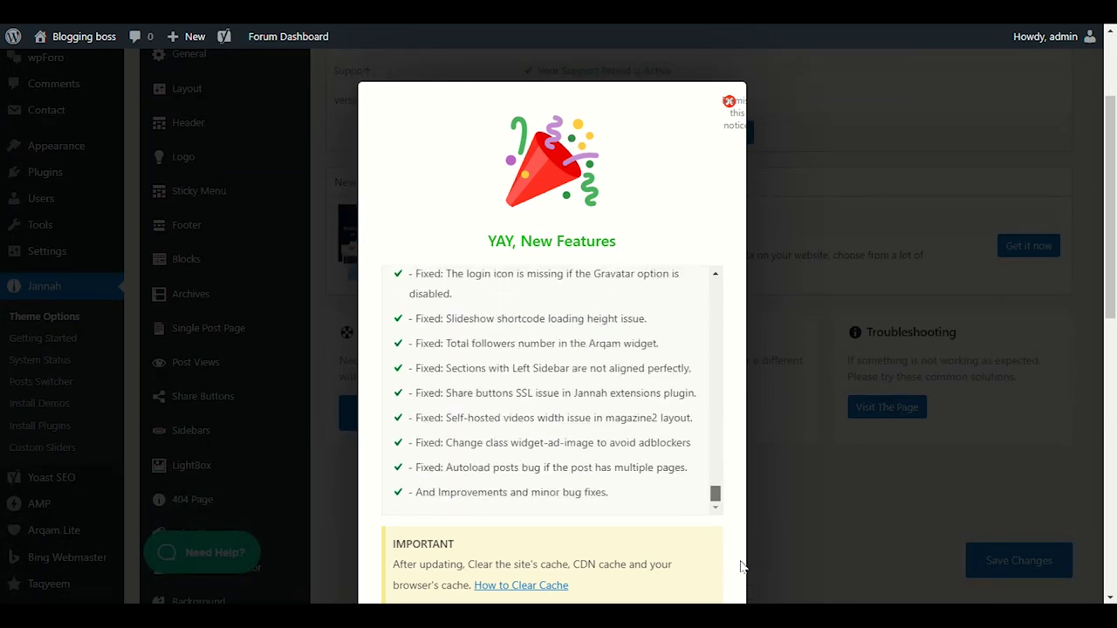
click(805, 428)
scroll(777, 251, up, 3)
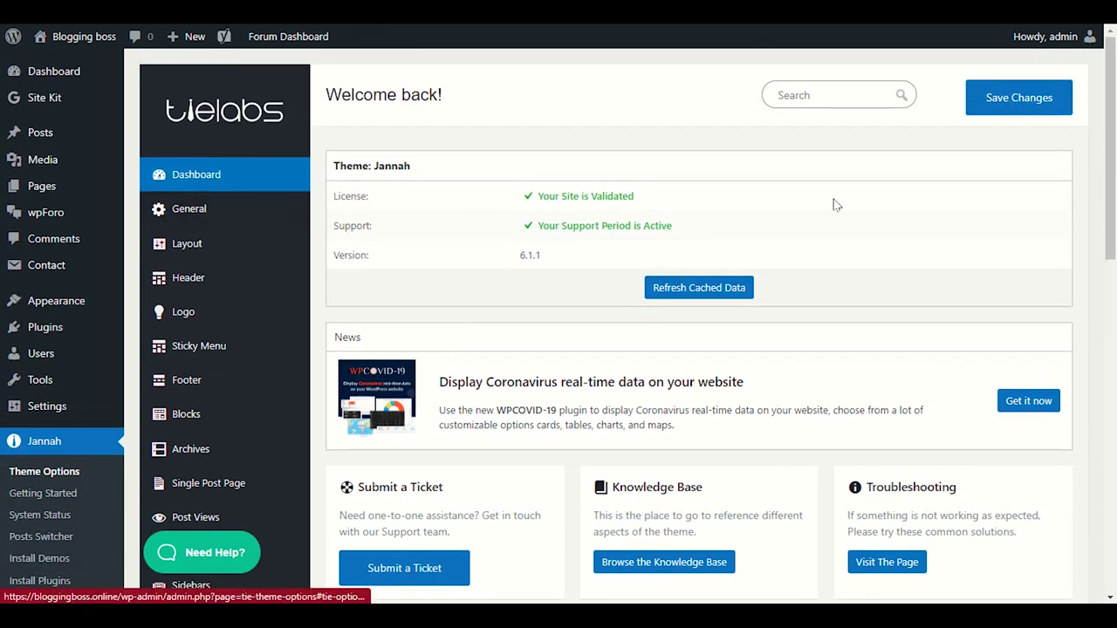
- Open the theme's General settings, review the date, breadcrumbs, trim text and custom code options, and save the changes
click(207, 213)
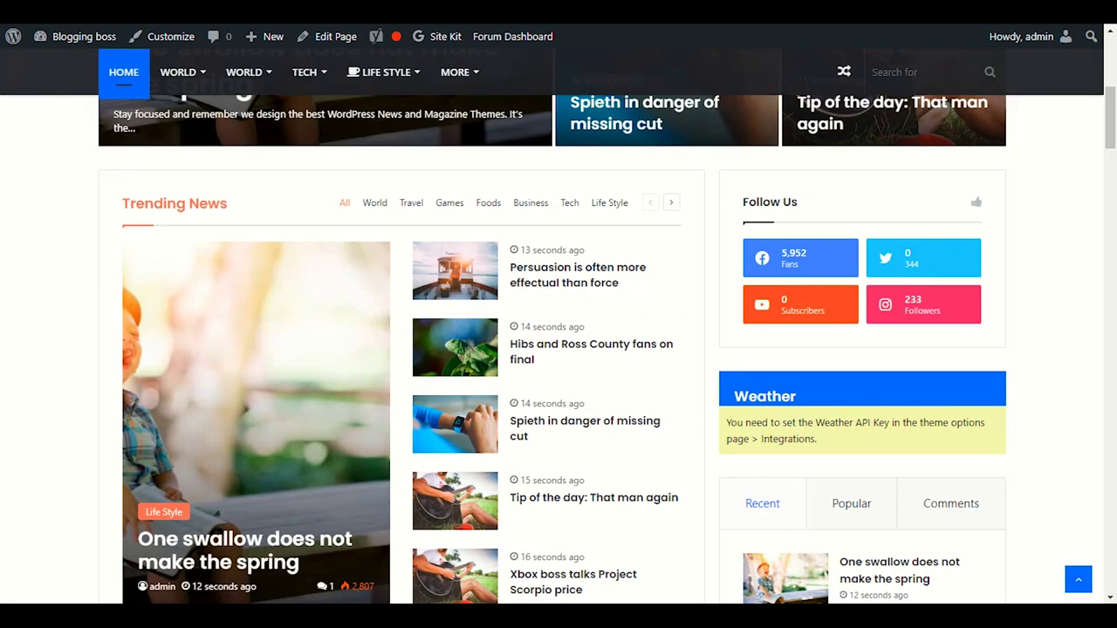
scroll(265, 282, up, 5)
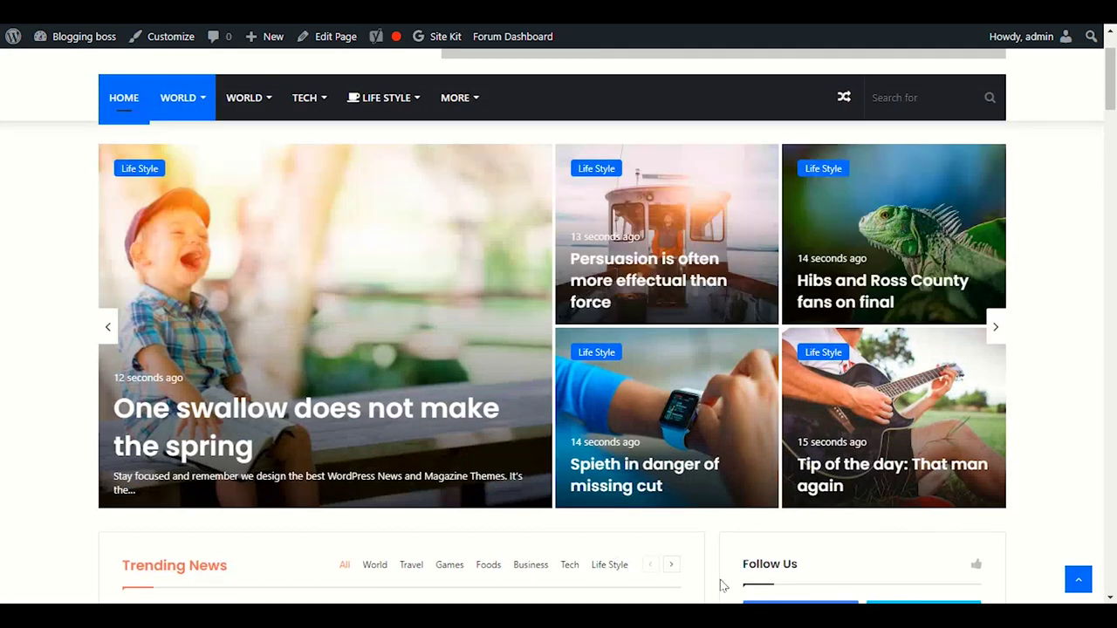
click(218, 258)
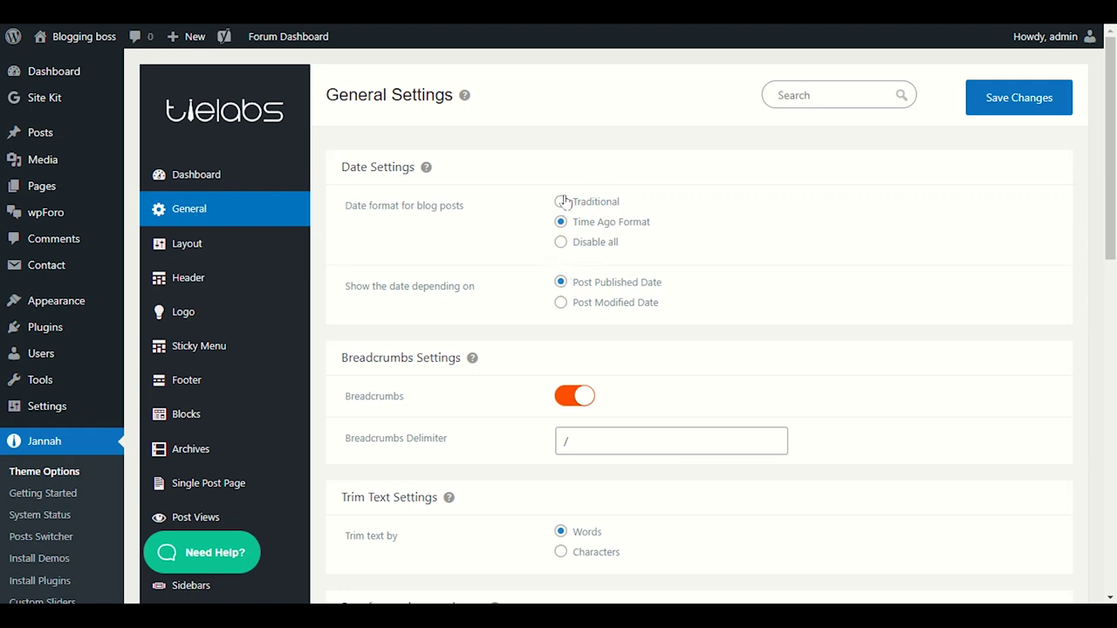
scroll(549, 332, down, 2)
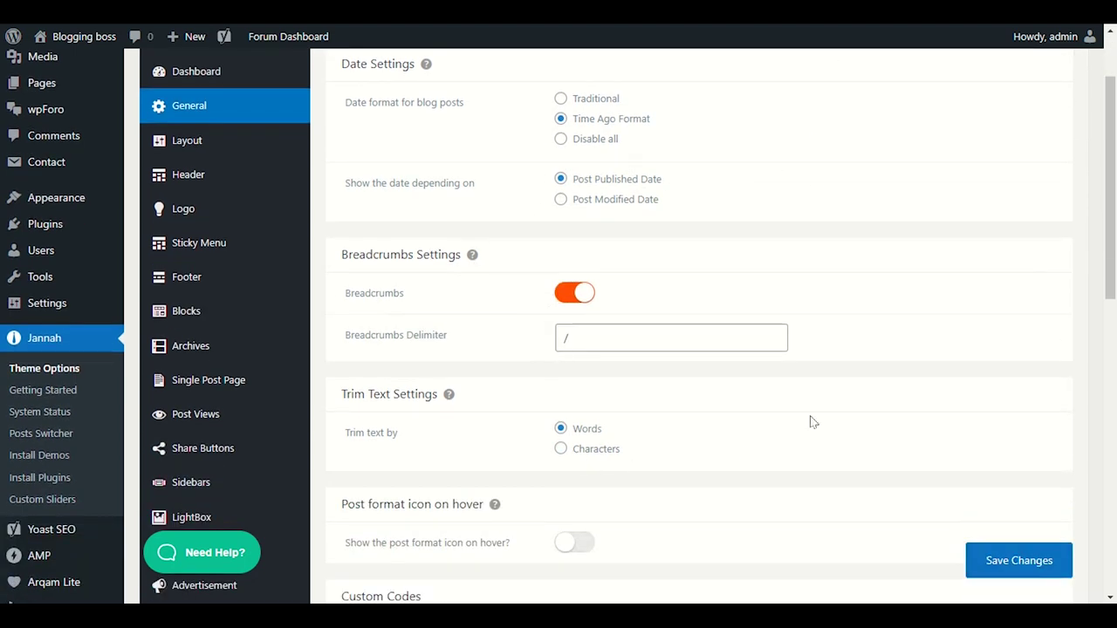
scroll(616, 306, down, 1)
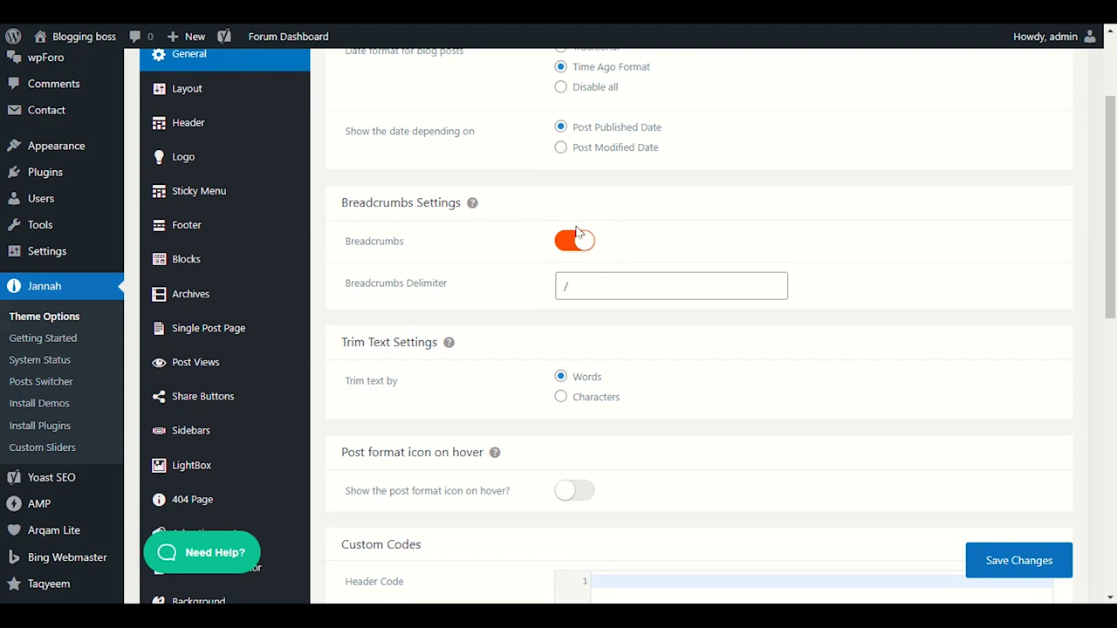
scroll(638, 489, down, 9)
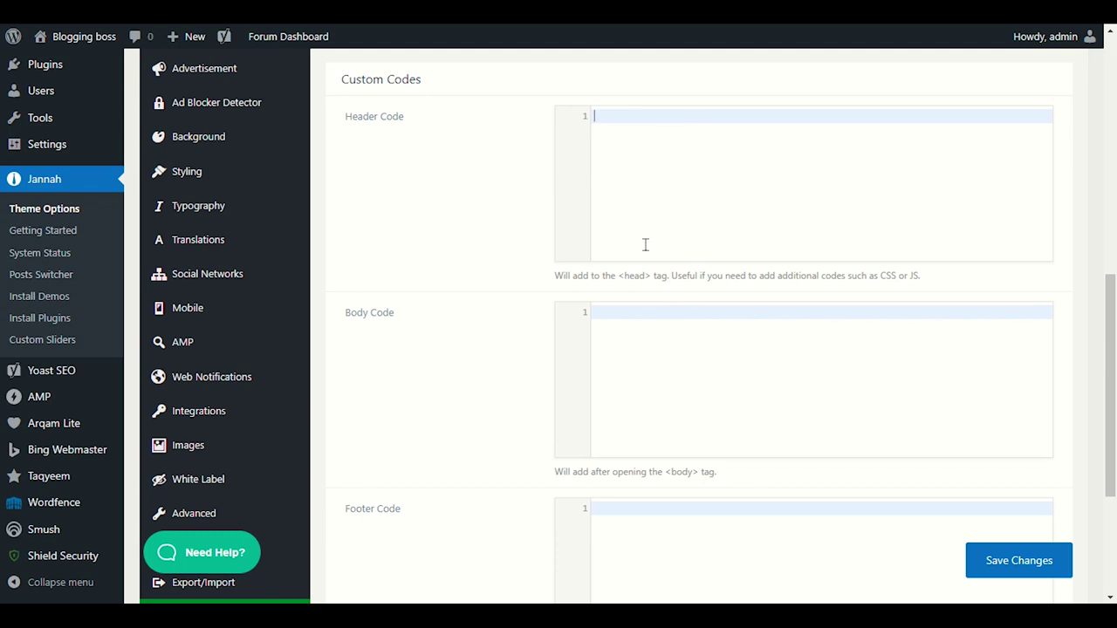
click(1007, 563)
- Look over the General settings again, including the post format icon option and the header and body code fields
scroll(563, 484, up, 10)
scroll(563, 499, up, 2)
scroll(626, 466, down, 6)
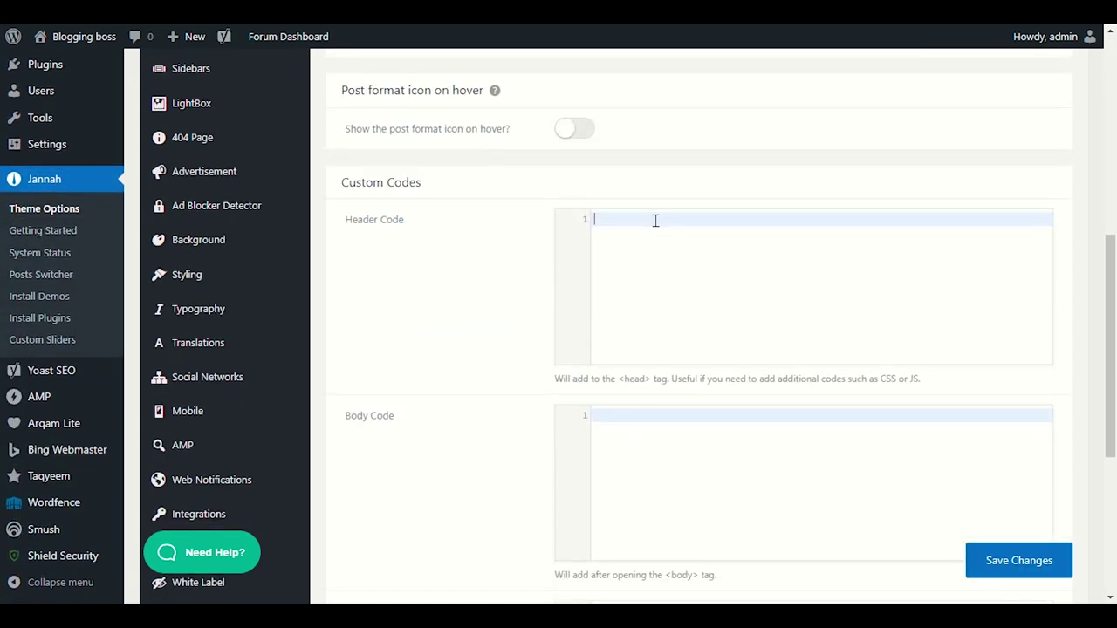
scroll(756, 271, up, 2)
scroll(663, 262, down, 2)
scroll(715, 349, up, 10)
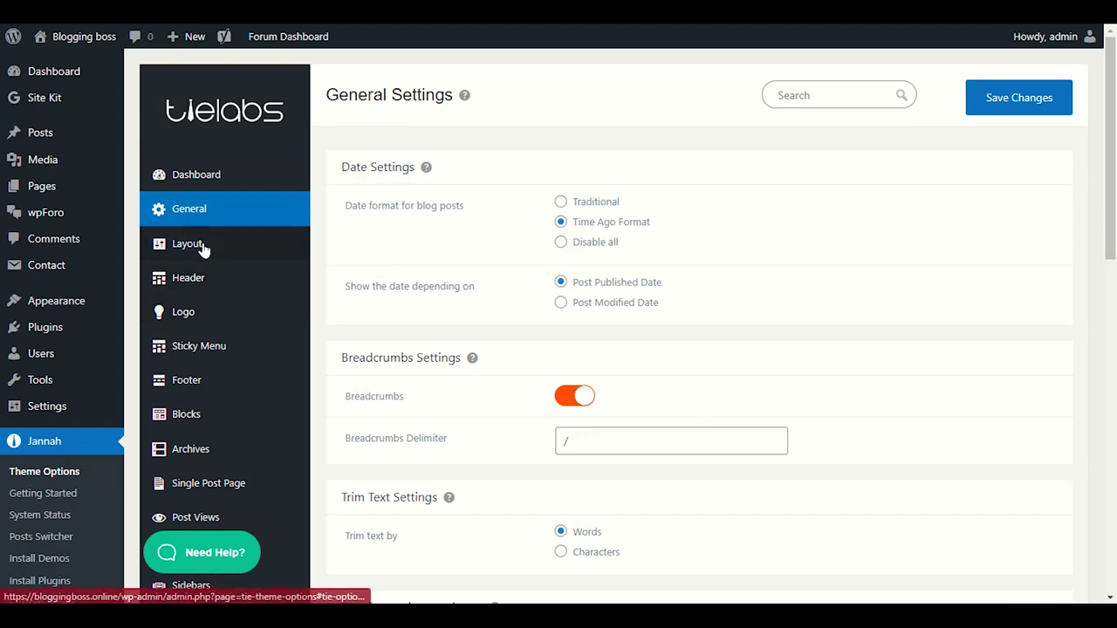
- Open the Layout settings, review the site width, theme layout and loader icon choices, and save the changes
click(204, 275)
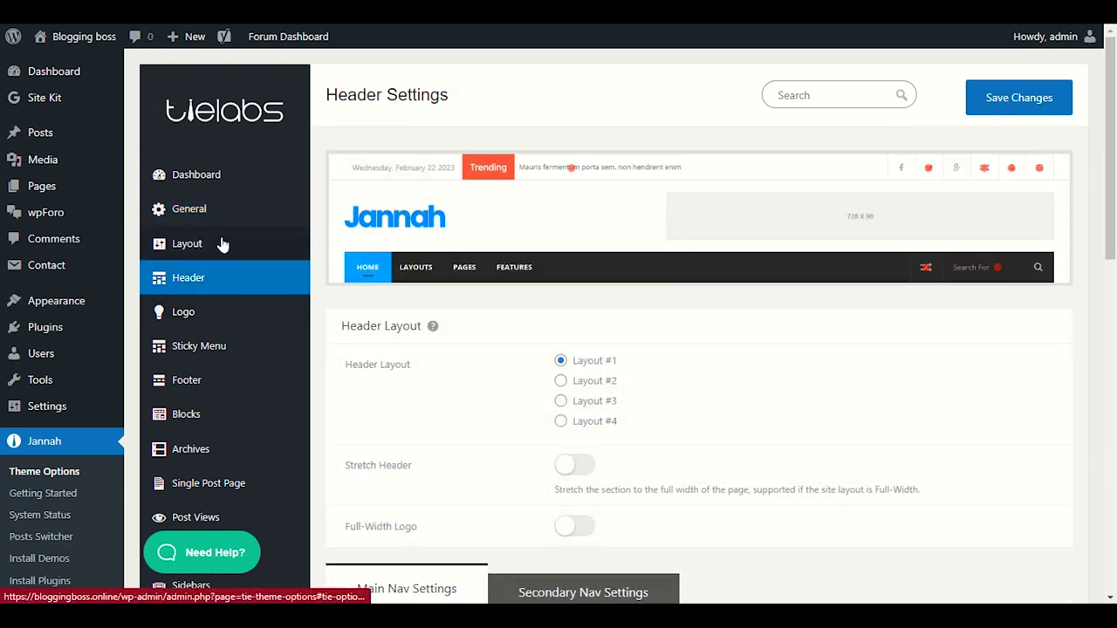
click(223, 245)
scroll(424, 294, down, 4)
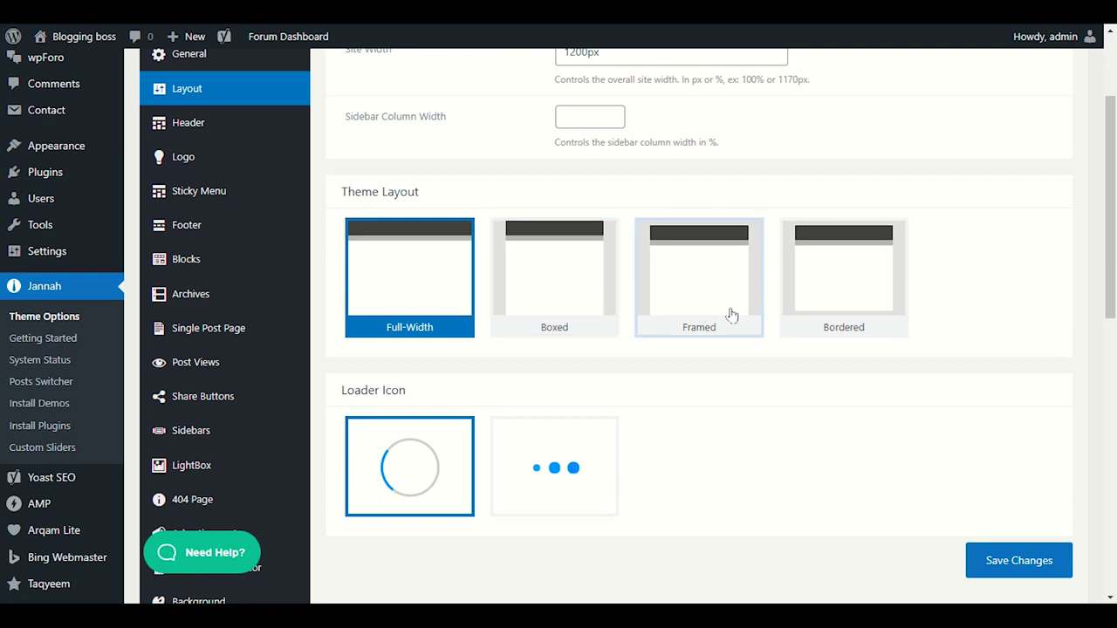
scroll(616, 387, down, 2)
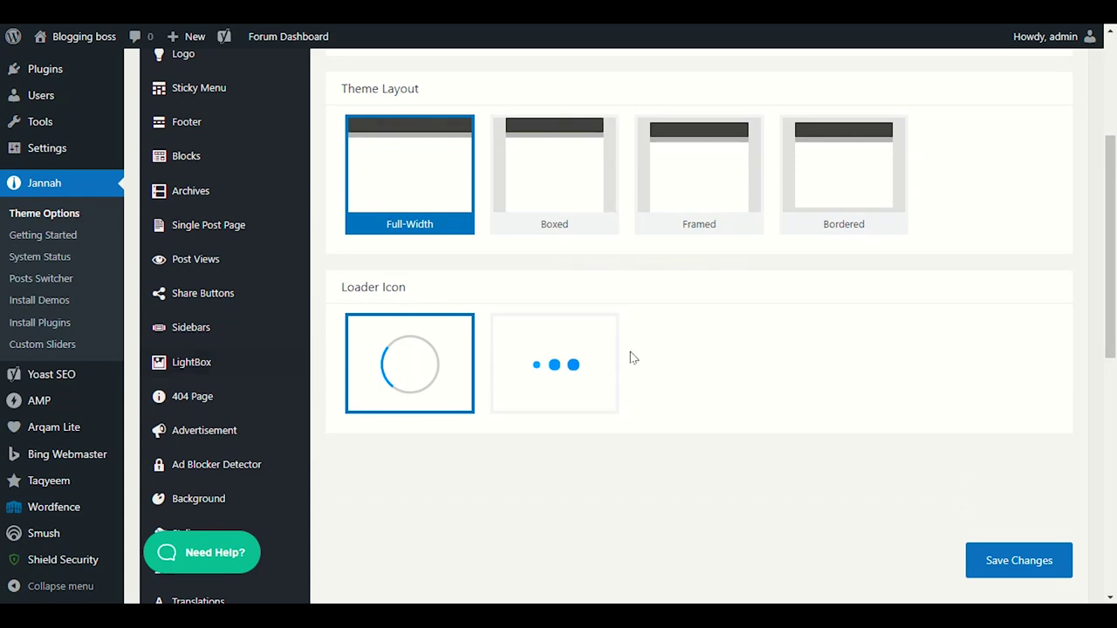
scroll(641, 357, down, 3)
scroll(574, 364, up, 6)
scroll(573, 230, down, 2)
scroll(595, 307, up, 3)
scroll(660, 296, down, 4)
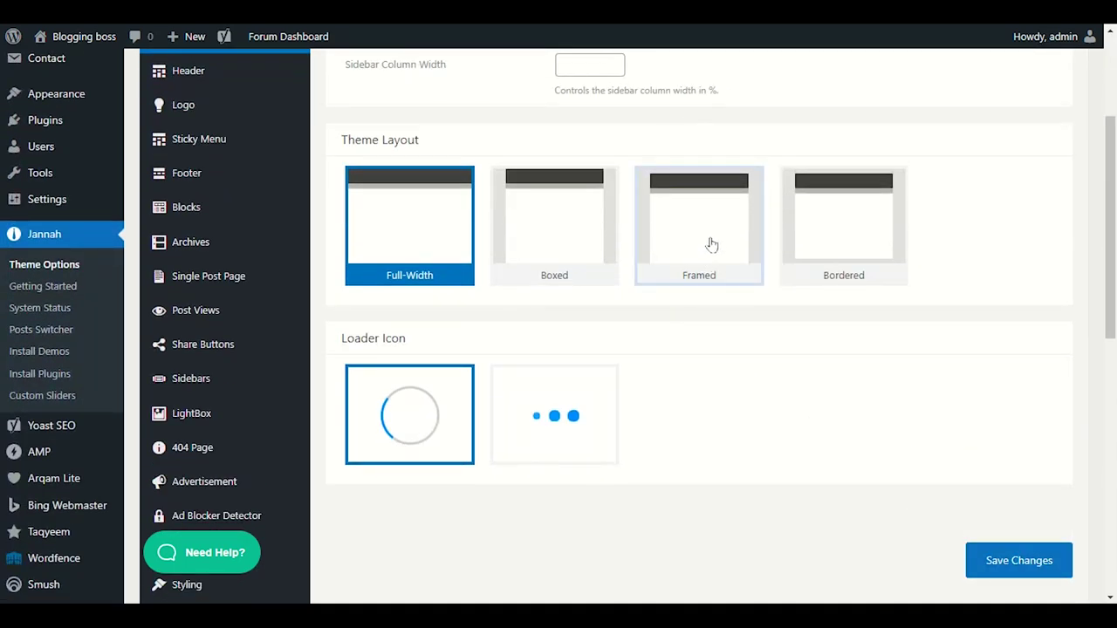
click(1004, 579)
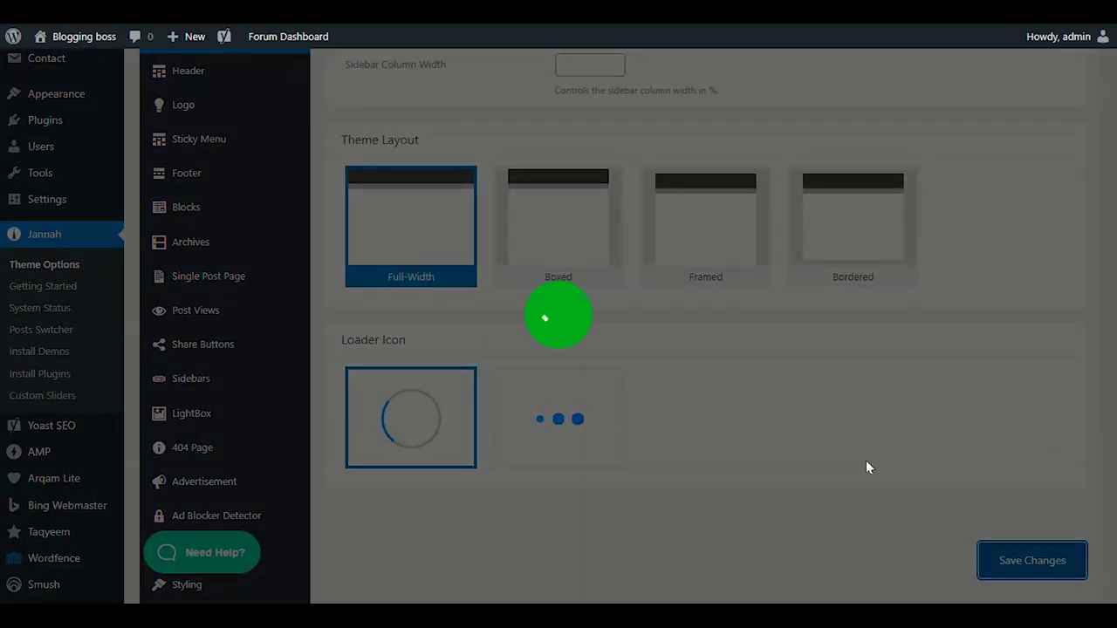
scroll(852, 463, up, 5)
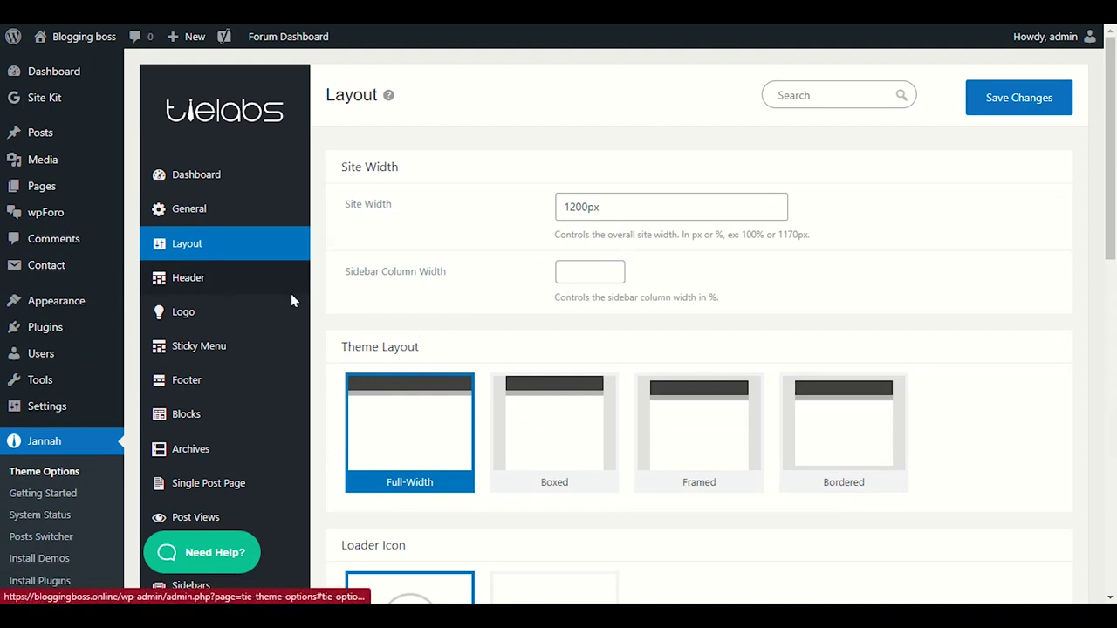
- Preview header layouts #2, #3 and #4 in the Header settings and return the selection to Layout #1
click(288, 292)
scroll(628, 286, down, 2)
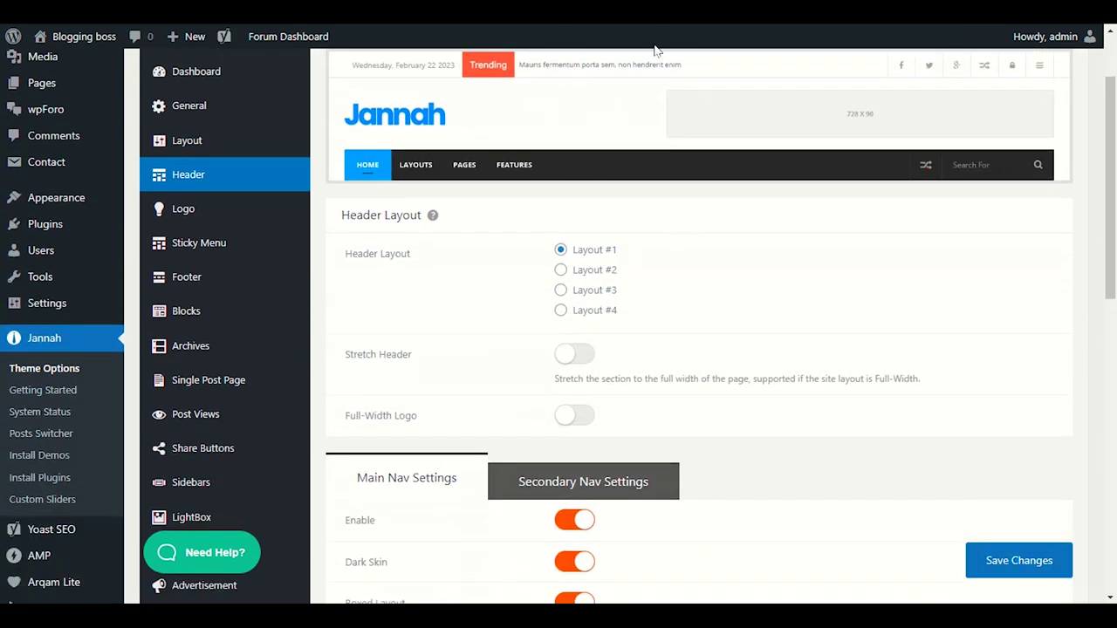
click(560, 271)
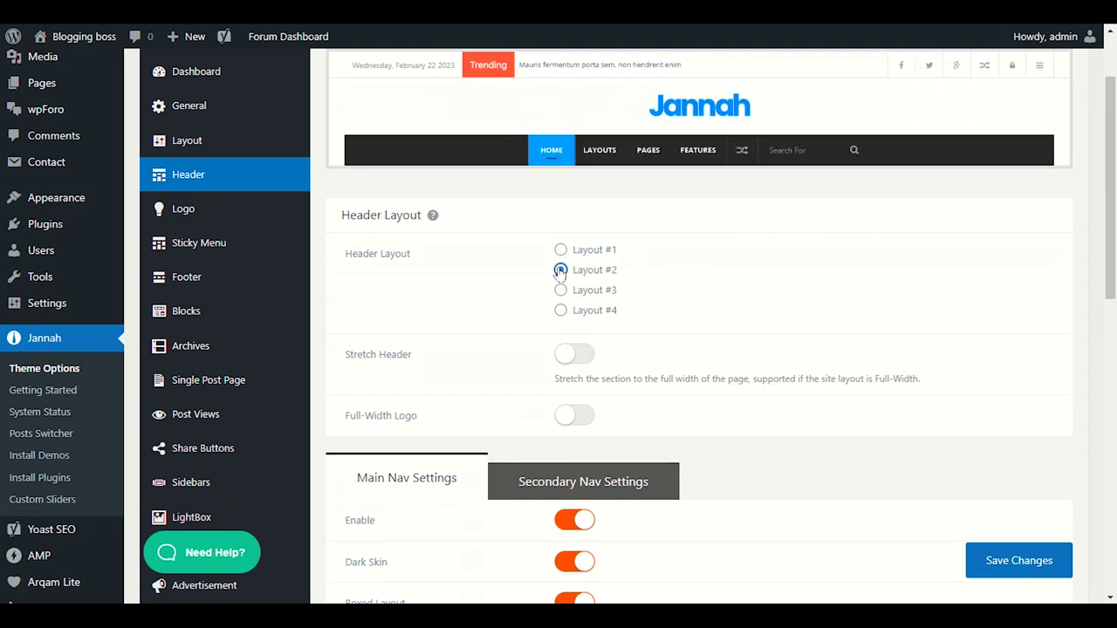
click(560, 292)
scroll(562, 301, up, 2)
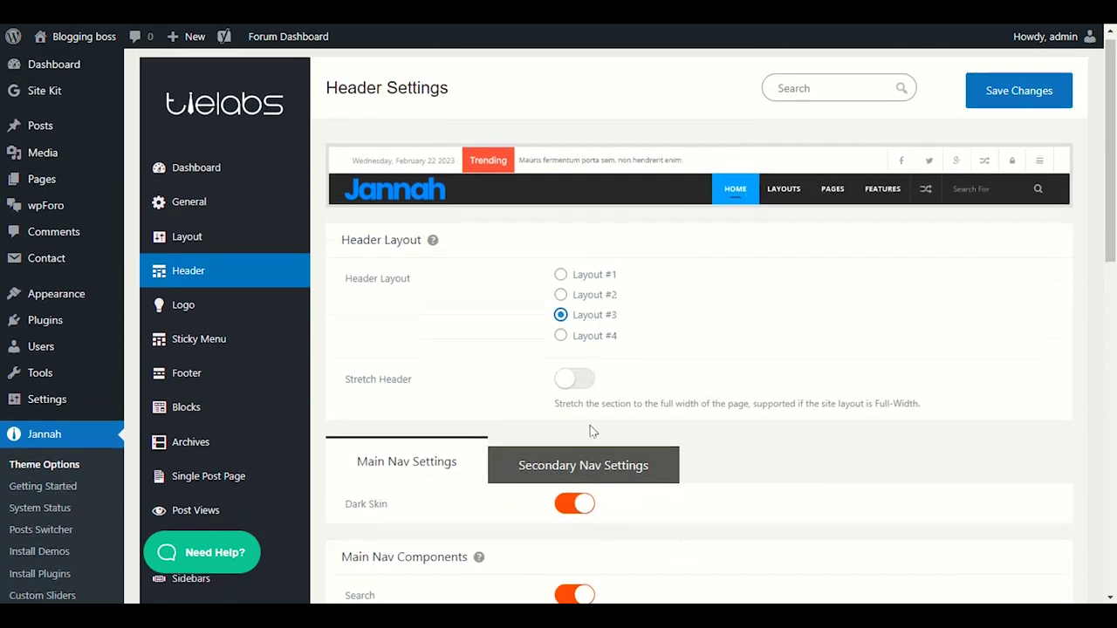
click(561, 344)
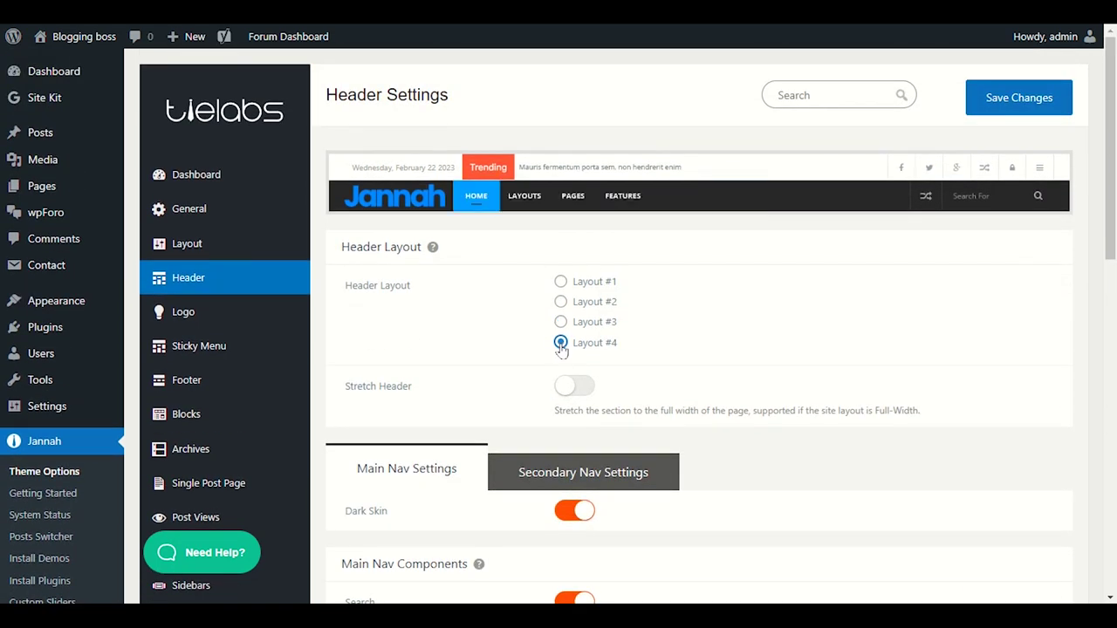
click(561, 283)
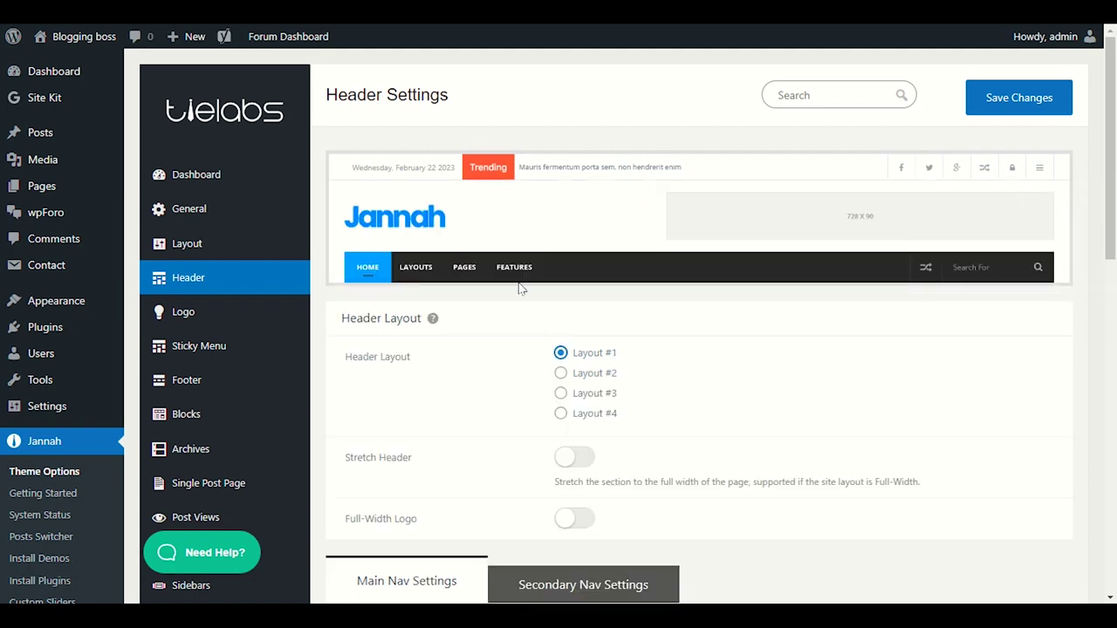
- Compare the header's main nav settings with the World, Tech and Life Style dropdown menus on the live site
scroll(551, 298, down, 2)
scroll(527, 355, down, 1)
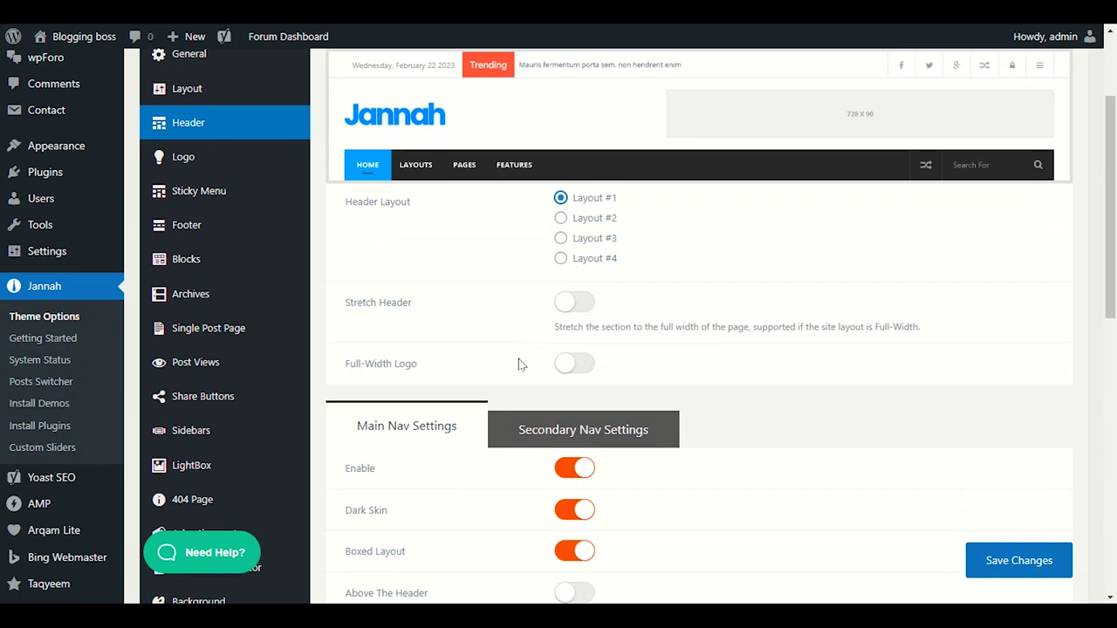
scroll(519, 364, down, 3)
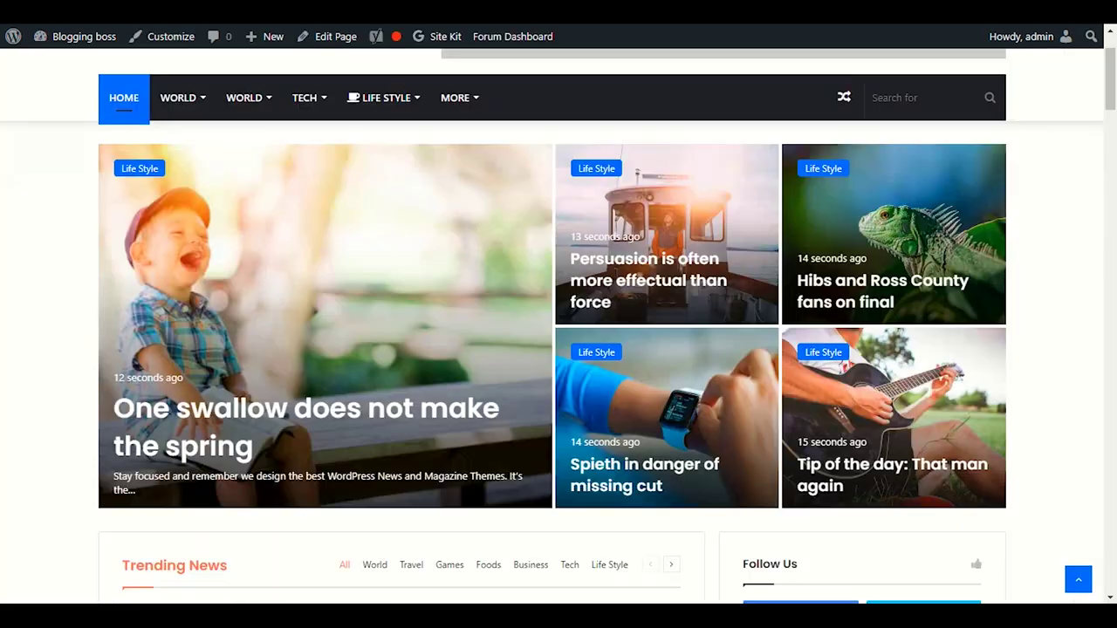
scroll(456, 460, up, 2)
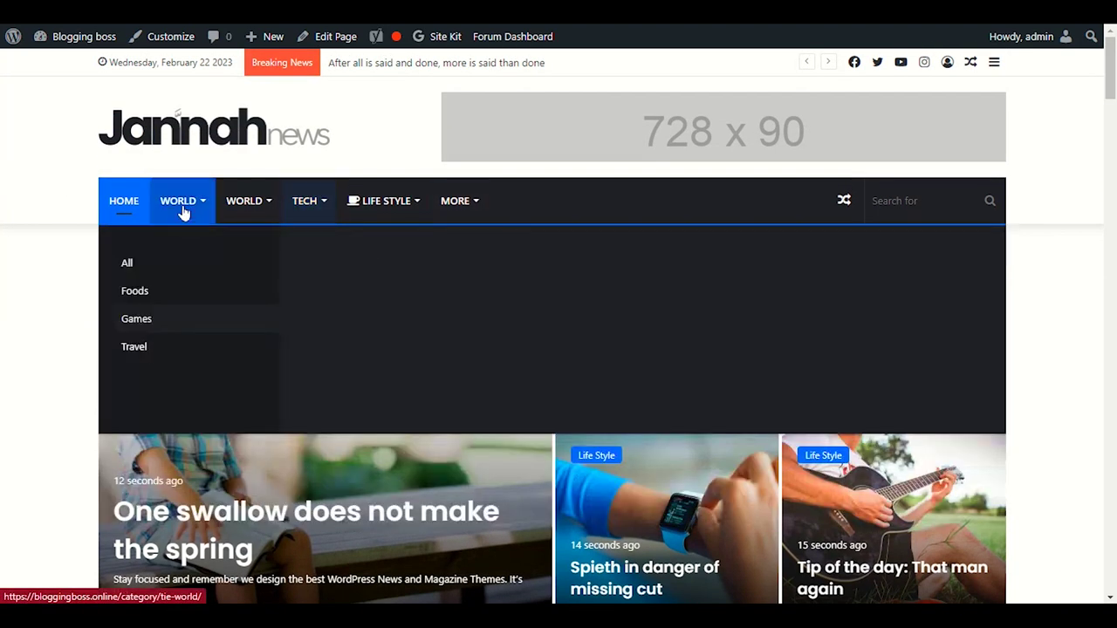
mouse_move(281, 207)
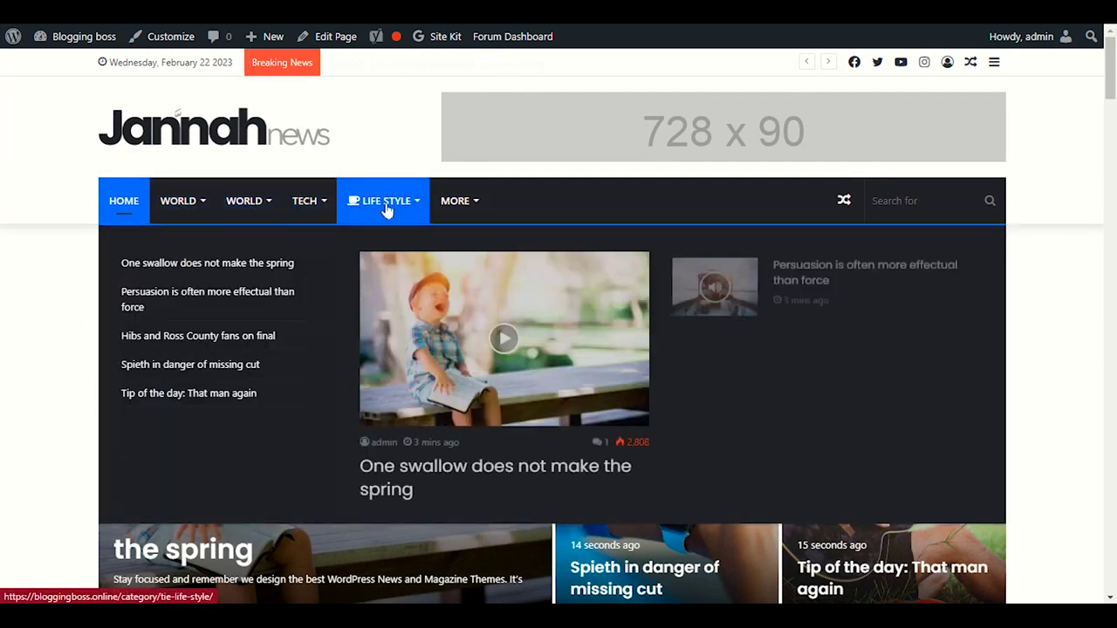
mouse_move(339, 199)
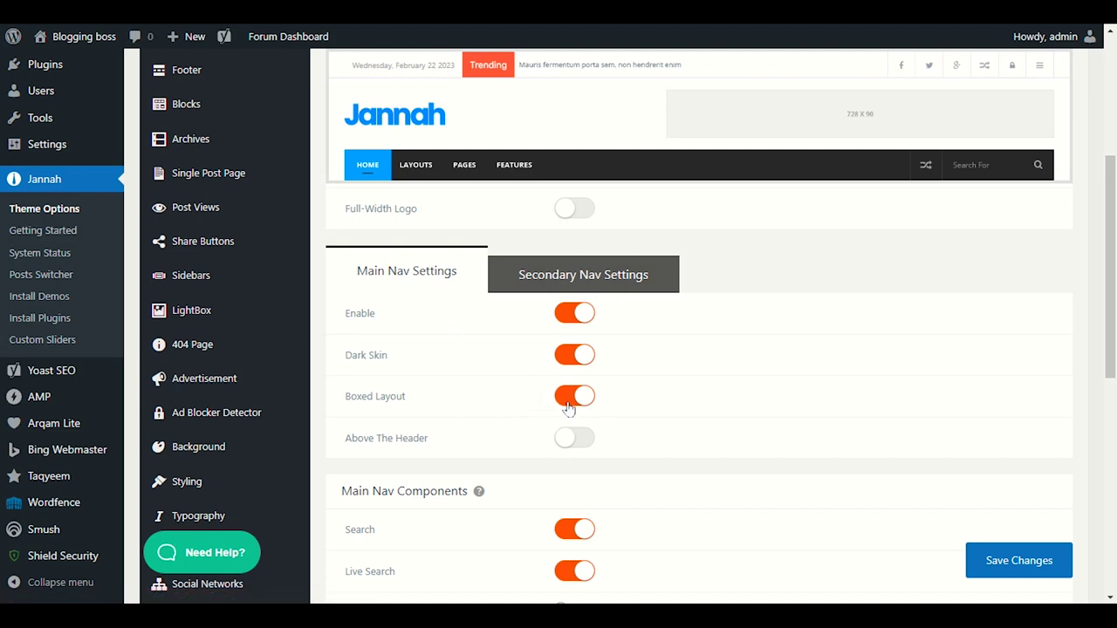
- Compare the Search and Live Search options under Main Nav Components with the live site's menu search field
scroll(569, 408, down, 3)
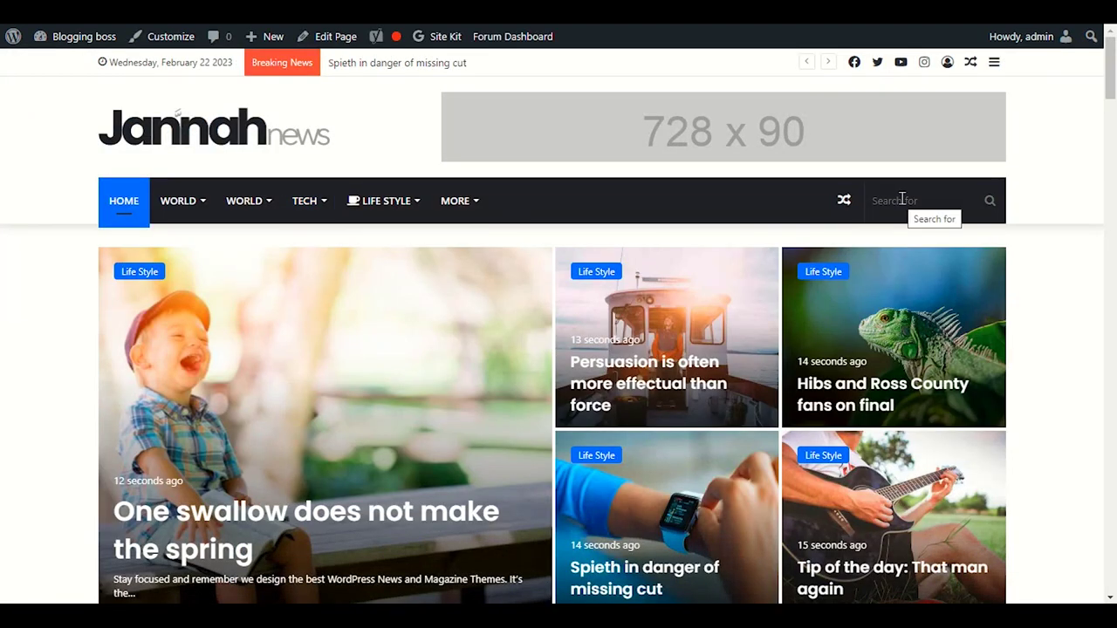
click(939, 200)
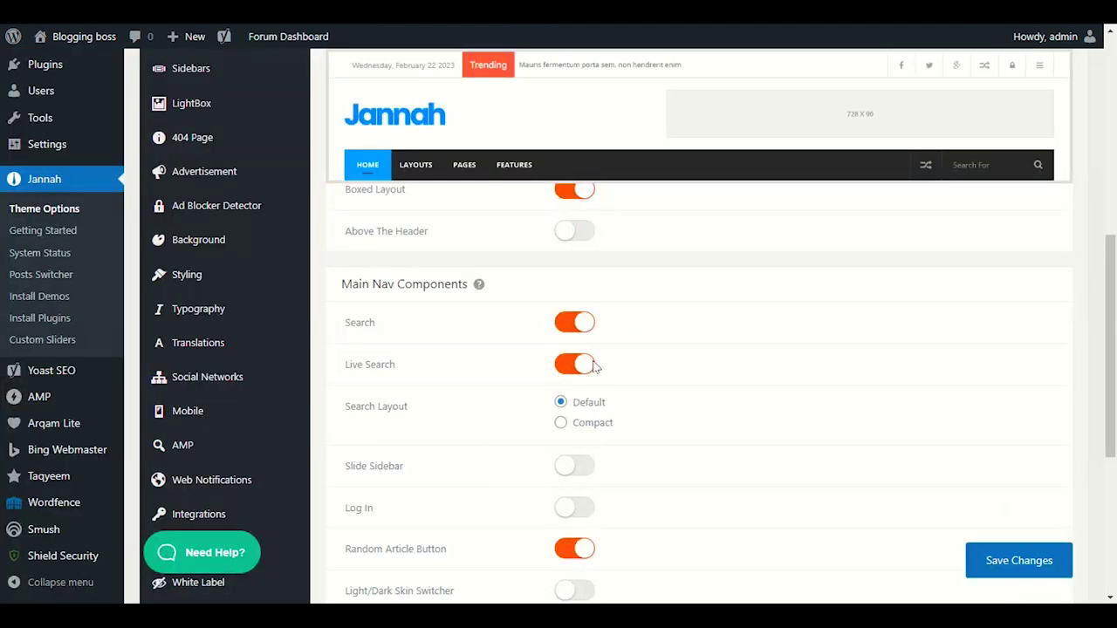
scroll(410, 480, down, 1)
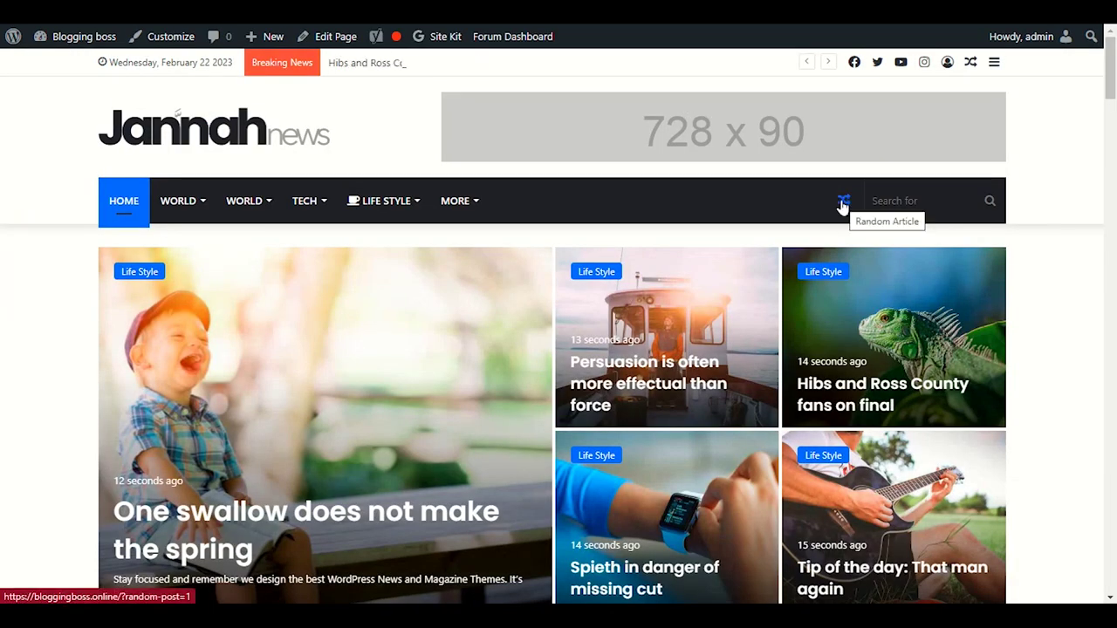
- Open a random article from the live site's main menu and look through its header, body text and sidebar
click(843, 202)
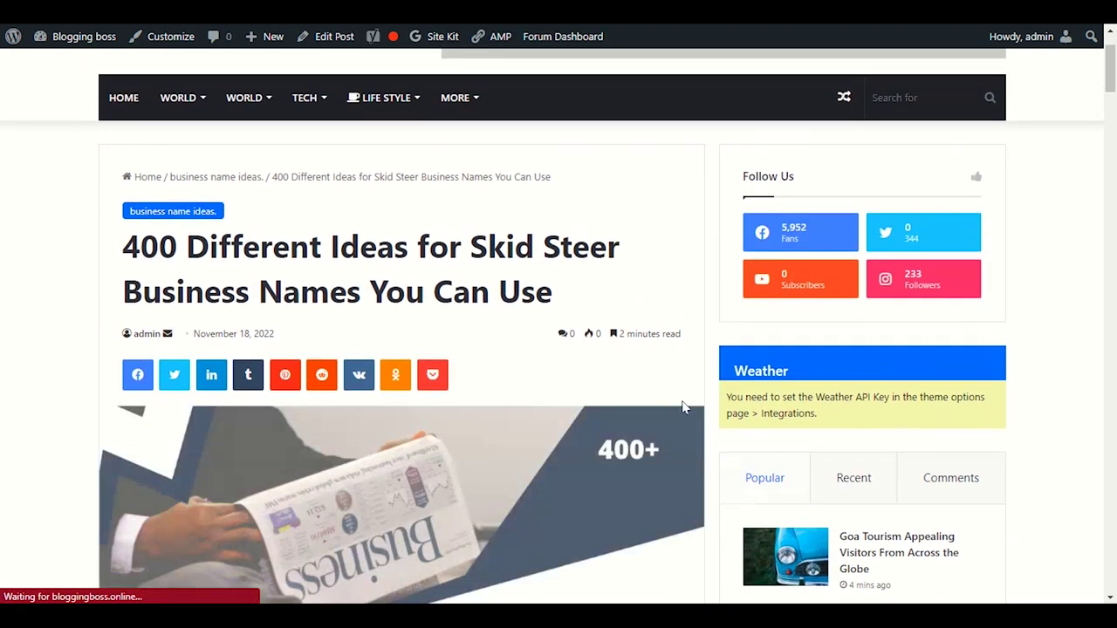
scroll(677, 410, down, 3)
scroll(674, 423, down, 20)
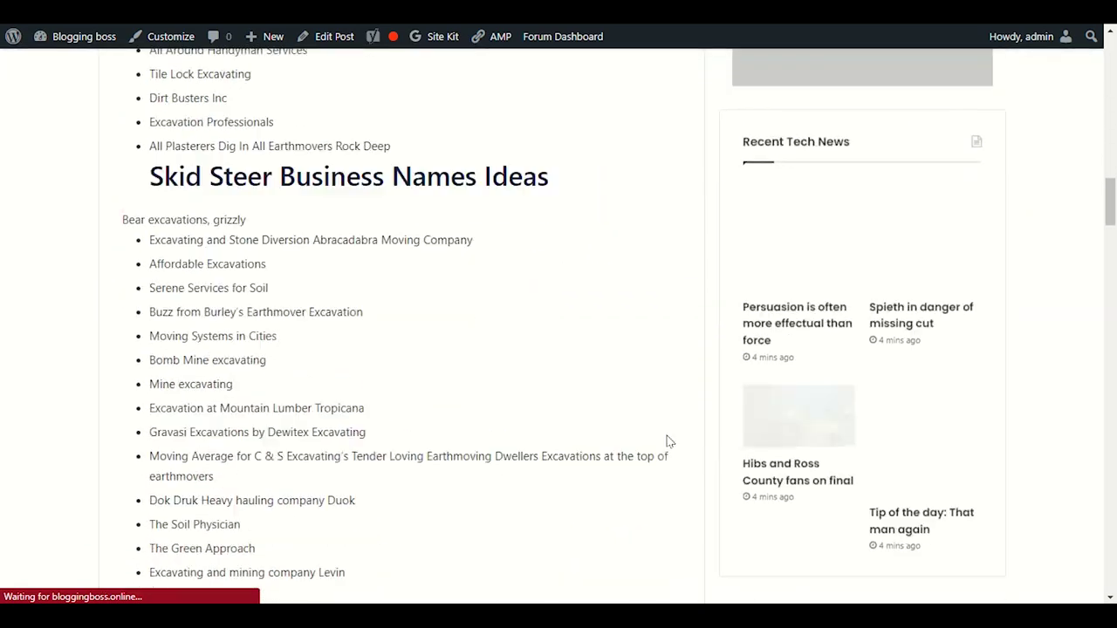
scroll(663, 447, down, 4)
scroll(637, 449, up, 15)
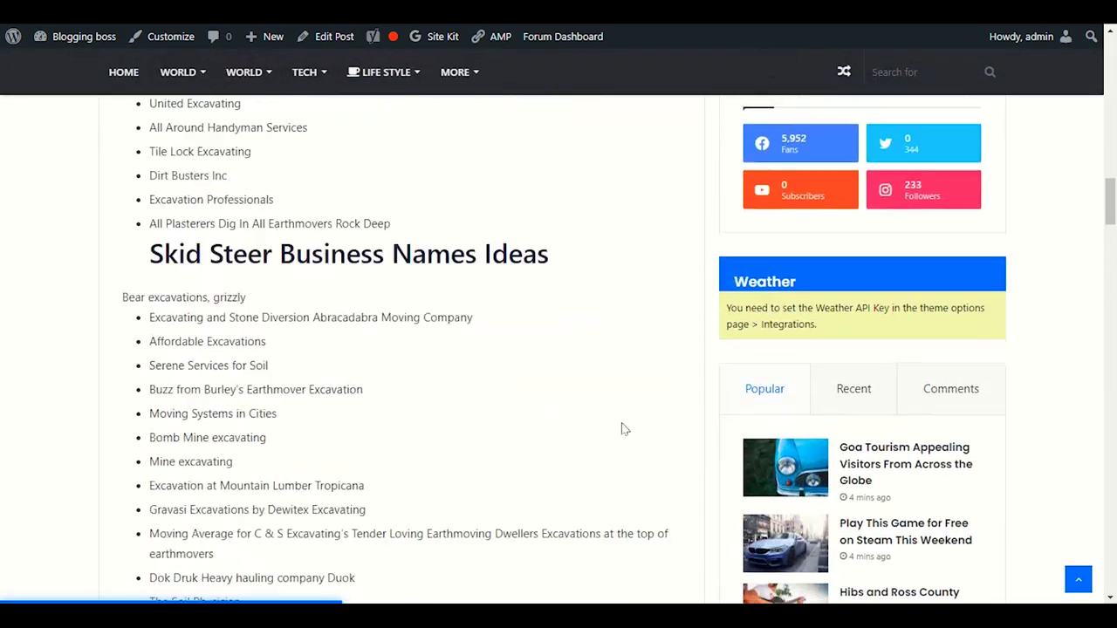
scroll(613, 423, up, 15)
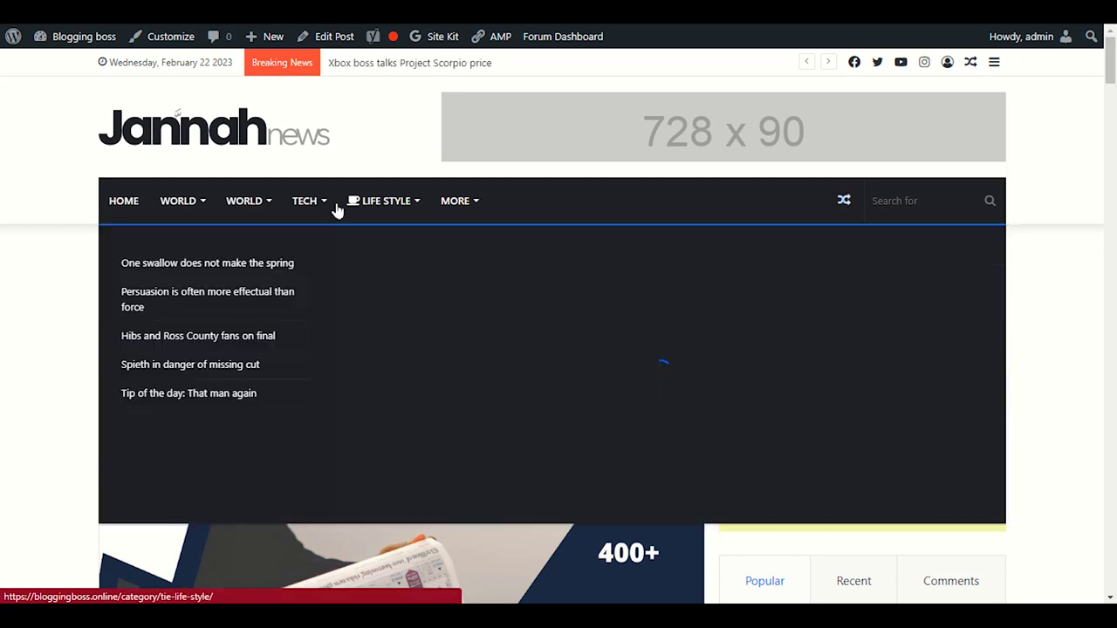
- Return to the live site's home page, check the random article button, and examine the remaining Main Nav Components and Featured Posts Menu options
click(13, 285)
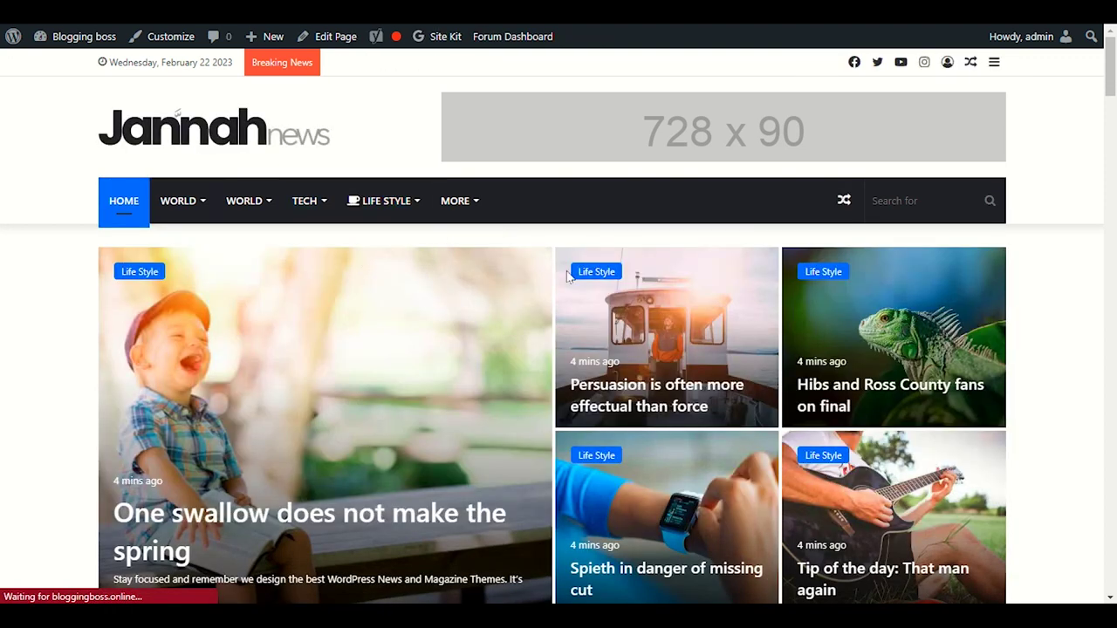
click(845, 200)
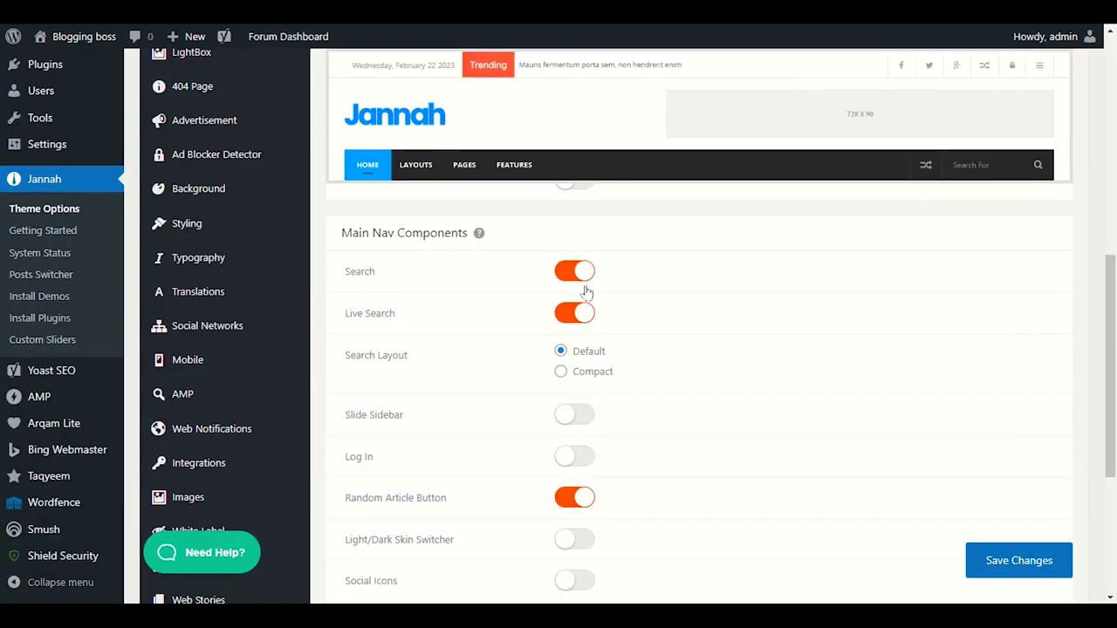
scroll(587, 292, down, 3)
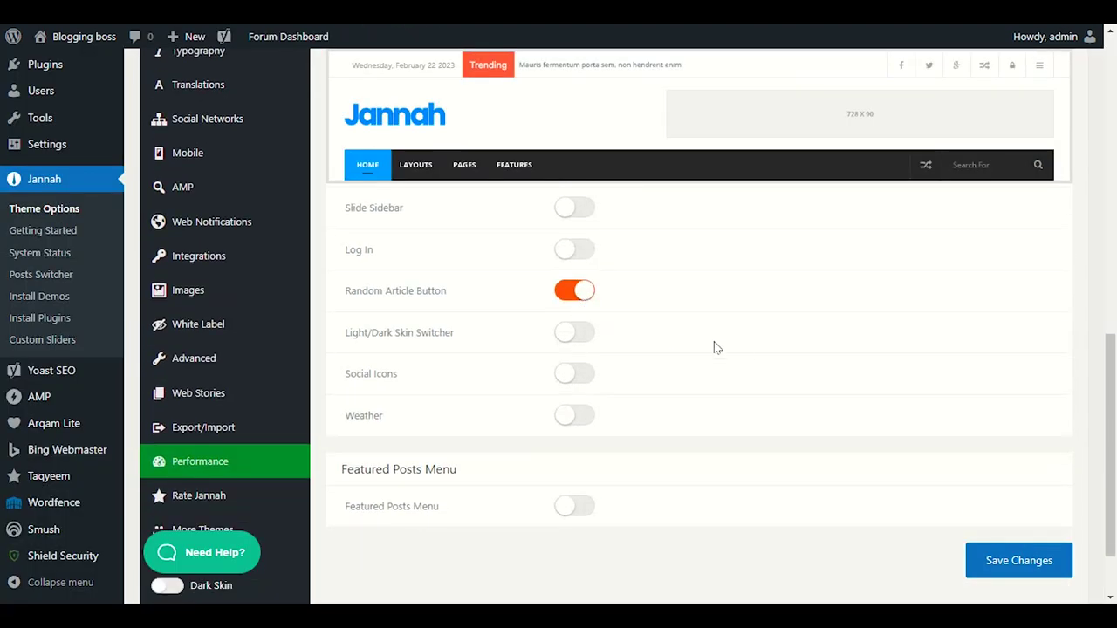
scroll(738, 364, up, 1)
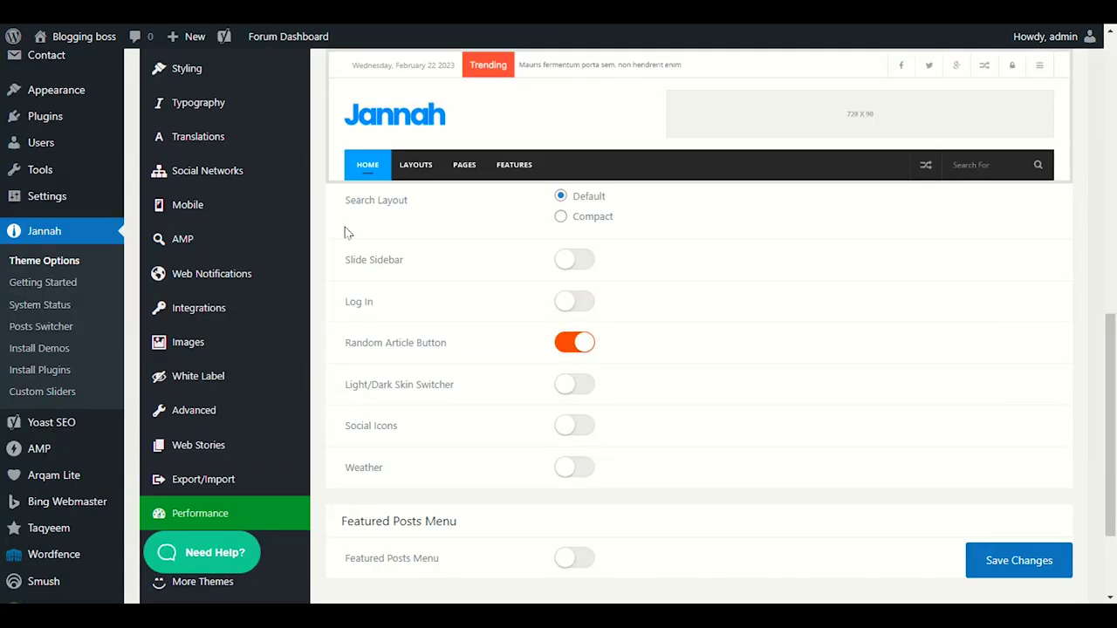
- Turn on the main nav's Log In component with the text "login", save, check it on the reloaded live site, and turn it off again
click(569, 303)
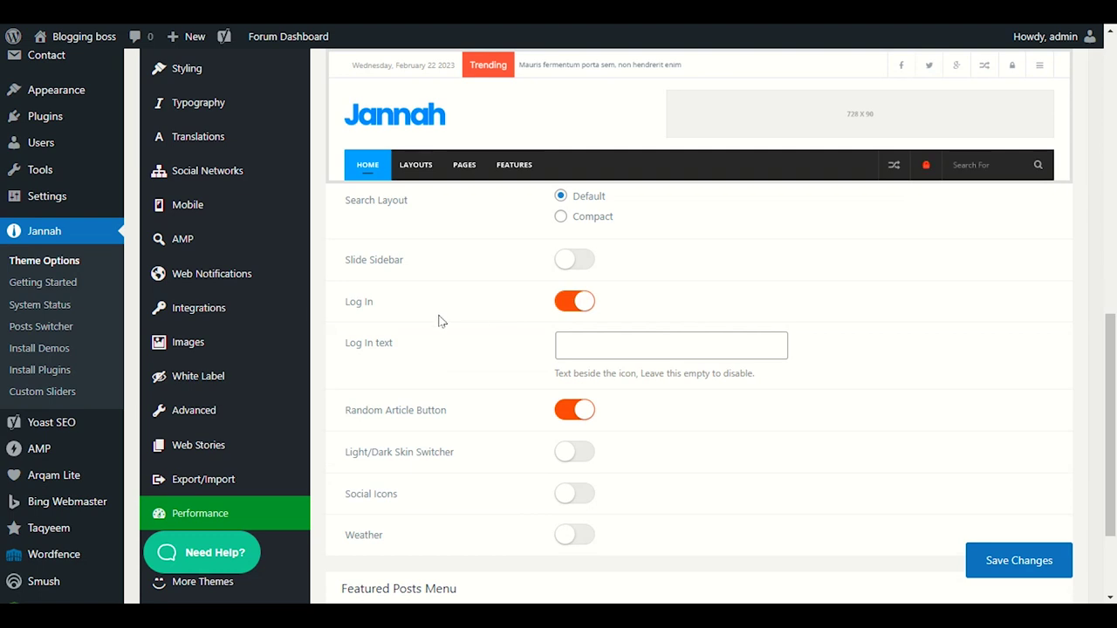
click(563, 343)
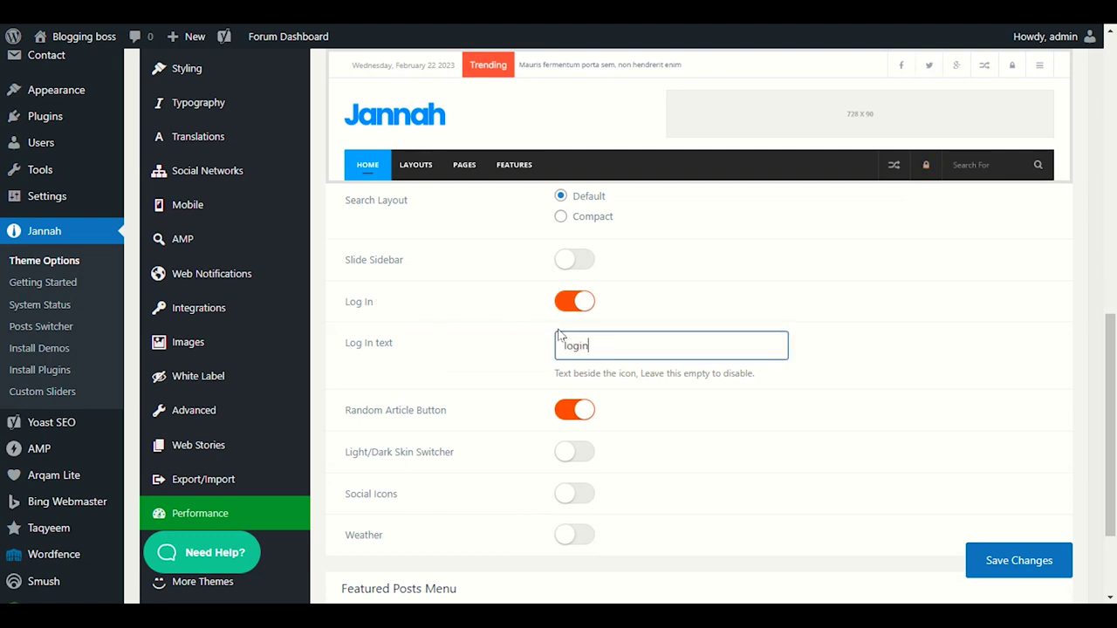
click(1063, 555)
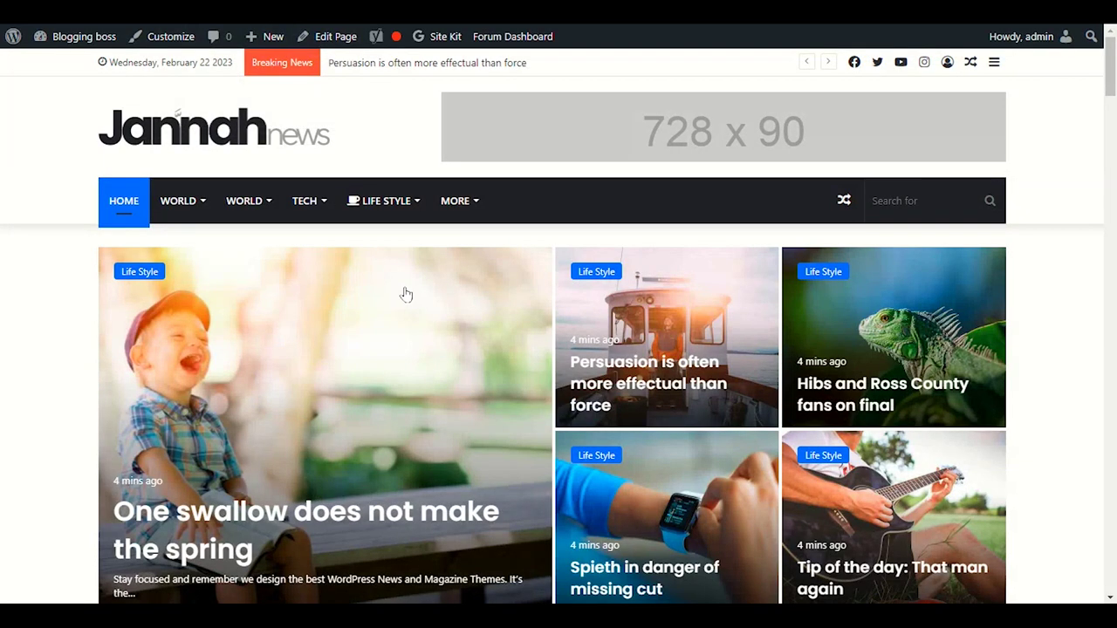
right_click(48, 199)
click(87, 241)
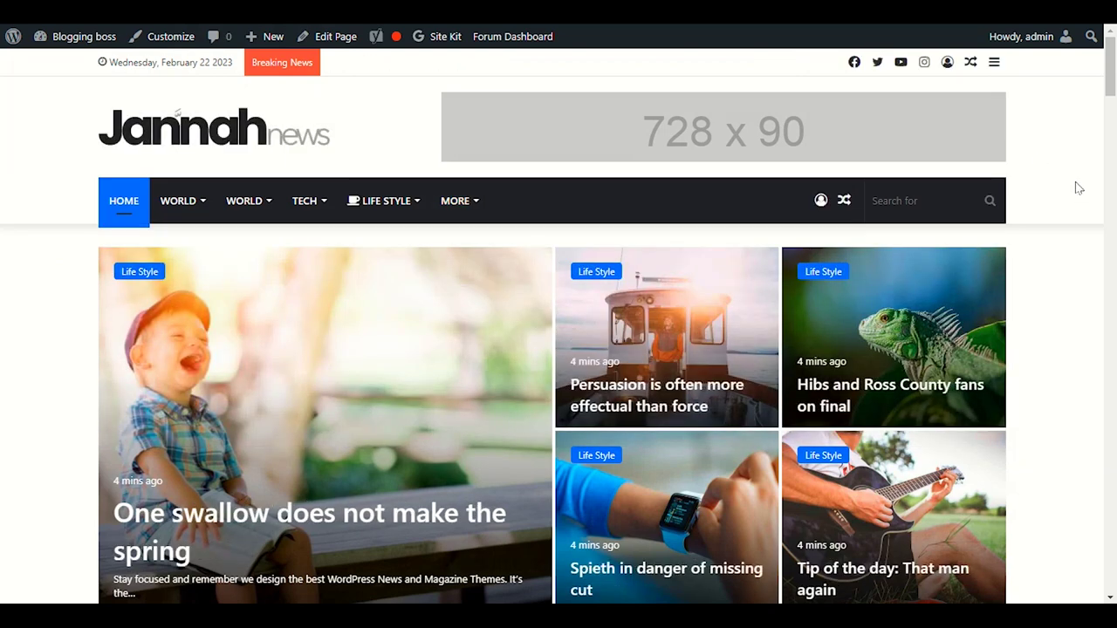
mouse_move(822, 203)
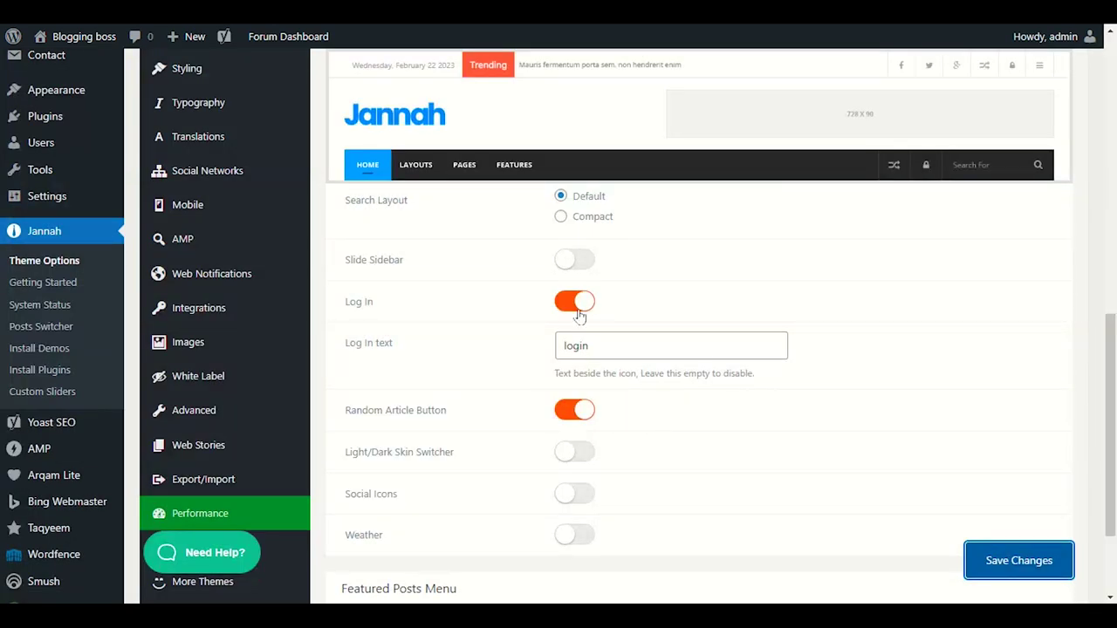
click(580, 314)
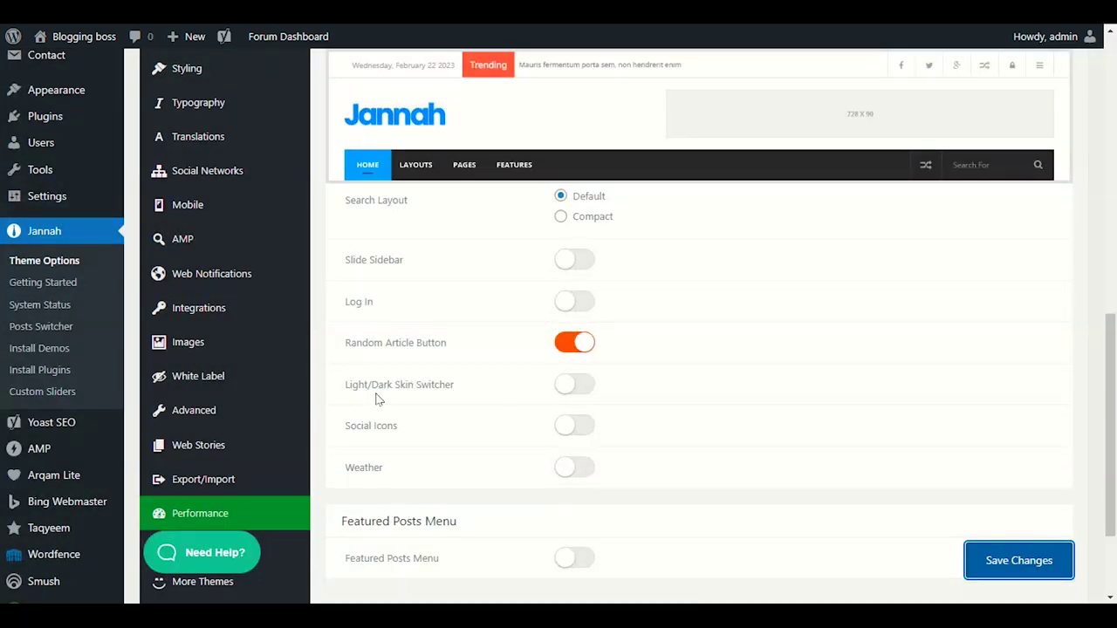
- Enable the Light/Dark Skin Switcher in the main nav, save the changes, and reload the live site
click(589, 392)
click(968, 559)
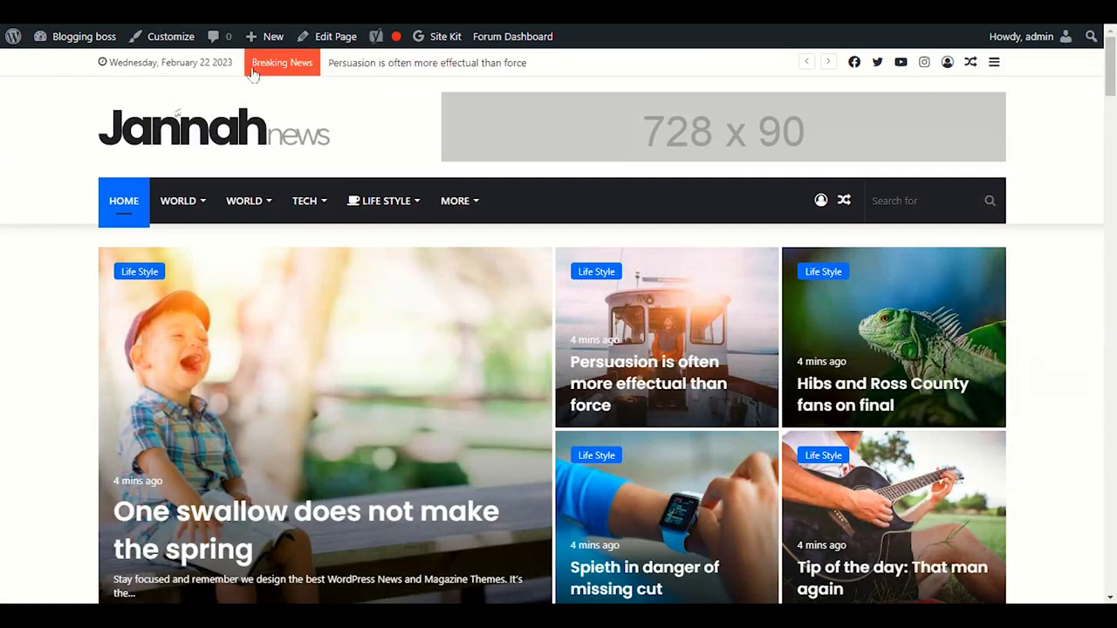
right_click(26, 184)
click(42, 229)
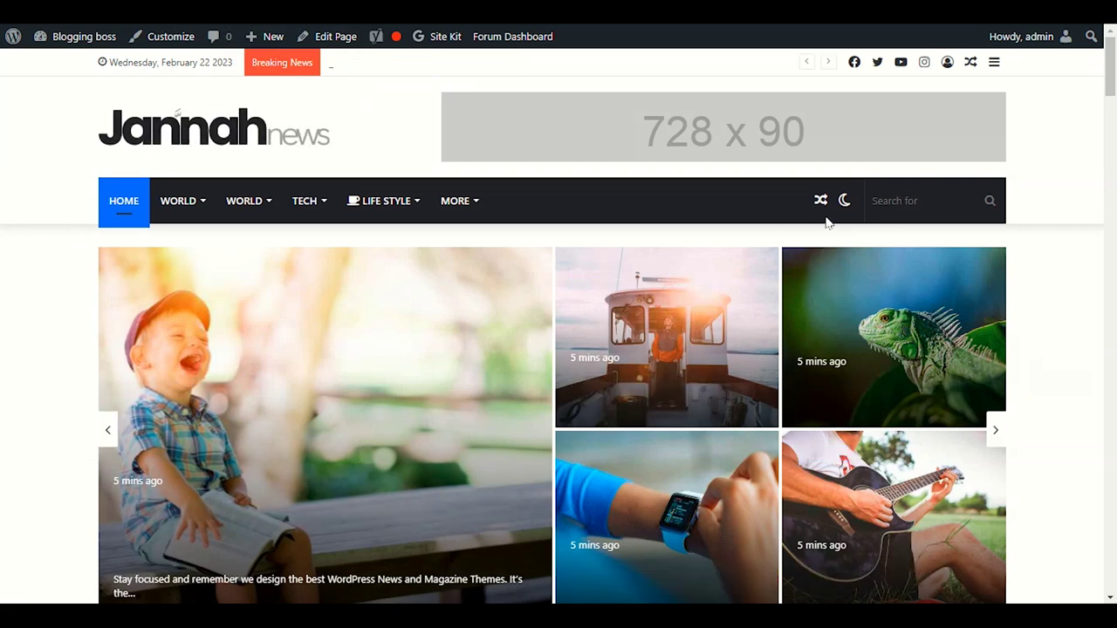
- Test the skin switcher on the live site by viewing the page in dark skin and returning to light skin
click(845, 203)
scroll(842, 392, down, 2)
scroll(842, 392, down, 3)
scroll(738, 461, up, 5)
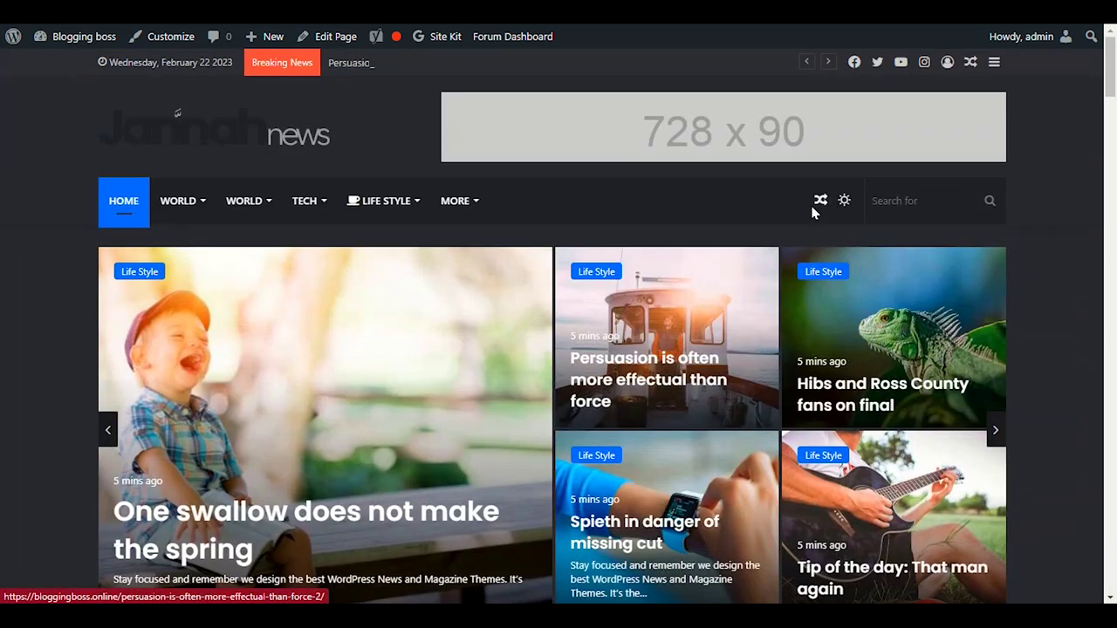
click(844, 201)
scroll(671, 424, down, 3)
scroll(648, 428, up, 3)
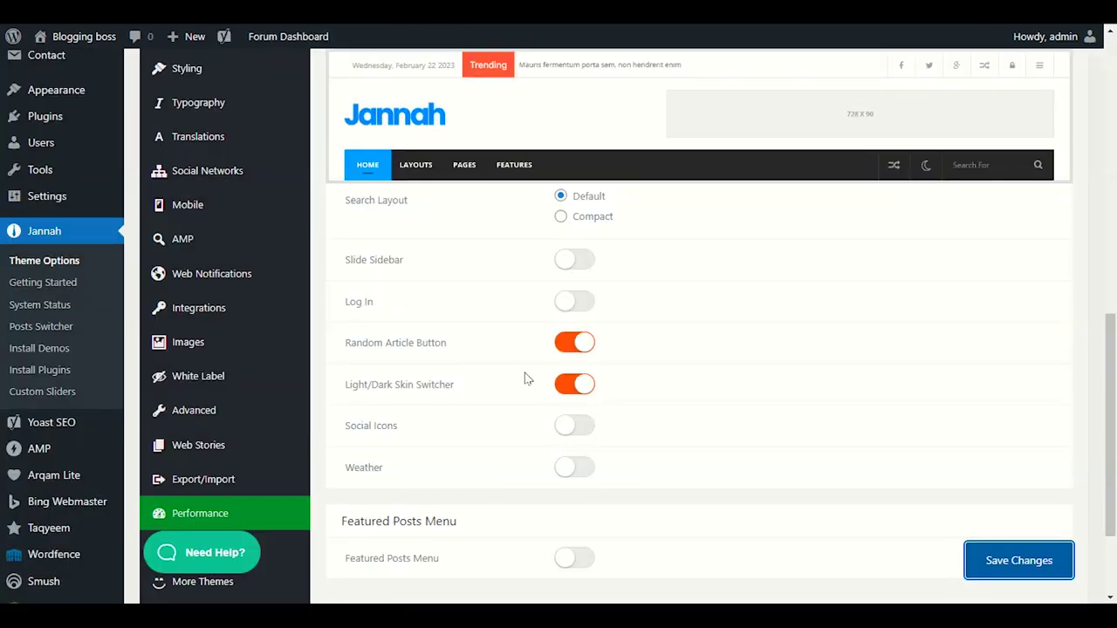
- Enable Social Icons in the main nav with the Default layout, compare them with the live site's top bar, and disable them again, saving each change
scroll(644, 380, down, 3)
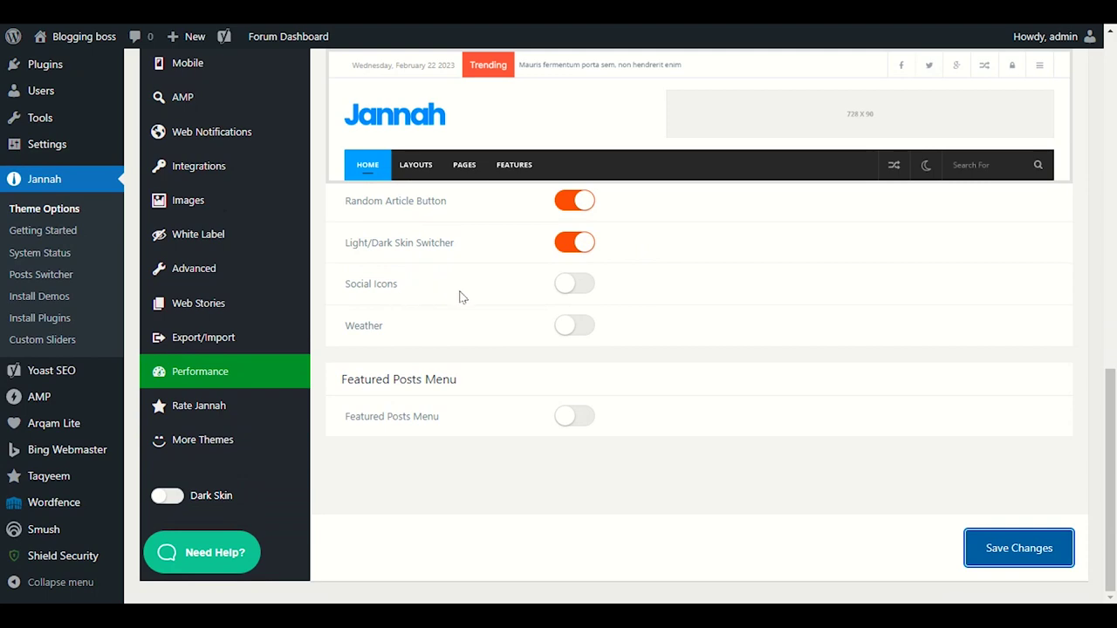
click(562, 291)
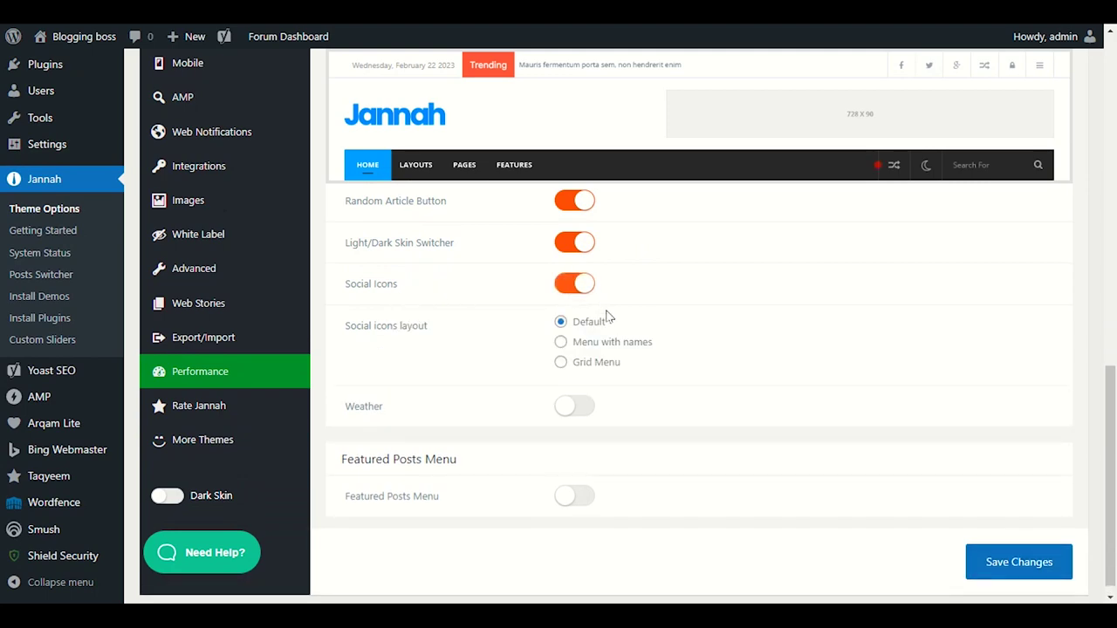
click(1014, 563)
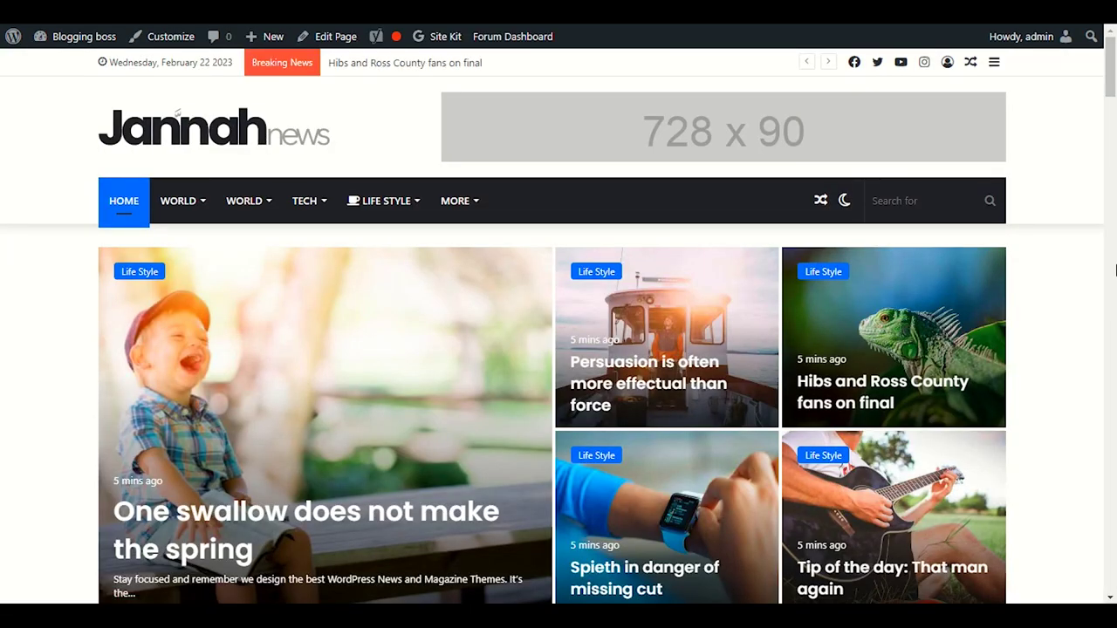
key(F5)
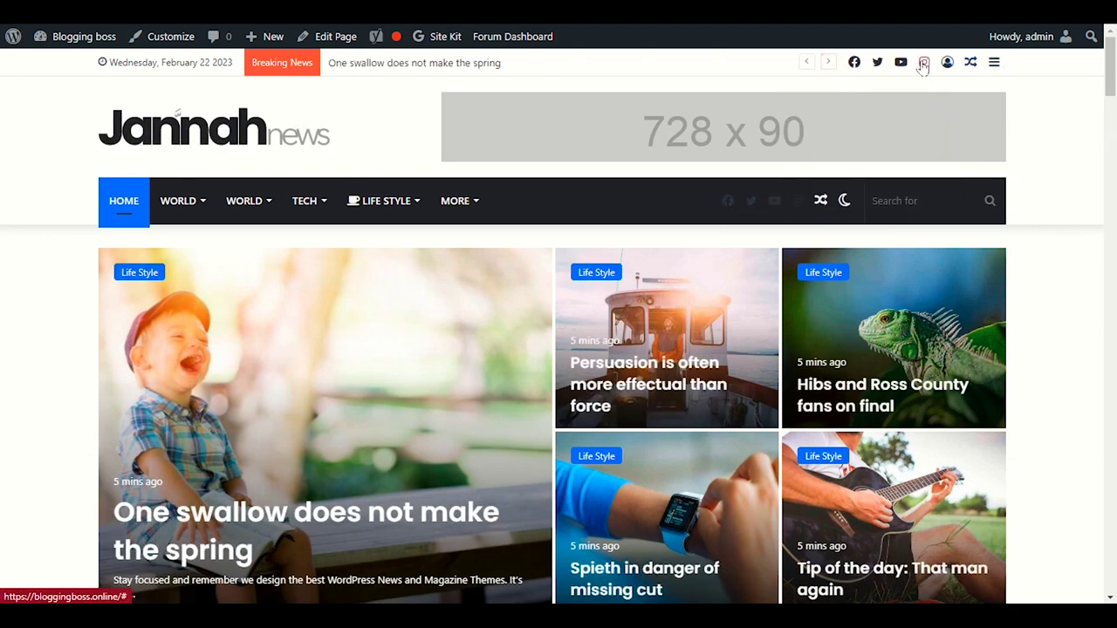
mouse_move(947, 62)
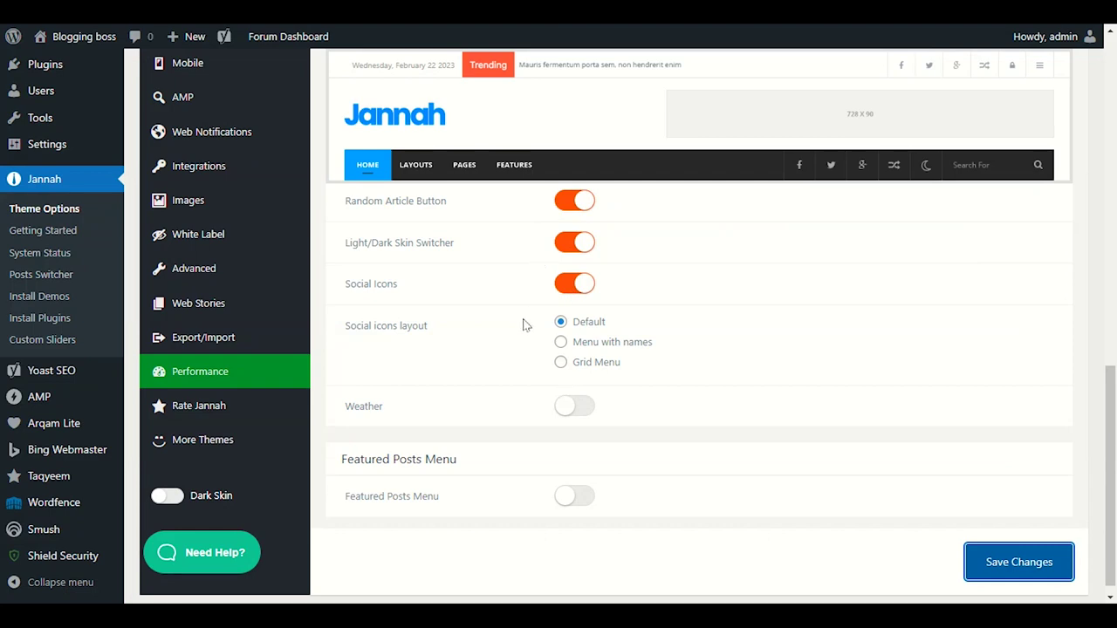
click(567, 283)
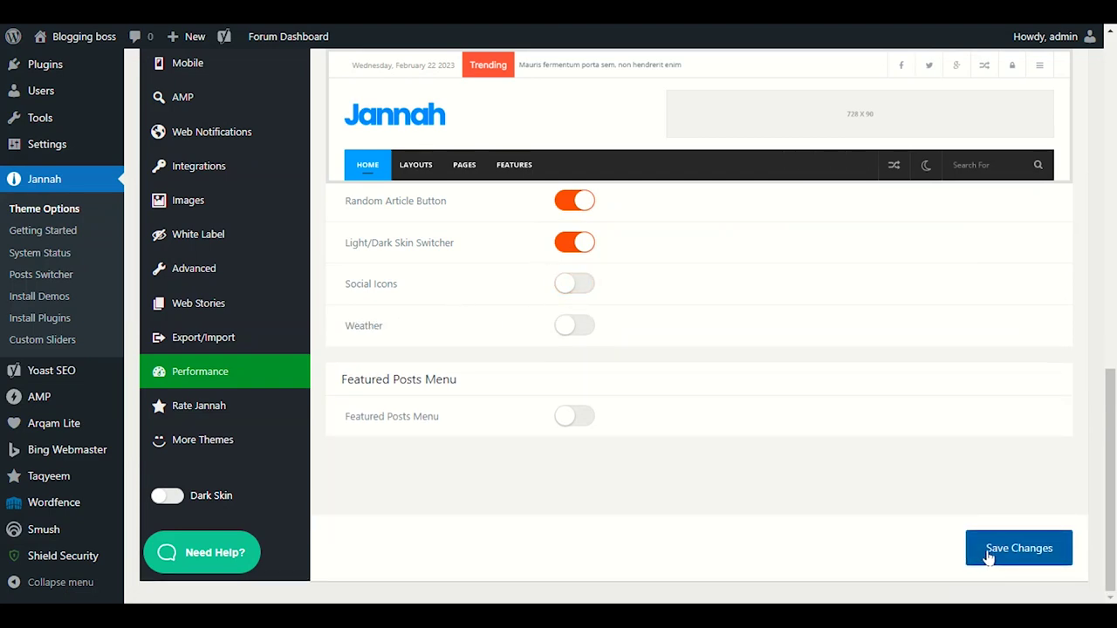
click(989, 558)
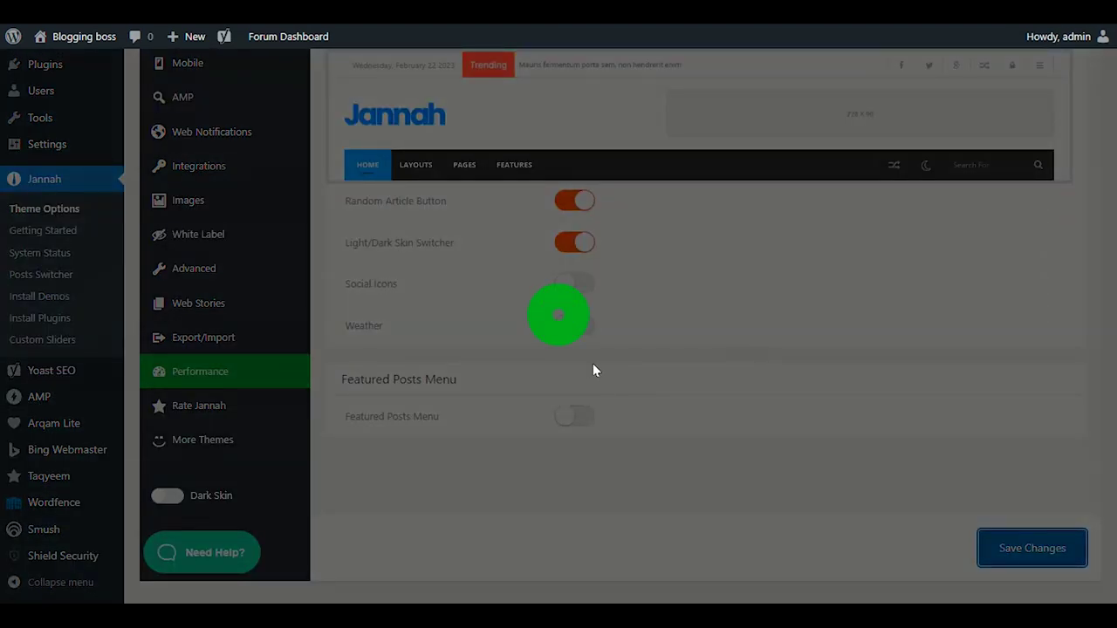
- Open the theme's Logo settings, browse the media library for the Logo Image, and close it without choosing an image
scroll(584, 413, up, 15)
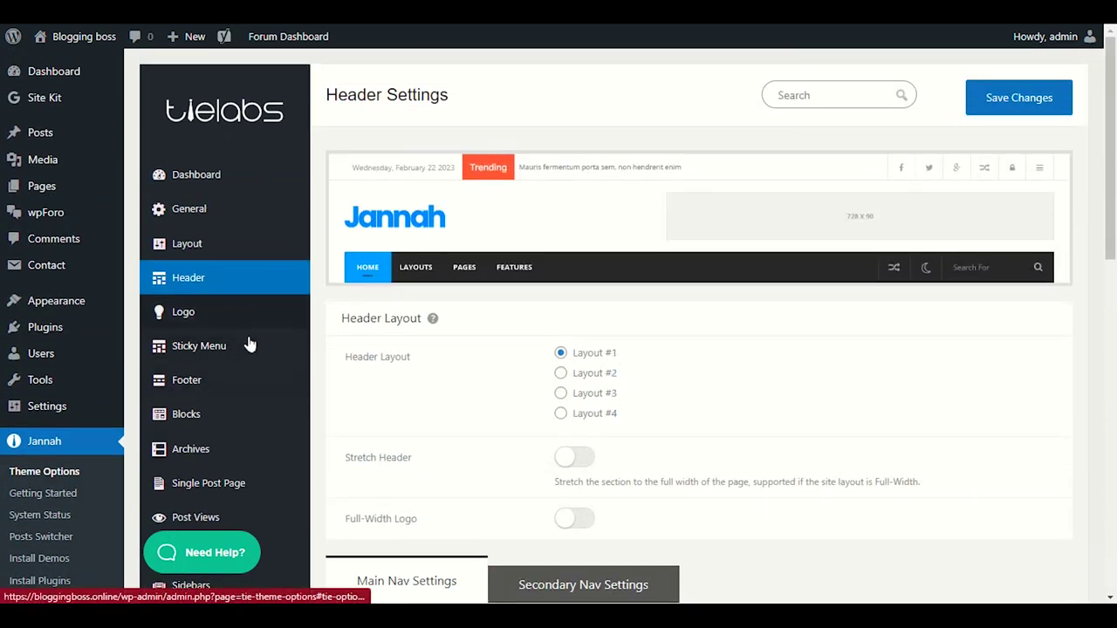
click(236, 316)
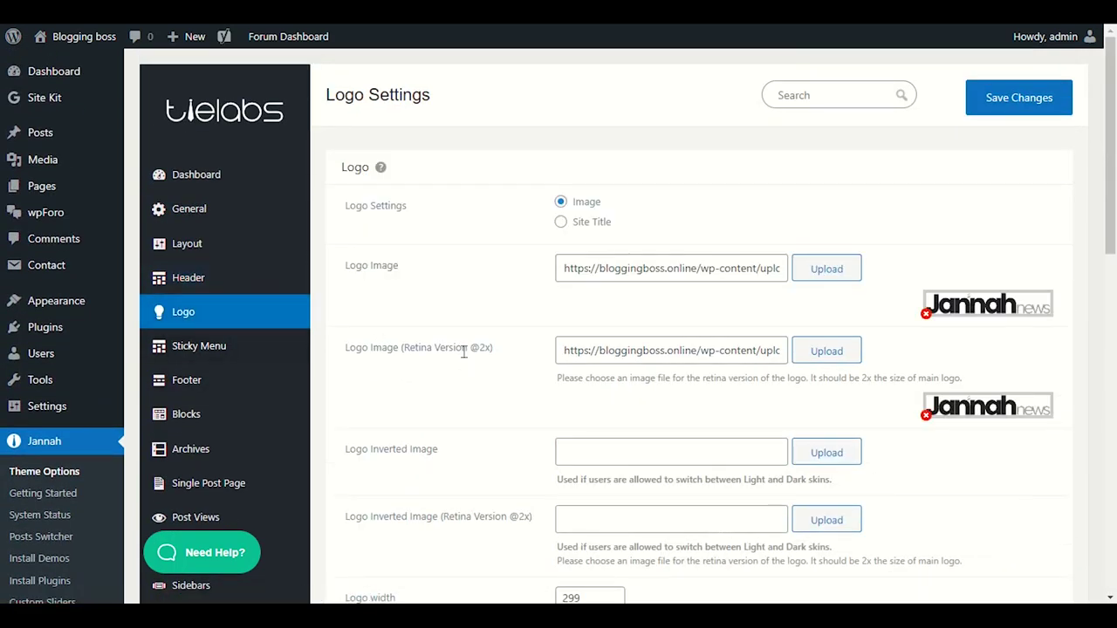
click(804, 278)
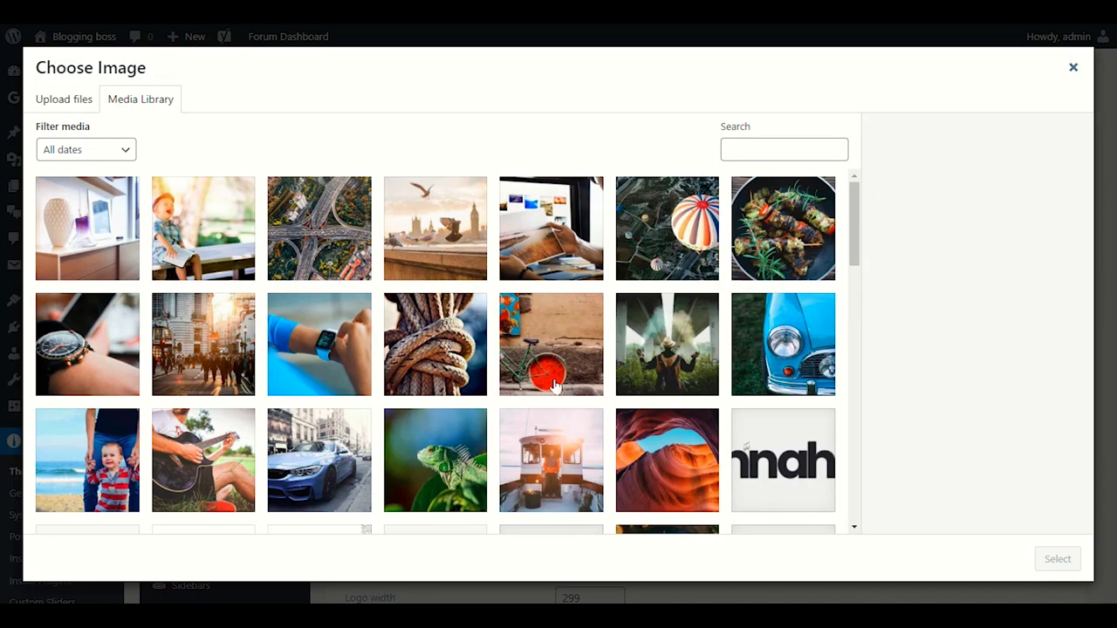
scroll(558, 375, down, 3)
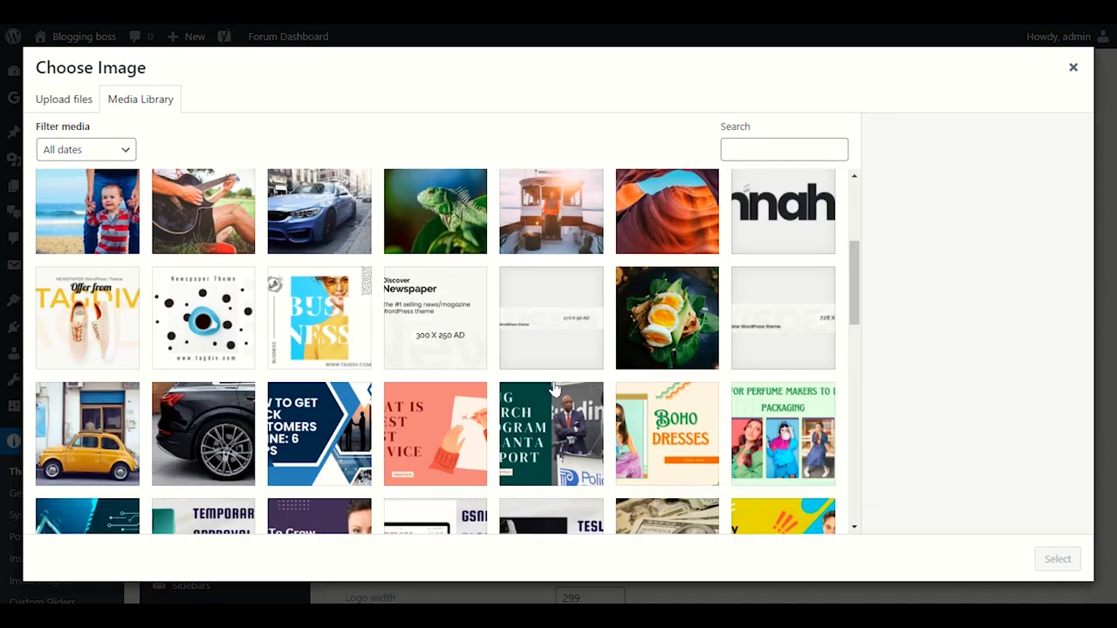
click(1074, 67)
- Check the logo width and height values and the retina and inverted image options in the Logo settings
scroll(478, 345, down, 5)
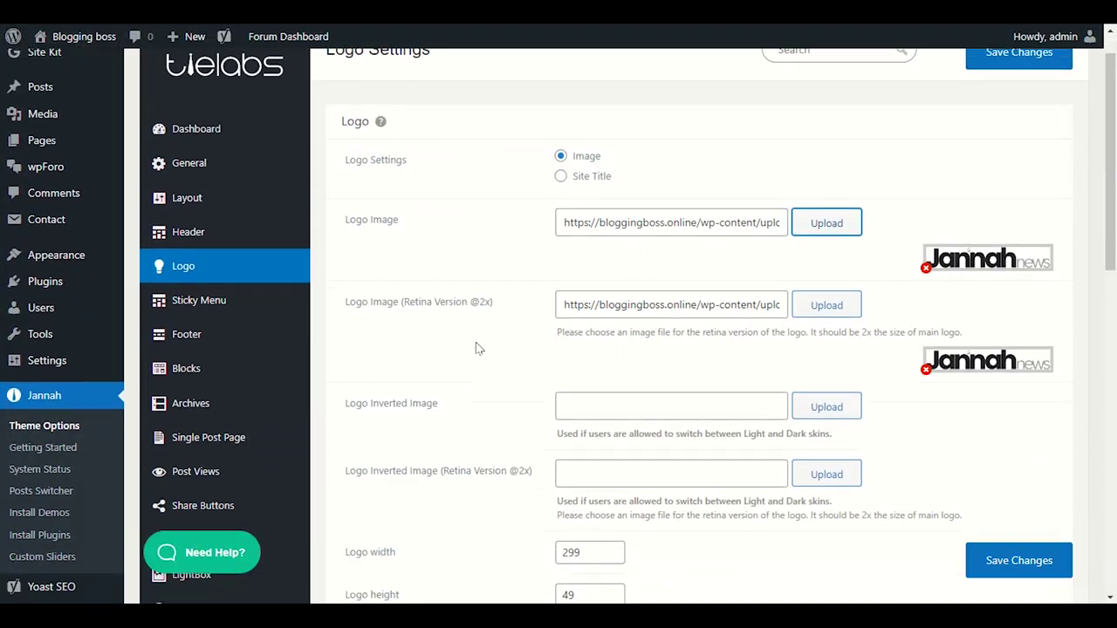
scroll(469, 355, down, 1)
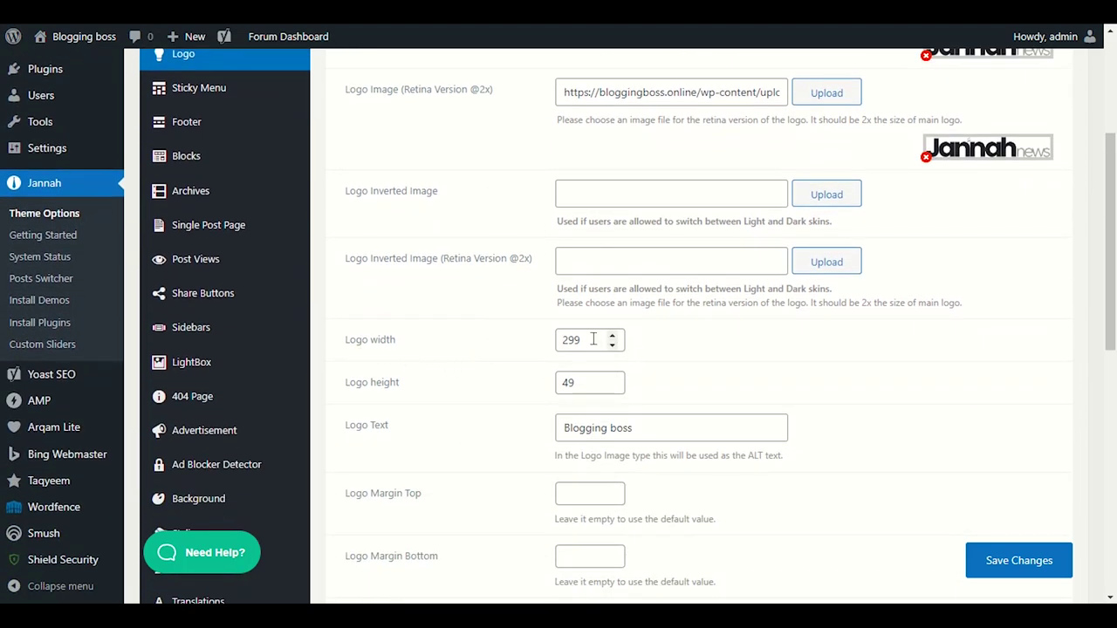
click(584, 380)
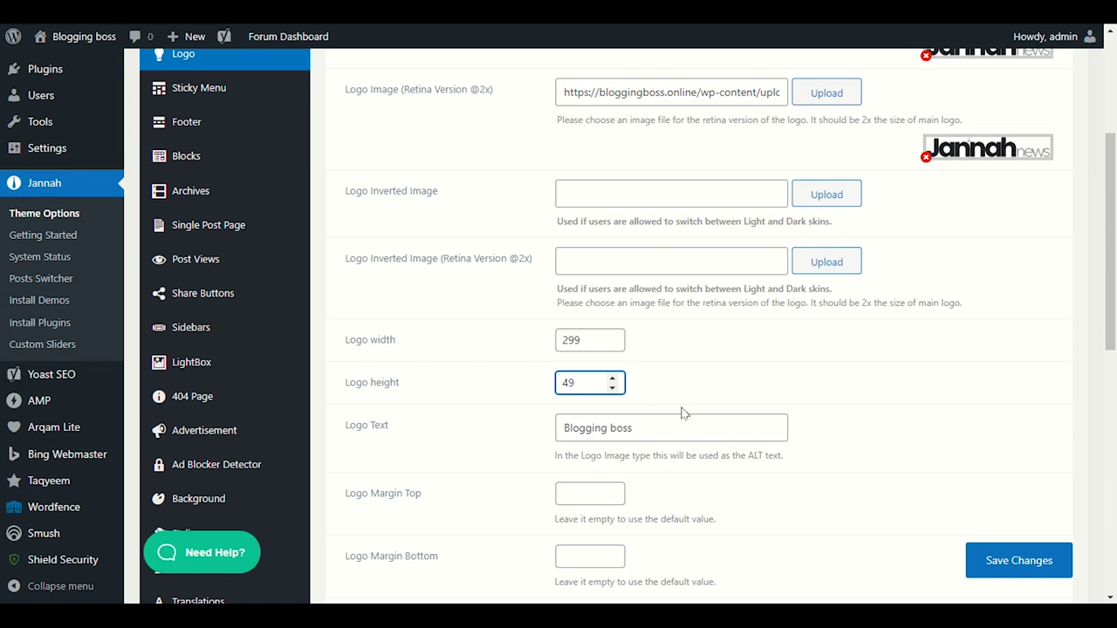
scroll(683, 412, up, 1)
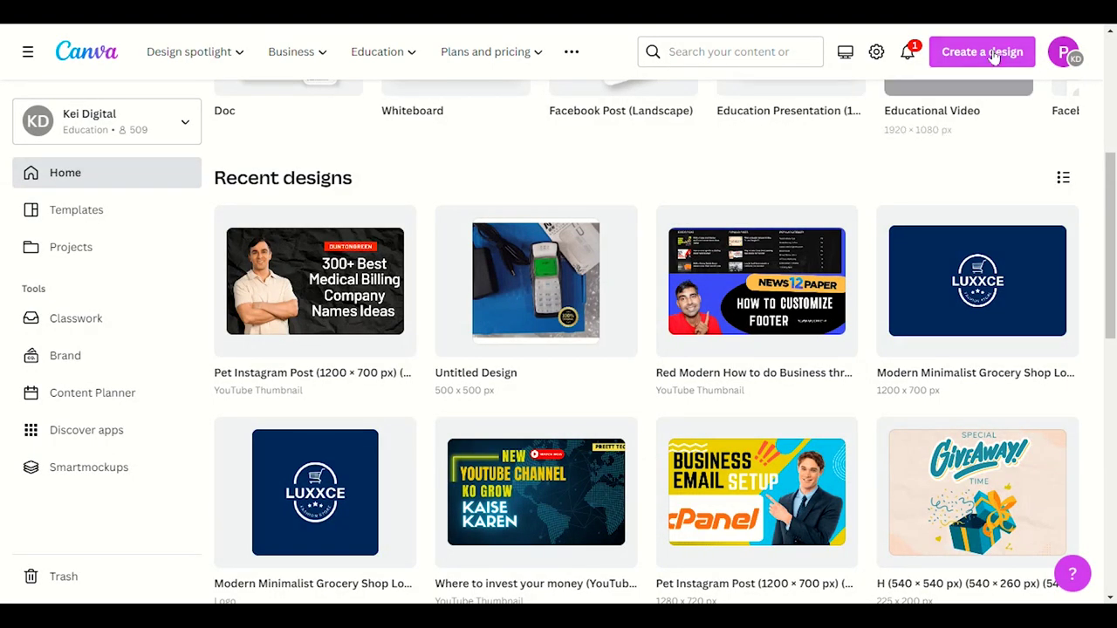
- Switch to Canva and create a new custom-size design of 299 × 49 px, matching the theme's logo dimensions
click(995, 49)
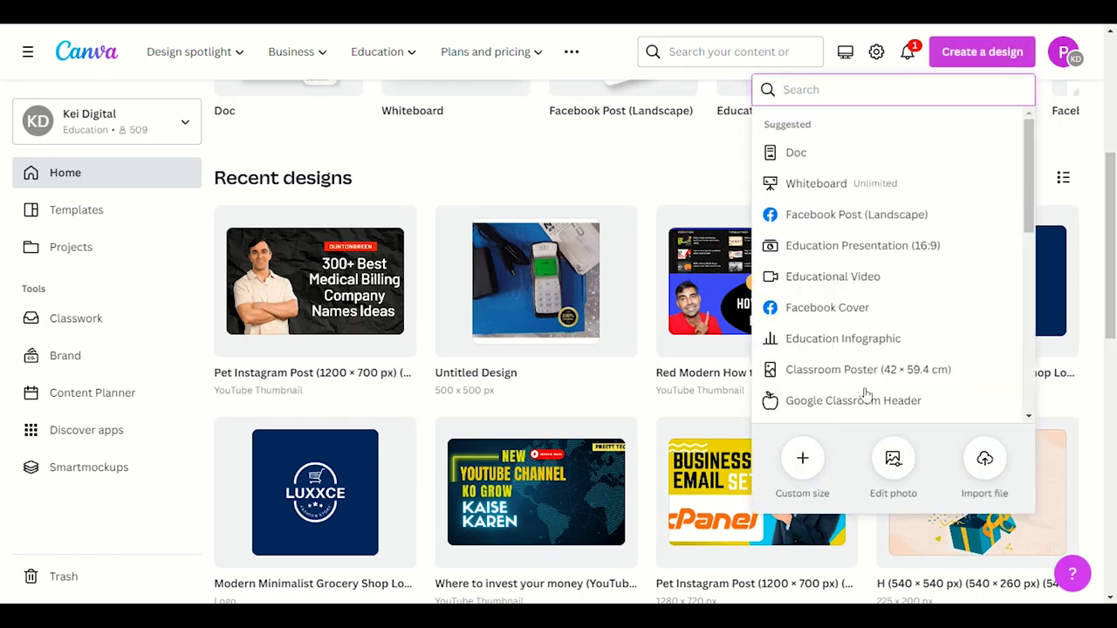
click(811, 471)
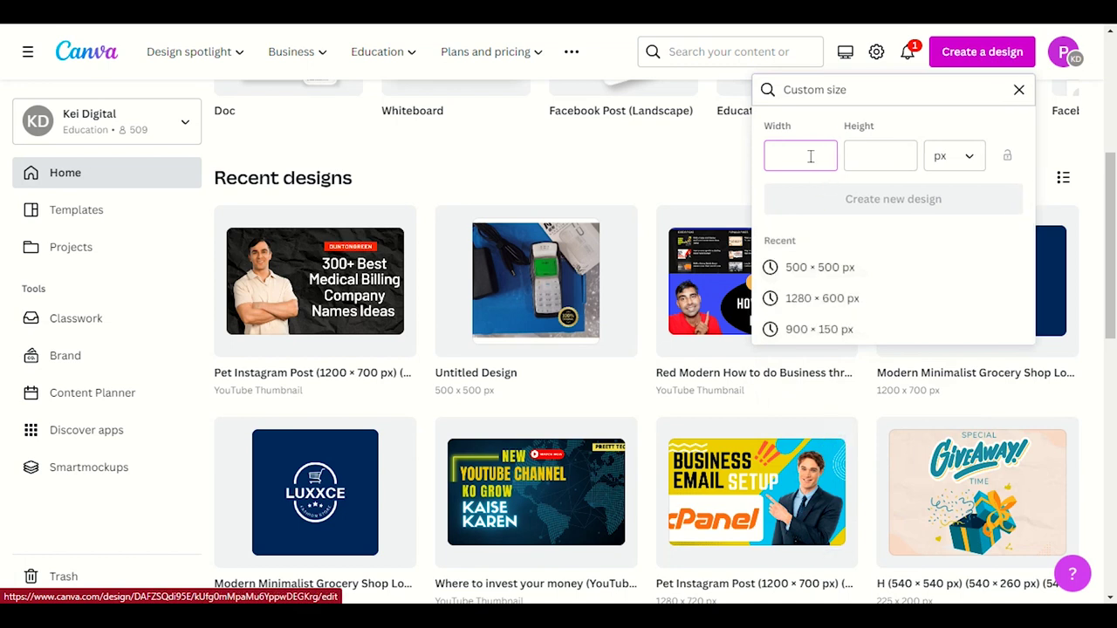
text(299)
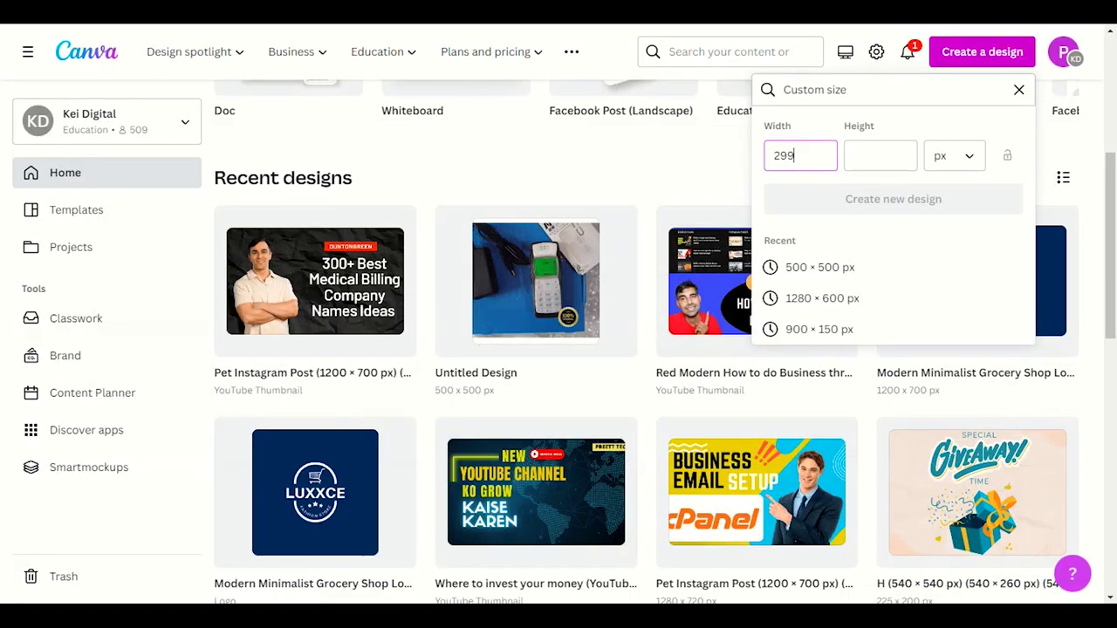
click(872, 160)
text(49)
click(868, 199)
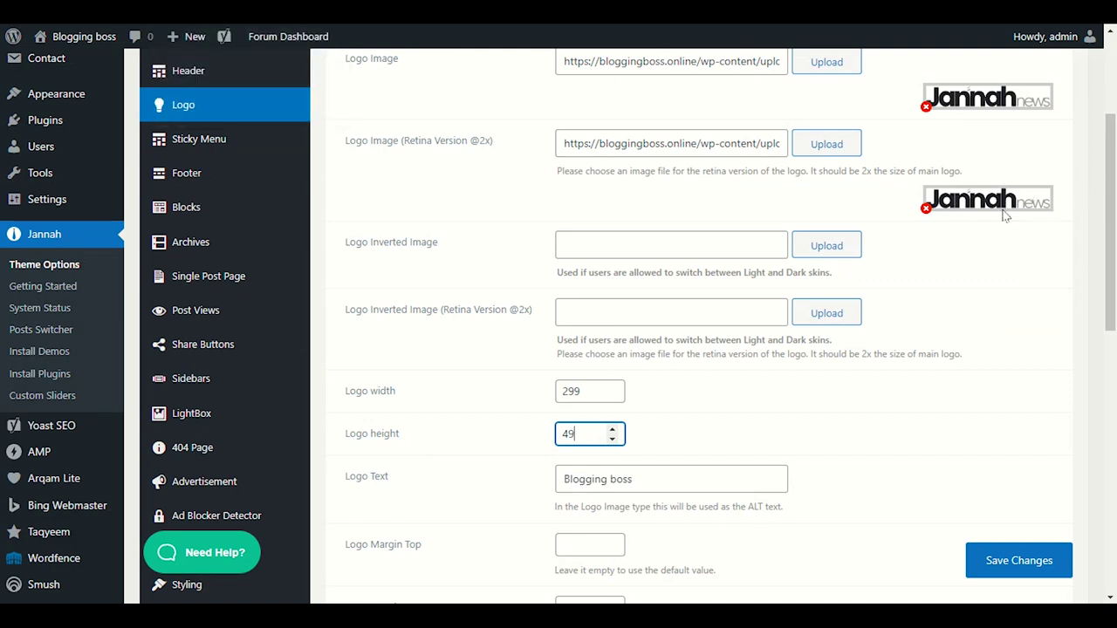
scroll(1017, 219, up, 2)
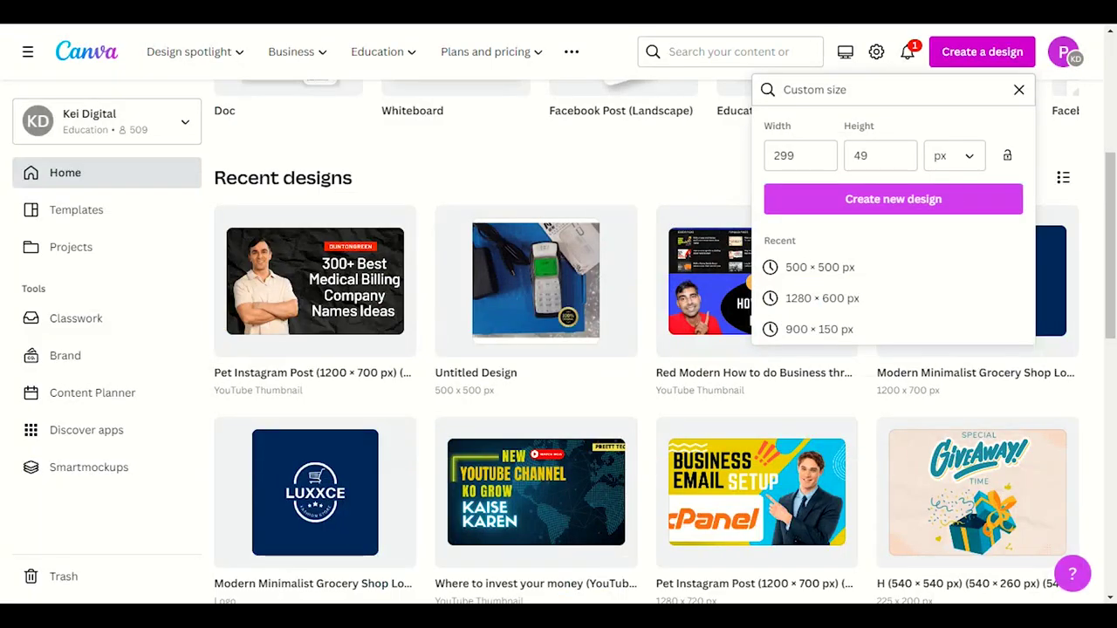
click(893, 198)
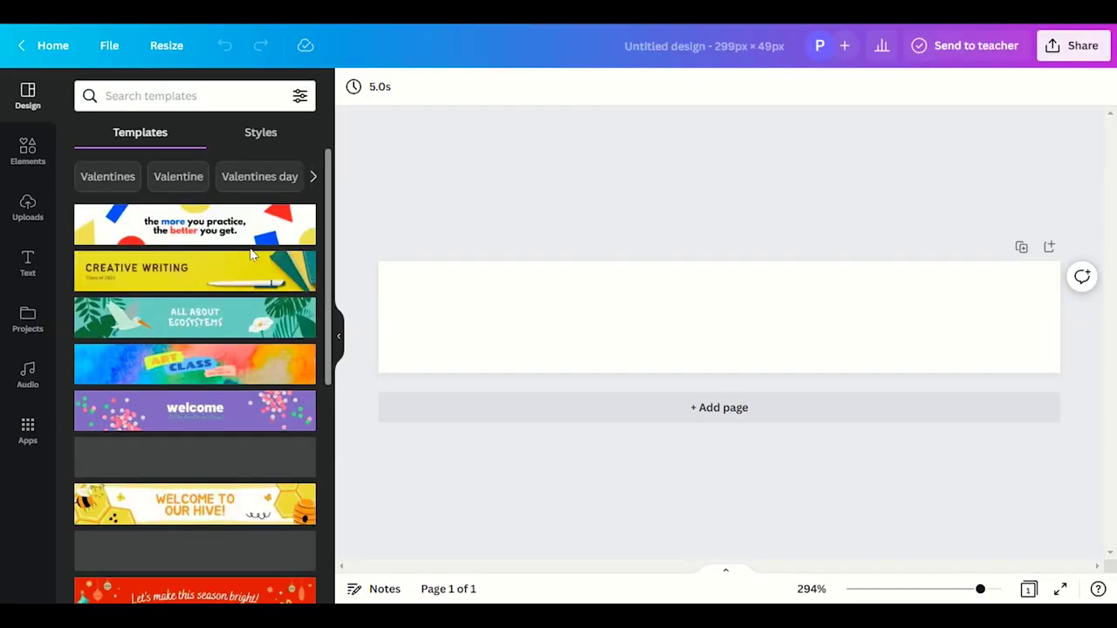
- Search Canva's elements for "logo" and compare the blank design with the logo on the live site
click(35, 145)
click(182, 89)
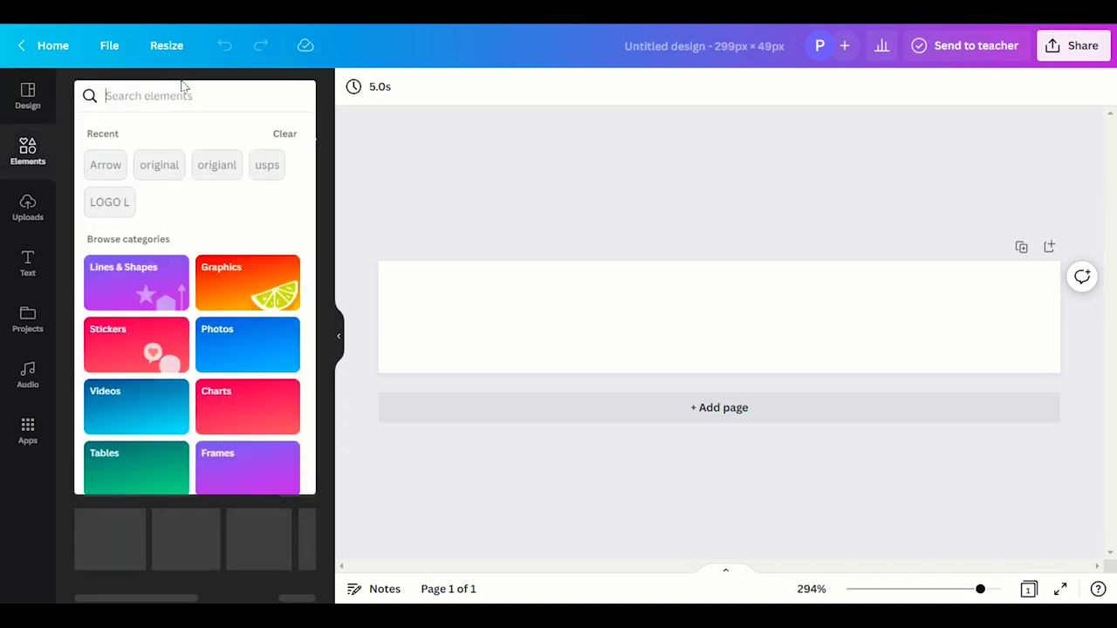
text(logo)
key(Return)
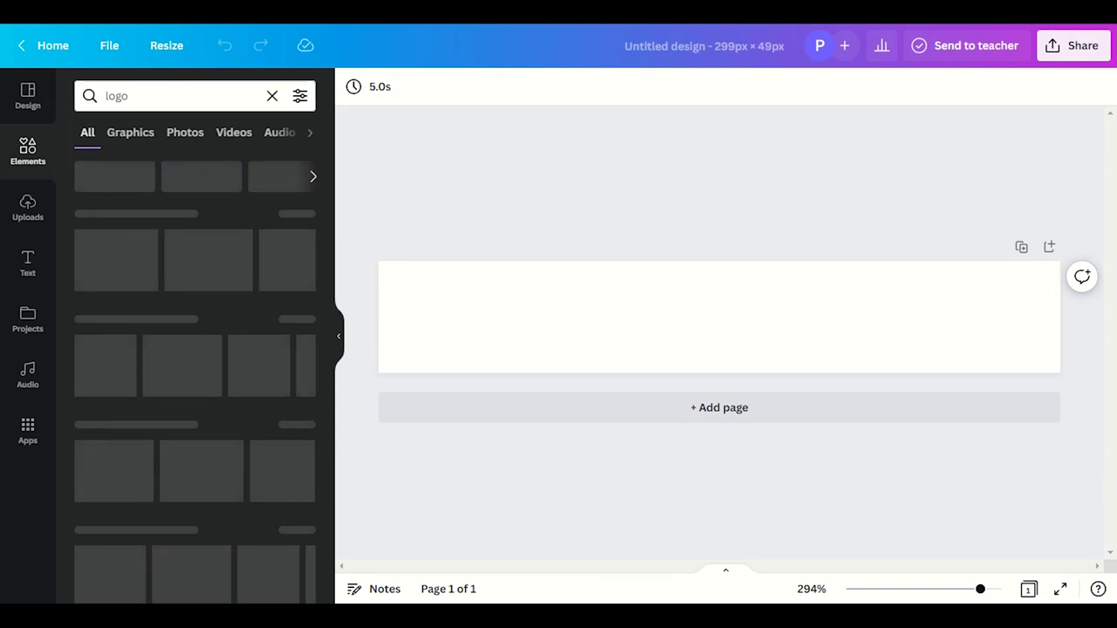
key(ctrl+Tab)
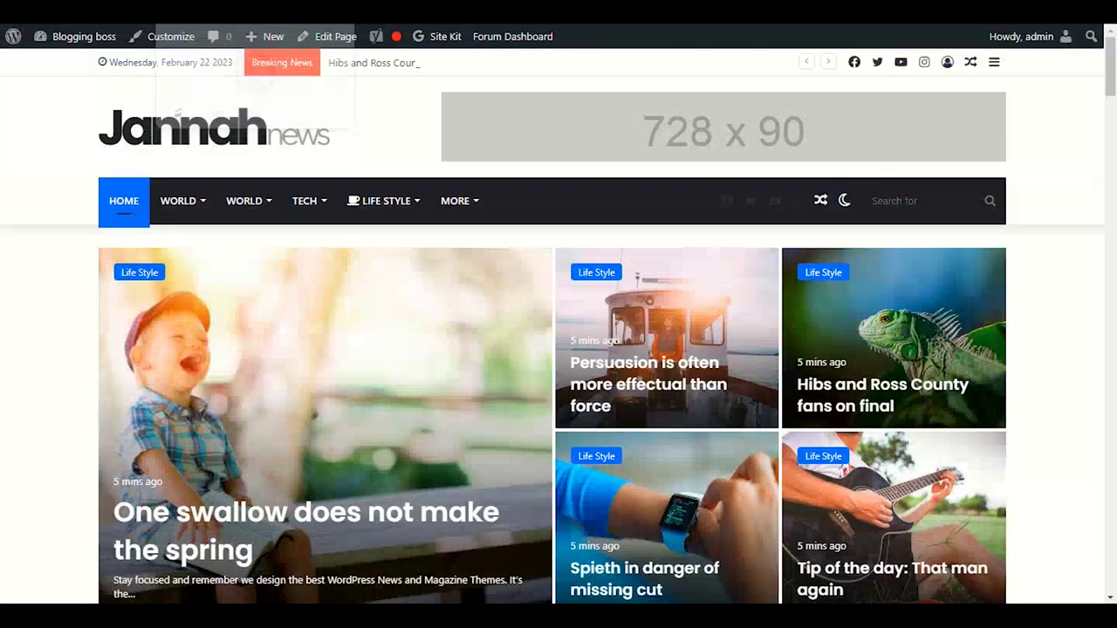
key(ctrl+Tab)
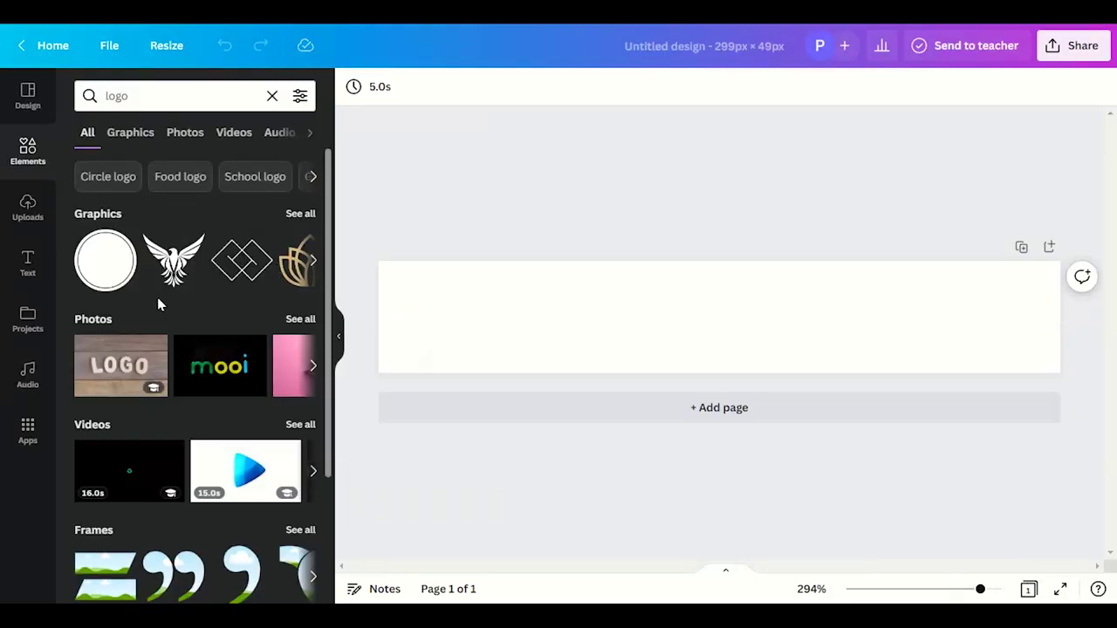
- Search the graphics for "logo boss" and add the figure with hat and jacket to the design
scroll(157, 302, down, 3)
scroll(125, 382, up, 2)
scroll(124, 382, up, 1)
click(297, 216)
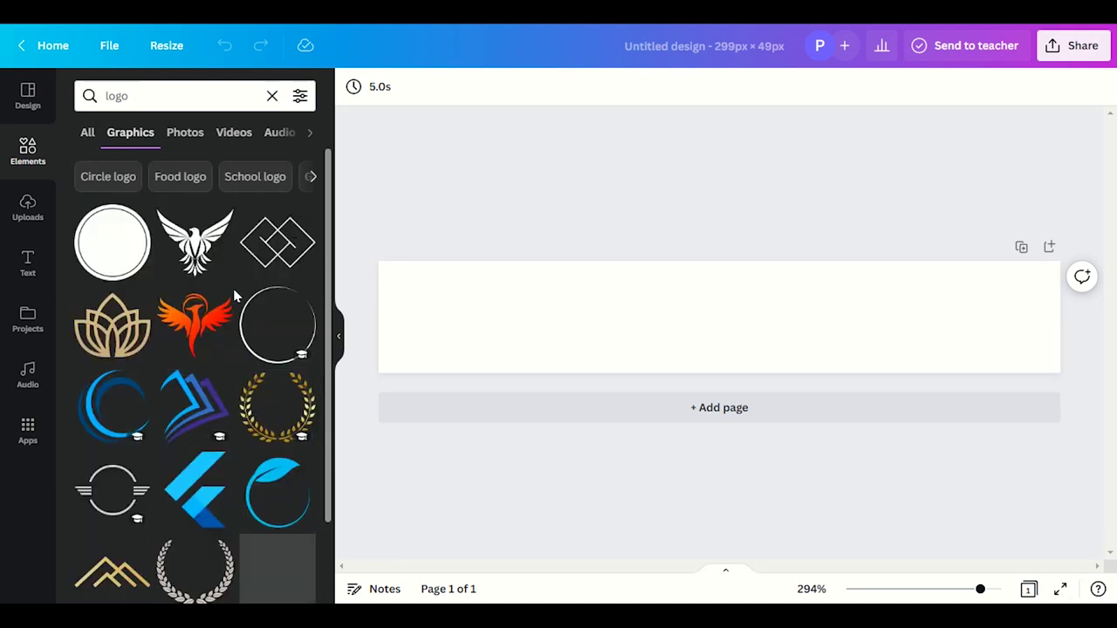
scroll(210, 419, down, 2)
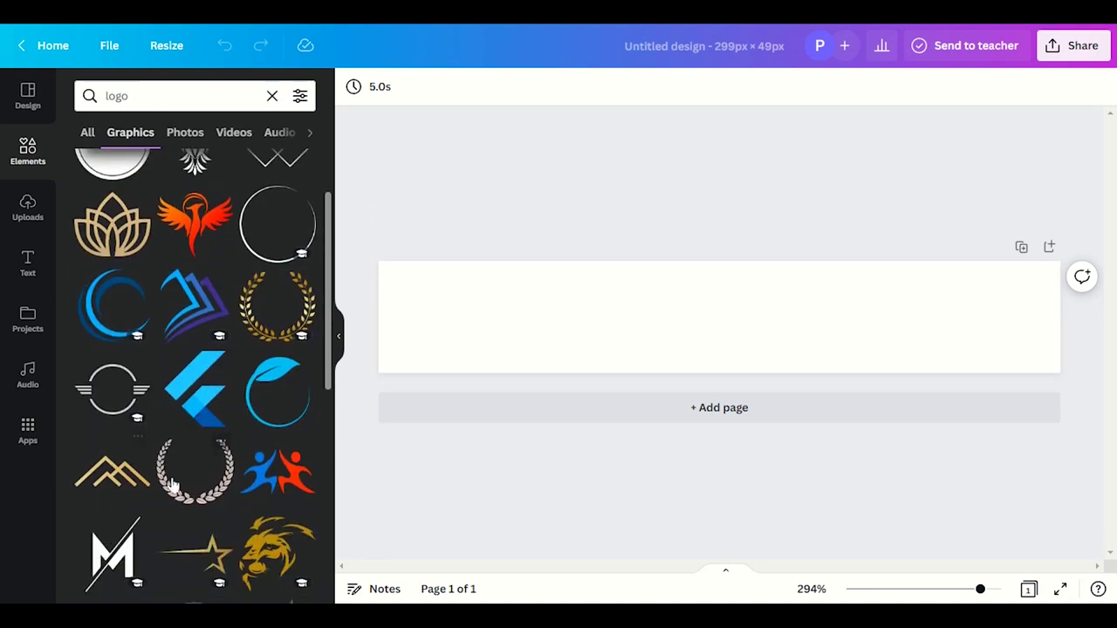
scroll(188, 471, down, 3)
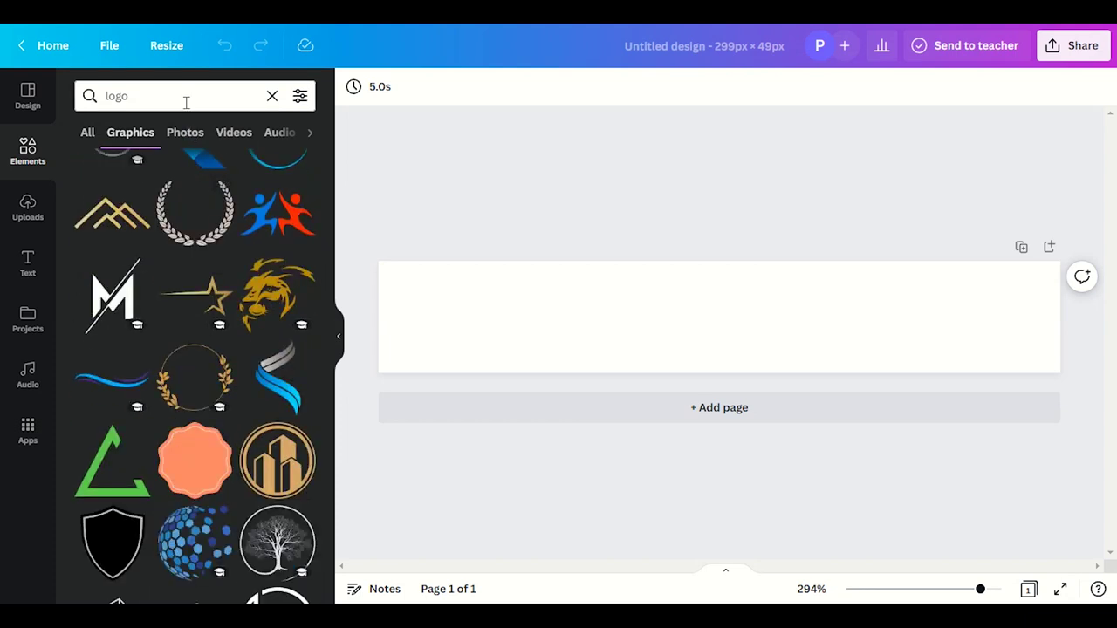
click(184, 102)
text(boss)
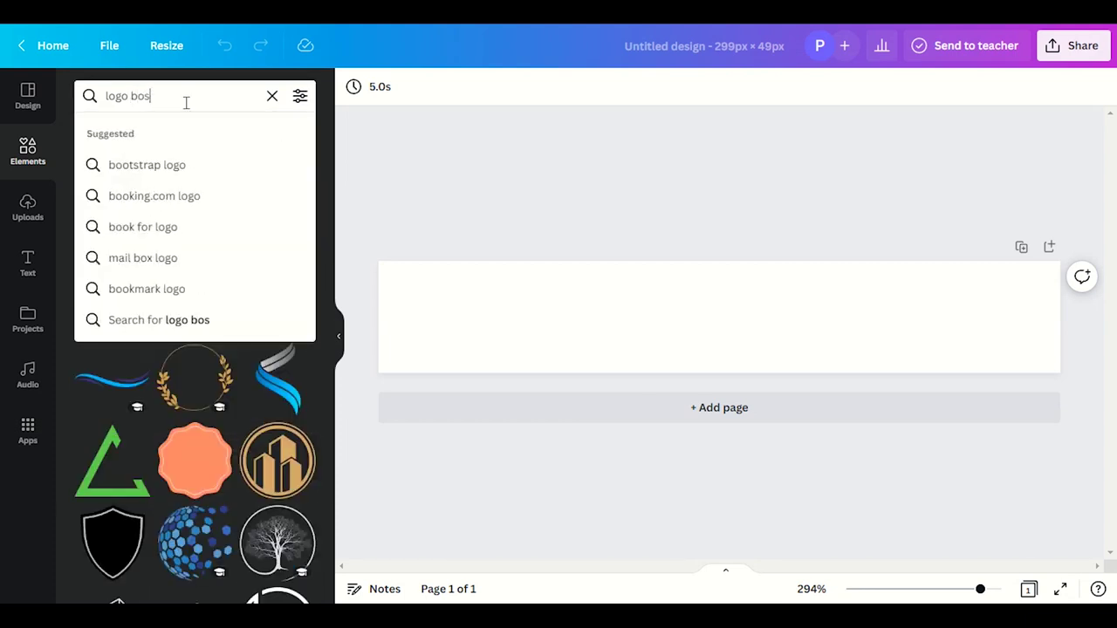
key(Return)
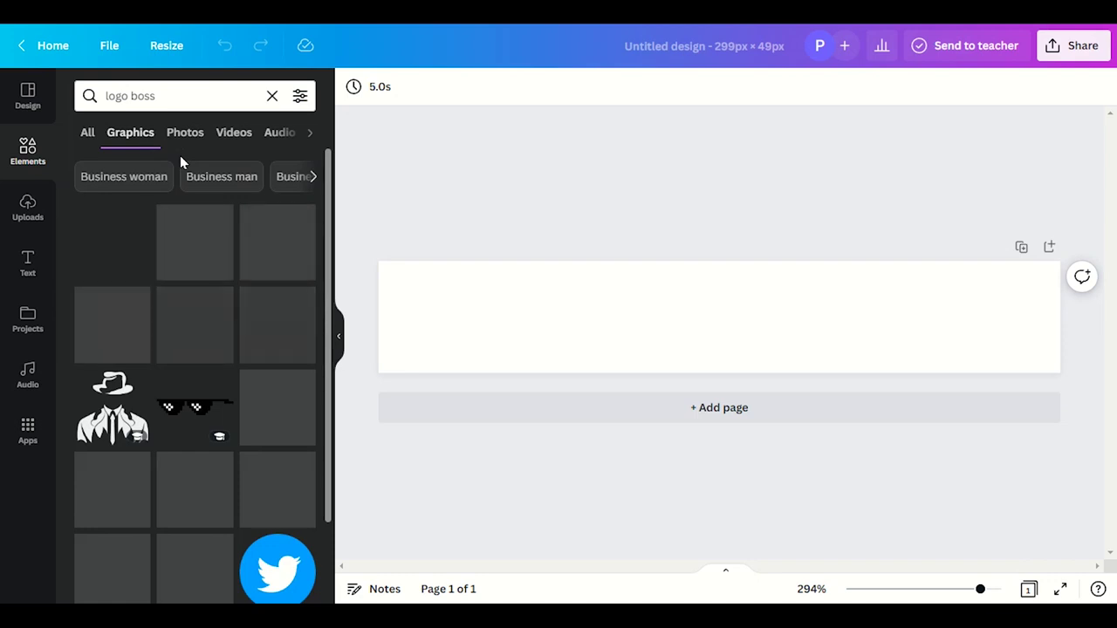
click(90, 441)
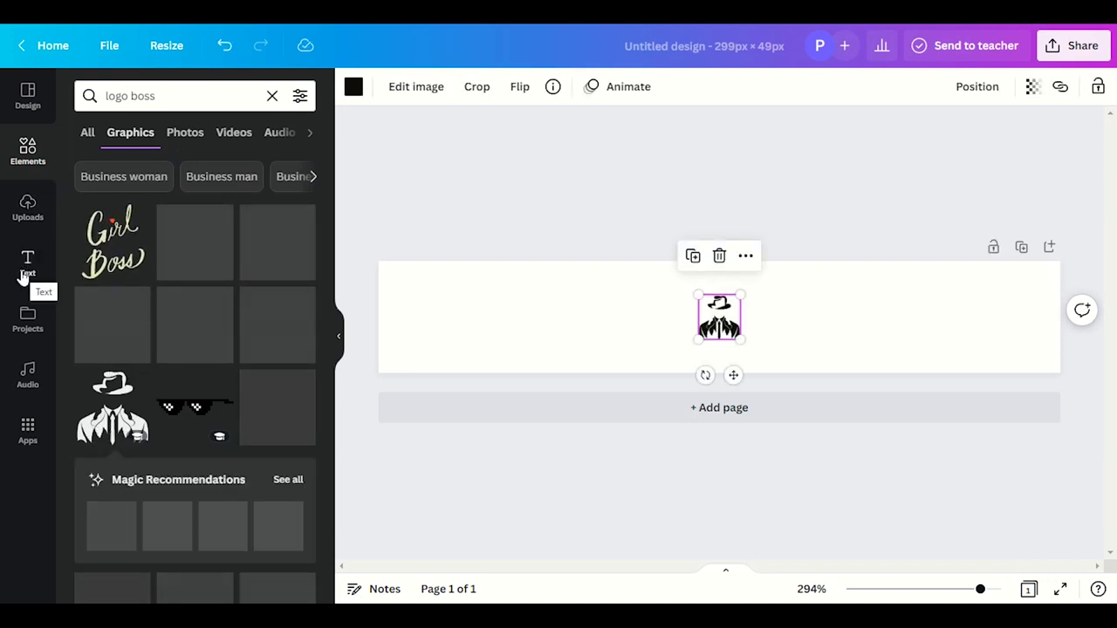
- Add a subheading reading "Blogging Boss", enlarge it to about size 17.9 and widen its box to fit one line
click(27, 266)
click(168, 94)
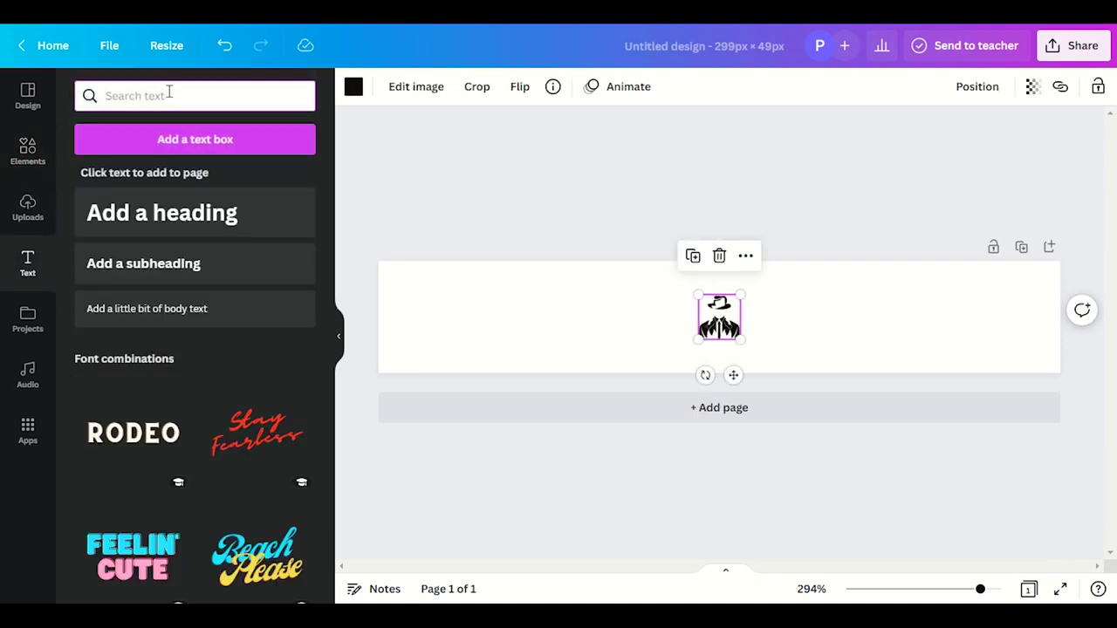
click(219, 281)
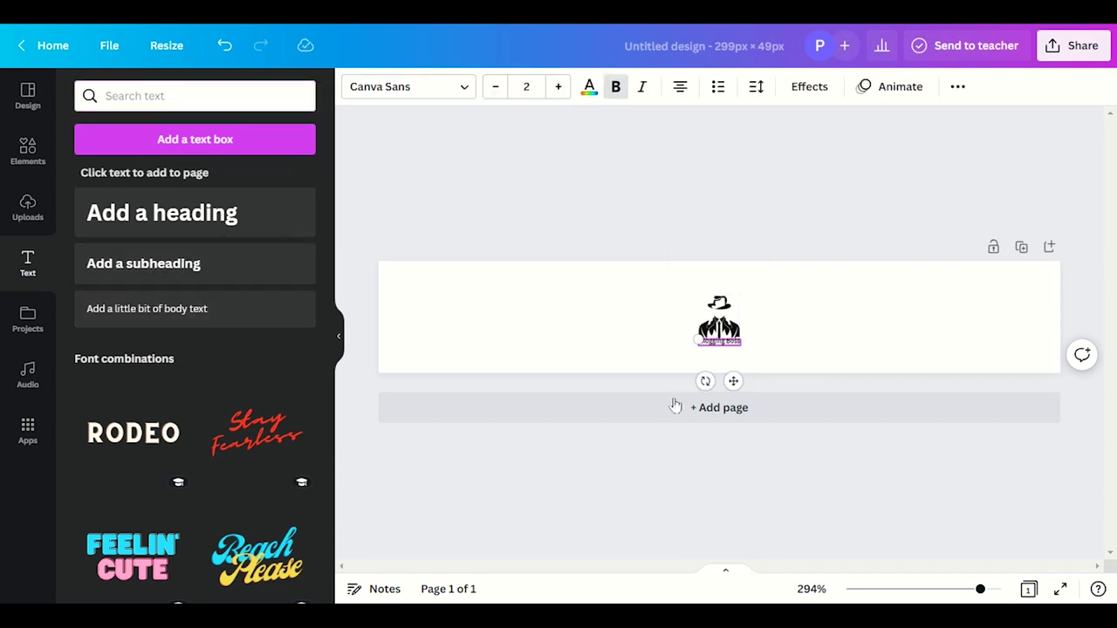
drag(701, 342, 377, 279)
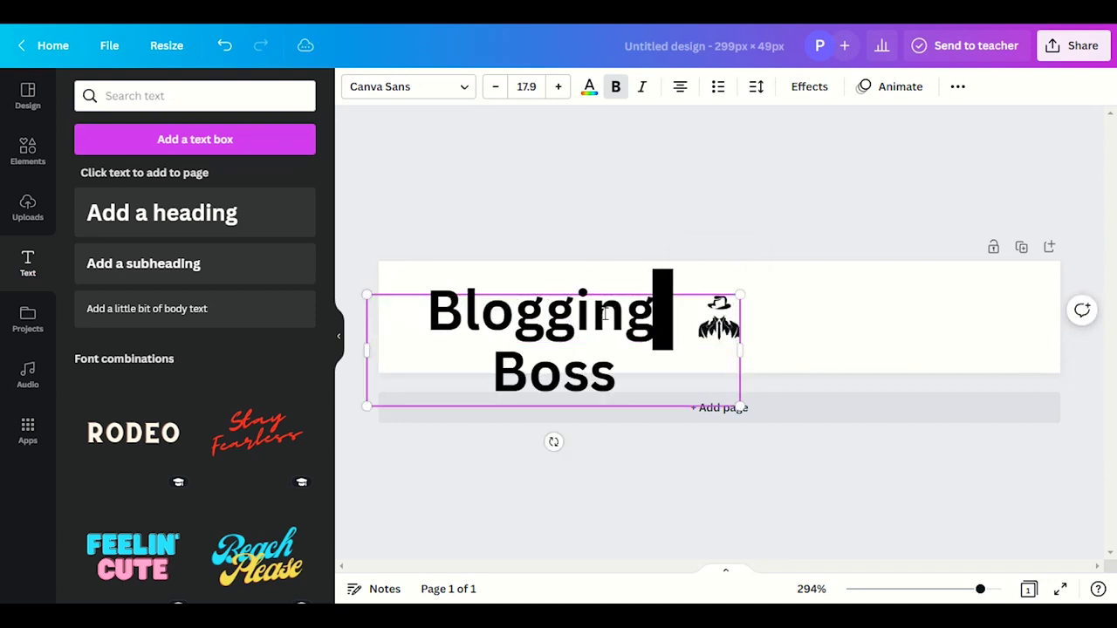
drag(752, 366, 976, 357)
click(805, 370)
click(775, 324)
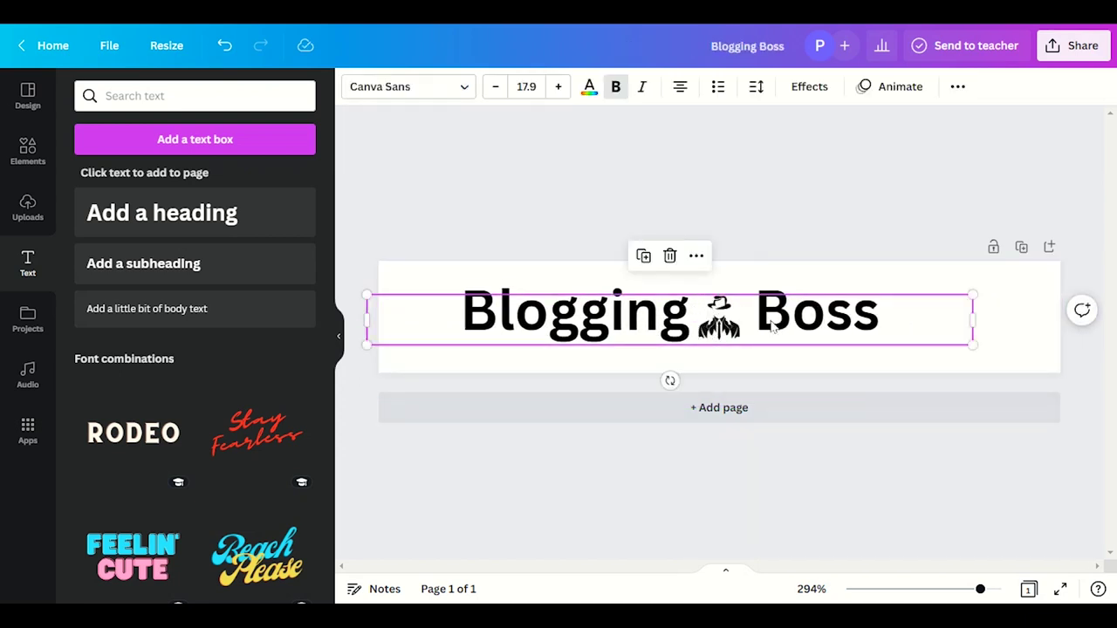
- Enlarge the figure graphic to nearly the banner's height, place it at the banner's left end and move the text to its right
click(879, 431)
drag(858, 319, 858, 351)
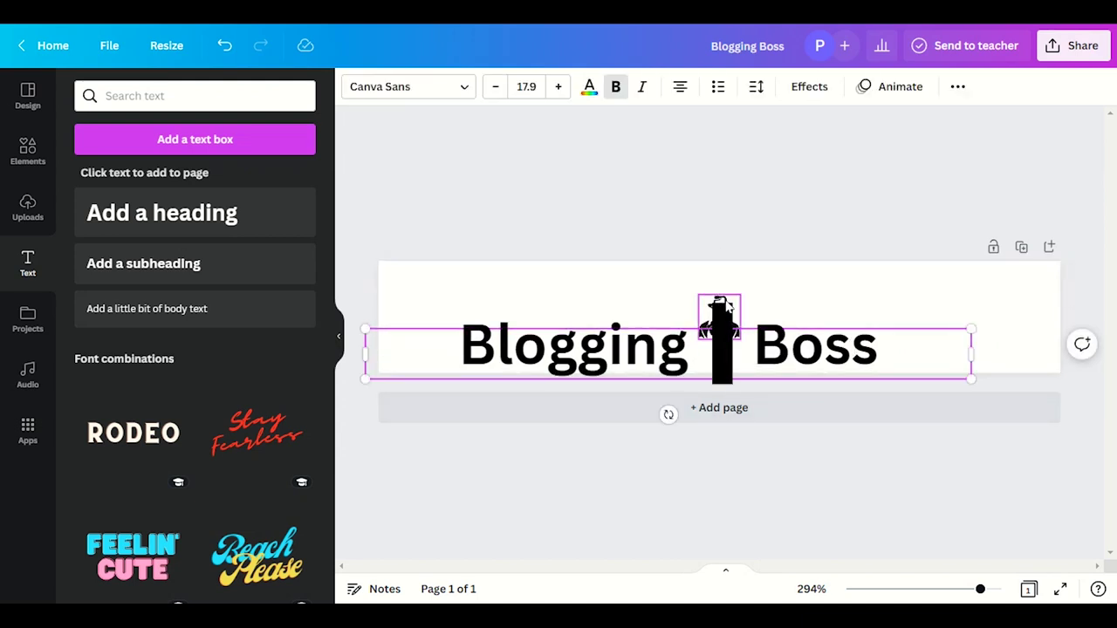
click(729, 315)
drag(746, 298, 777, 256)
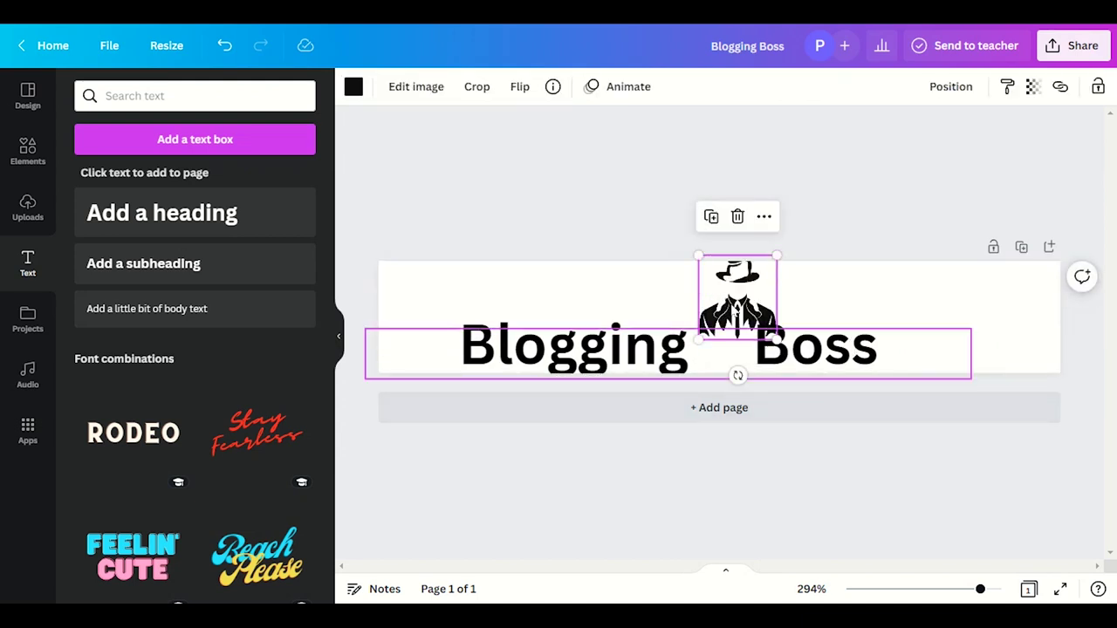
drag(728, 306, 436, 329)
drag(709, 369, 796, 343)
- Delete extra spaces between "Blogging" and "Boss" and adjust the text's vertical position within the banner
double_click(851, 341)
click(840, 332)
key(BackSpace)
key(BackSpace)
key(BackSpace)
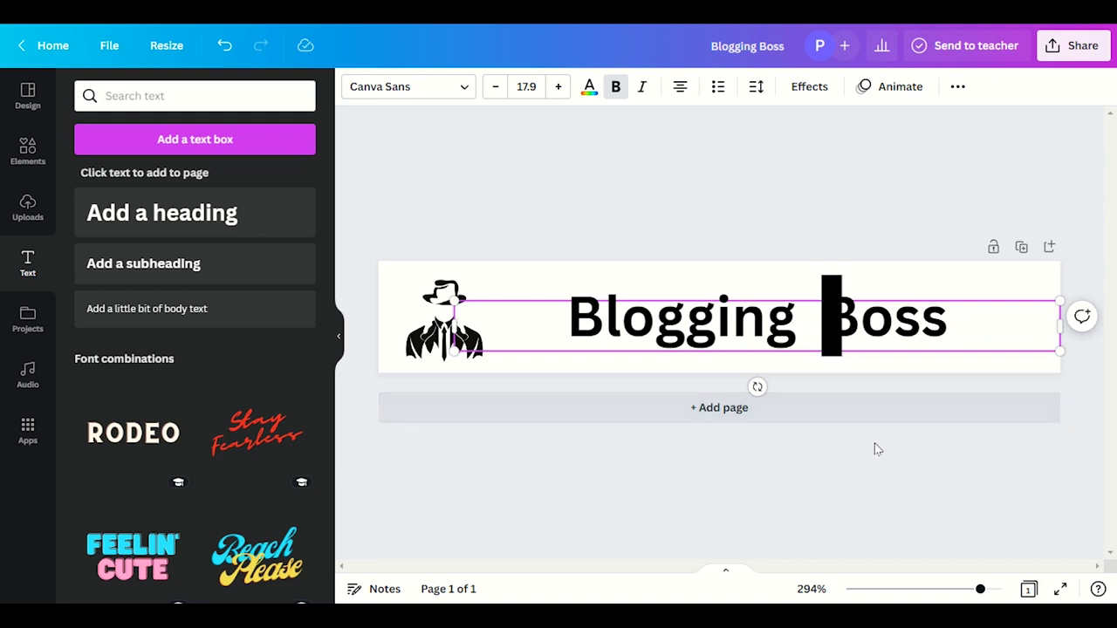
click(689, 296)
drag(689, 297, 695, 290)
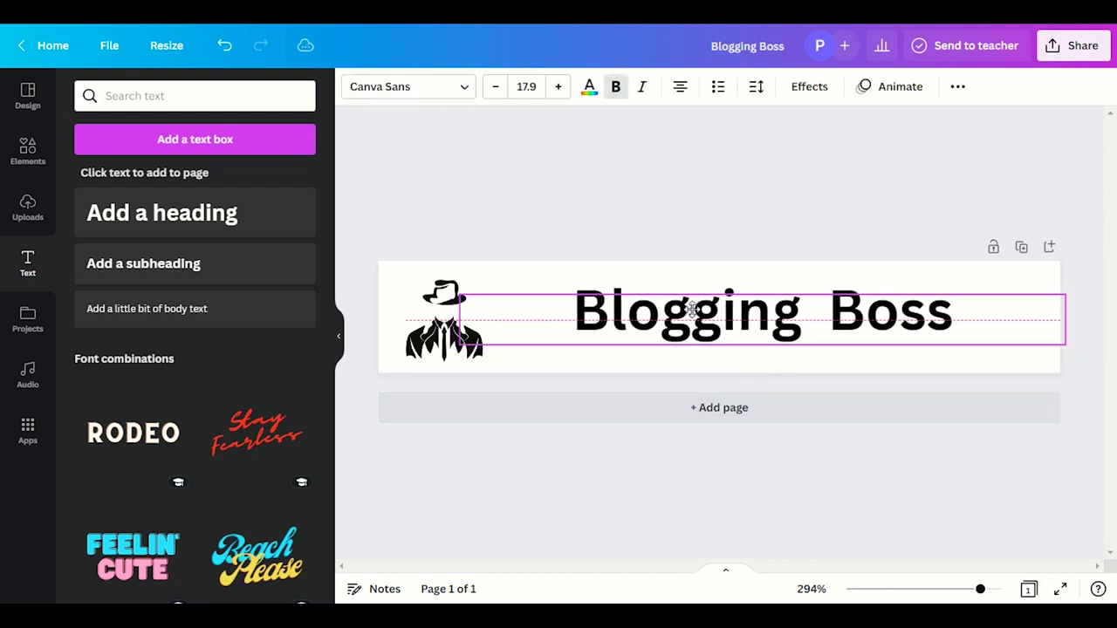
- Colour the logo text medium grey, and set the word "Blogging" back to black
click(589, 87)
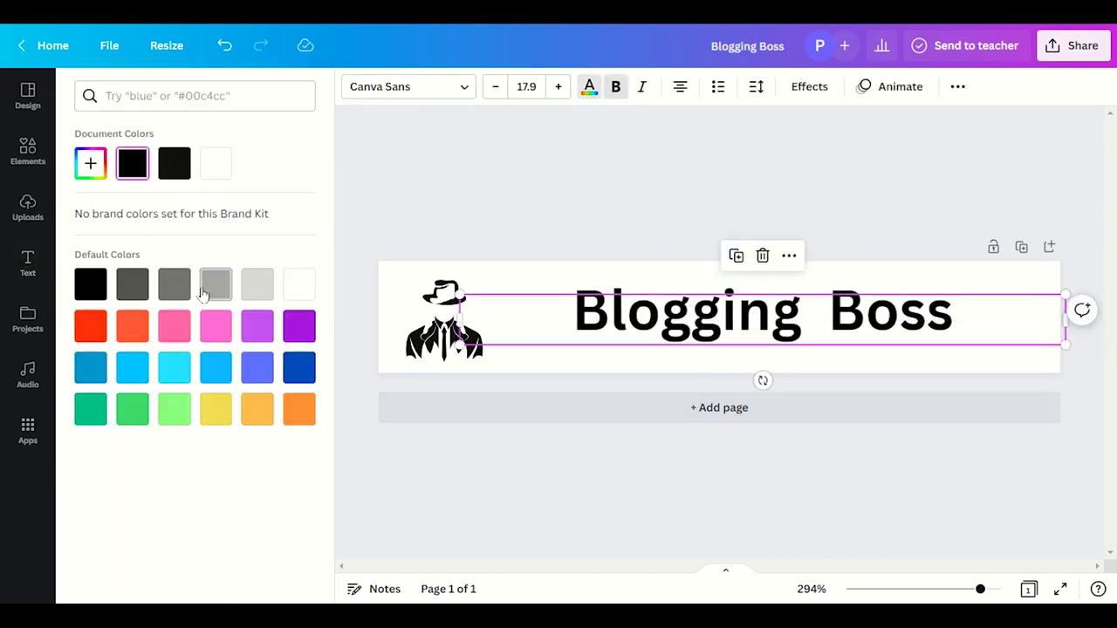
click(166, 290)
drag(762, 336, 564, 330)
double_click(843, 324)
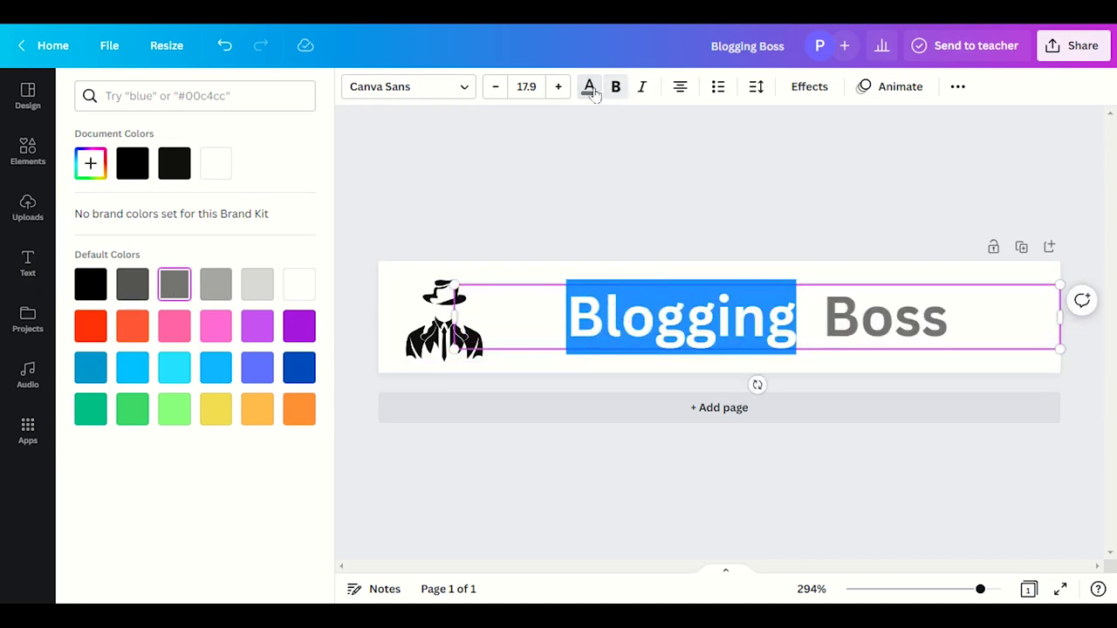
click(132, 163)
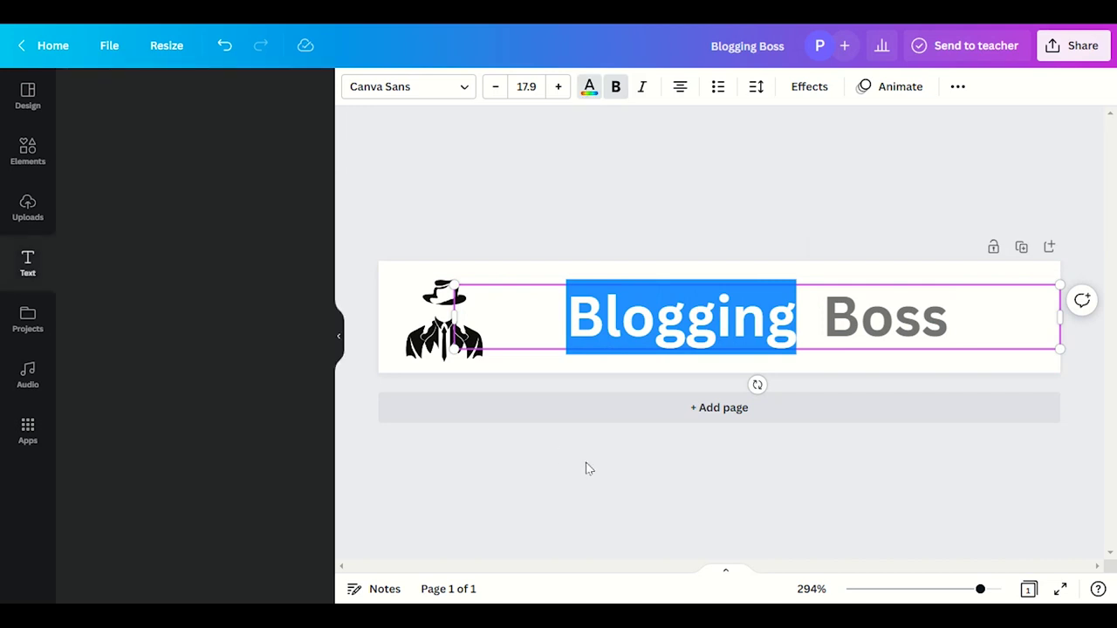
click(589, 469)
- Move the figure close to the word "Blogging" and remove the surplus space before "Boss"
drag(444, 318, 519, 315)
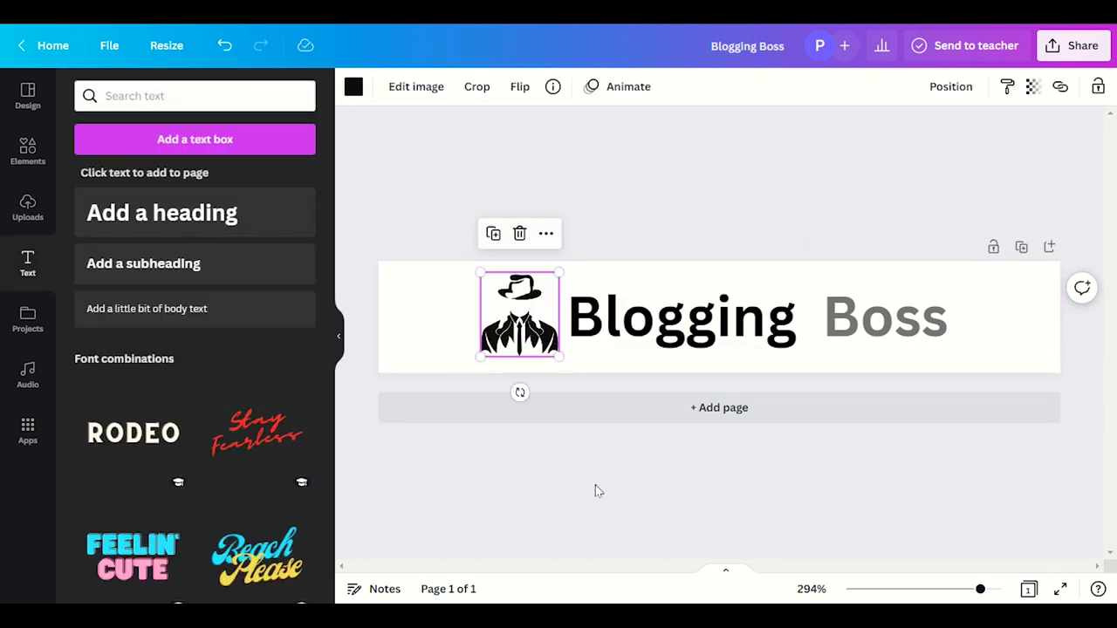
click(596, 492)
click(853, 338)
double_click(853, 338)
key(Left)
key(BackSpace)
click(853, 437)
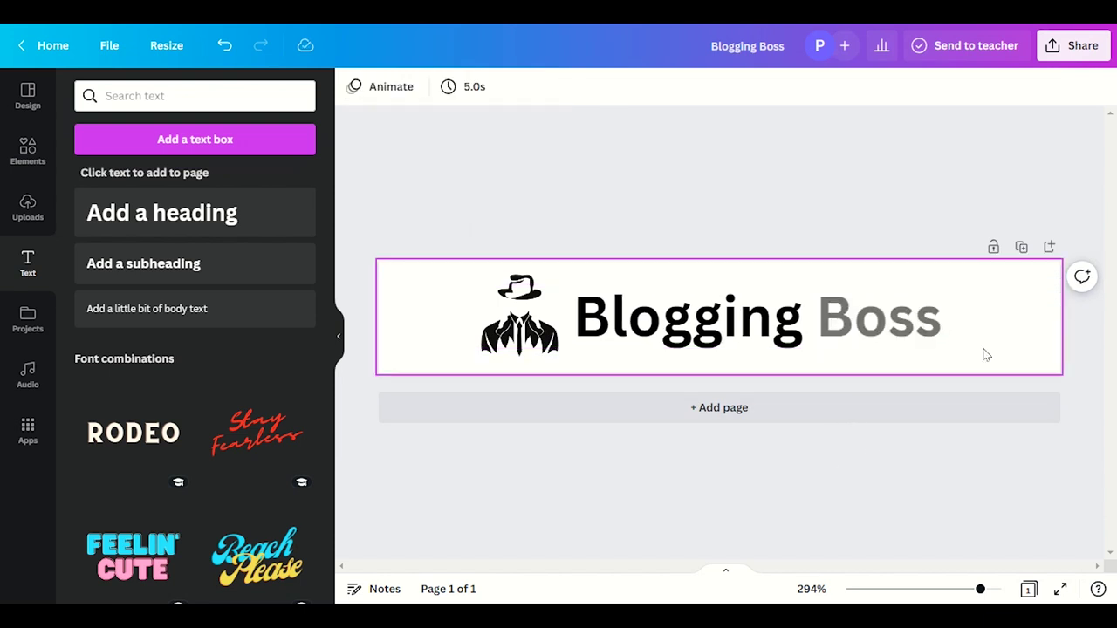
- Download the finished logo design as a PNG at 299 × 49 px
click(1054, 45)
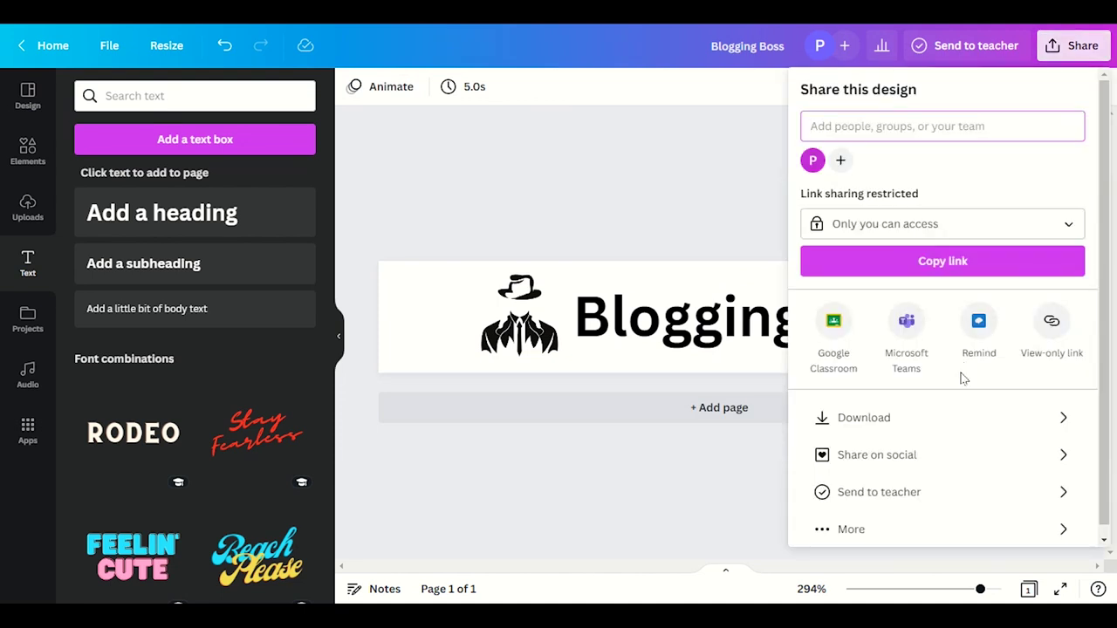
click(951, 419)
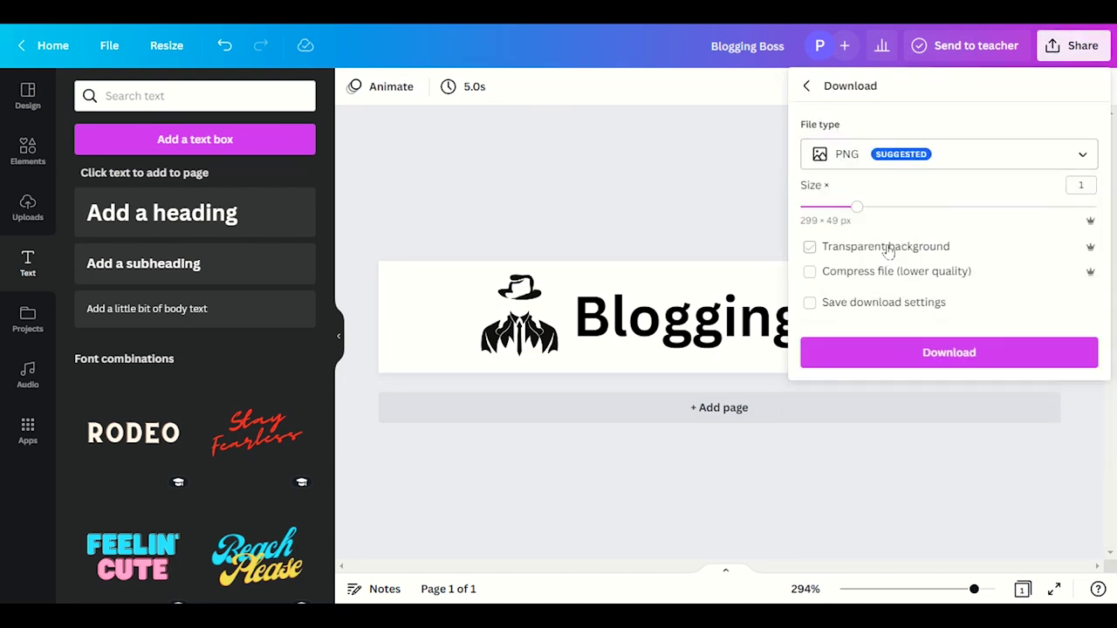
click(863, 354)
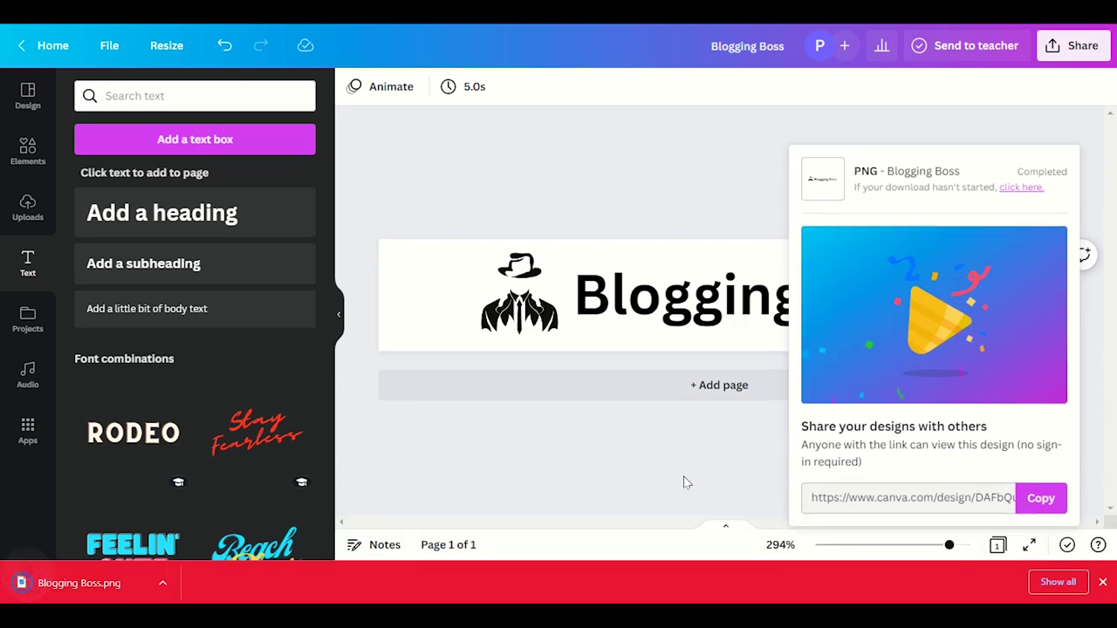
- Switch to the theme's Logo settings in WordPress, upload Blogging Boss.png and select it as the Logo Image
key(ctrl+Tab)
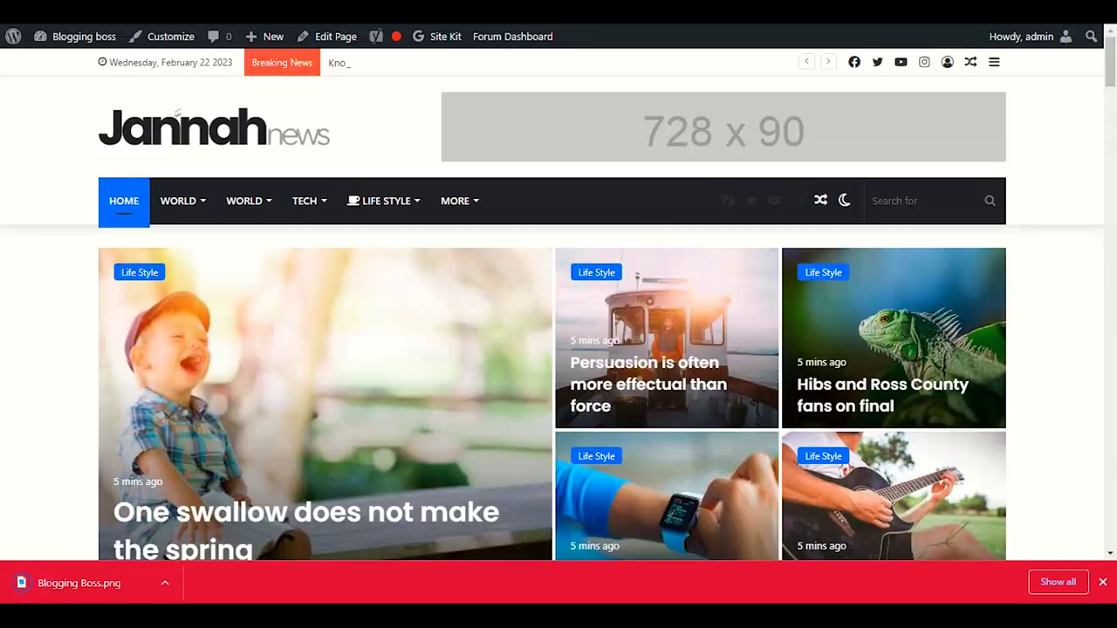
key(ctrl+Tab)
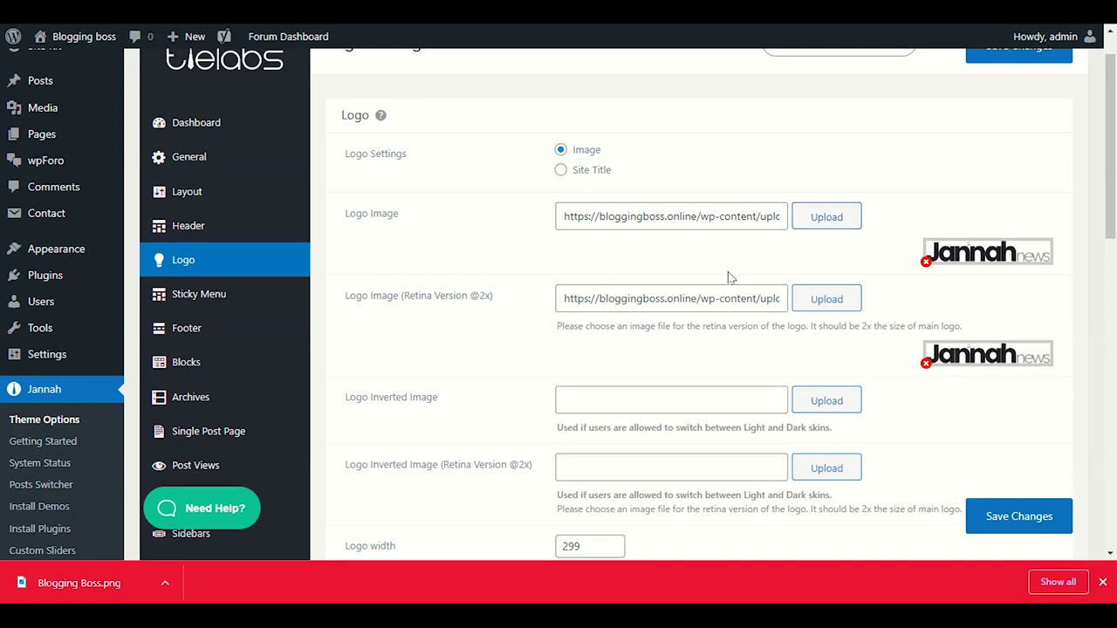
click(828, 217)
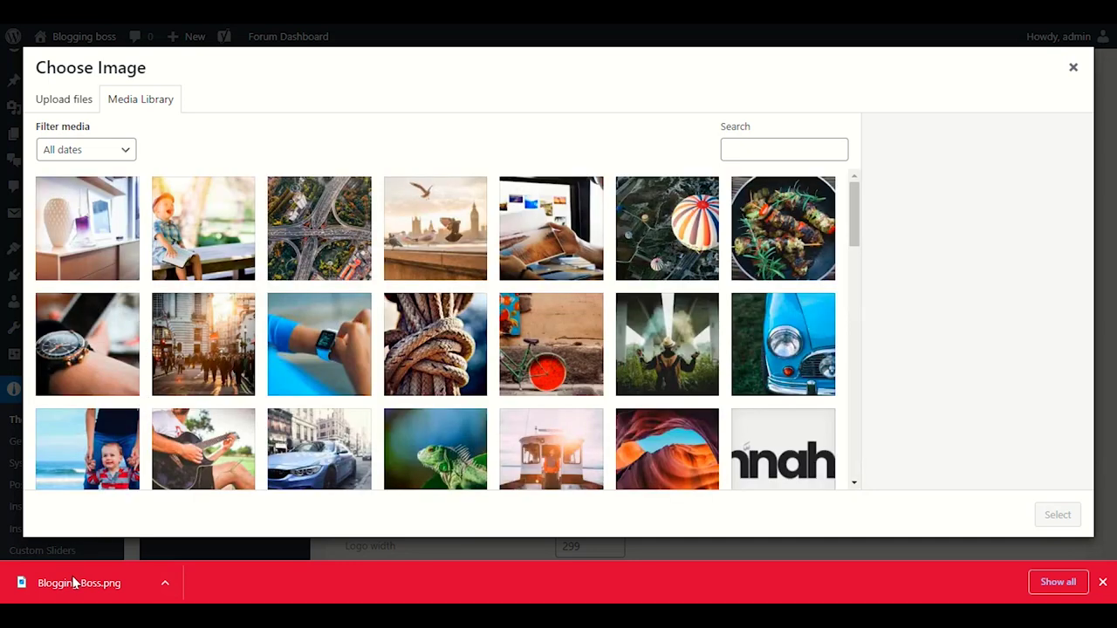
drag(75, 587, 250, 277)
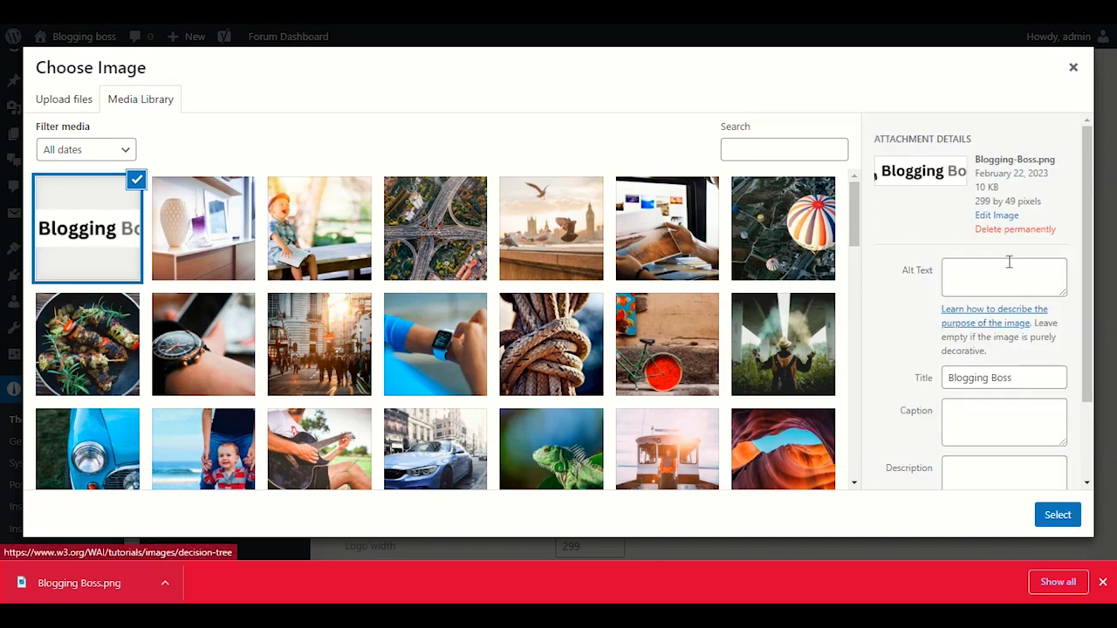
click(1047, 517)
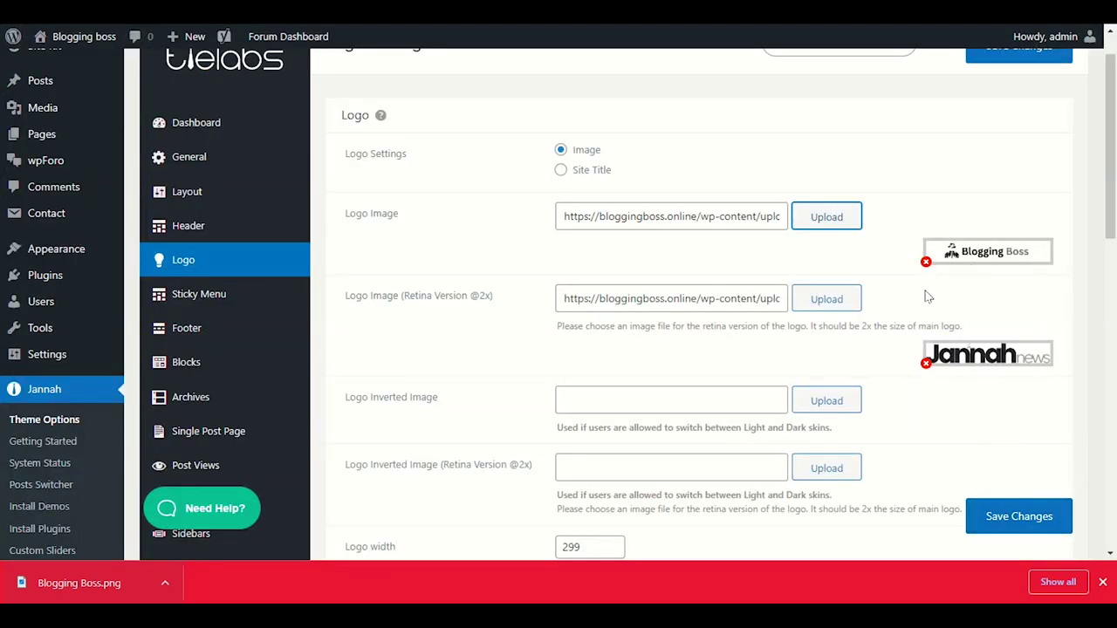
click(839, 303)
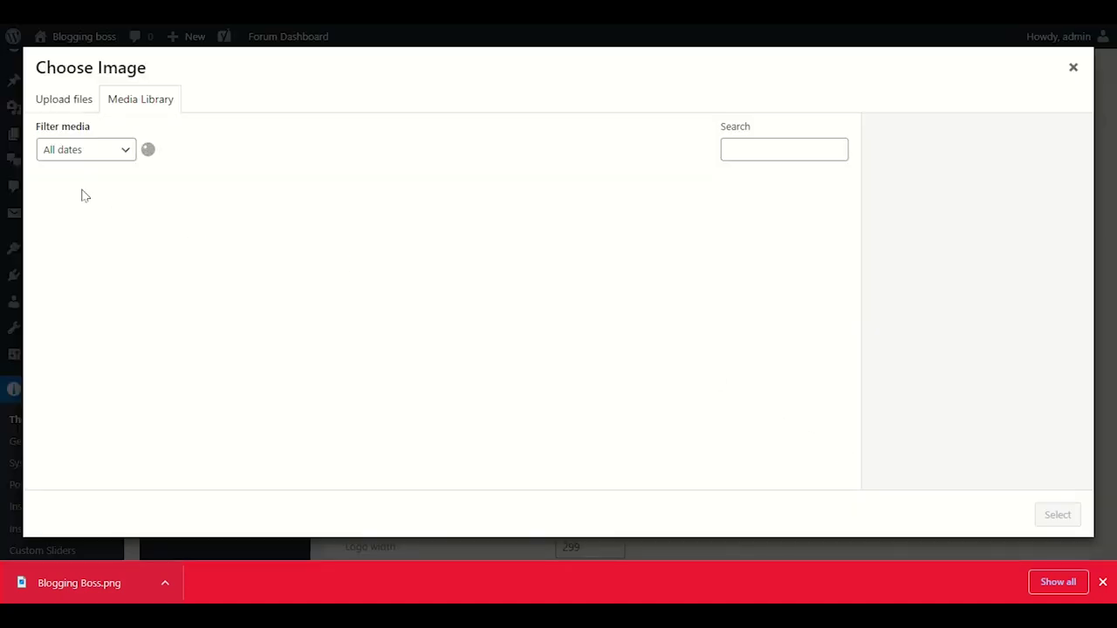
click(105, 211)
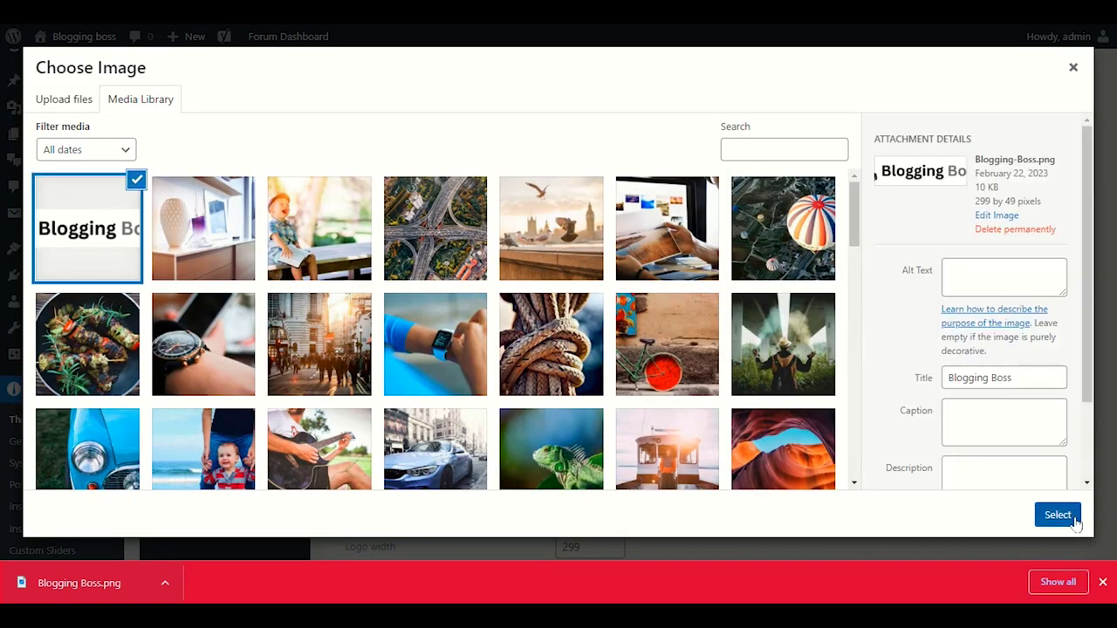
click(1058, 517)
click(1072, 524)
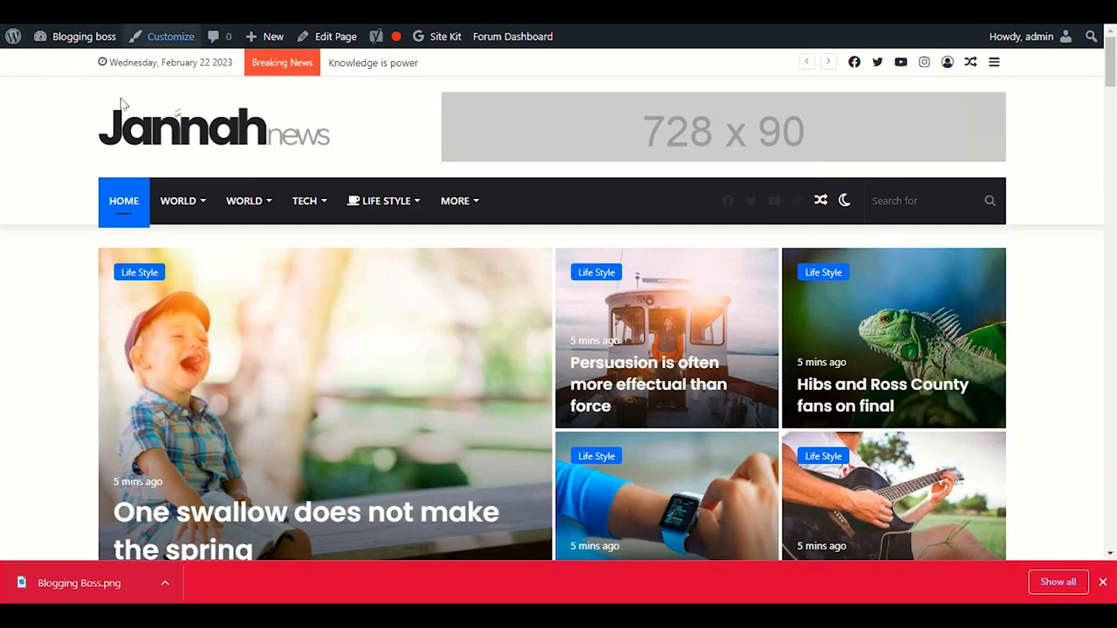
- Reload the site's home page and check how the new logo appears in the header
click(147, 145)
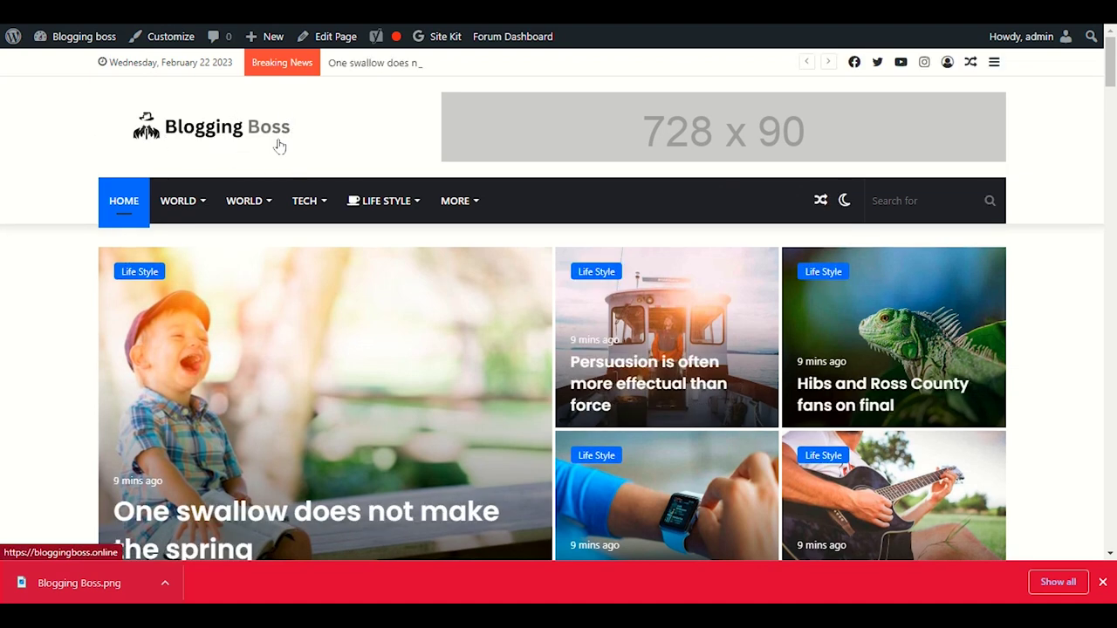
scroll(349, 227, down, 1)
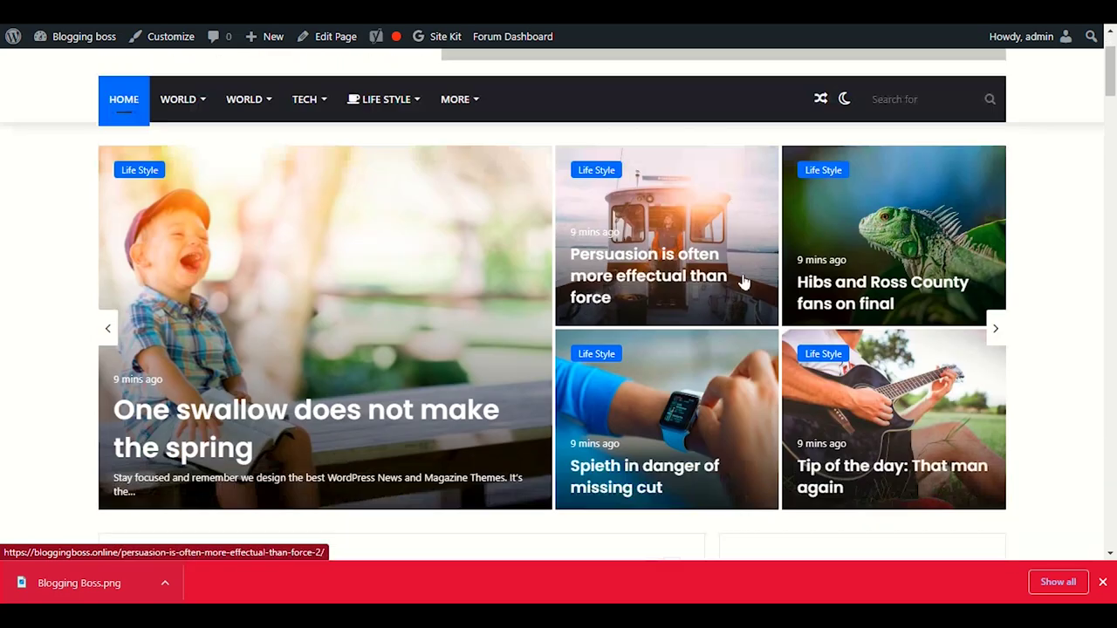
scroll(441, 331, up, 1)
scroll(460, 318, down, 1)
scroll(460, 317, down, 4)
scroll(187, 309, up, 3)
scroll(187, 309, up, 2)
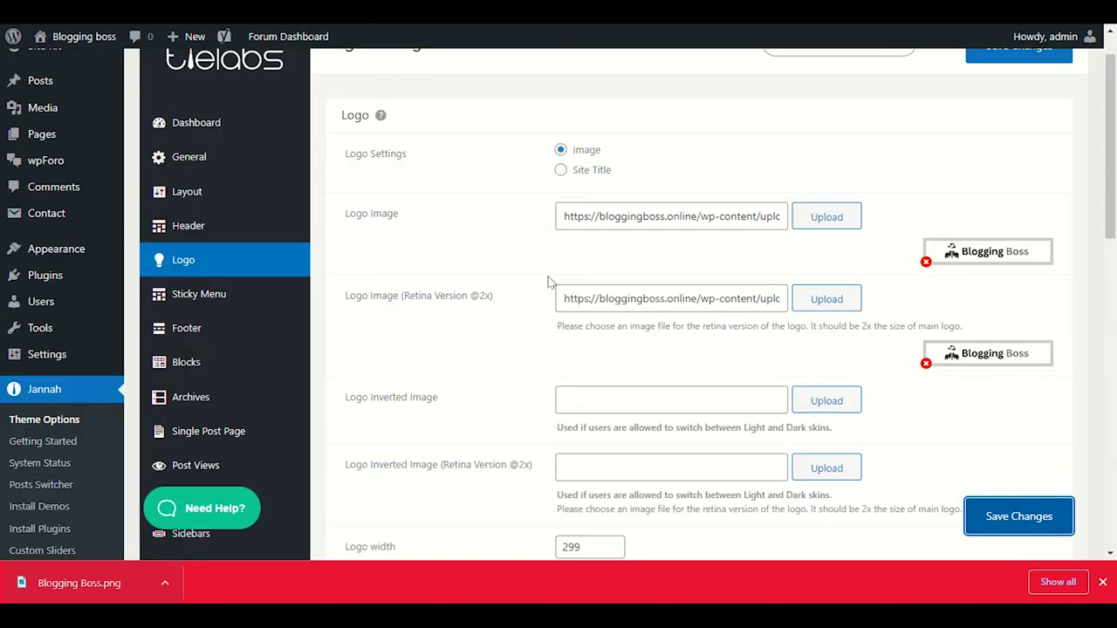
- Return to the theme's Logo settings and review the logo width, height, text, margin and custom URL options
scroll(550, 281, down, 1)
scroll(548, 358, down, 2)
scroll(544, 365, down, 2)
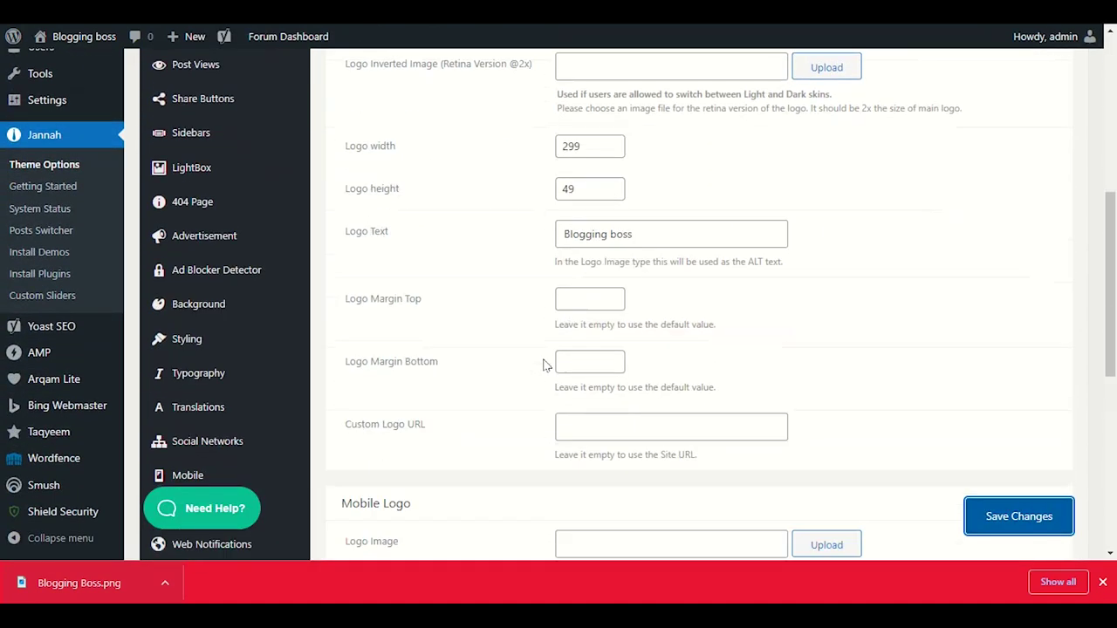
scroll(432, 342, up, 2)
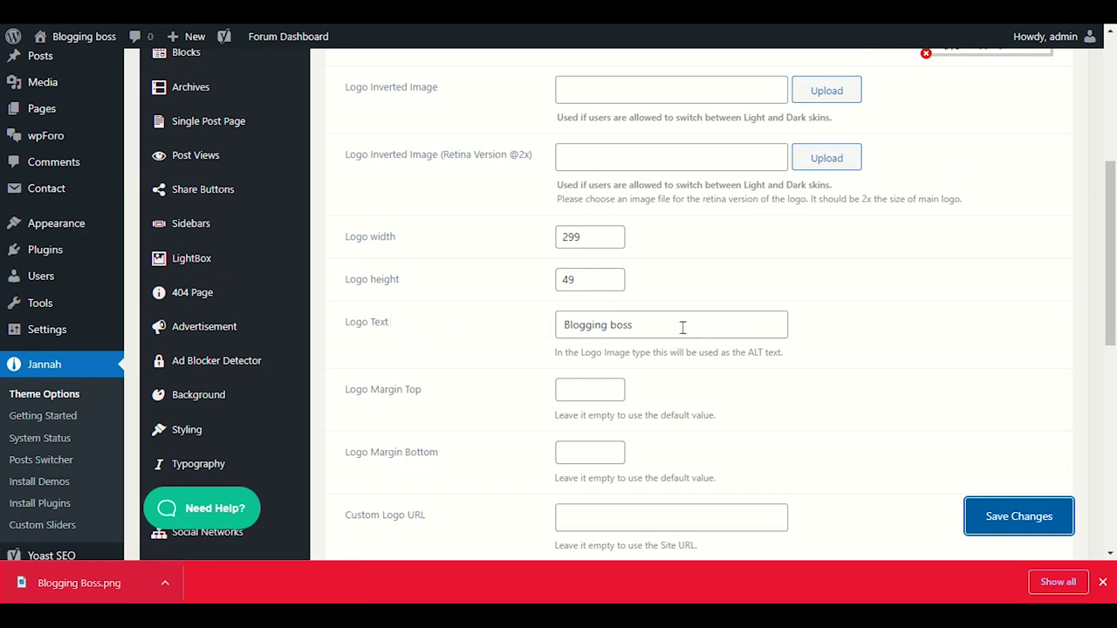
- Review the main logo's text, width, height, margin and custom URL settings
drag(650, 328, 463, 326)
click(580, 319)
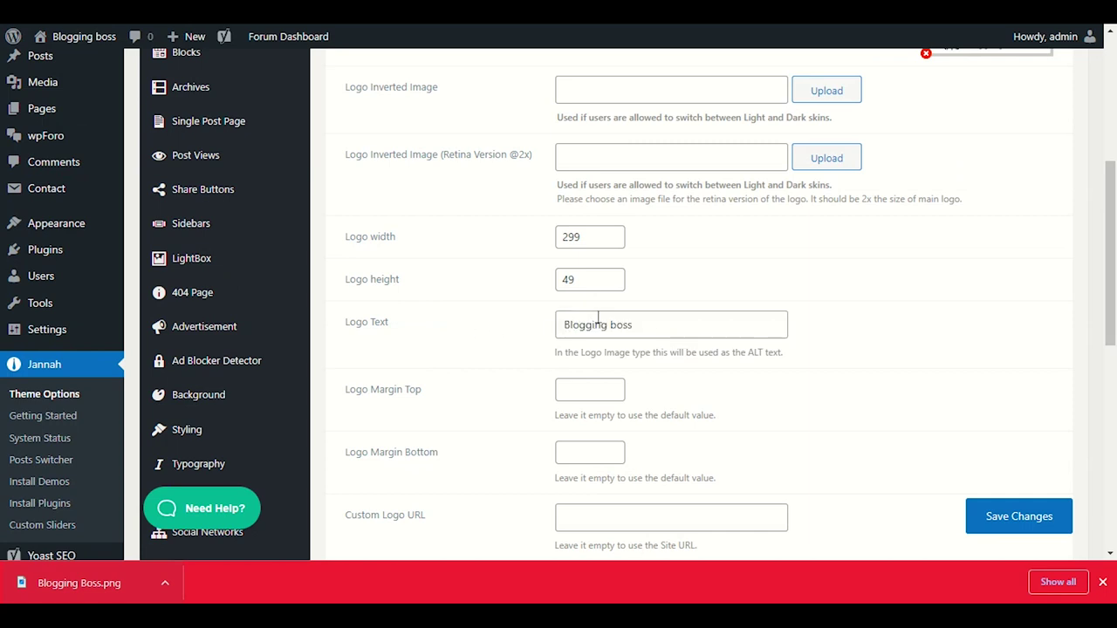
triple_click(602, 324)
double_click(622, 325)
click(656, 323)
drag(655, 323, 512, 327)
click(512, 327)
triple_click(635, 326)
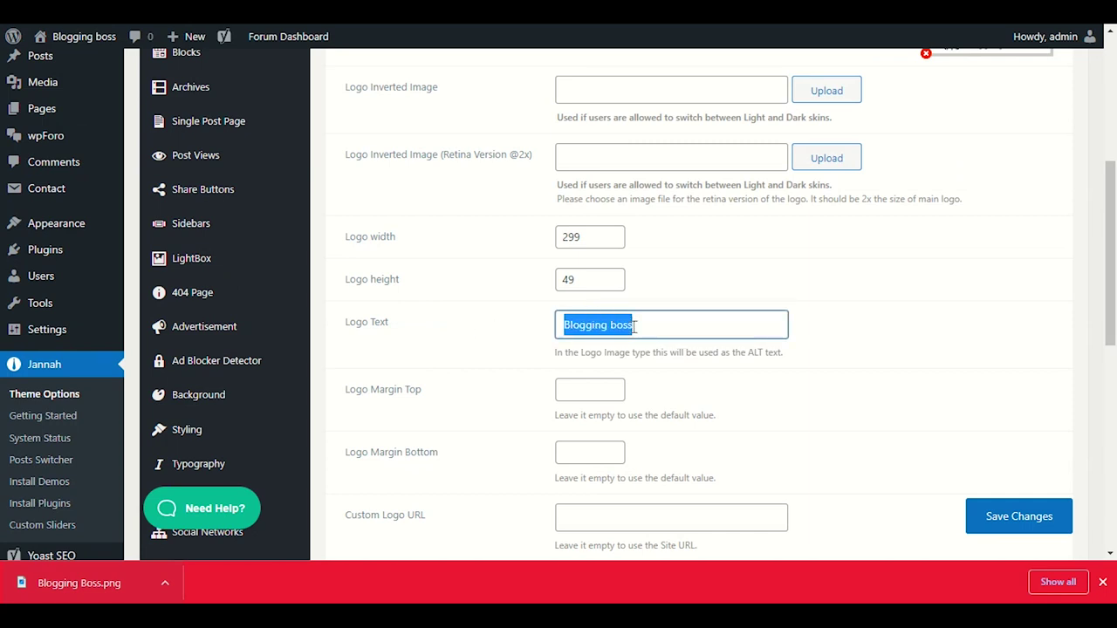
scroll(735, 408, down, 2)
click(827, 253)
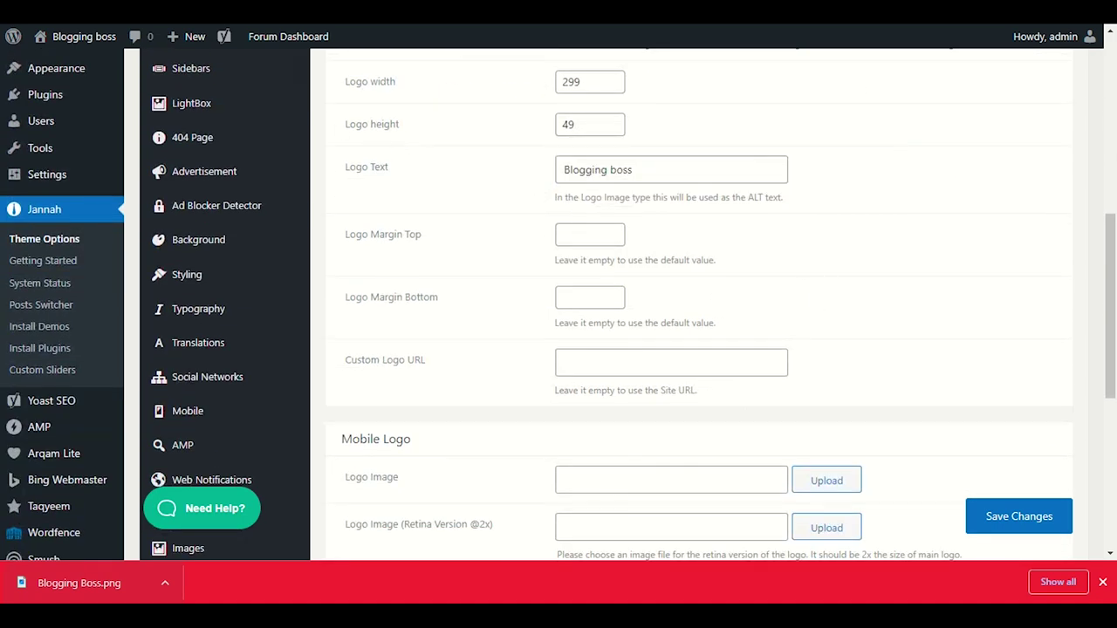
key(ctrl+Tab)
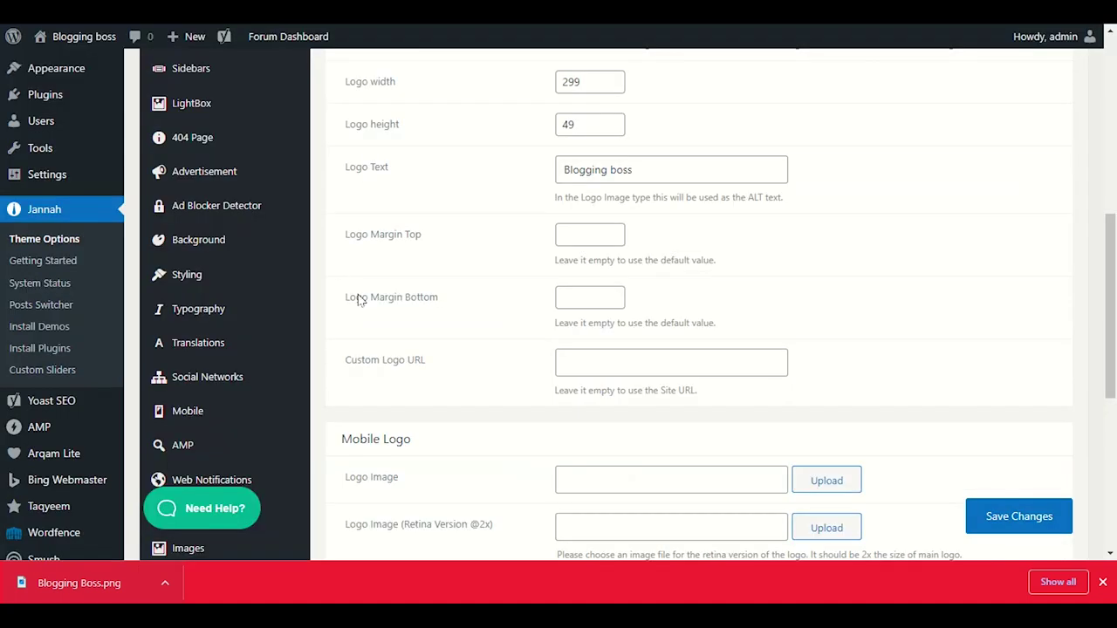
- Set the Mobile Logo image to Blogging-Boss.png from the media library and save the logo settings
scroll(393, 315, down, 1)
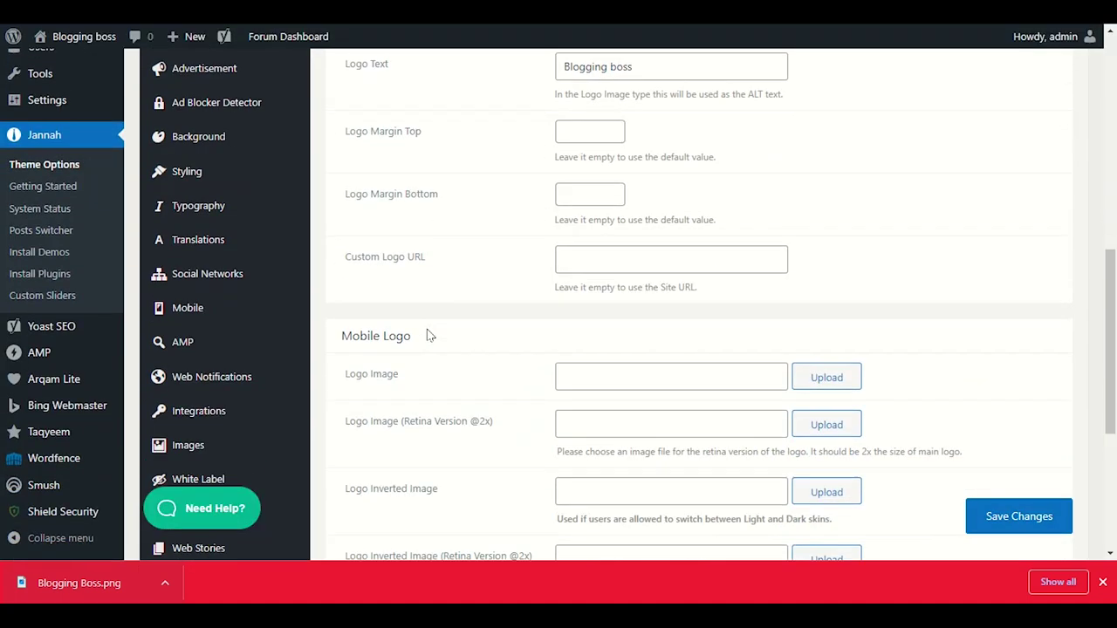
scroll(427, 335, down, 2)
scroll(461, 311, up, 1)
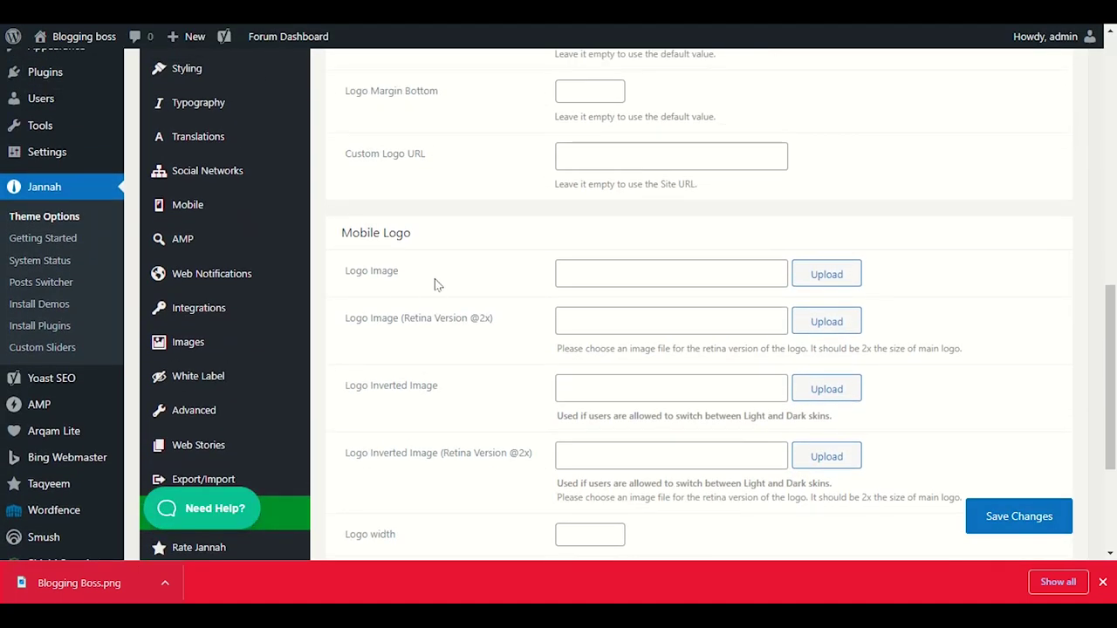
click(829, 281)
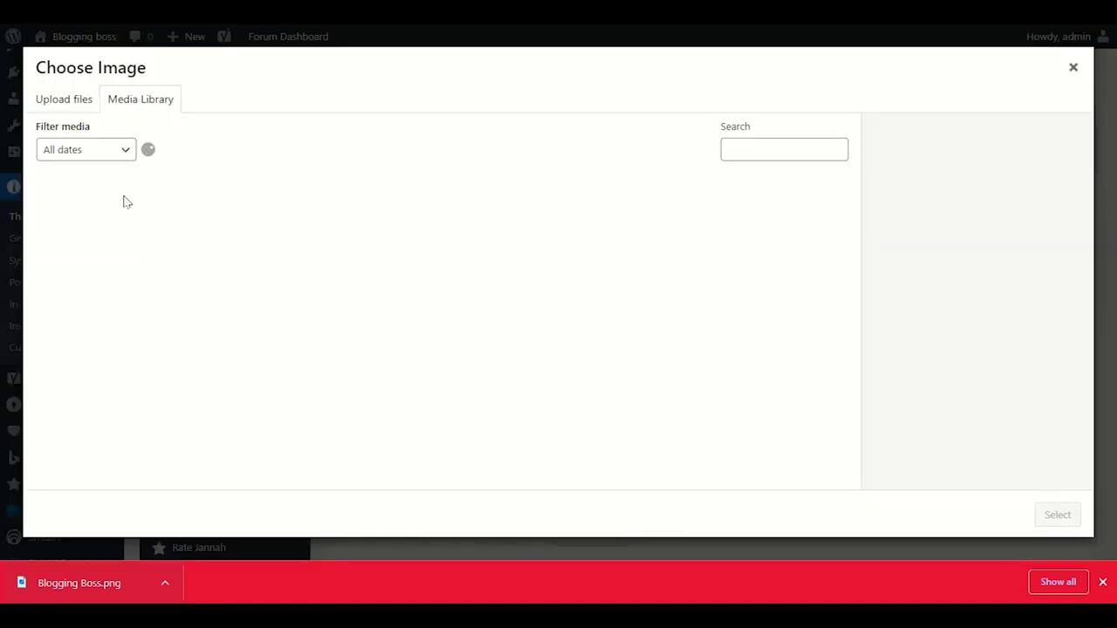
click(96, 214)
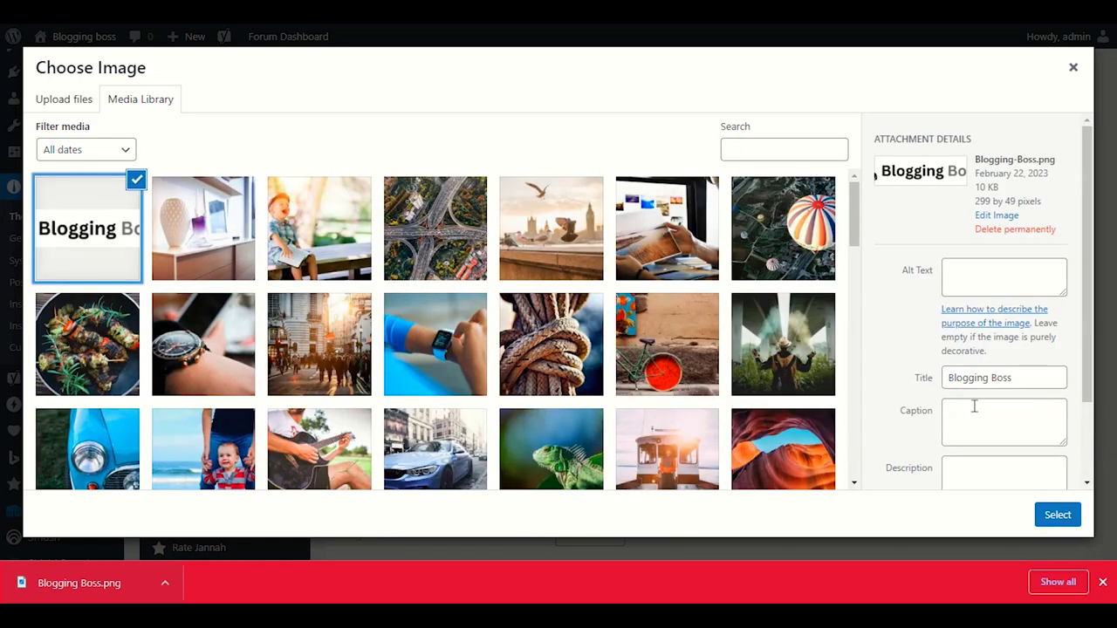
click(1053, 515)
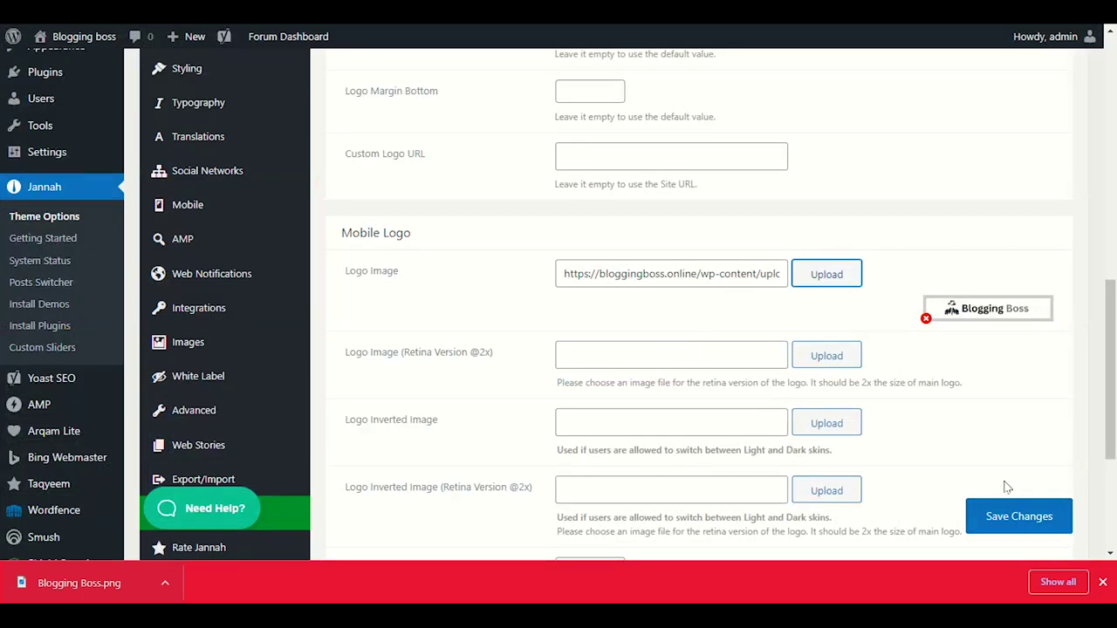
click(1013, 513)
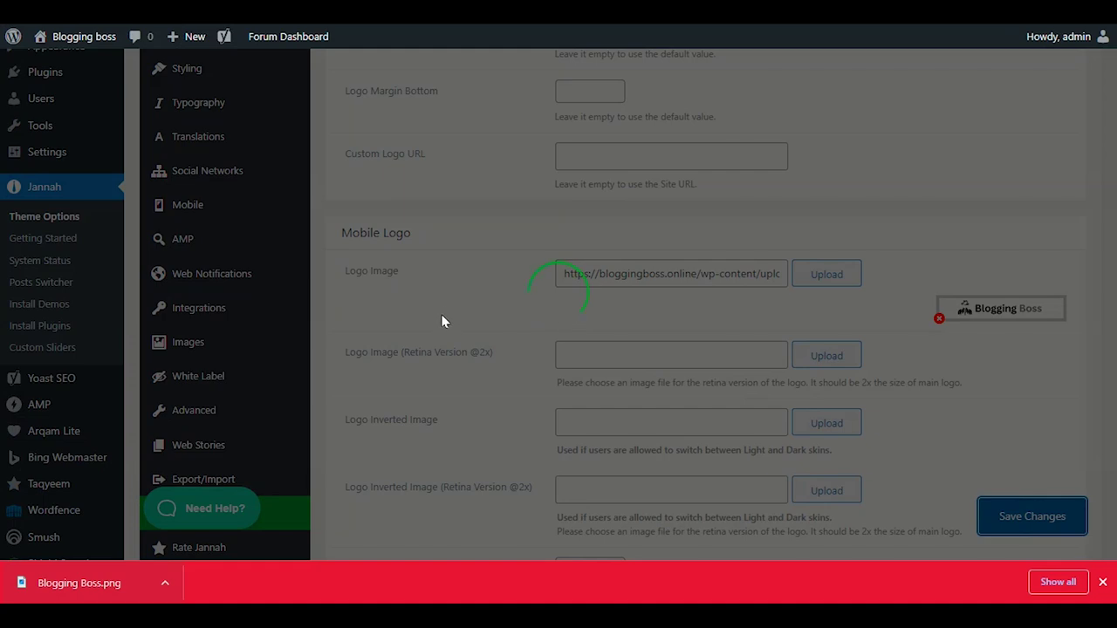
- Open the theme's Sticky Menu settings and compare its options with the navigation bar on the live home page
scroll(419, 341, up, 7)
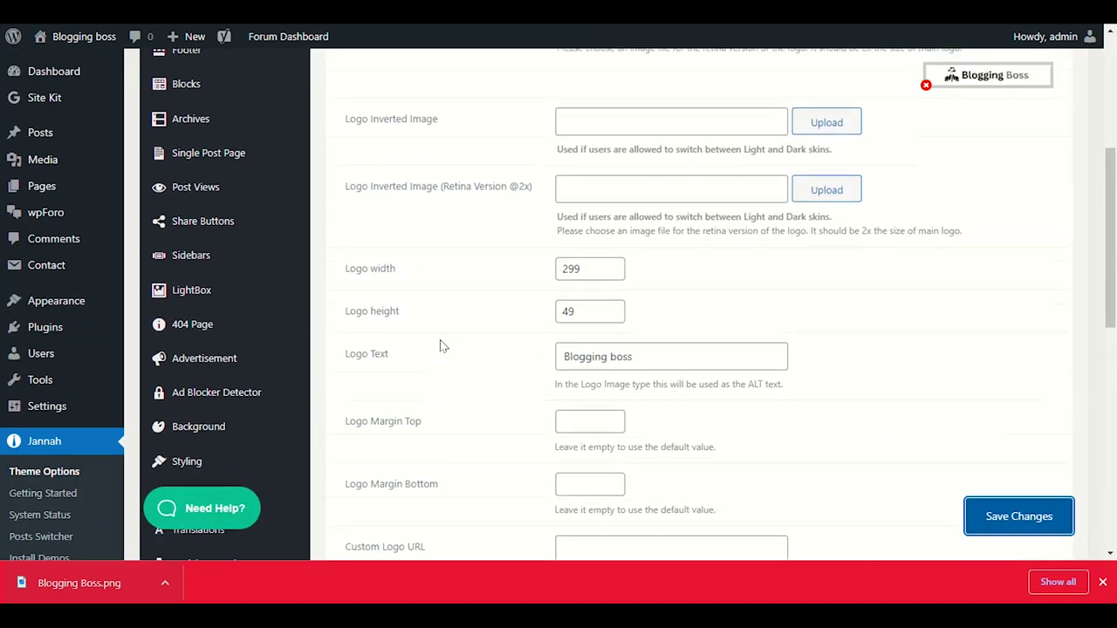
click(218, 243)
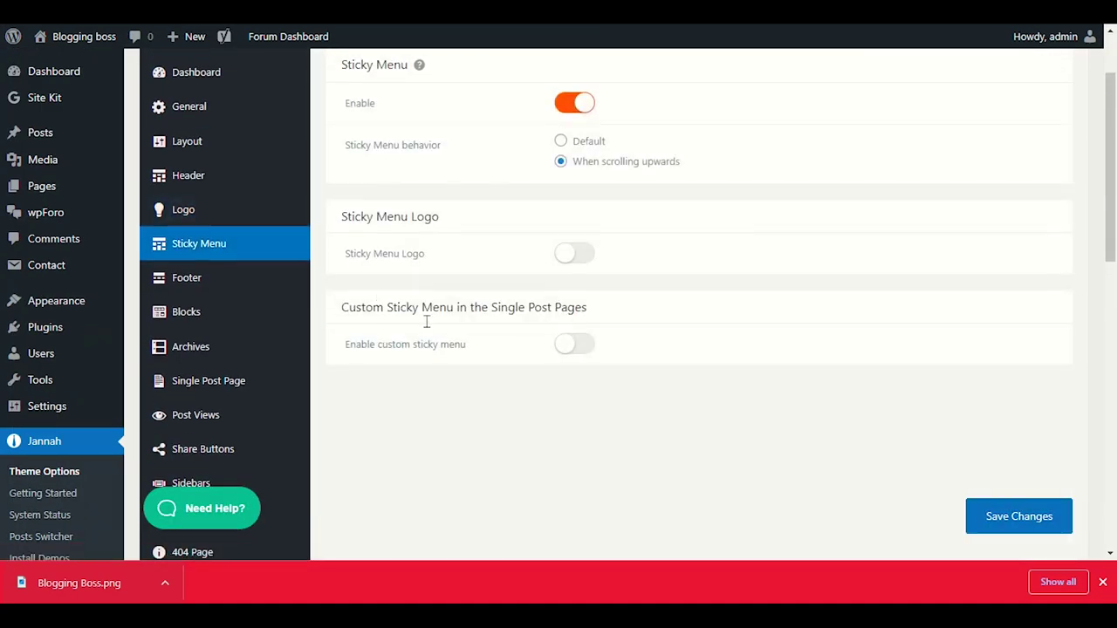
key(ctrl+Tab)
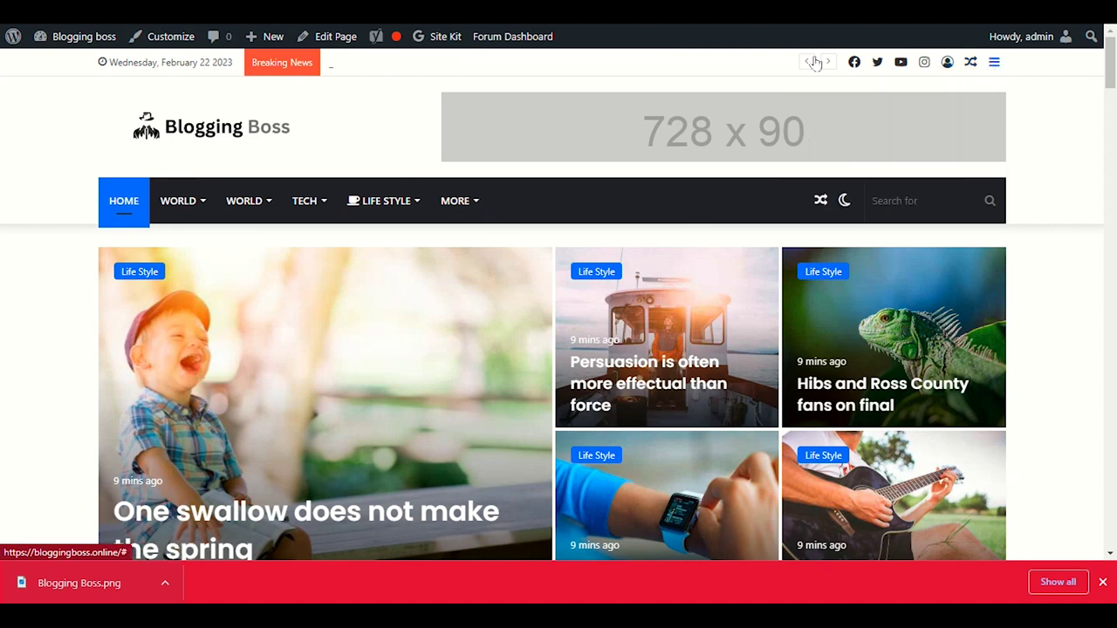
click(124, 214)
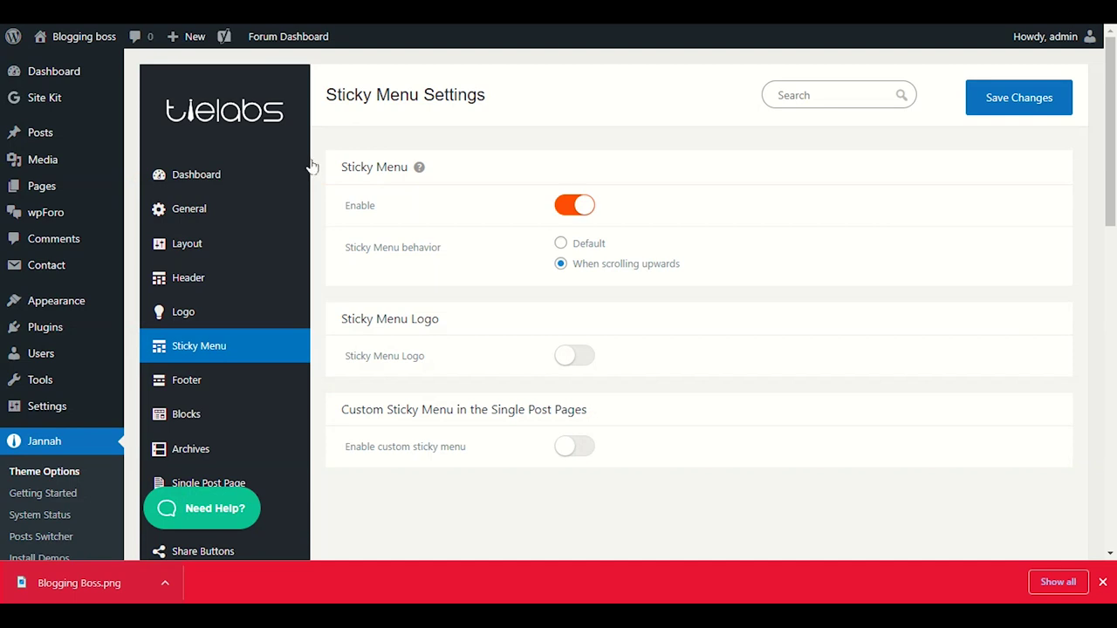
scroll(429, 288, down, 2)
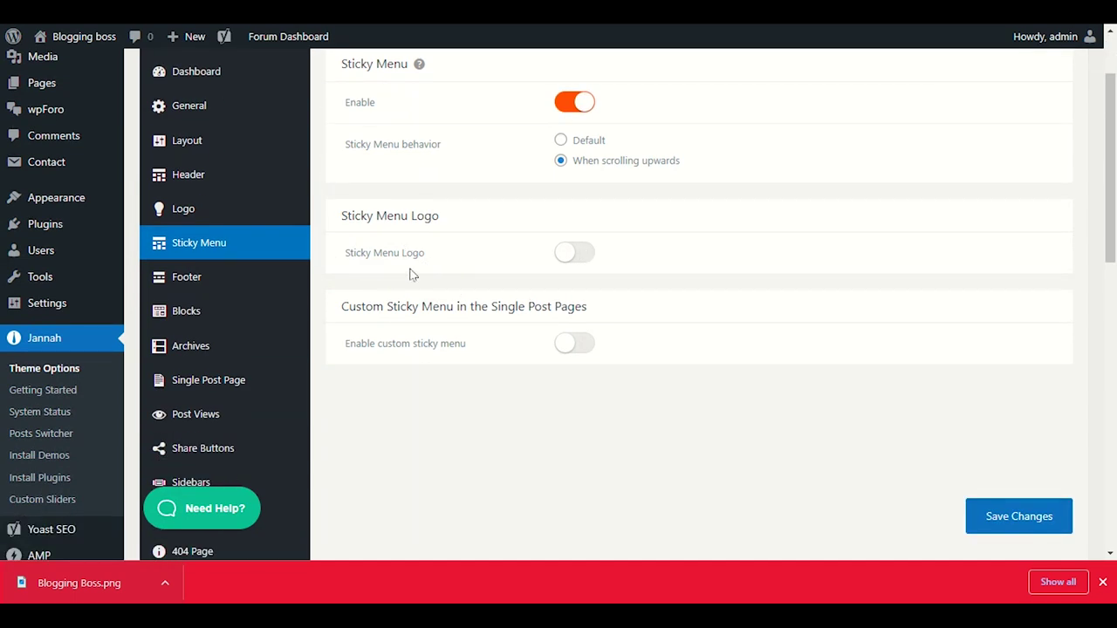
scroll(507, 293, up, 2)
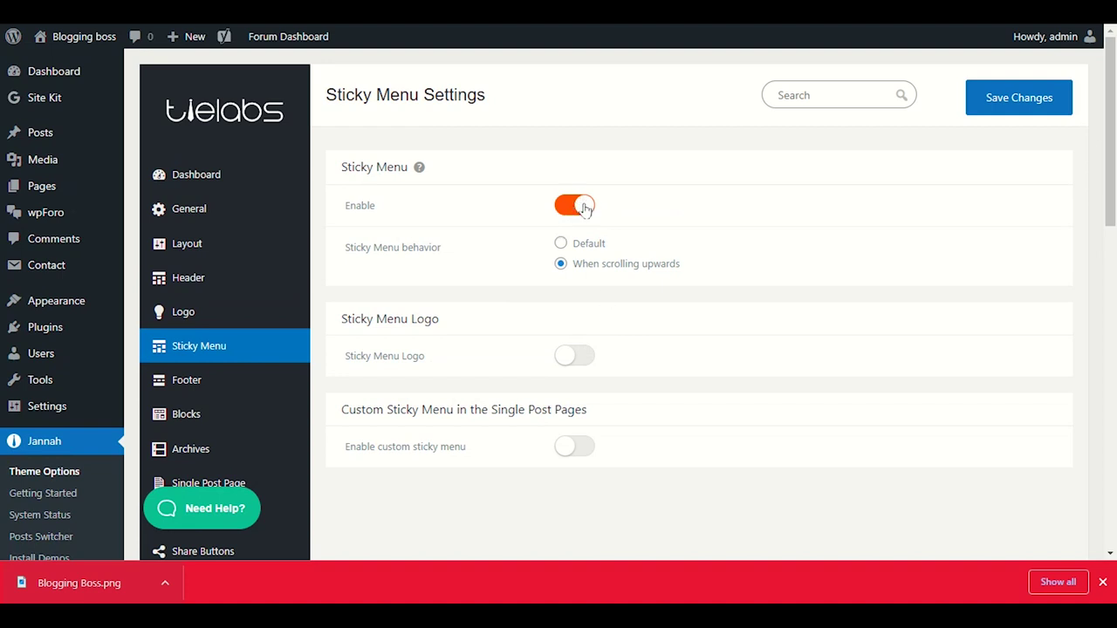
- Try the Sticky Menu Logo option, turn it back off, and save the sticky menu settings
scroll(559, 315, down, 2)
click(581, 254)
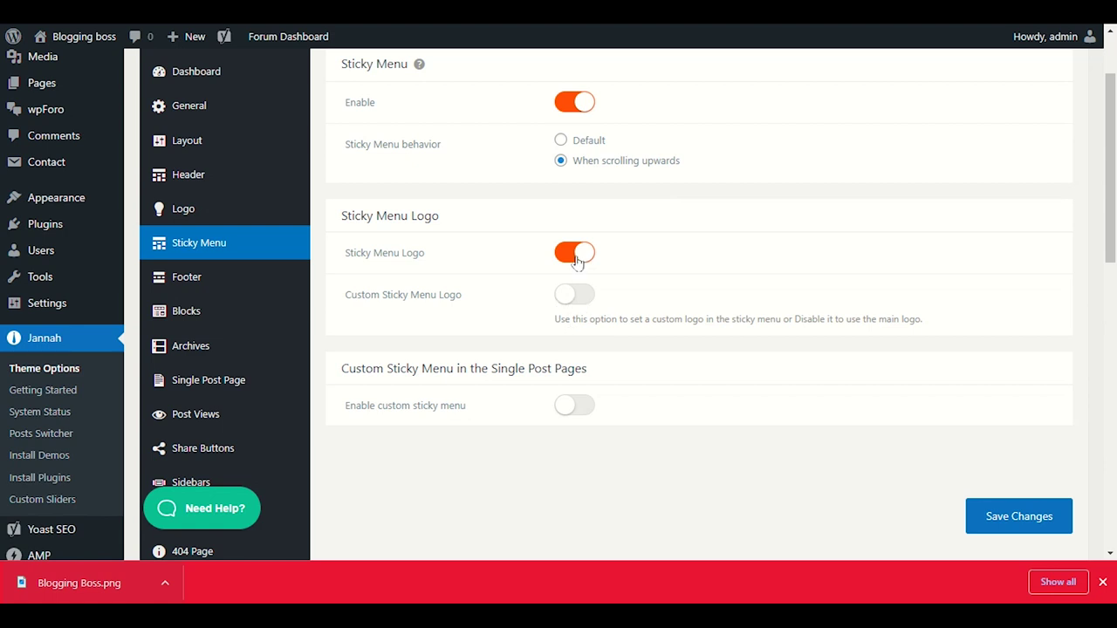
click(578, 257)
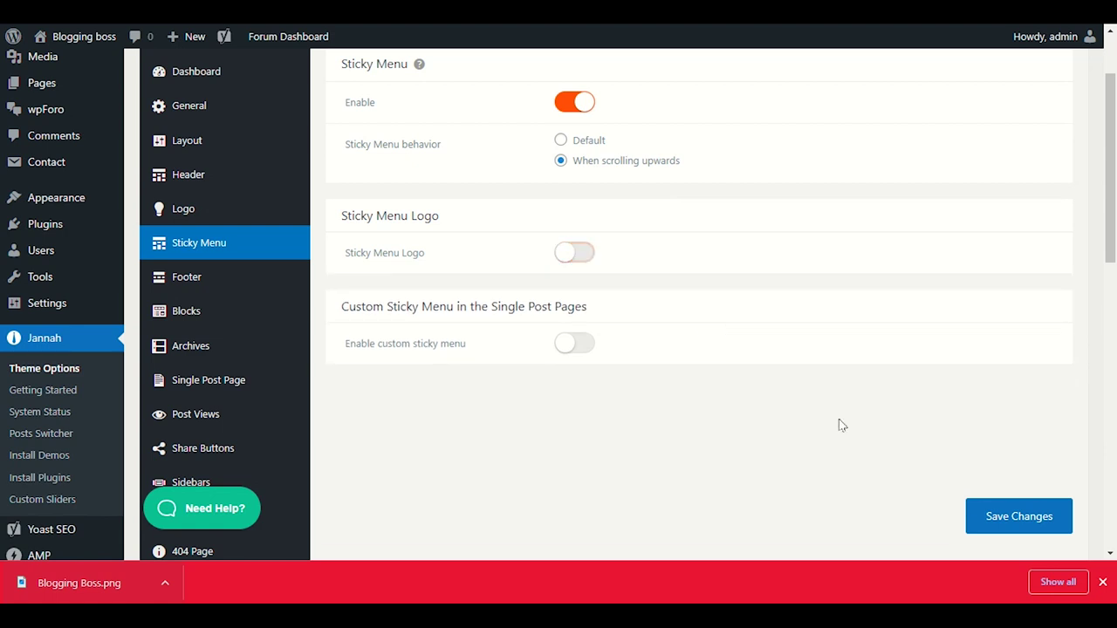
click(1029, 528)
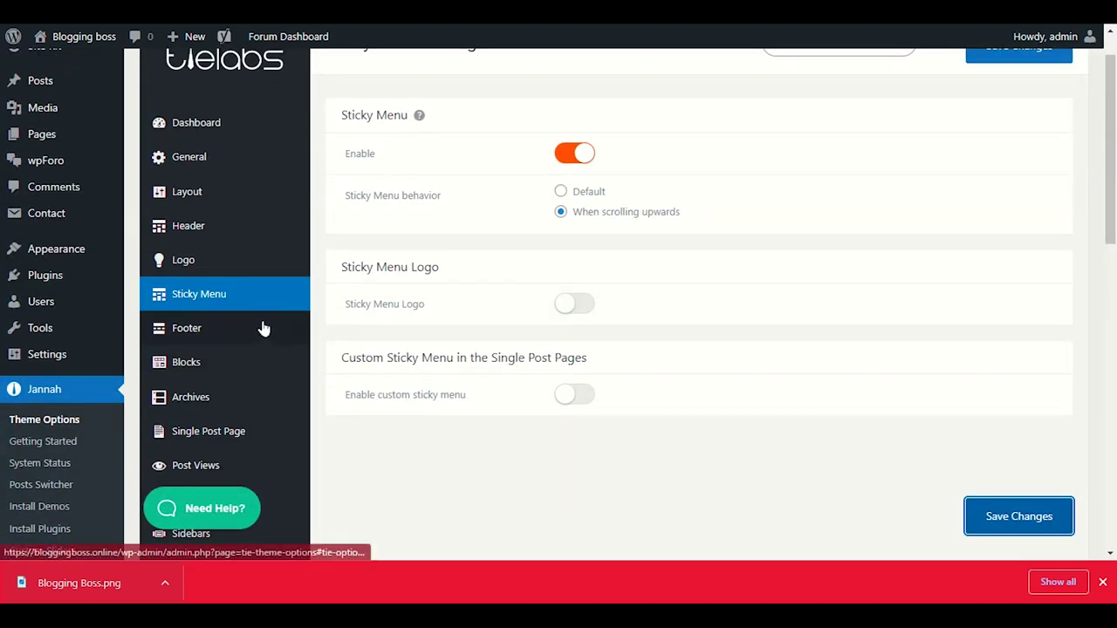
- Open the theme's Footer settings and compare the first and second footer widget area layouts with the live home page footer
click(186, 327)
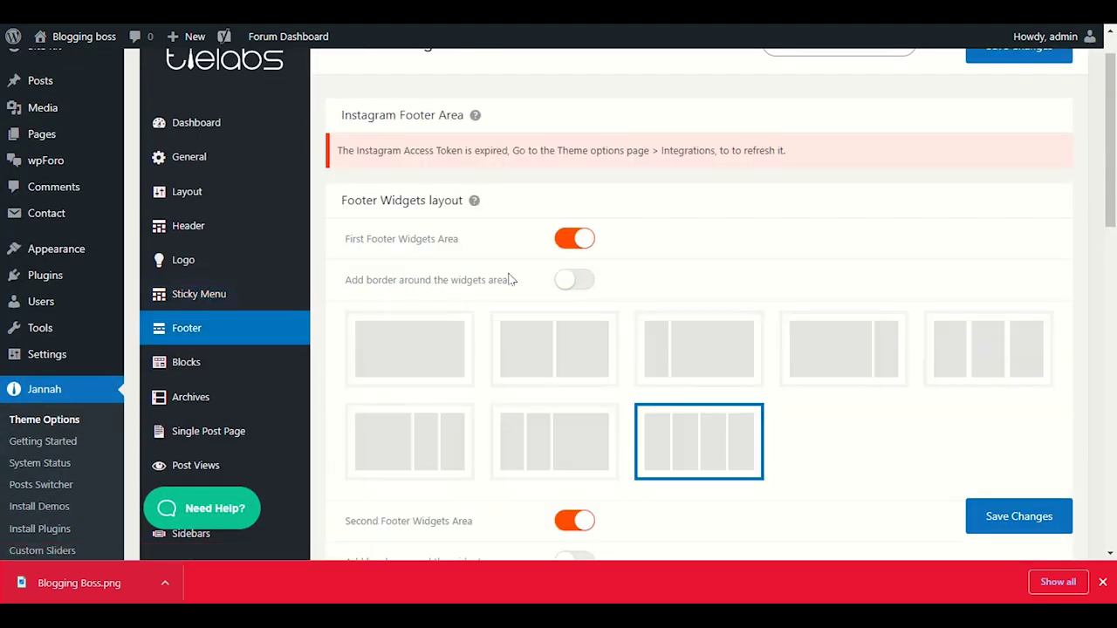
scroll(514, 367, down, 1)
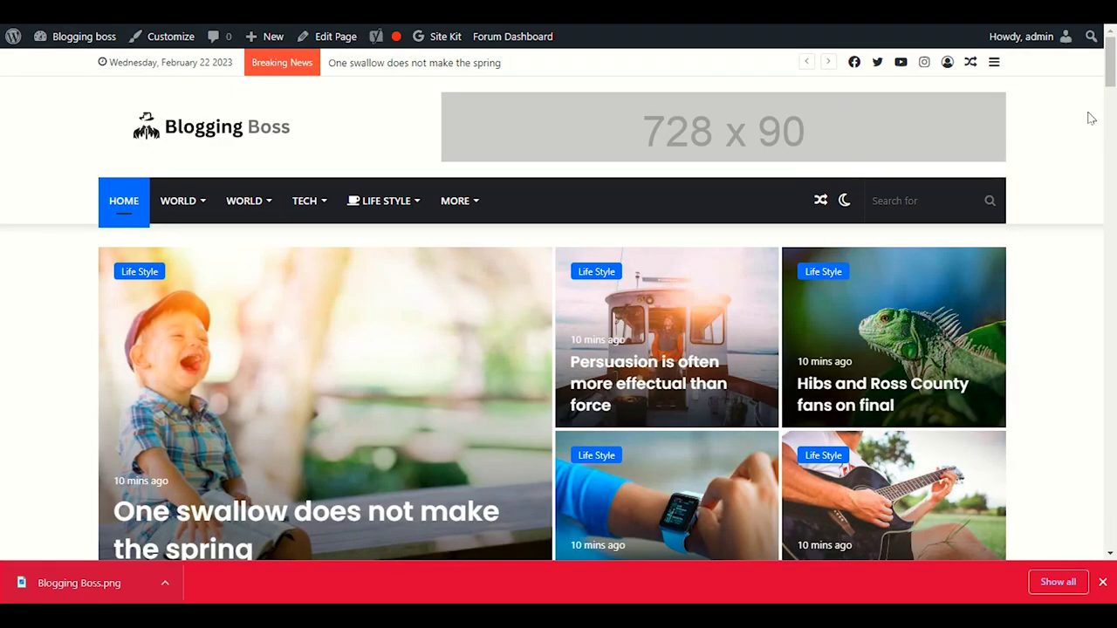
scroll(1090, 117, down, 15)
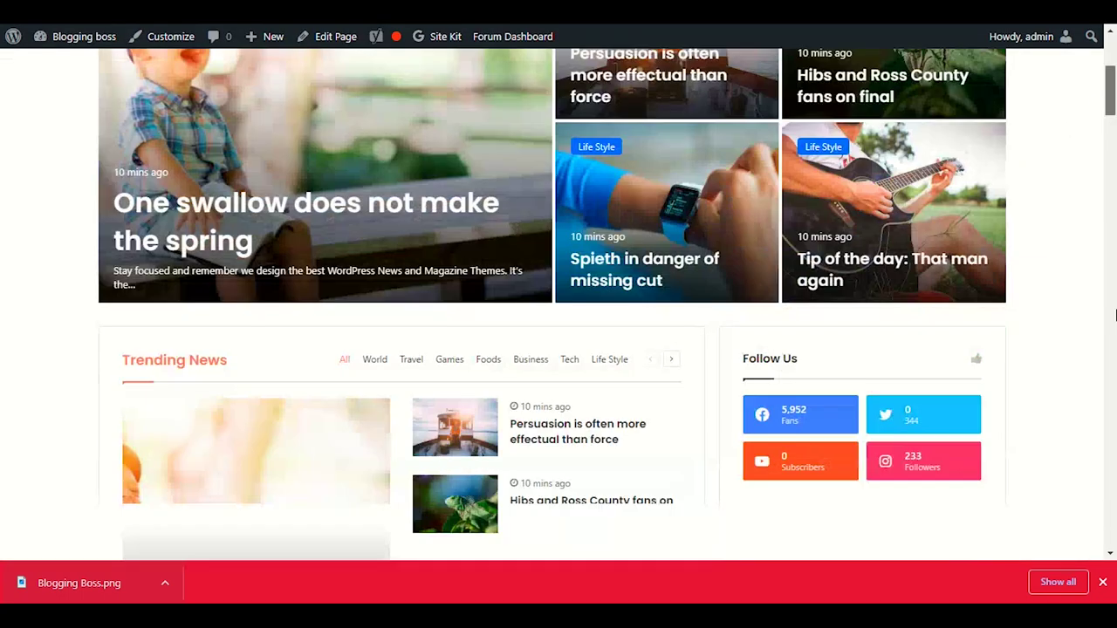
scroll(559, 297, up, 2)
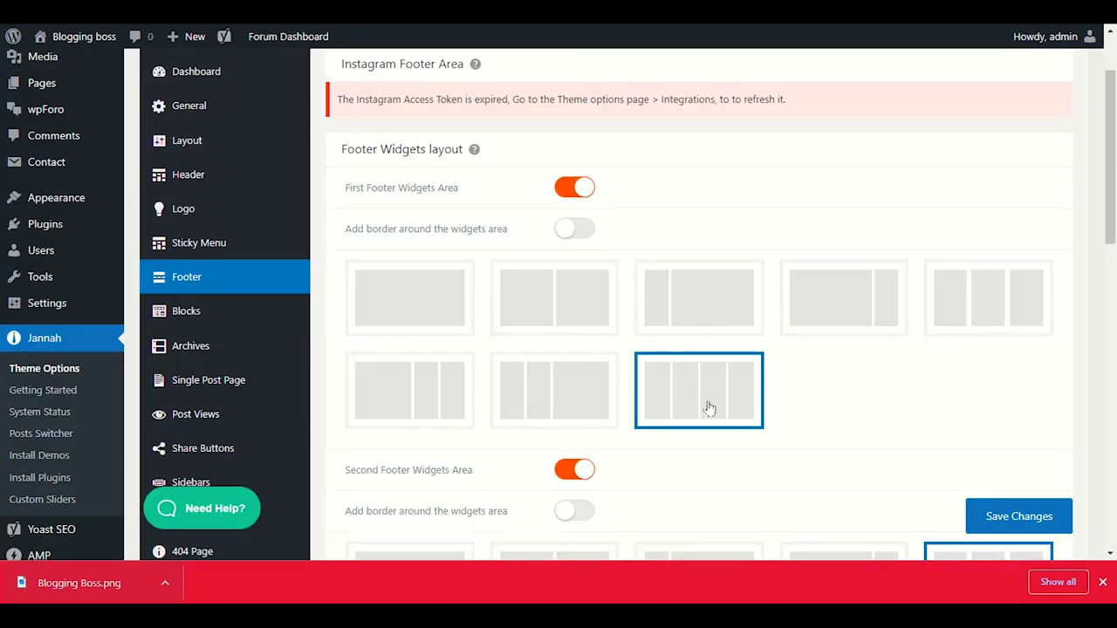
scroll(746, 384, down, 2)
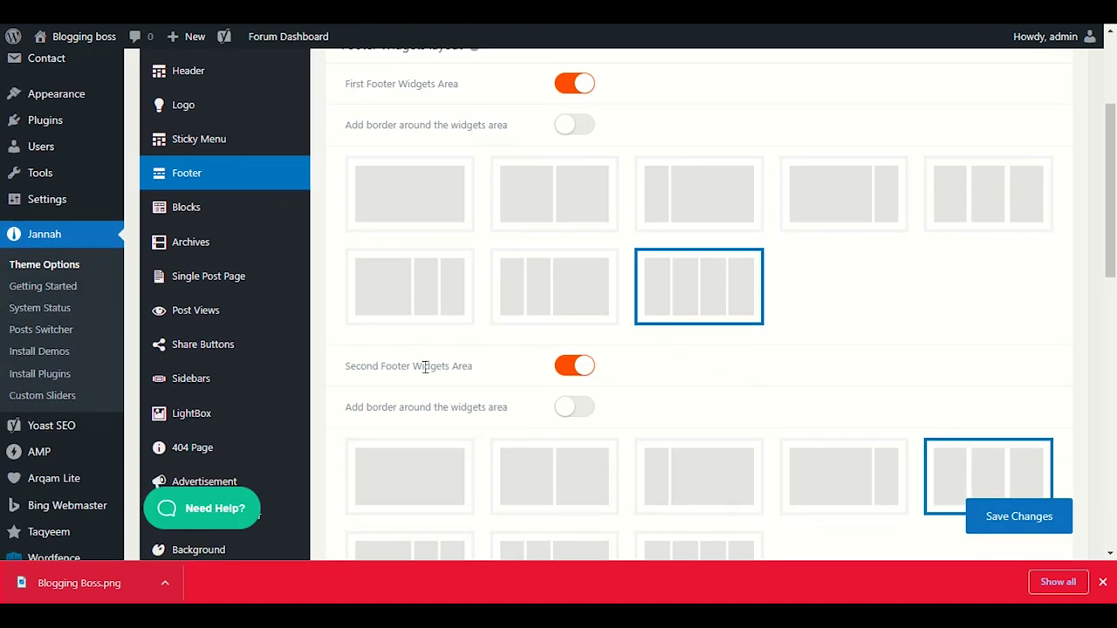
scroll(425, 368, down, 2)
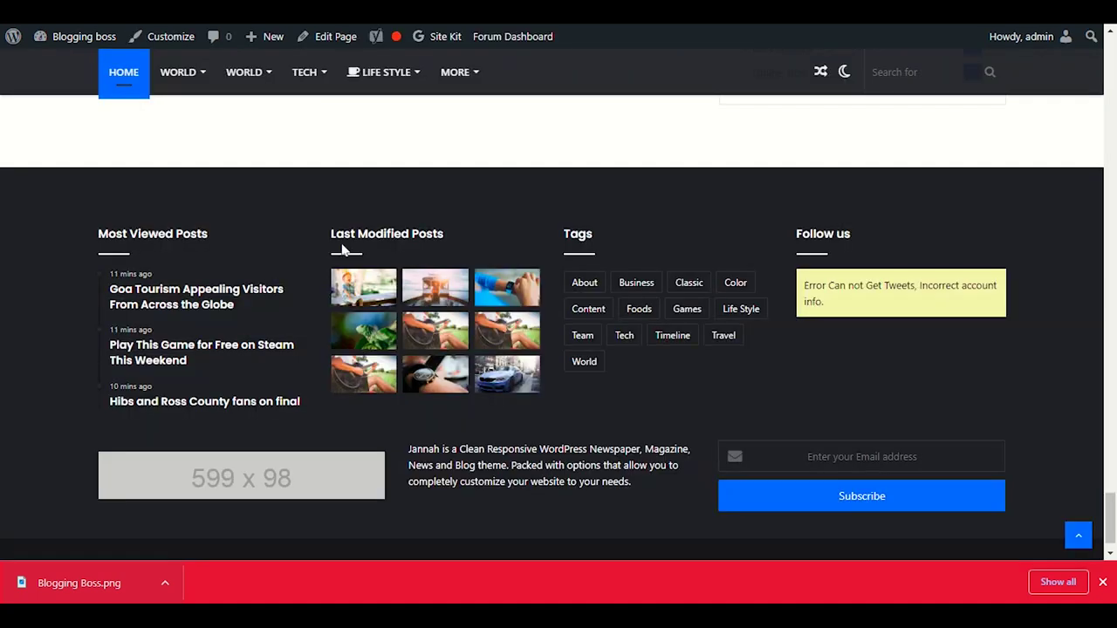
scroll(897, 465, down, 1)
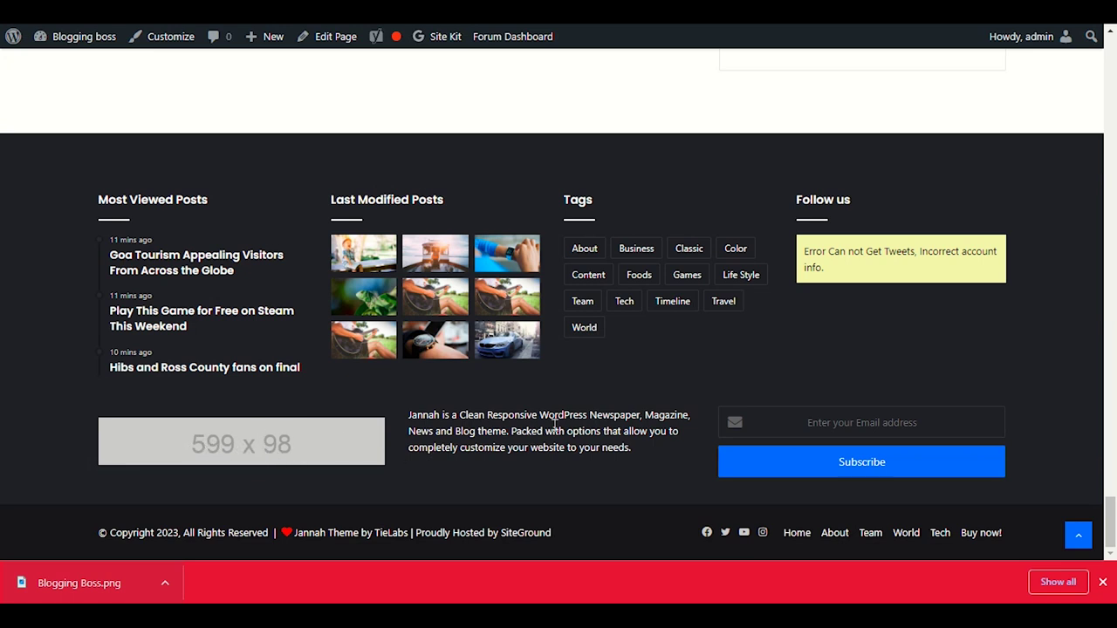
drag(649, 452, 404, 414)
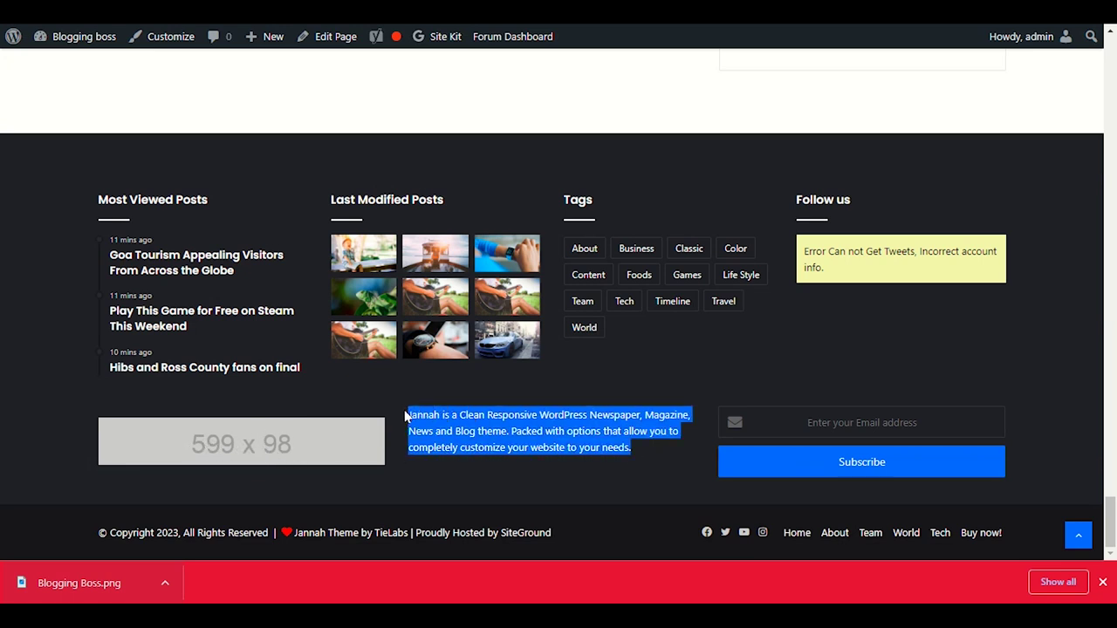
click(417, 419)
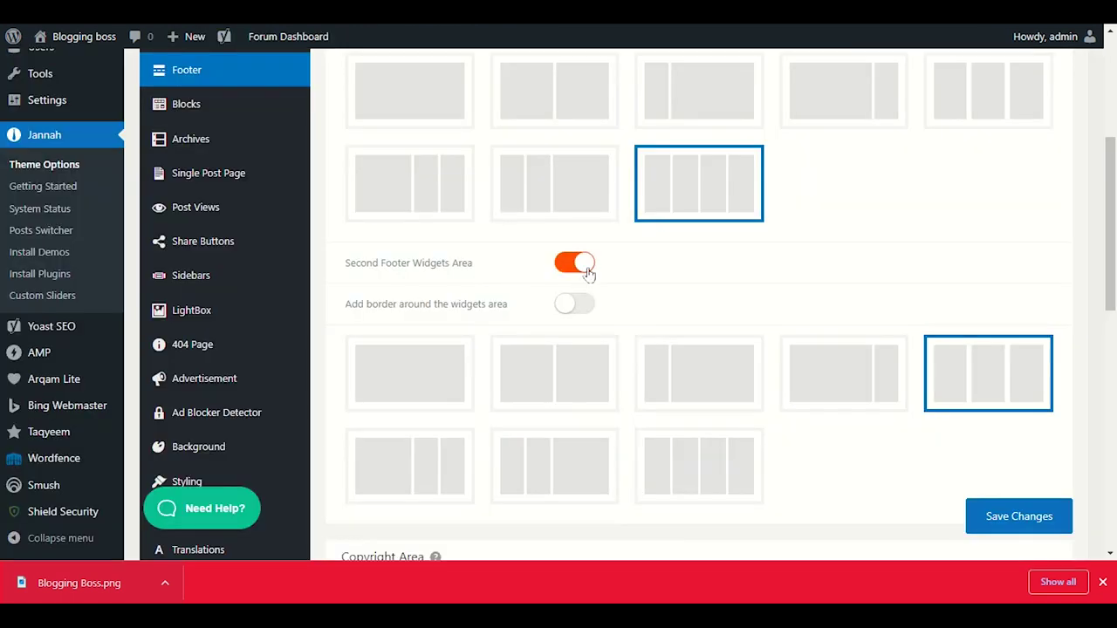
- Examine the Copyright Area options and the Footer Text One markup against the copyright line in the live site's footer
scroll(690, 382, down, 4)
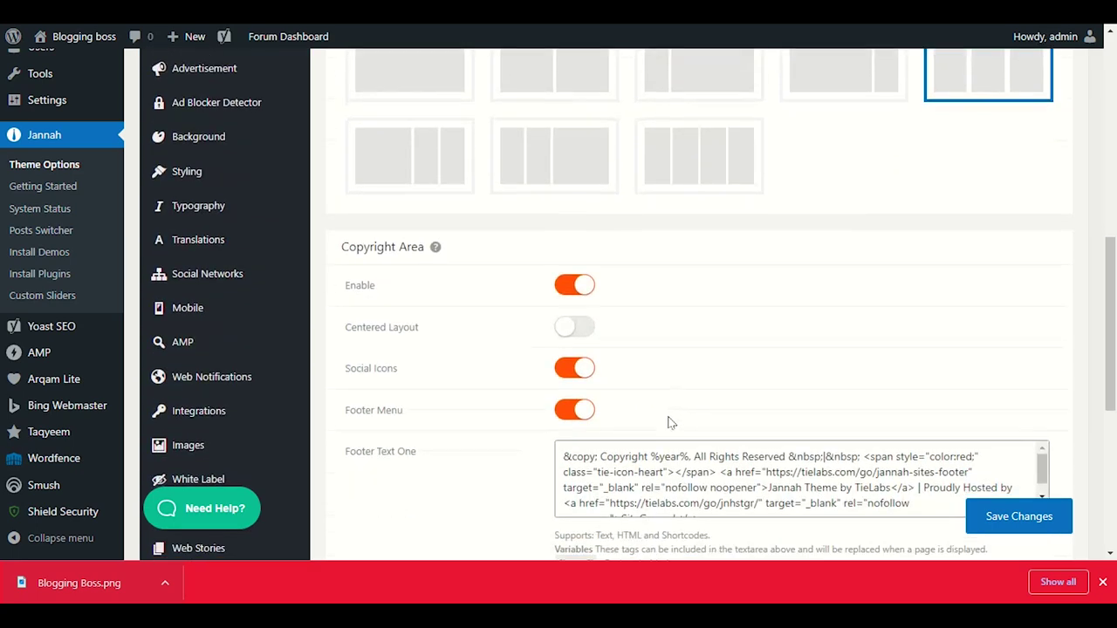
scroll(550, 185, down, 1)
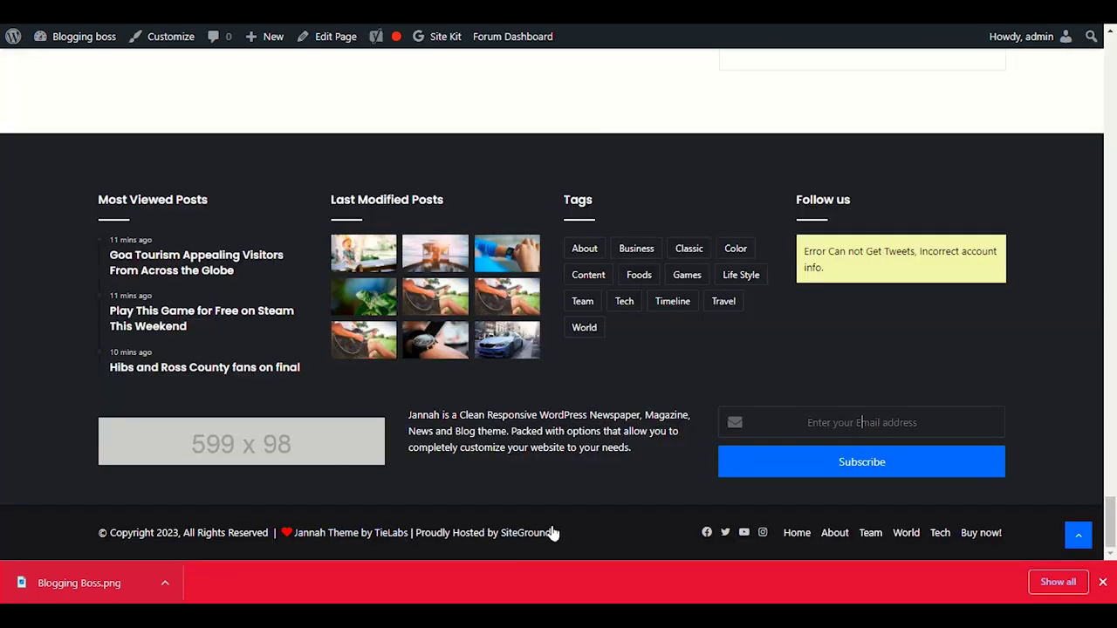
triple_click(12, 525)
click(576, 534)
triple_click(451, 541)
click(199, 550)
drag(199, 550, 97, 534)
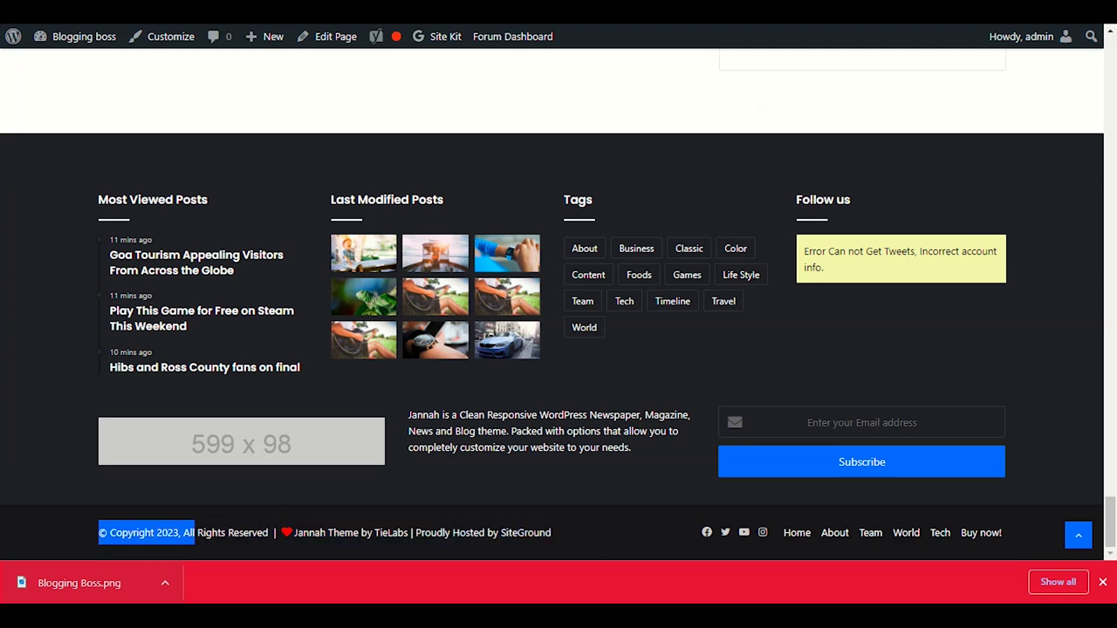
key(ctrl+Tab)
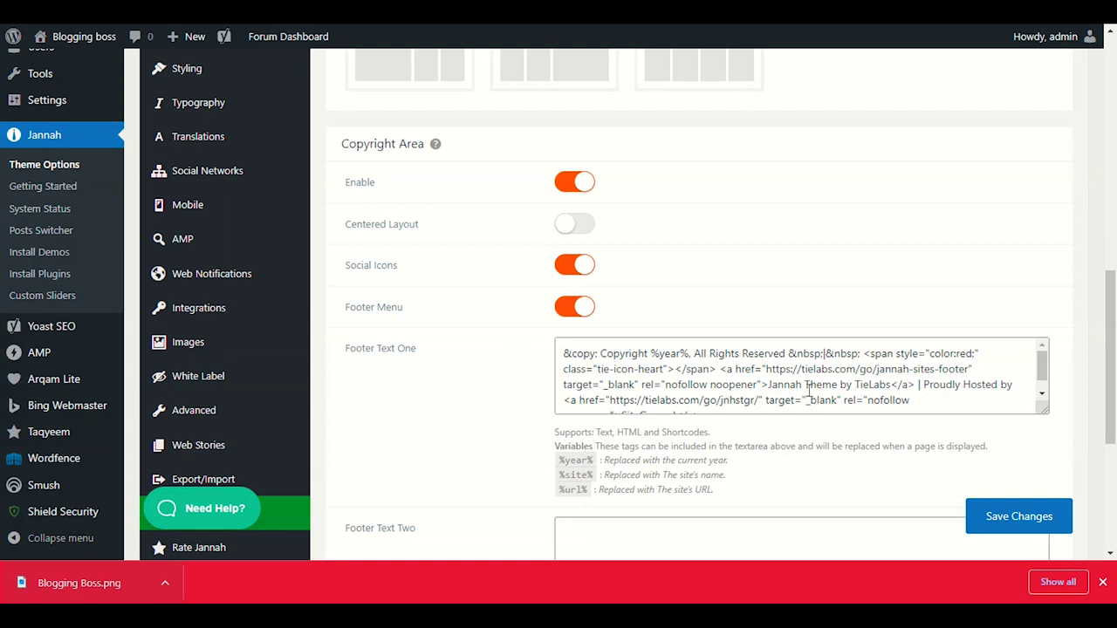
scroll(808, 390, down, 1)
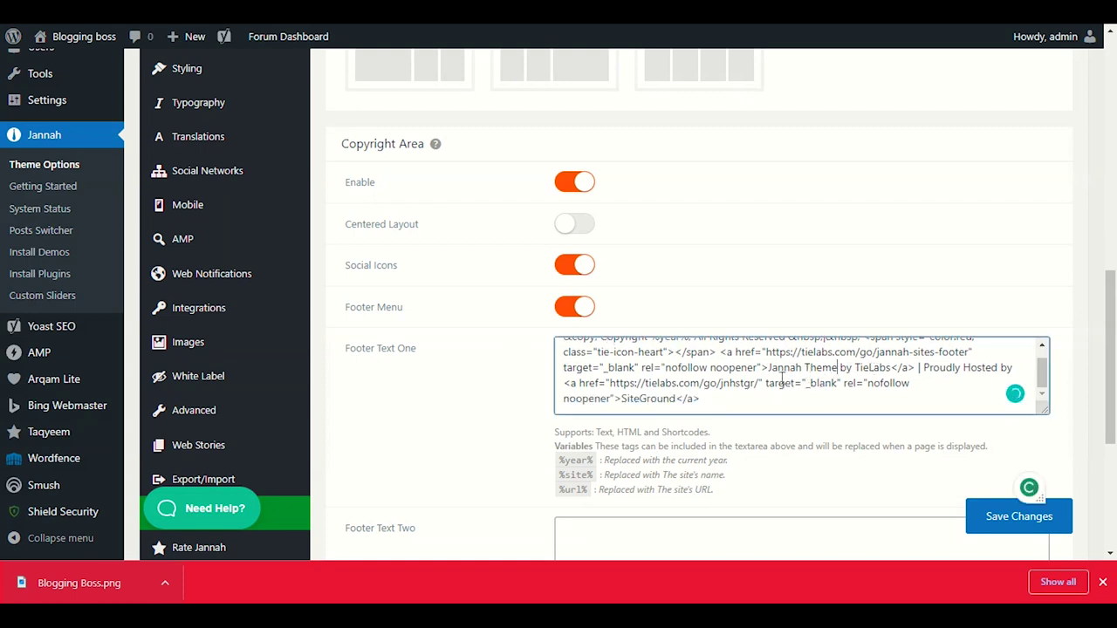
drag(661, 366, 757, 367)
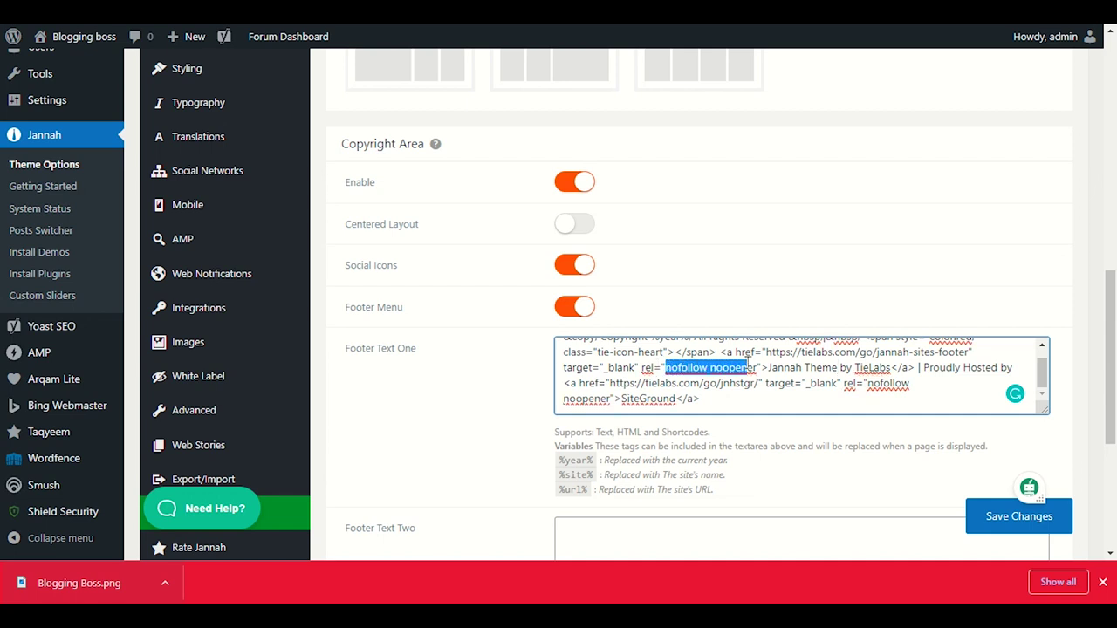
click(832, 352)
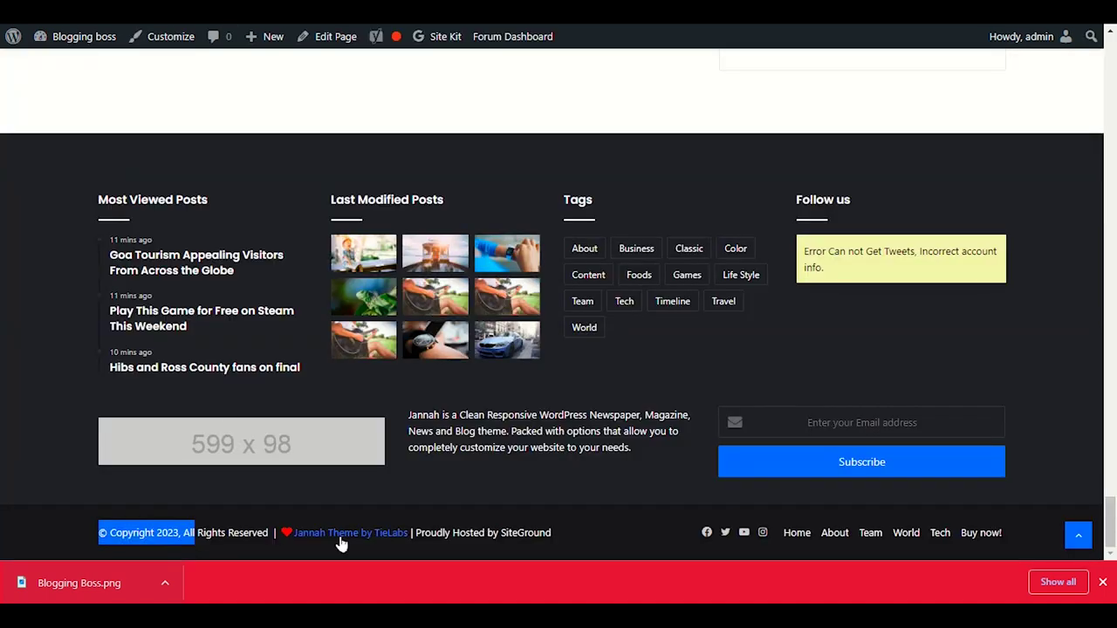
- Replace the "Jannah Theme by TieLabs" link text in Footer Text One with "Bloggign Boss" and save the footer settings
drag(278, 535, 410, 532)
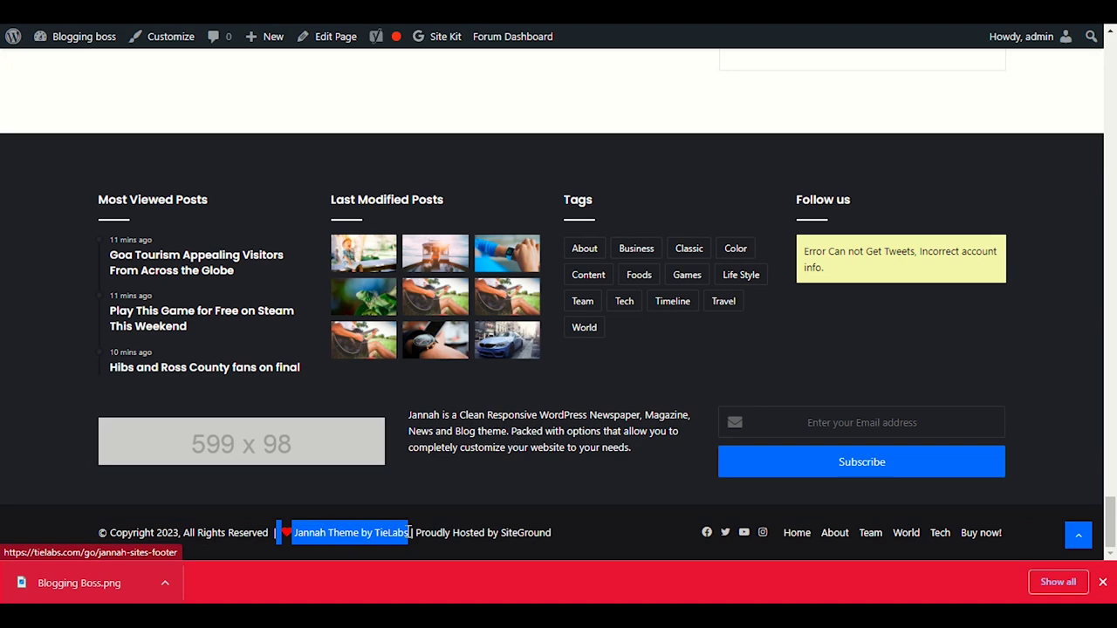
key(ctrl+Tab)
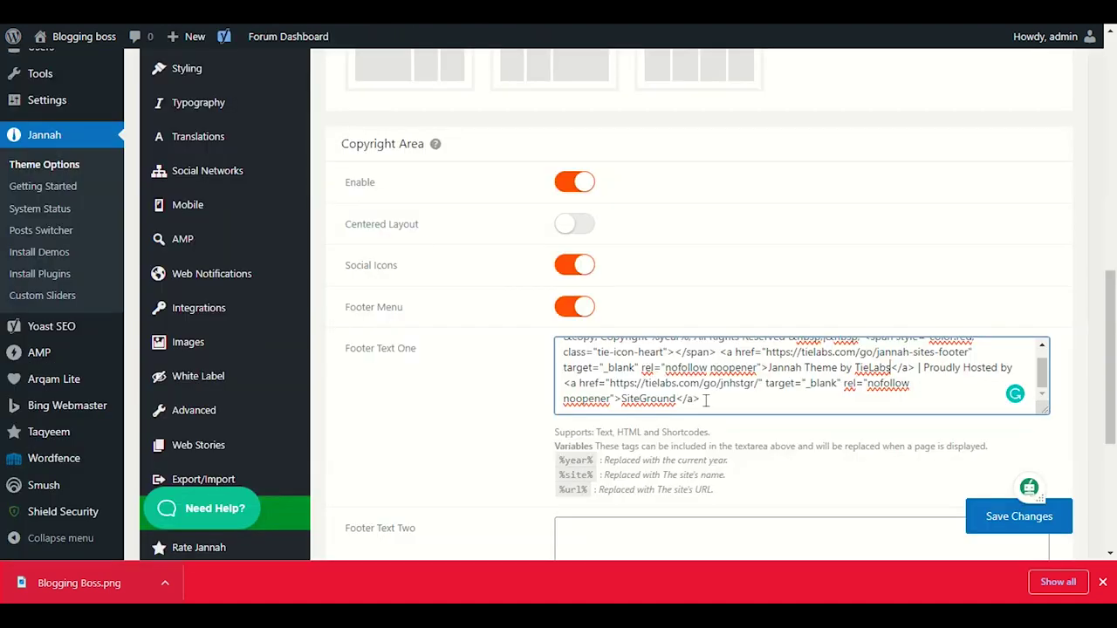
drag(890, 368, 772, 373)
key(ctrl+c)
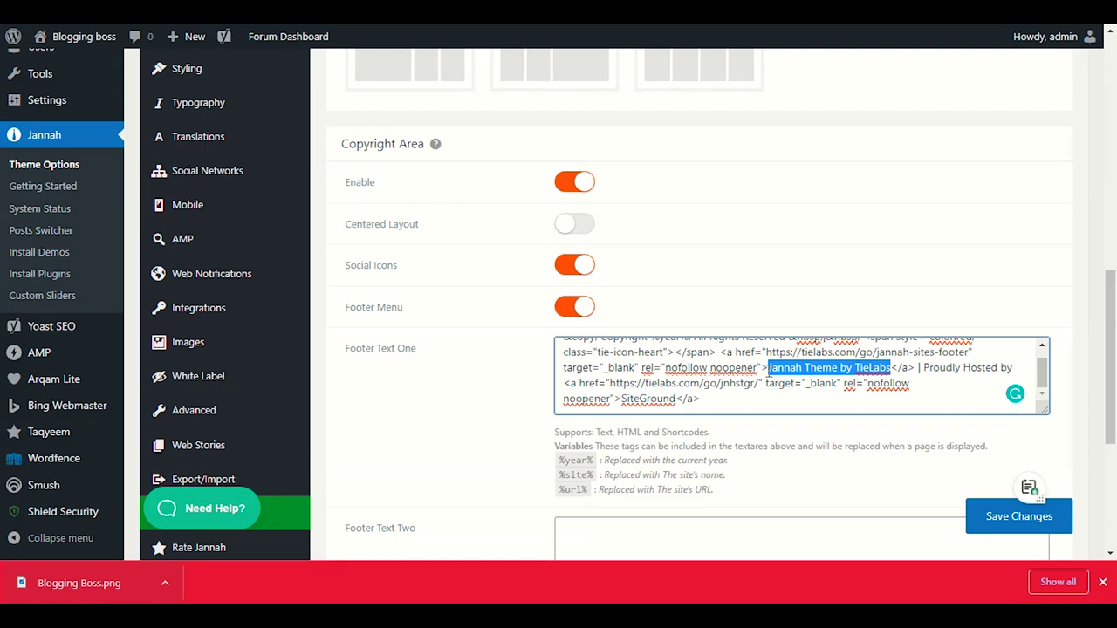
text(B)
text(loggign)
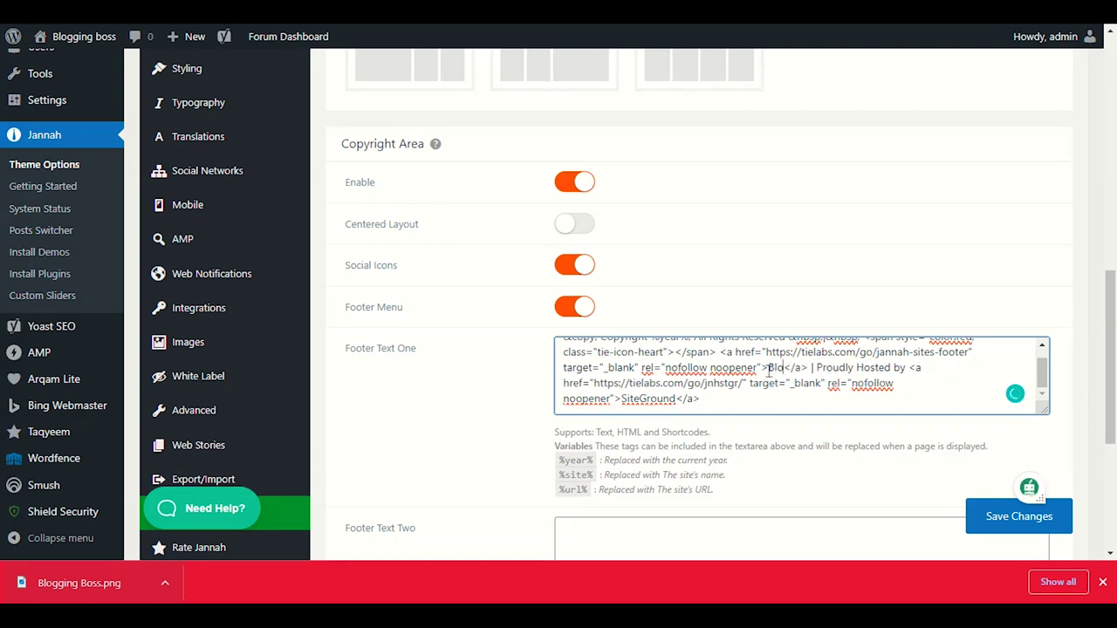
text( Boss)
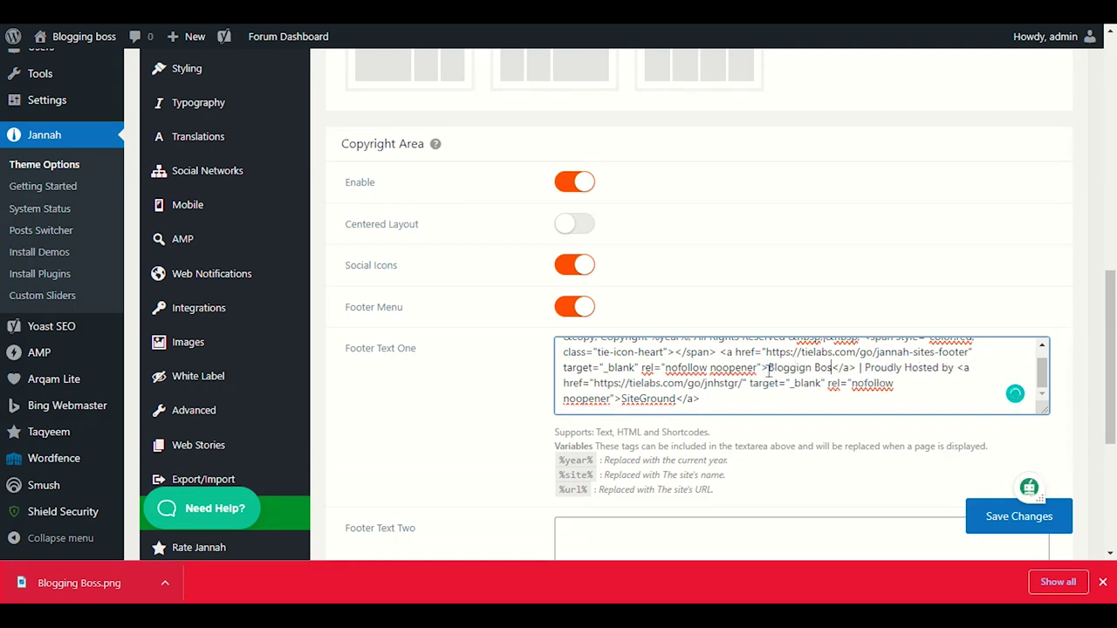
click(1052, 524)
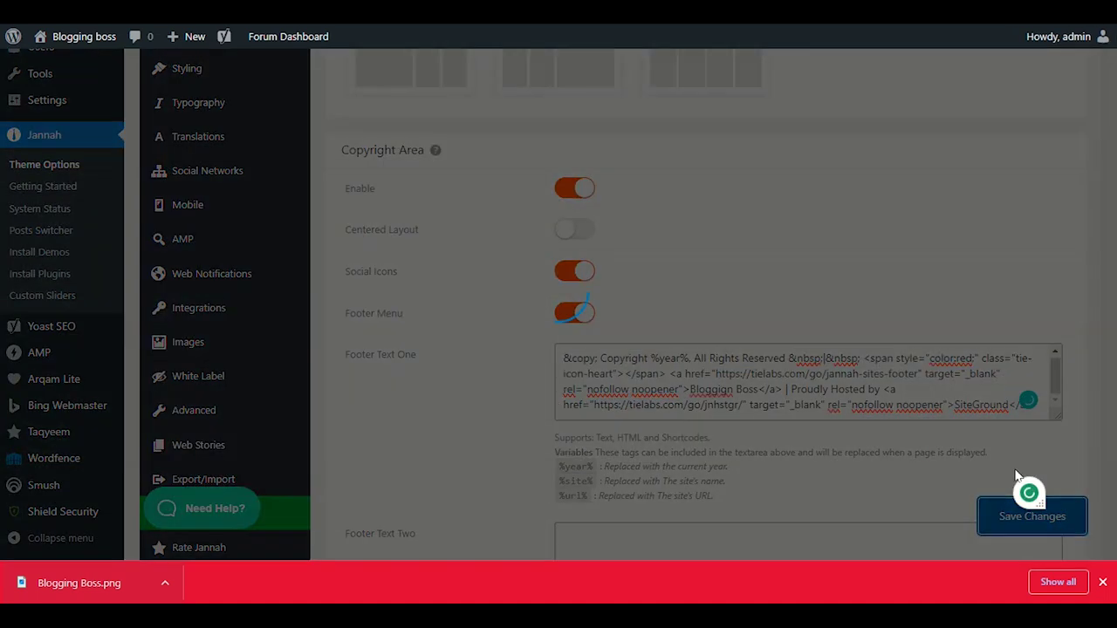
- Reload the live home page to check the copyright line in the footer
key(ctrl+Tab)
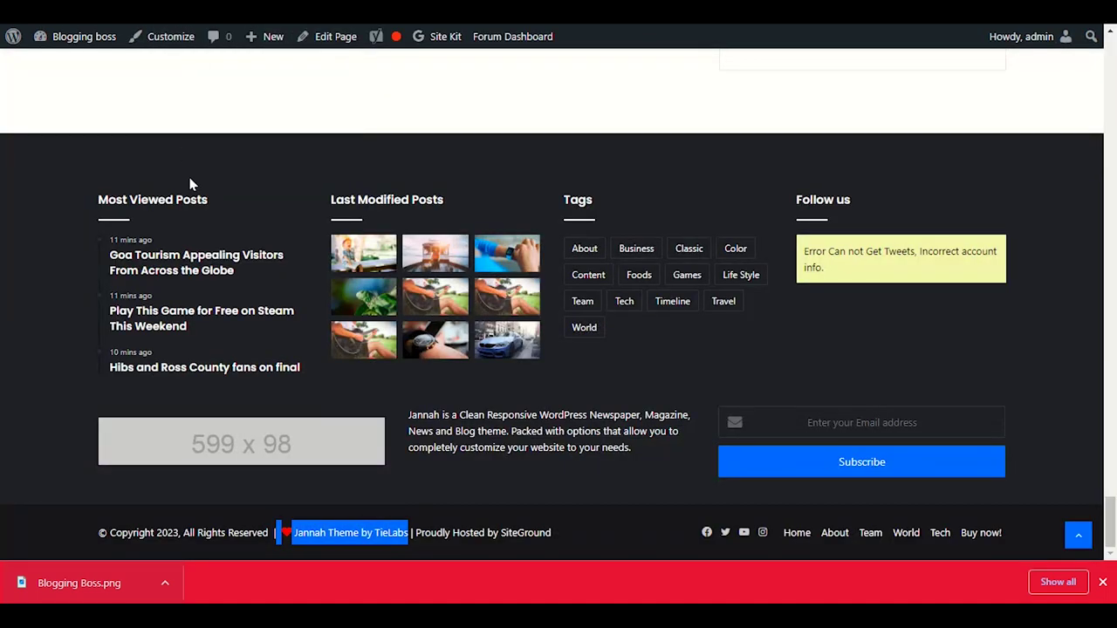
right_click(187, 178)
click(210, 229)
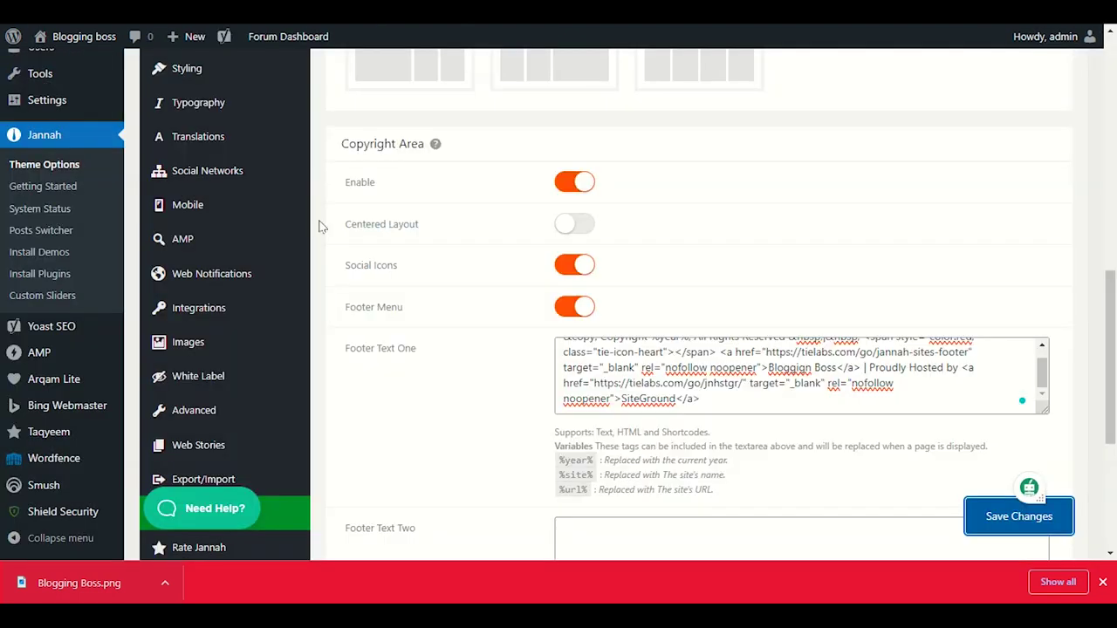
- Review the Back to top button option, try that button on the live home page, and save the footer settings
scroll(425, 376, down, 2)
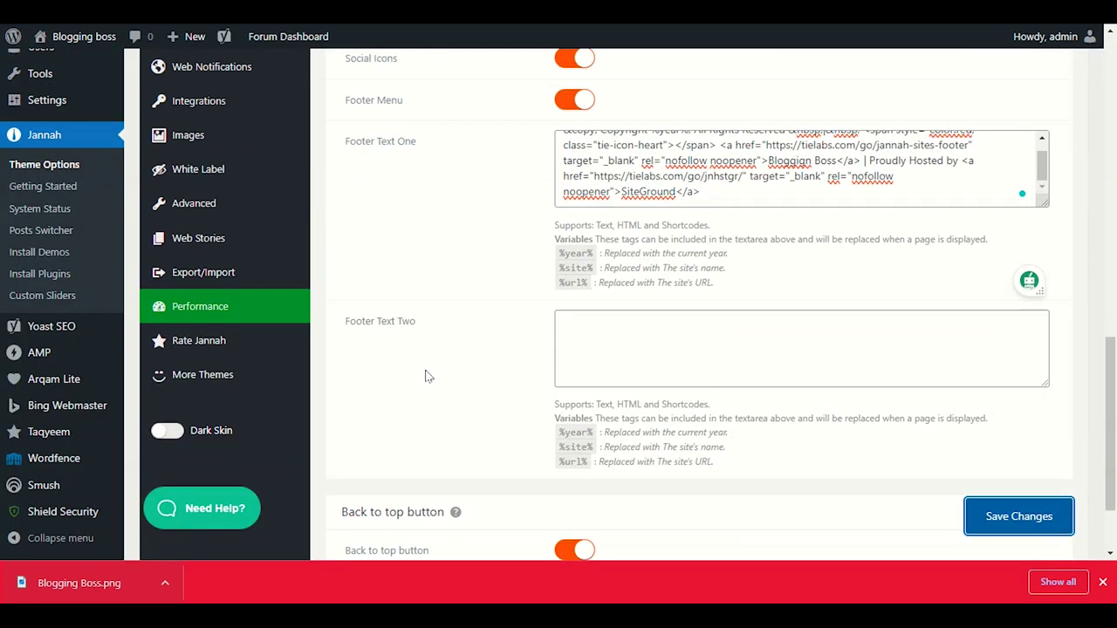
scroll(429, 376, down, 1)
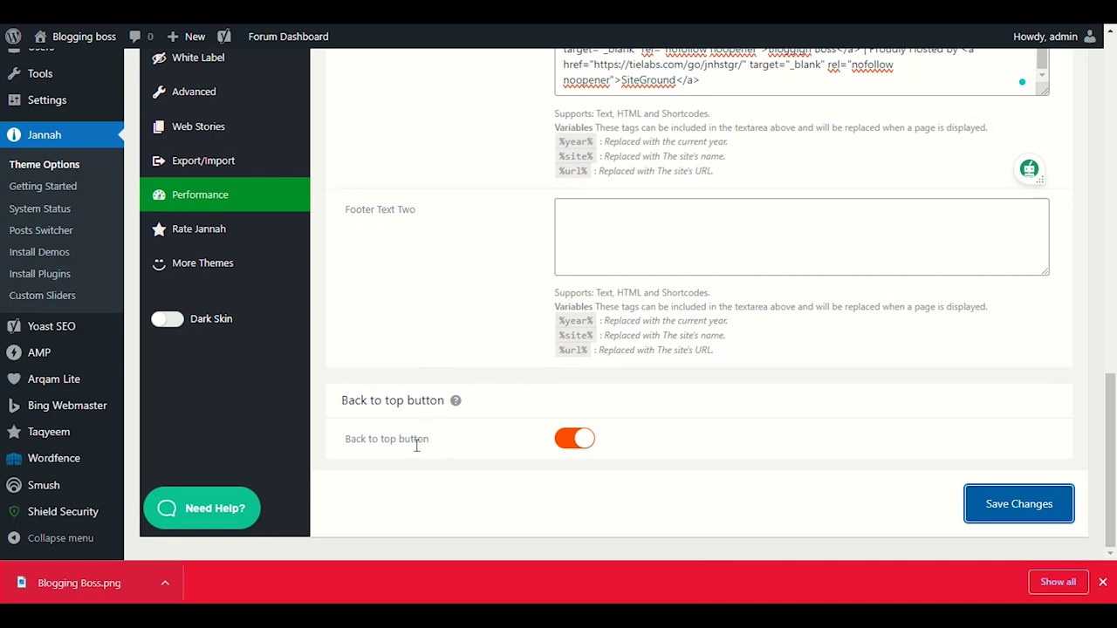
drag(357, 440, 468, 442)
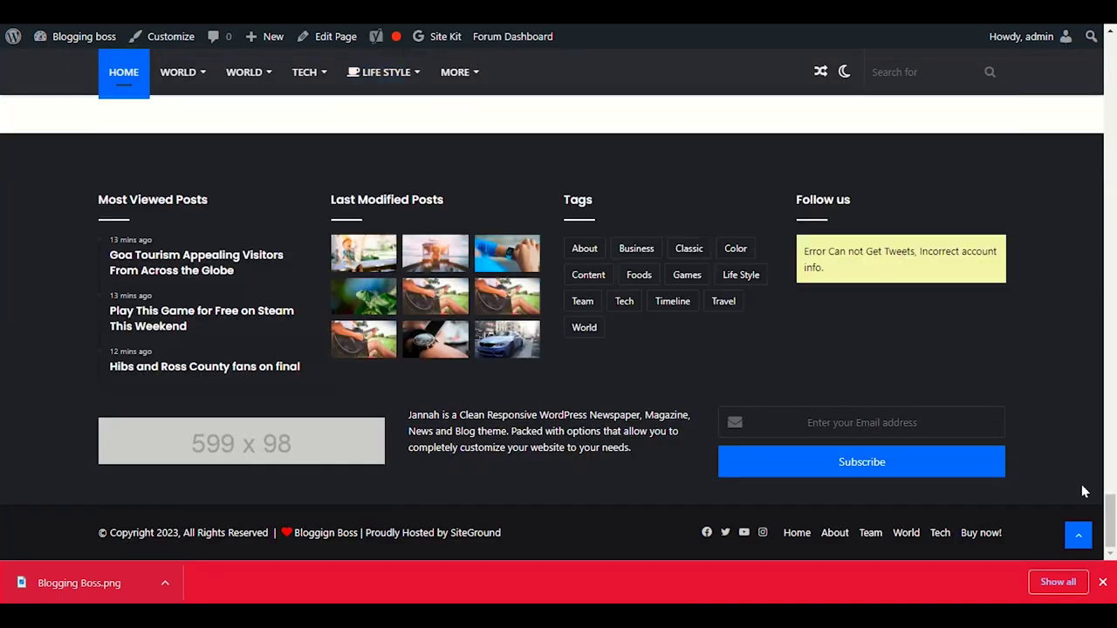
click(1078, 534)
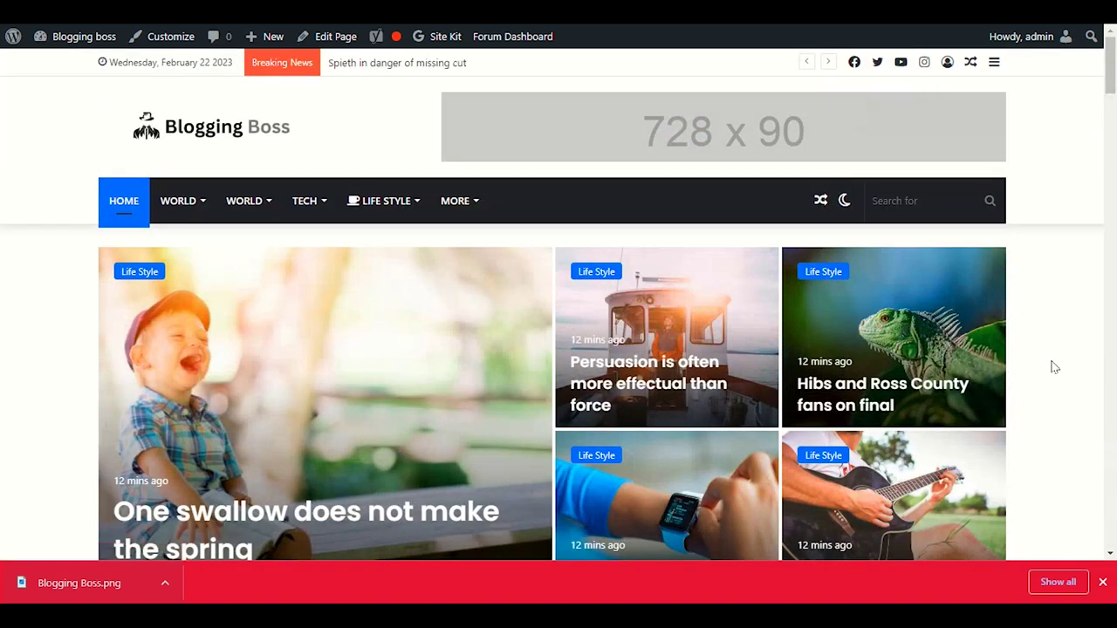
drag(1111, 87, 1111, 52)
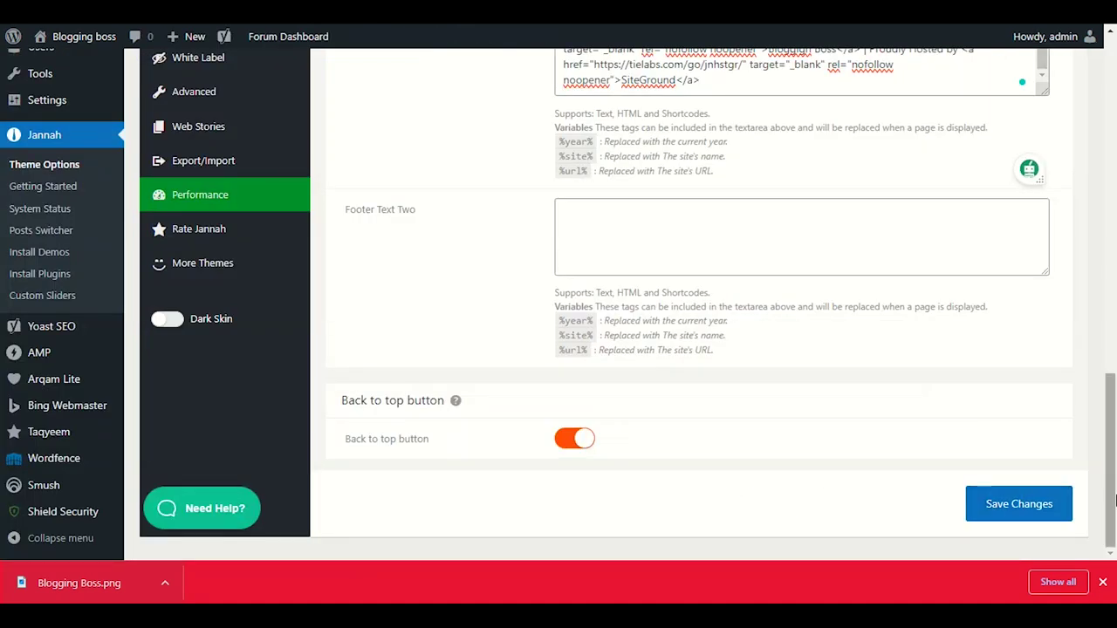
click(999, 506)
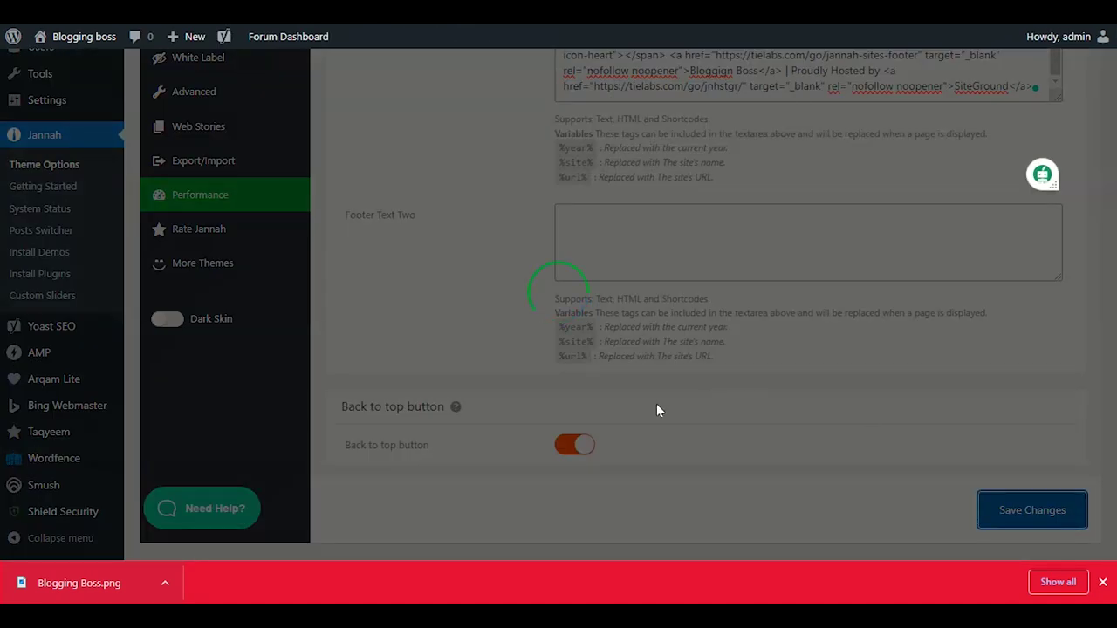
- Open the theme's Blocks settings and compare the block head styles with the Trending News heading on the live home page
scroll(532, 407, up, 10)
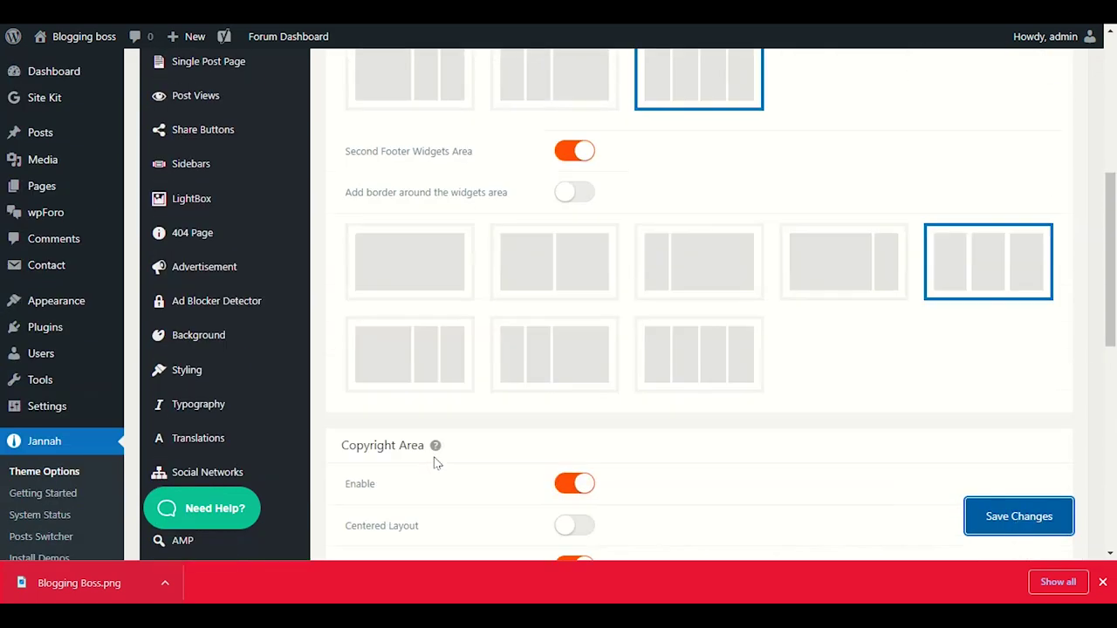
click(239, 314)
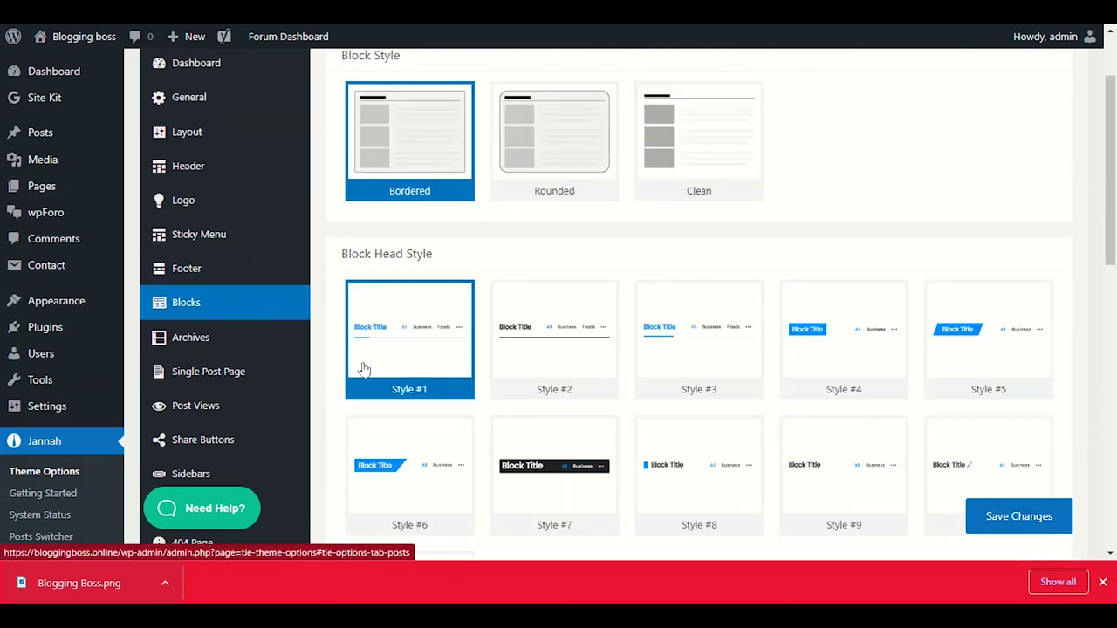
click(84, 36)
scroll(319, 172, down, 5)
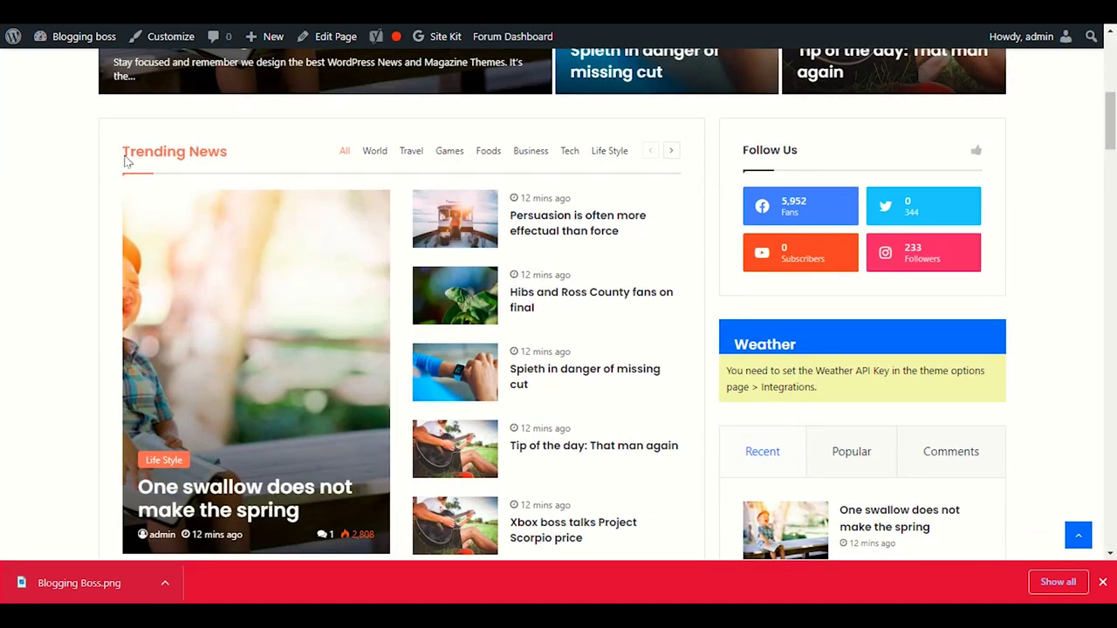
drag(118, 161, 256, 162)
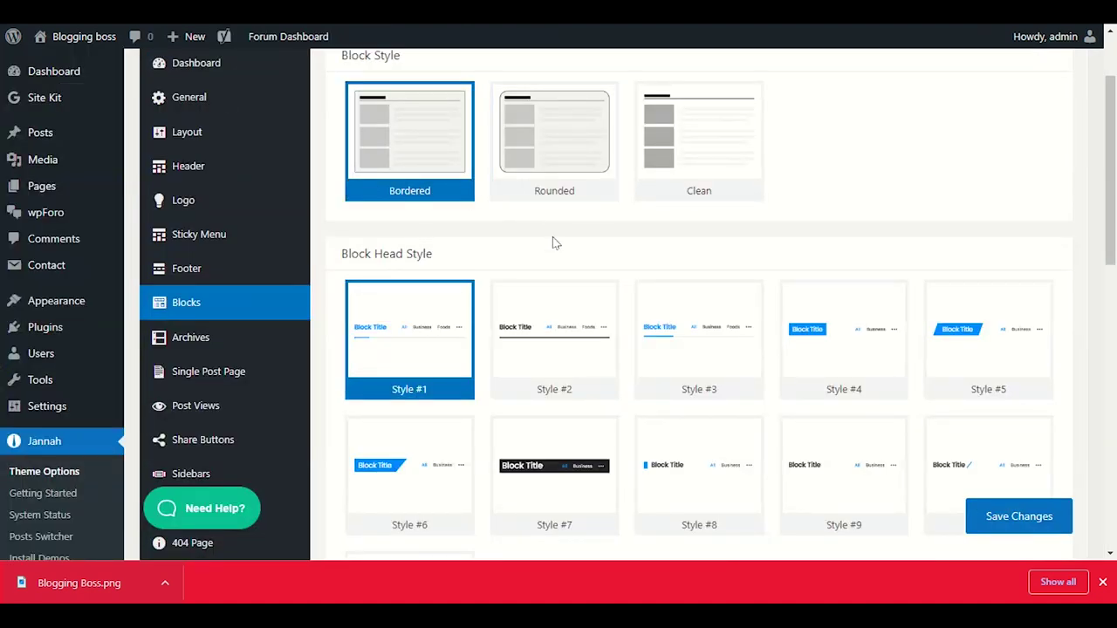
- Set the Block Head Style to Style #7 and save the blocks settings
scroll(554, 244, down, 1)
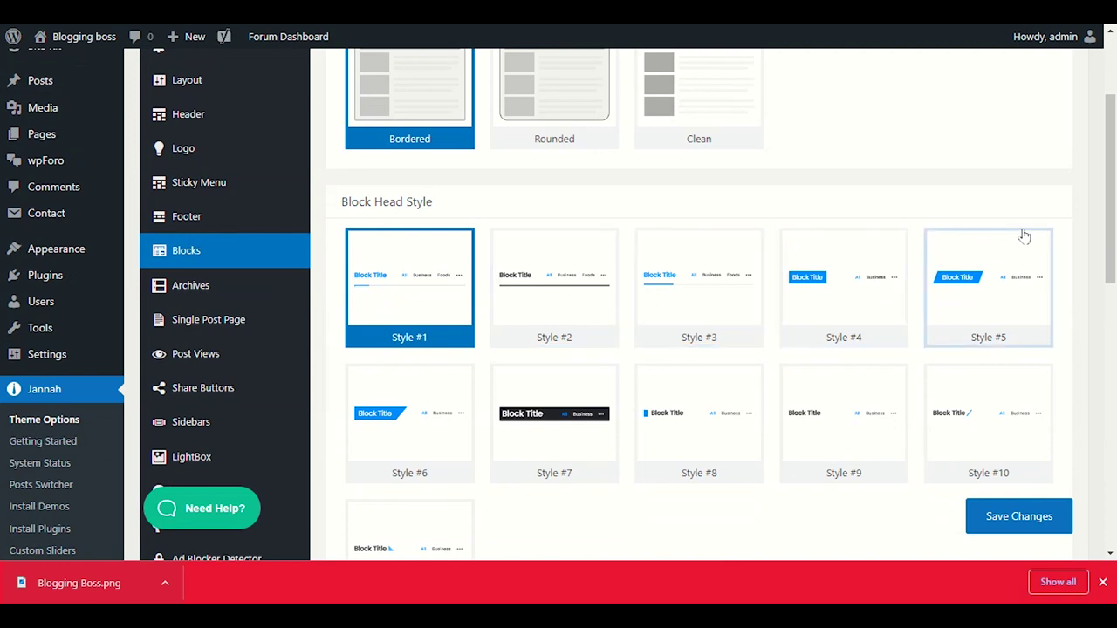
scroll(665, 253, down, 1)
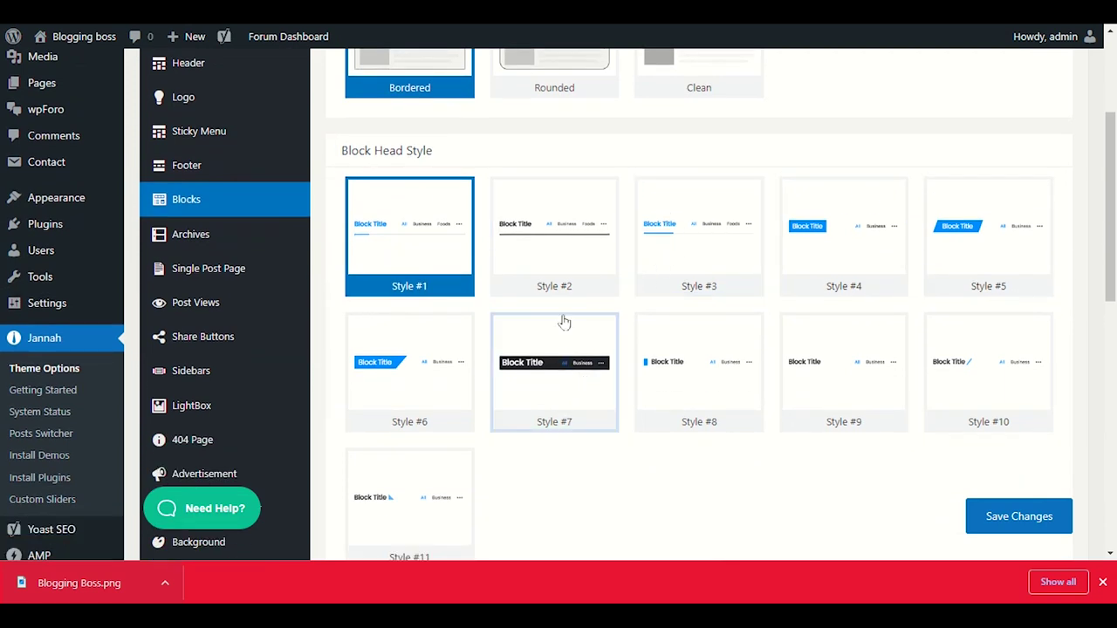
click(558, 380)
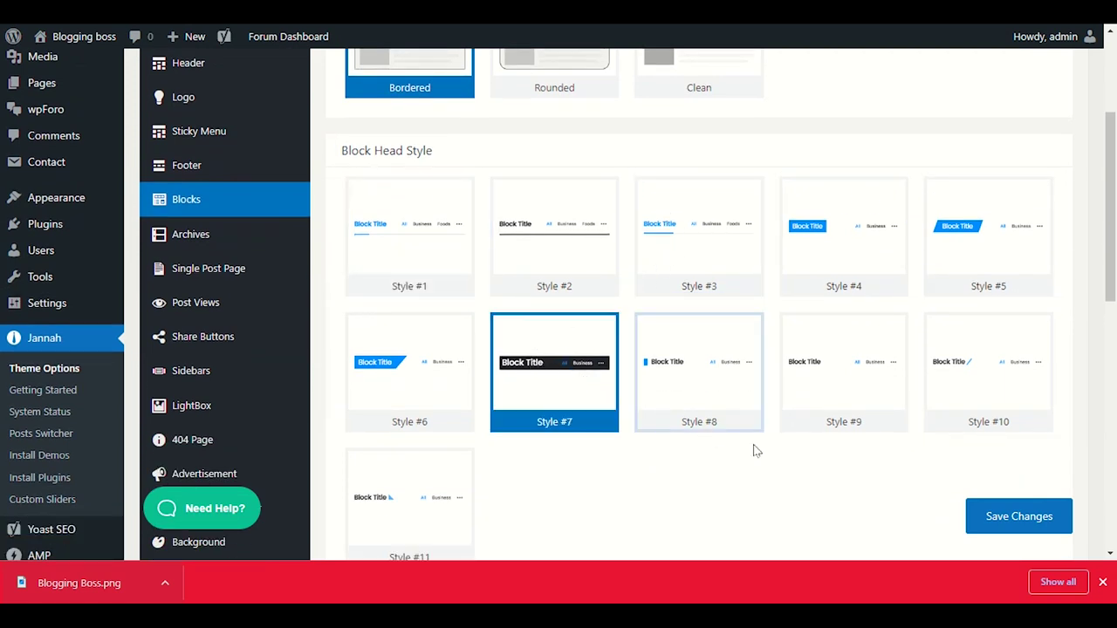
click(1026, 518)
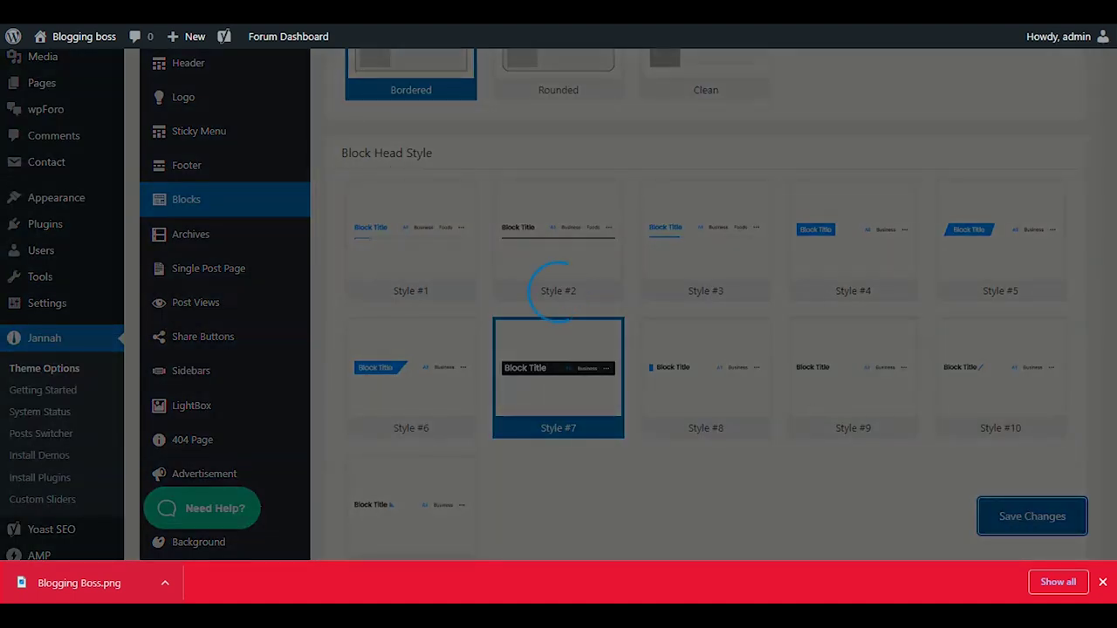
- Reload the live home page to check the Trending News block's heading style
click(201, 10)
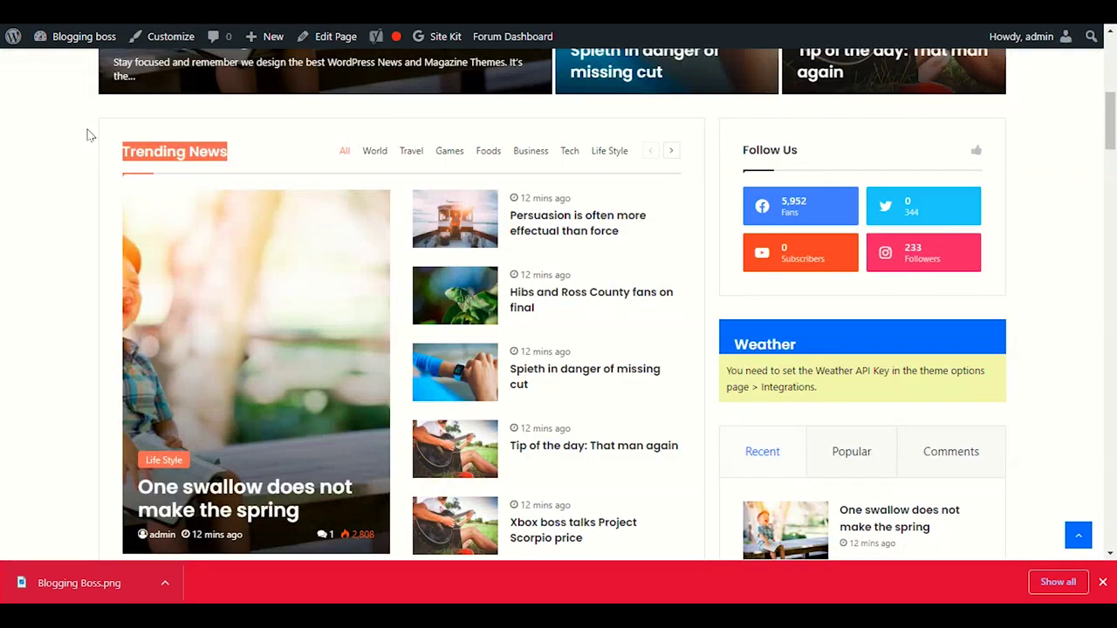
click(298, 153)
right_click(301, 138)
click(332, 183)
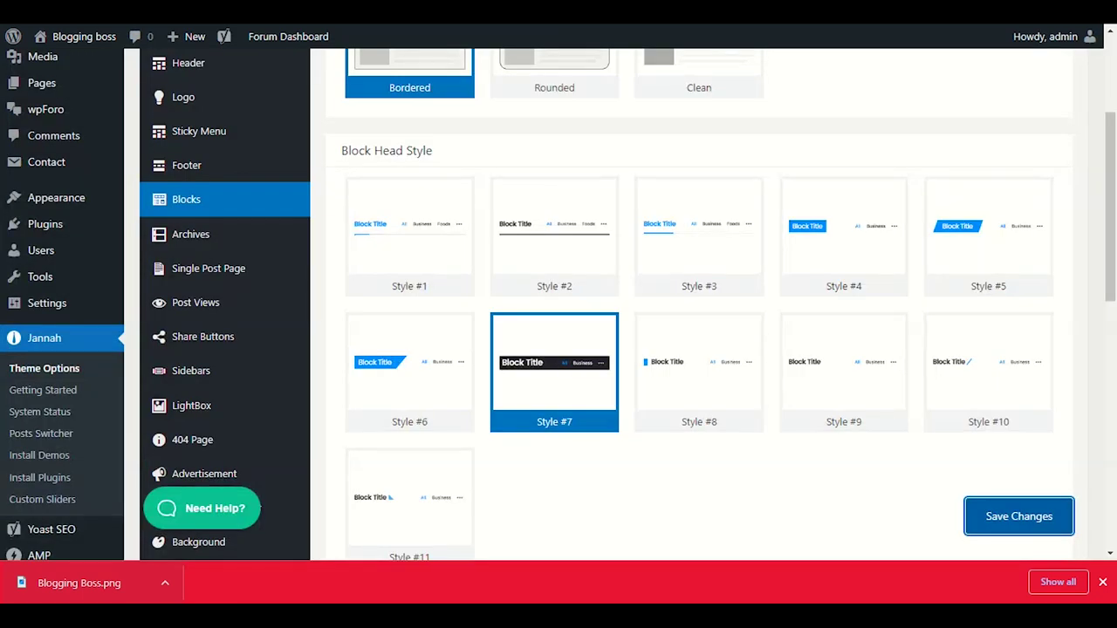
- Examine the Blocks Meta Settings and Sliders Settings against the post details shown on the live home page
scroll(523, 274, down, 5)
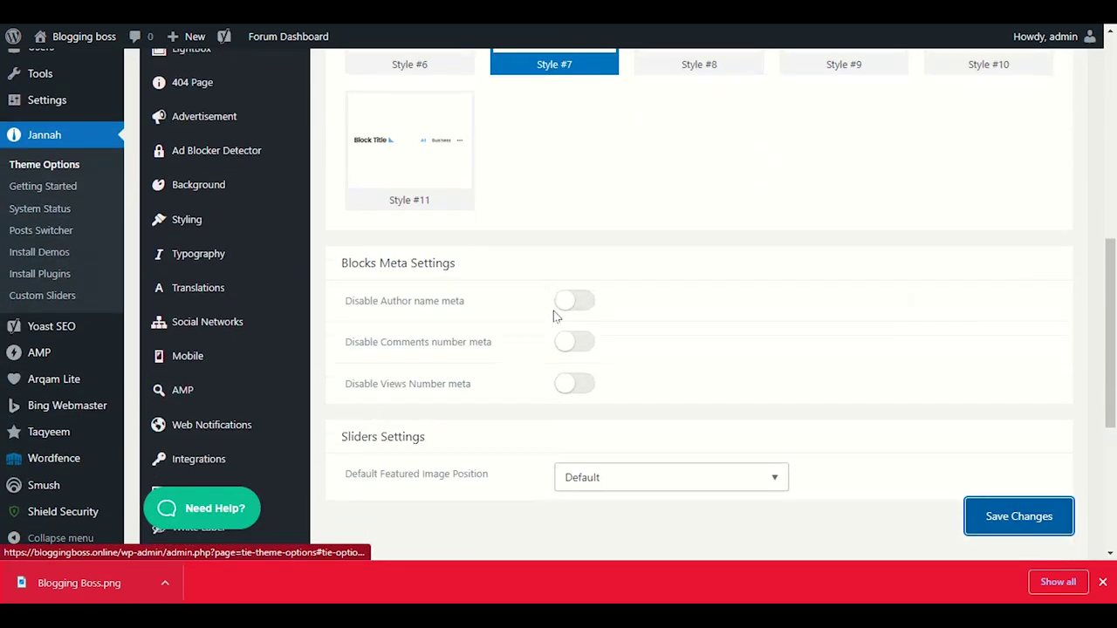
scroll(563, 395, down, 2)
scroll(627, 246, up, 1)
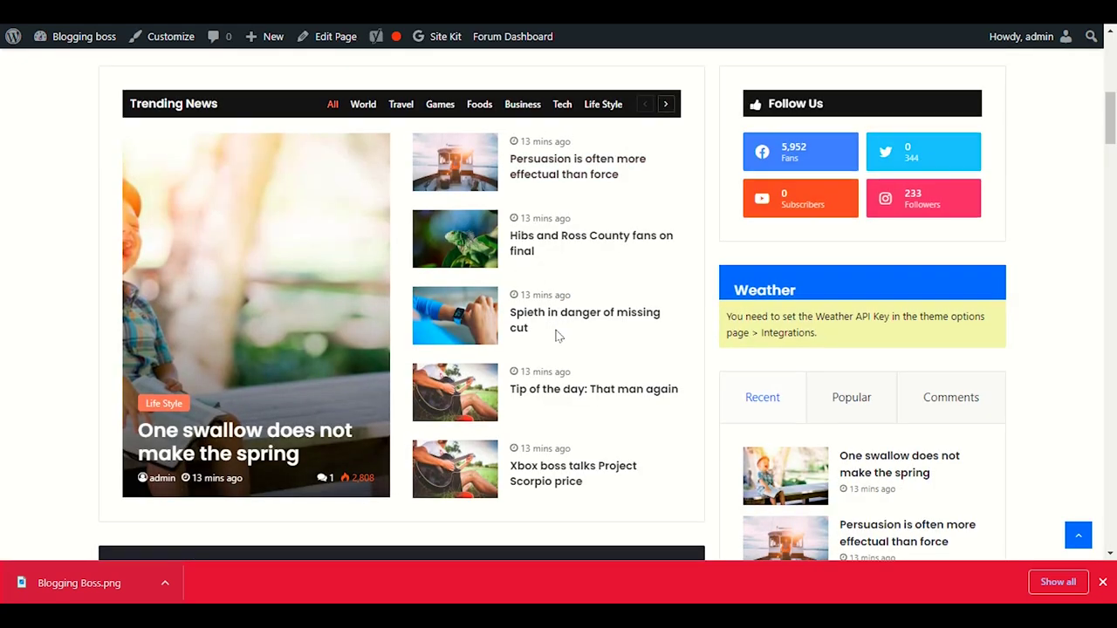
scroll(561, 330, up, 2)
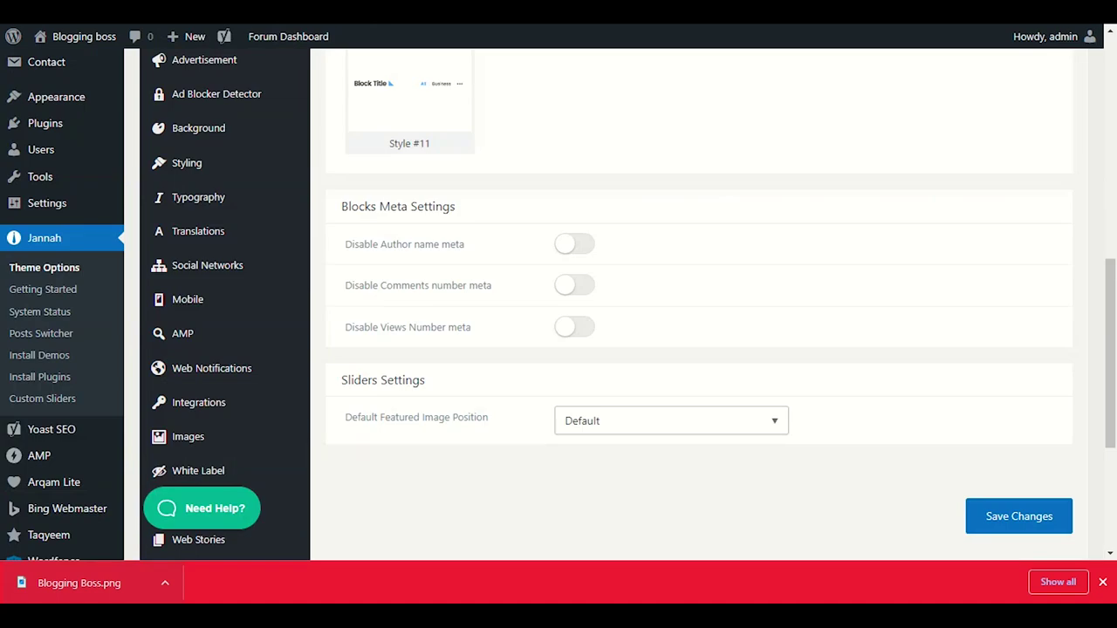
- Compare the Bordered block style in the Blocks settings with the border around the live page's Trending News block
scroll(494, 516, up, 5)
scroll(668, 240, up, 3)
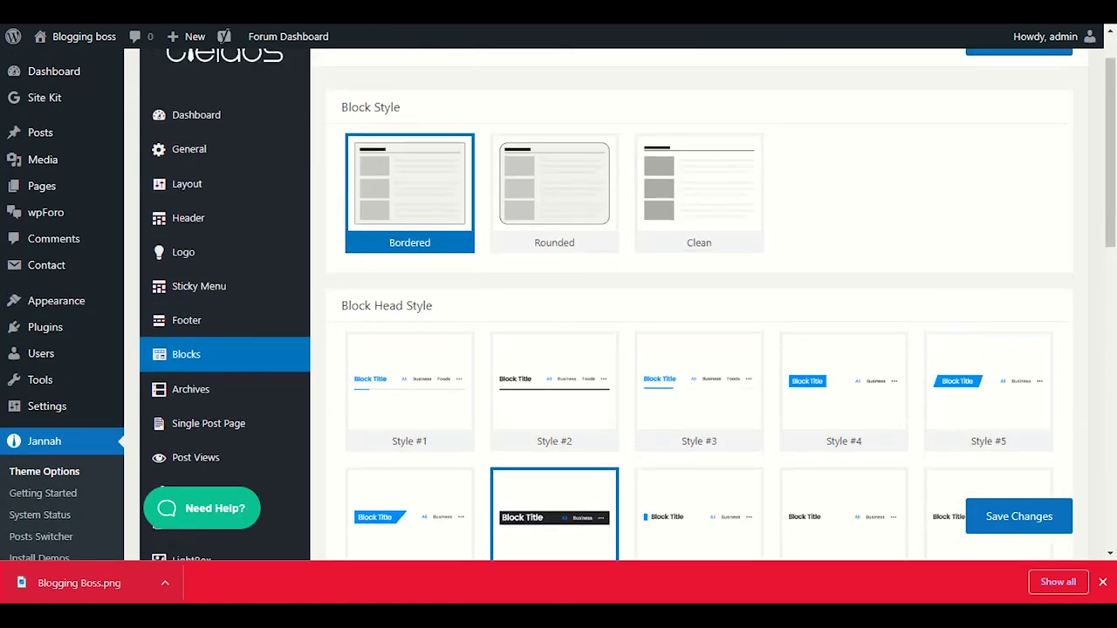
scroll(592, 323, up, 1)
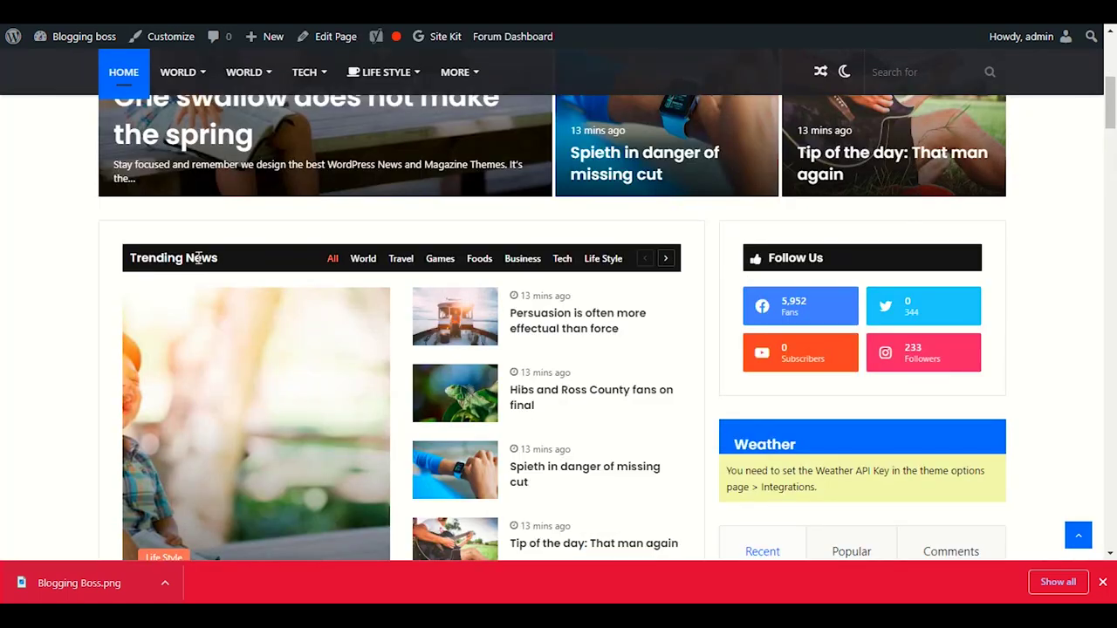
scroll(117, 187, down, 2)
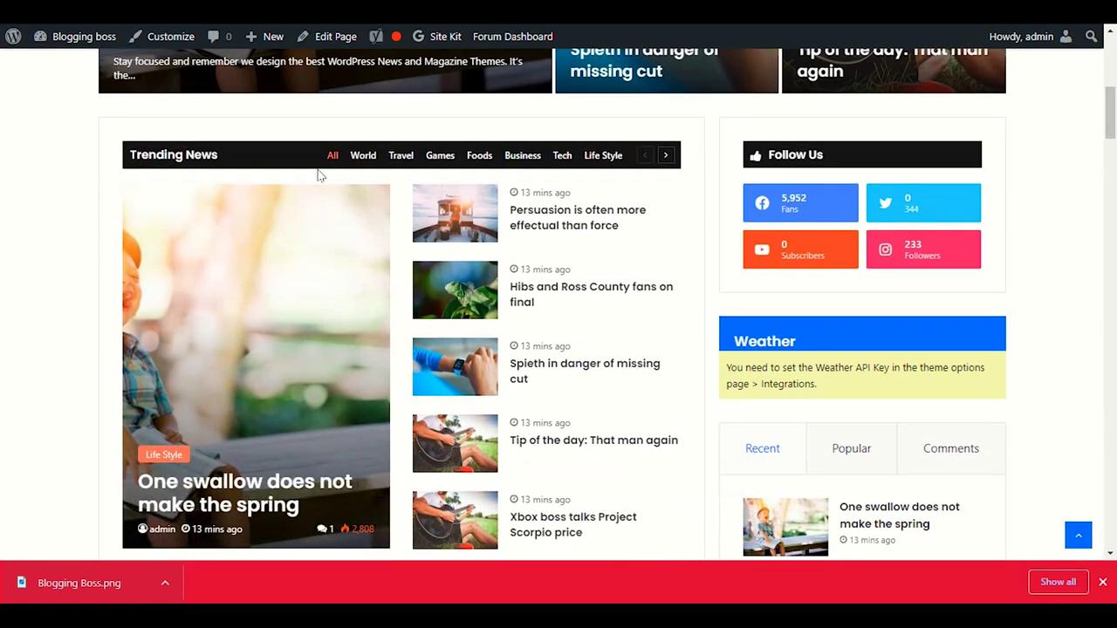
drag(117, 144, 716, 434)
click(715, 435)
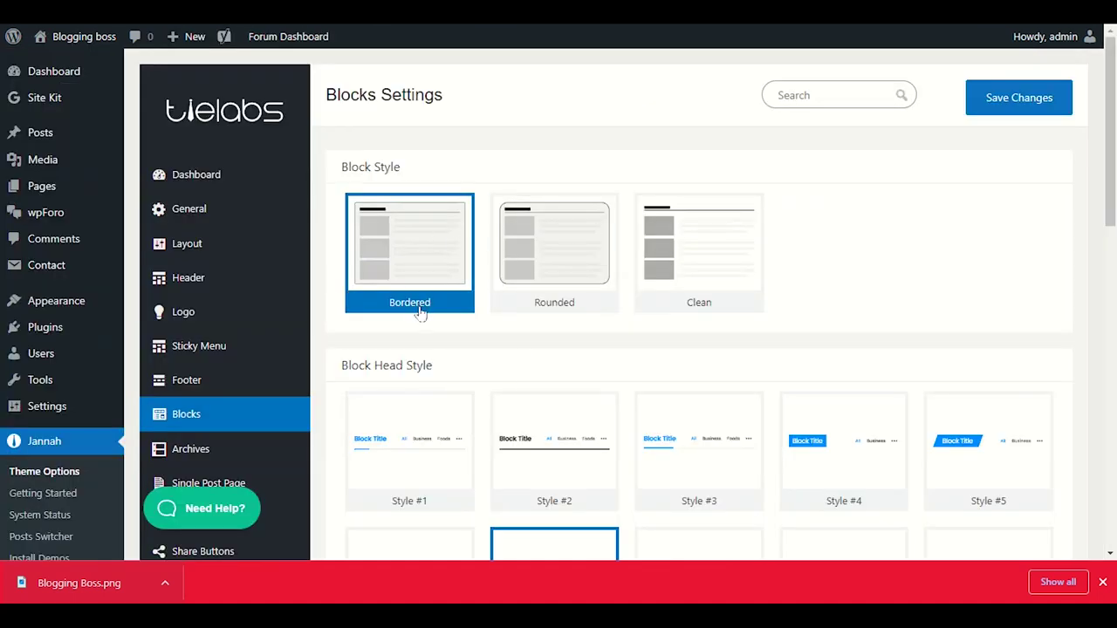
scroll(420, 314, down, 3)
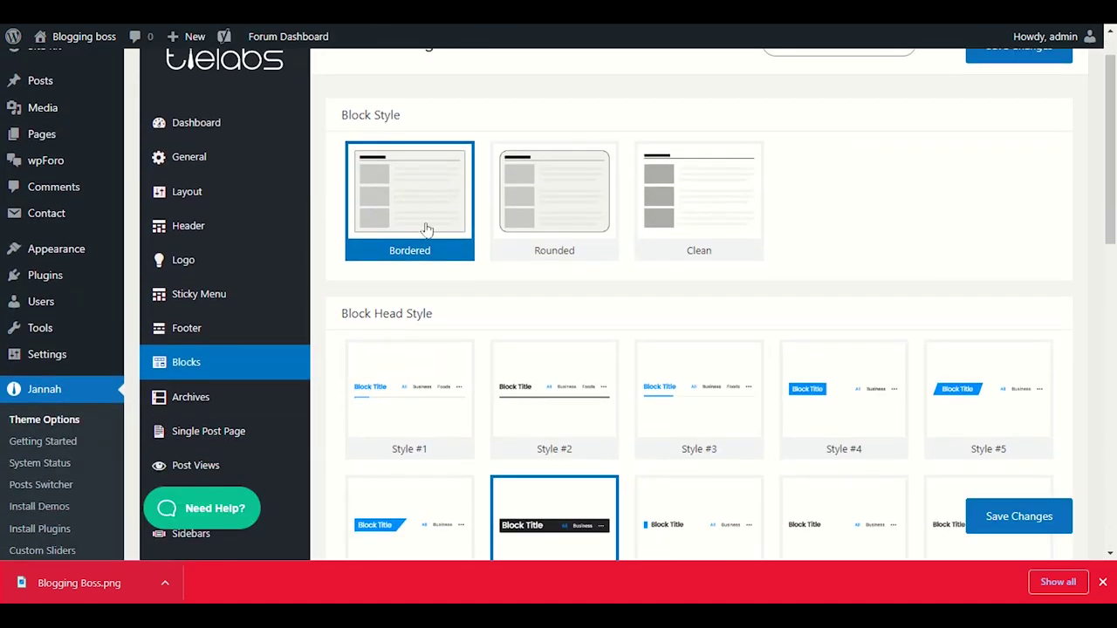
scroll(420, 373, up, 1)
- Open the theme's Archives settings and examine the default layout, excerpt, pagination and category page options
click(262, 289)
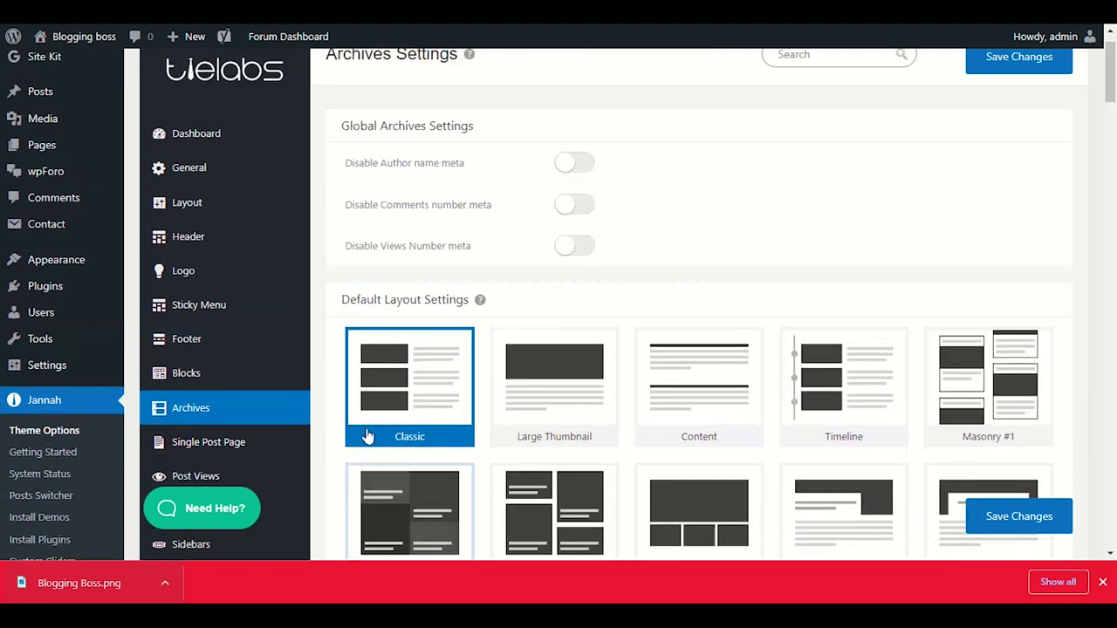
scroll(368, 431, down, 4)
scroll(367, 431, down, 3)
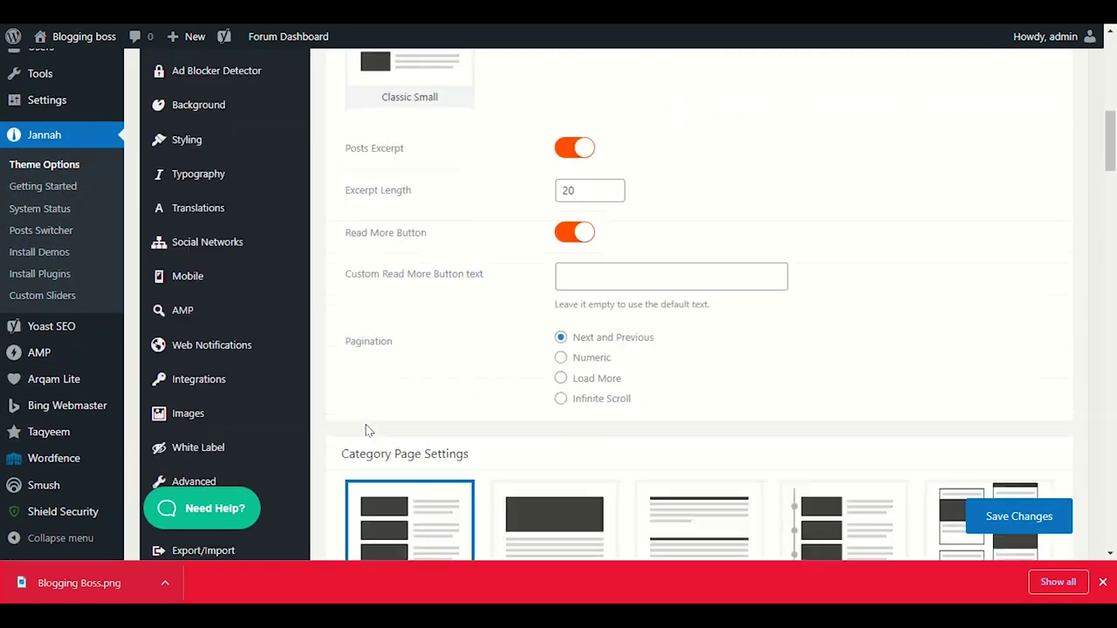
scroll(362, 437, up, 4)
scroll(356, 458, down, 9)
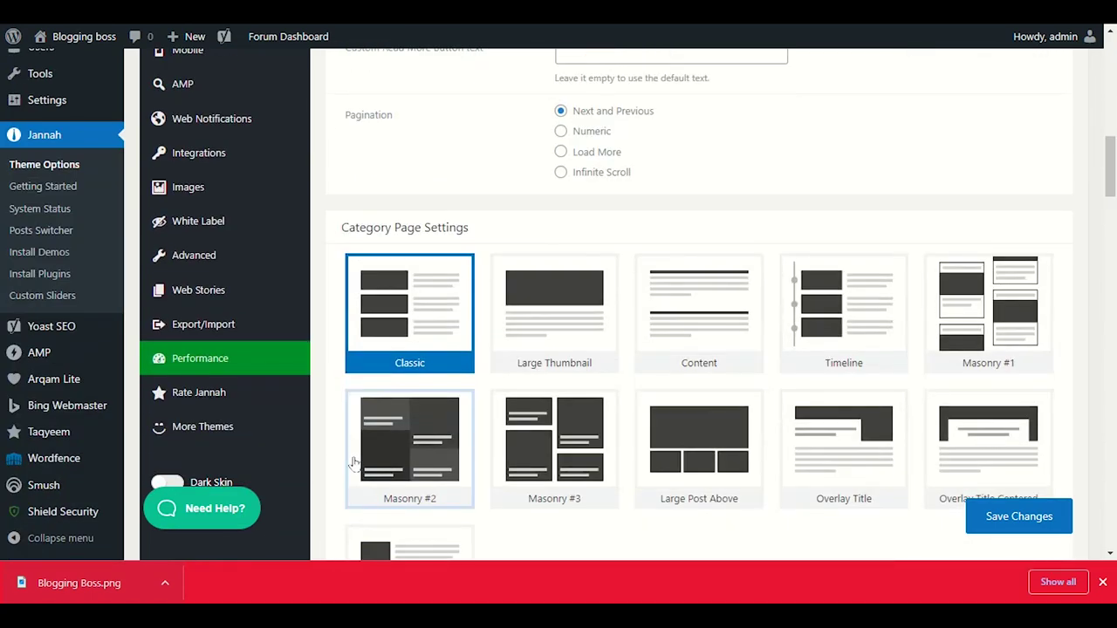
- Open the Foods category under World on the live site and examine its featured posts, heading and post grid
scroll(353, 465, up, 3)
scroll(352, 465, down, 3)
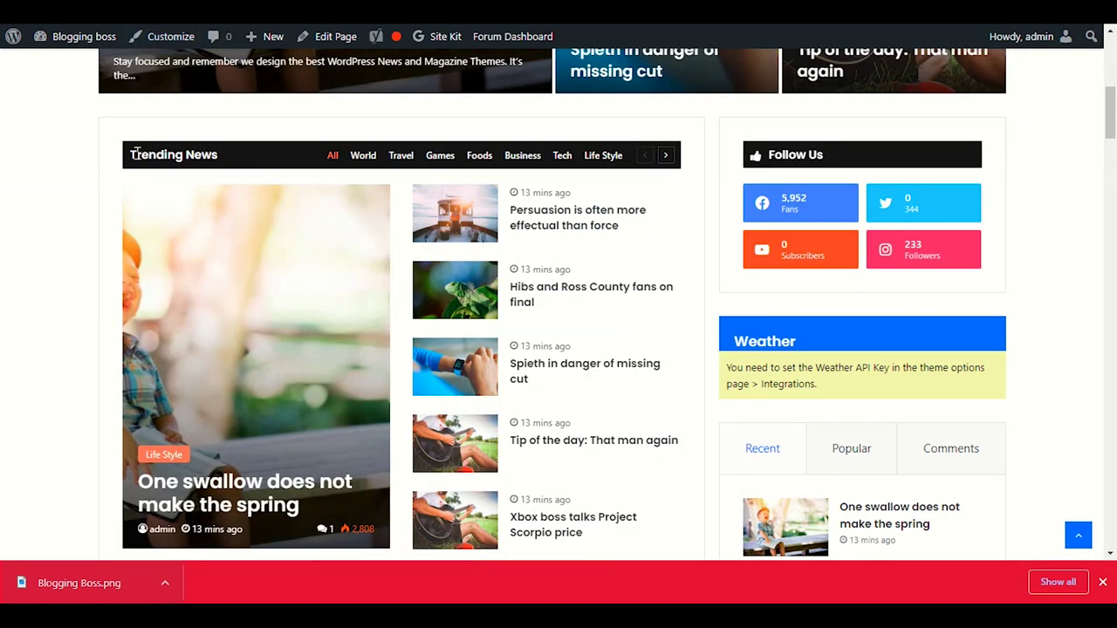
scroll(137, 154, up, 5)
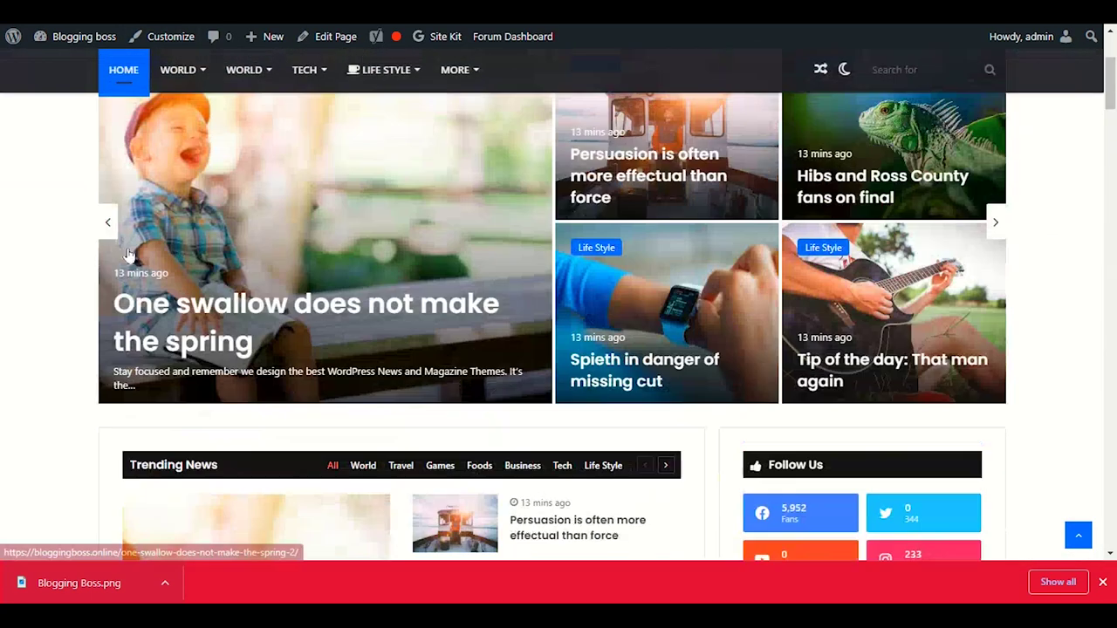
mouse_move(178, 201)
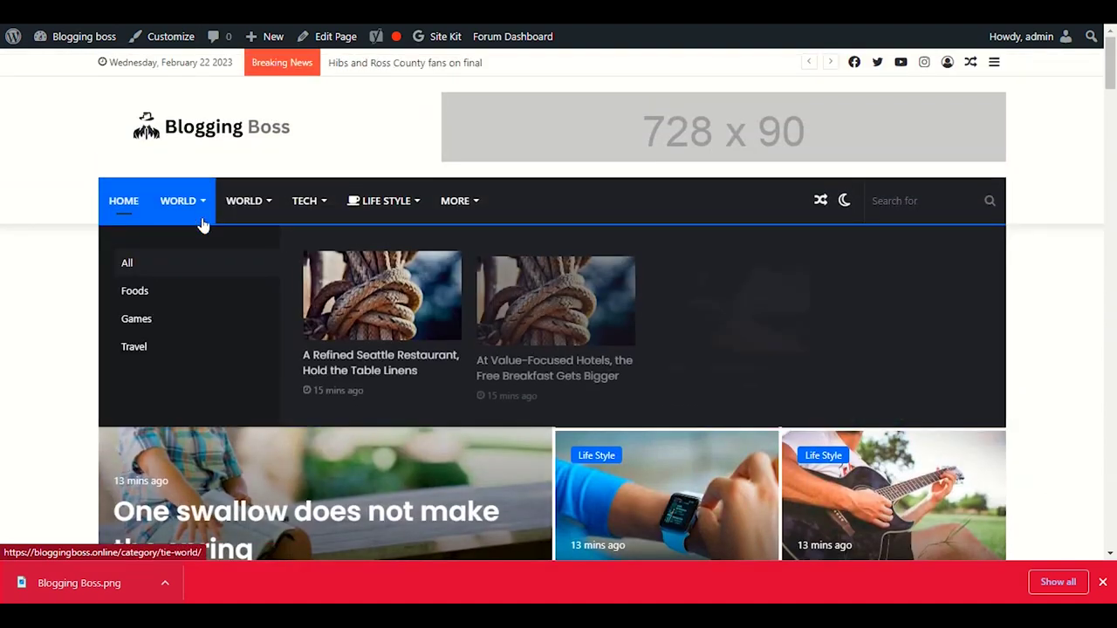
click(139, 294)
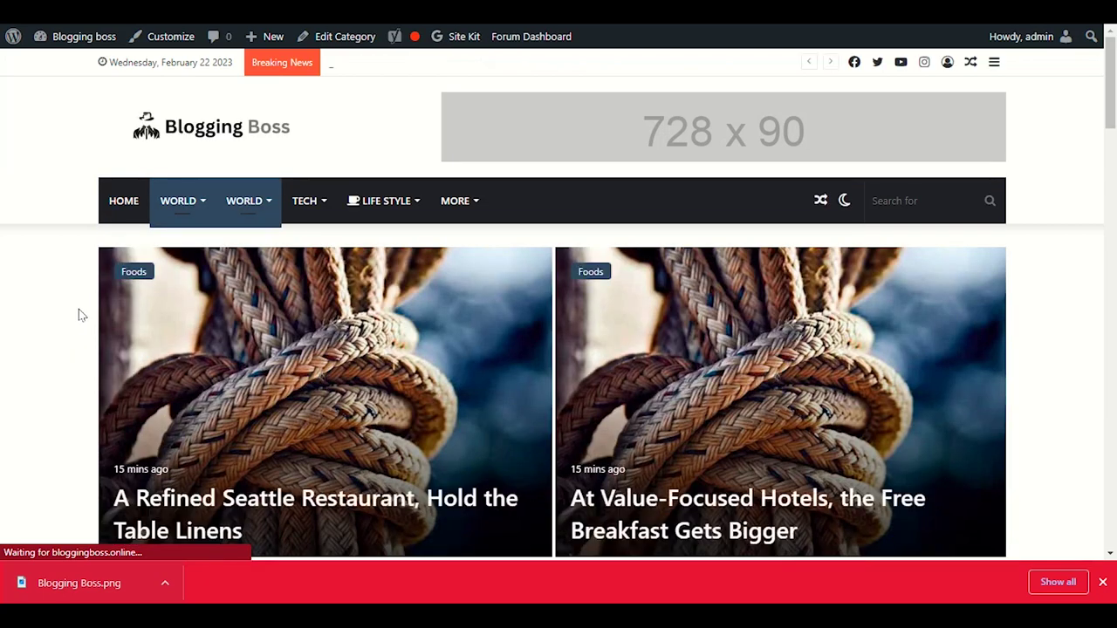
scroll(80, 315, down, 4)
scroll(79, 315, down, 3)
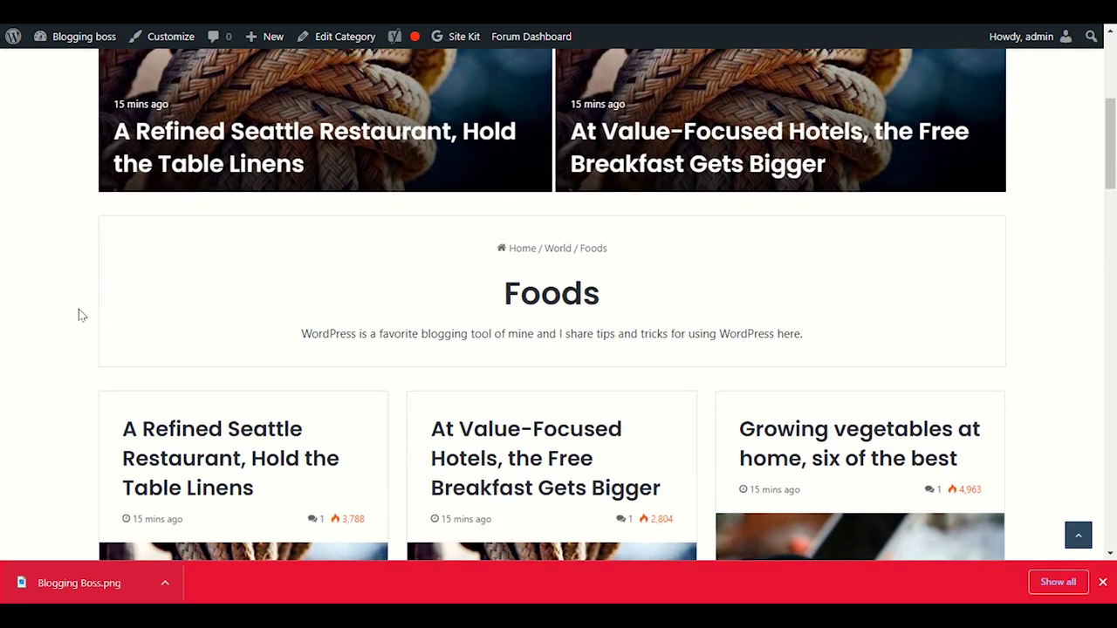
scroll(66, 379, up, 7)
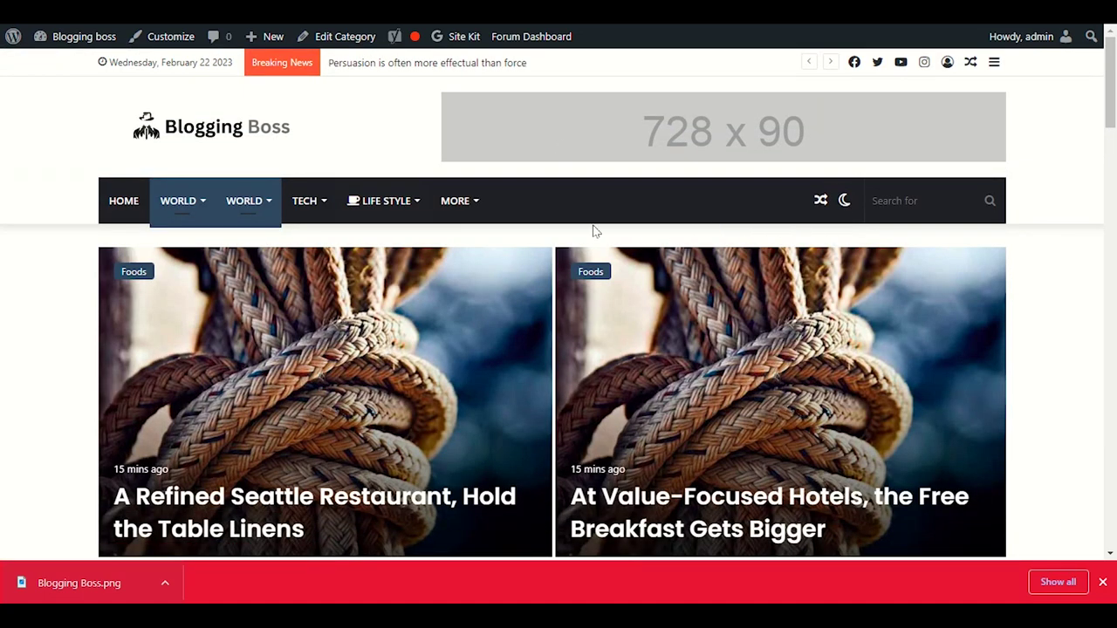
- Open the post "Persuasion is often more effectual than force" from the live home page and examine its content and sidebar
click(178, 201)
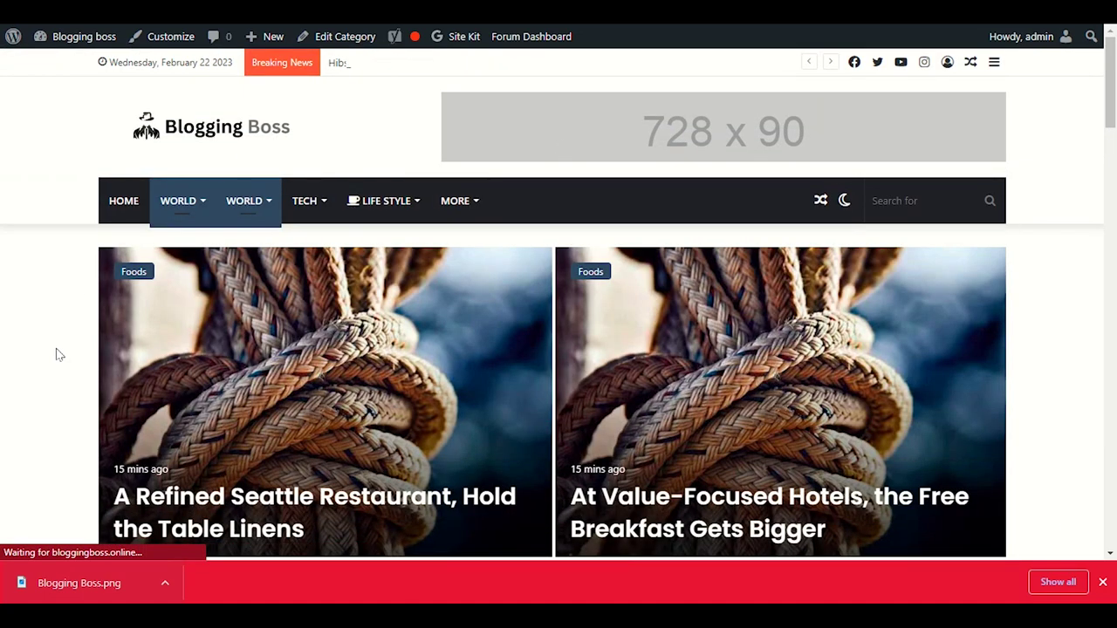
scroll(55, 351, down, 2)
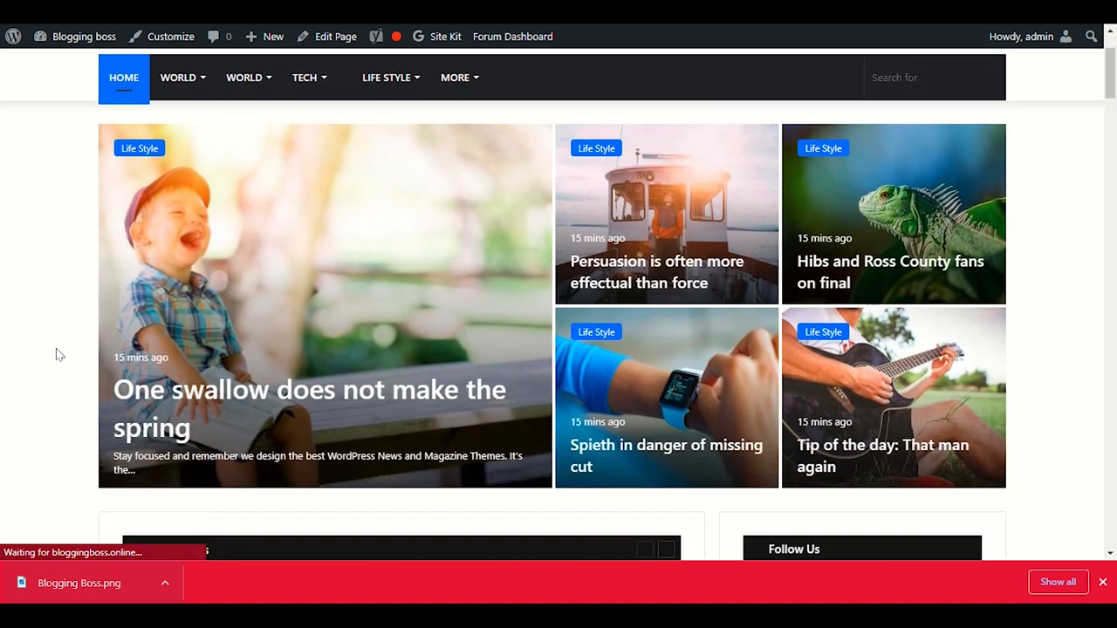
click(712, 202)
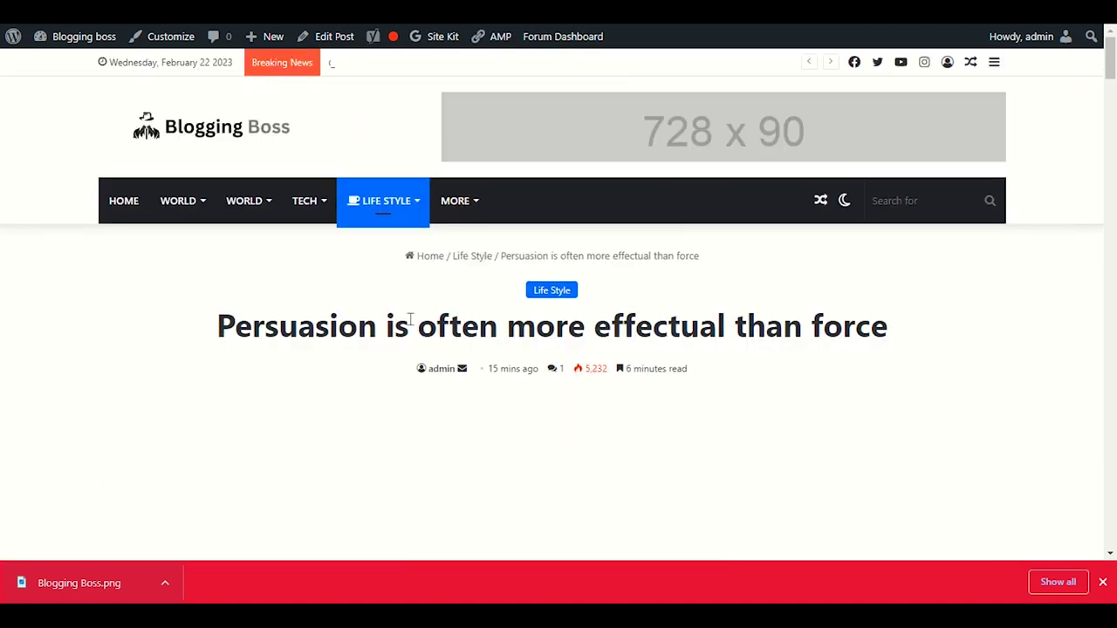
scroll(916, 267, down, 2)
scroll(1004, 280, down, 2)
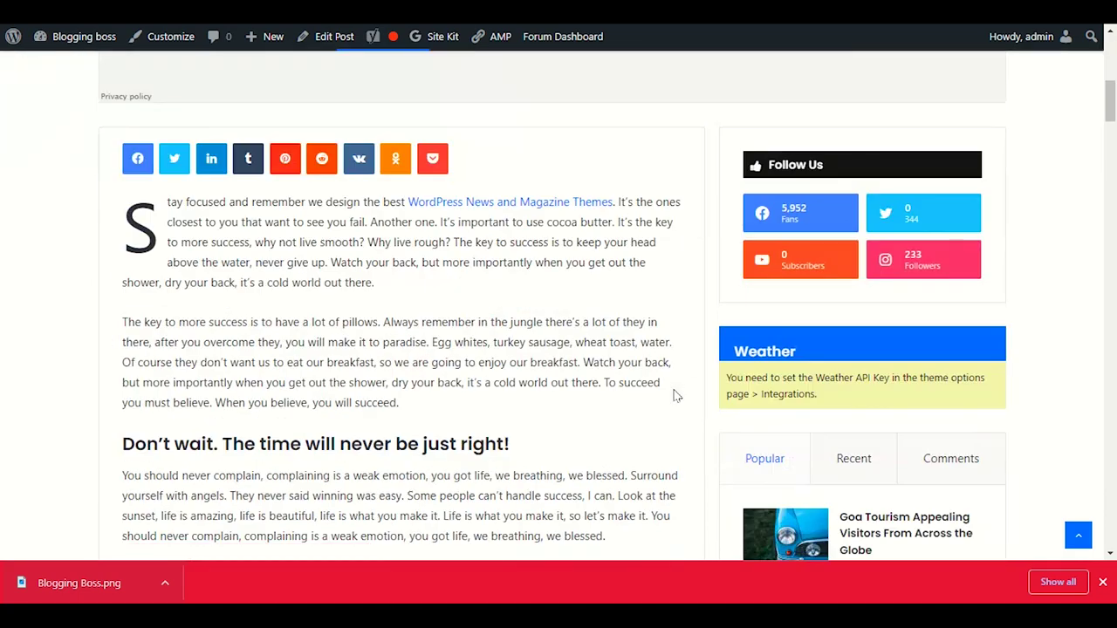
scroll(916, 262, down, 2)
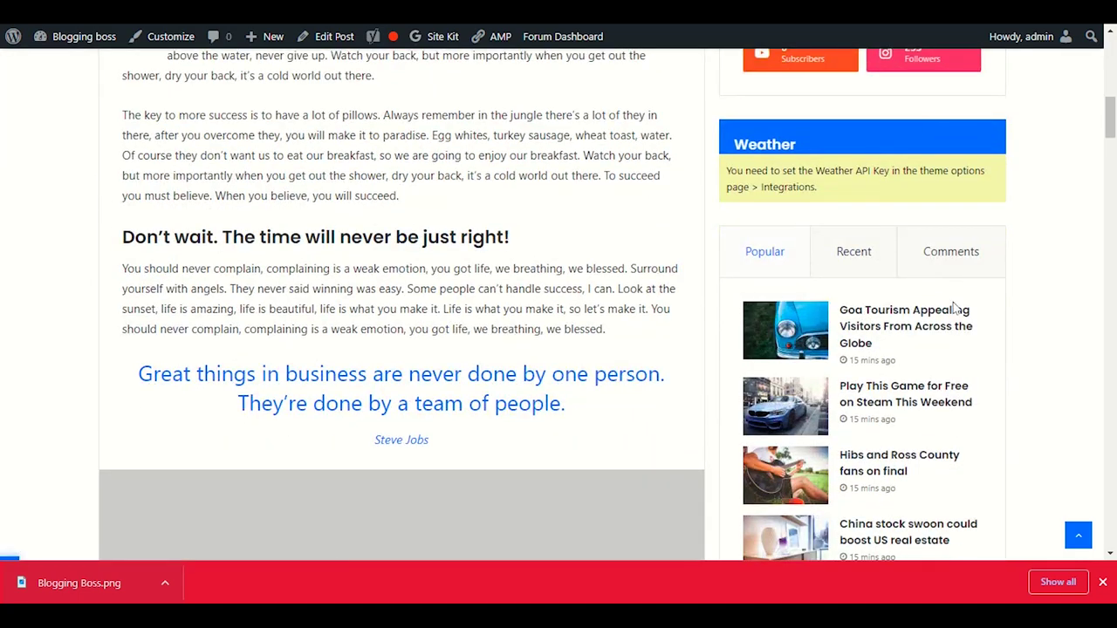
scroll(967, 367, down, 2)
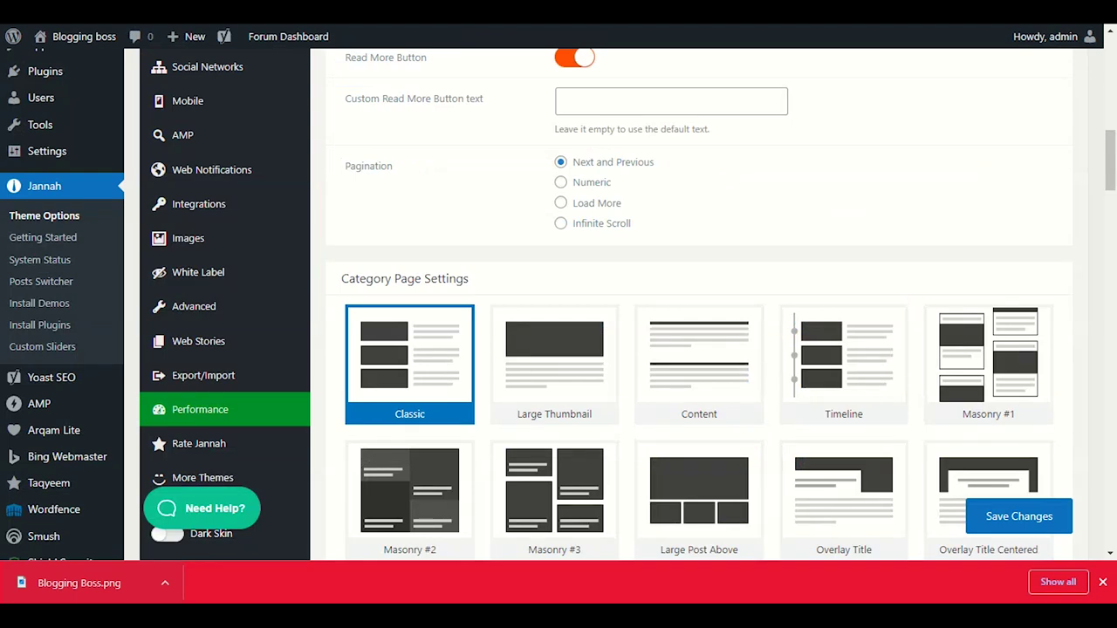
- Review the category, tag, author and search page settings in the theme's Archives options
scroll(572, 347, down, 7)
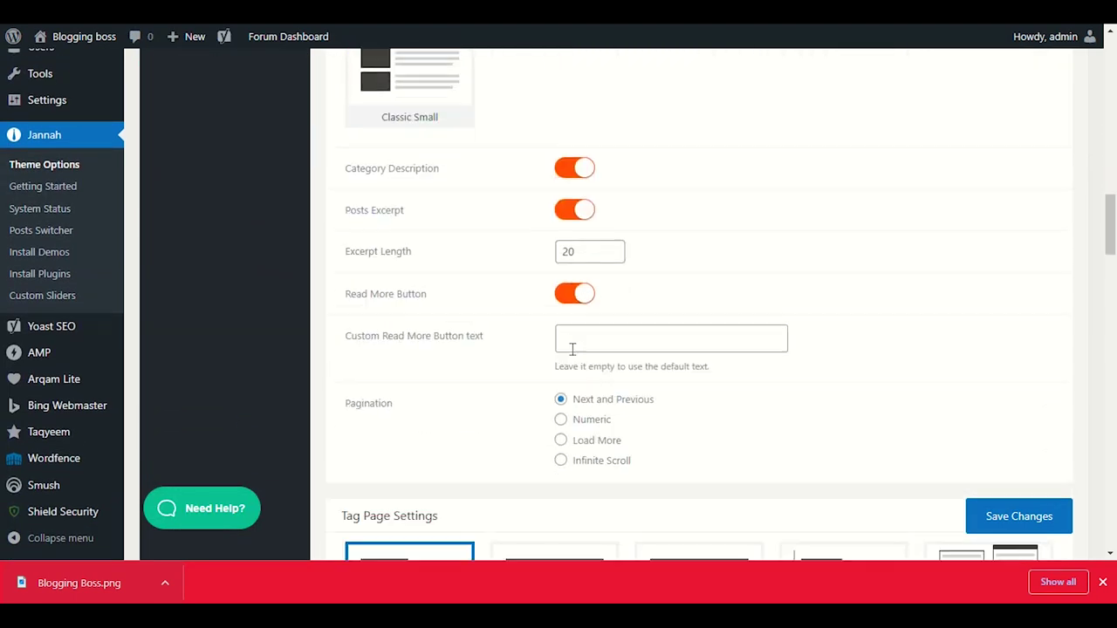
scroll(572, 347, down, 8)
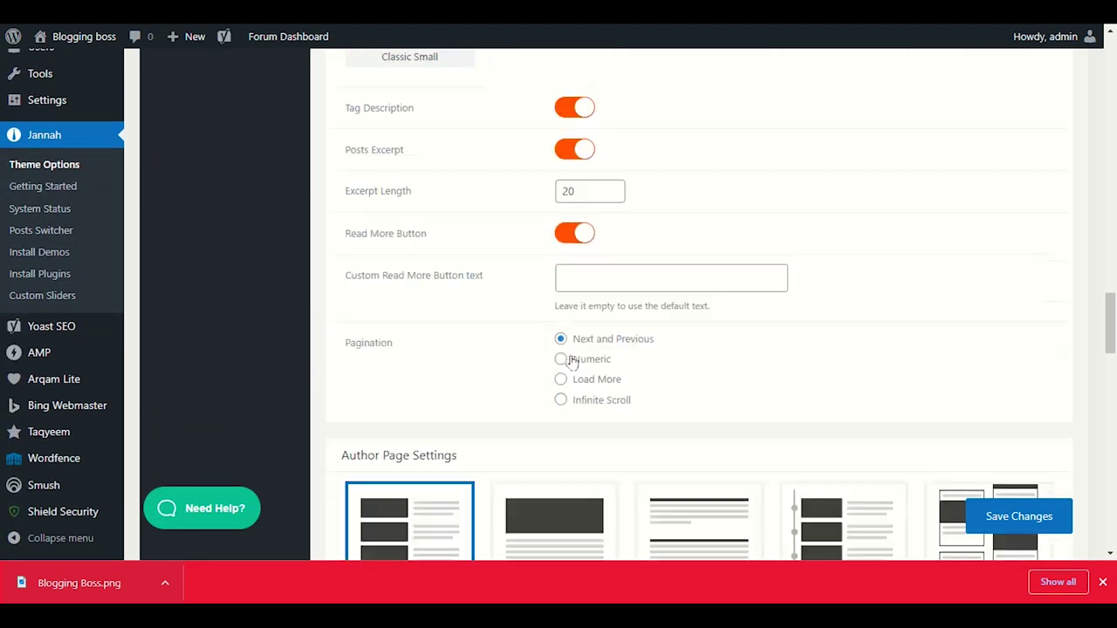
scroll(571, 360, down, 11)
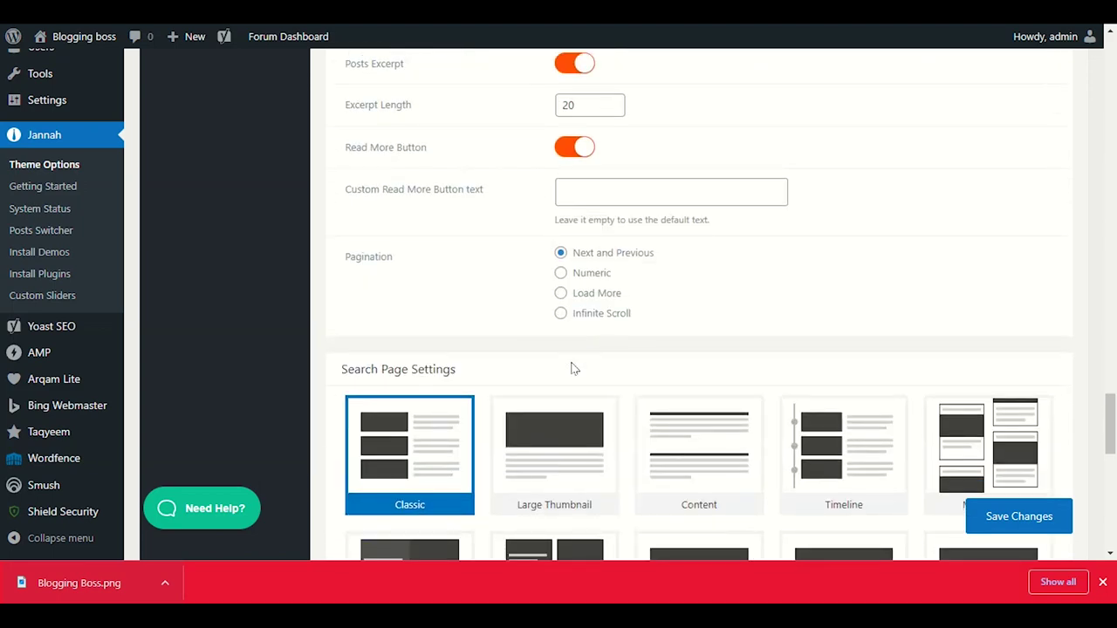
scroll(575, 370, down, 7)
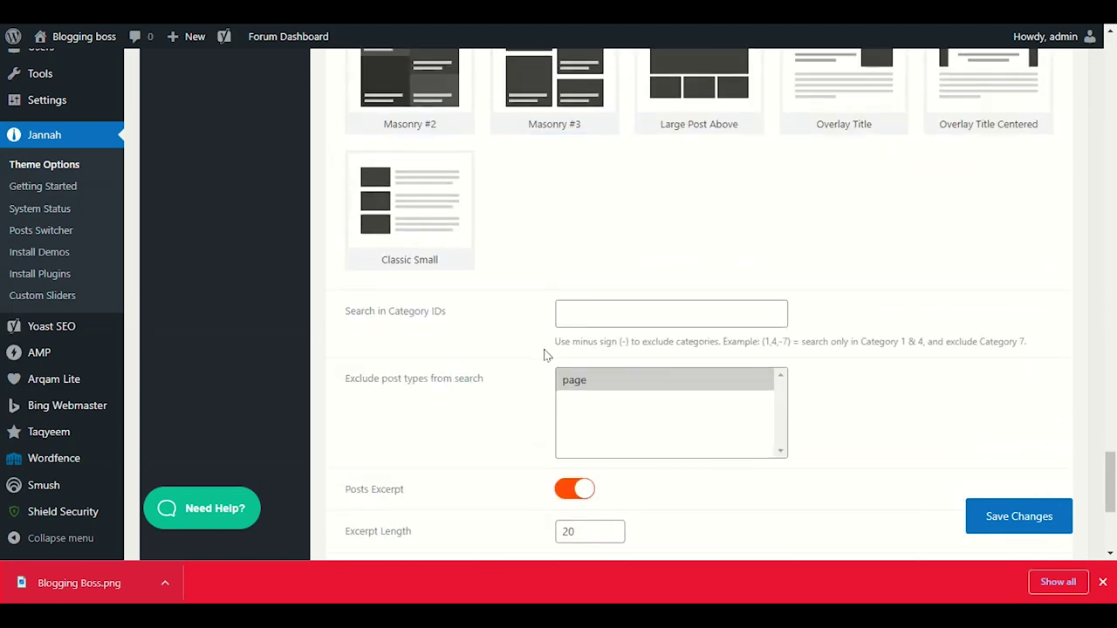
scroll(546, 359, down, 4)
- Go back over the Archives options, rechecking the default layout choices and the category page layouts
scroll(549, 369, up, 16)
scroll(517, 346, up, 20)
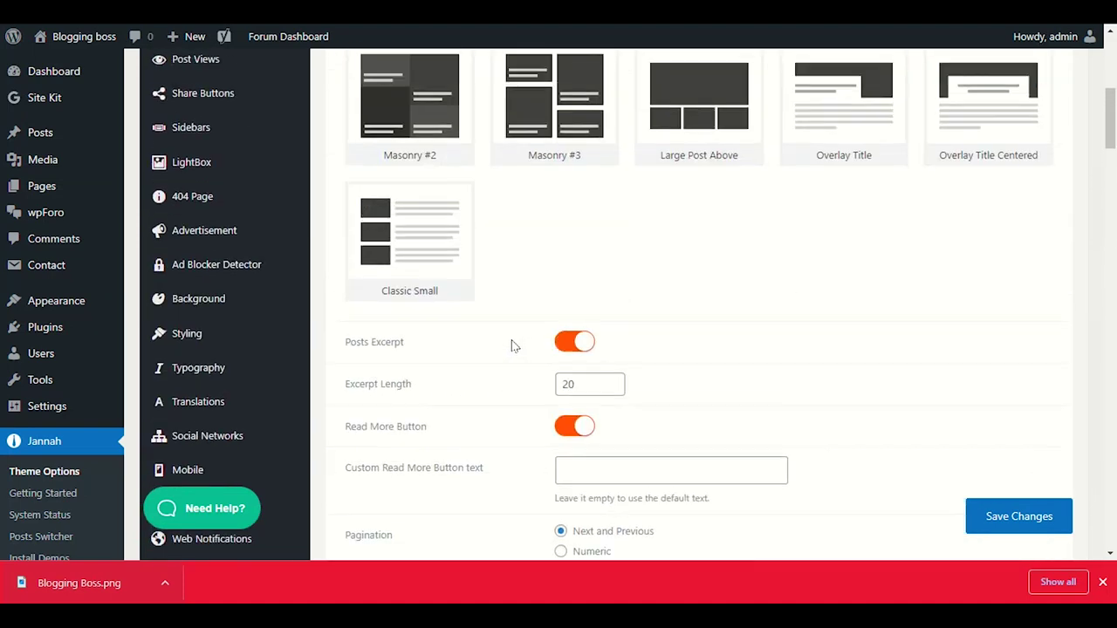
scroll(514, 347, up, 5)
scroll(443, 356, down, 3)
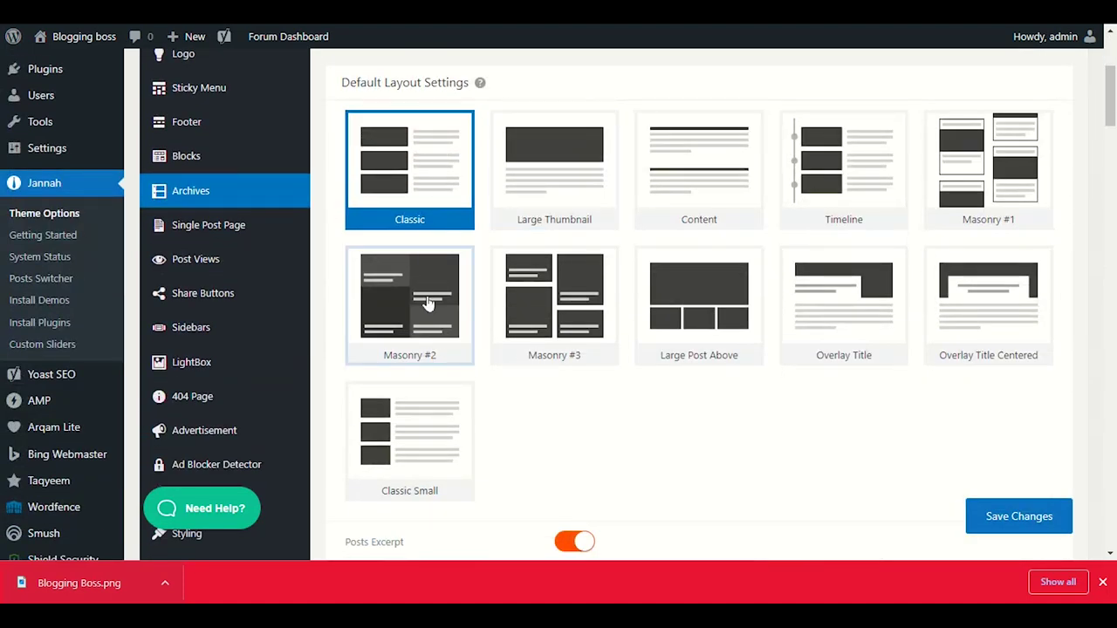
scroll(427, 302, down, 7)
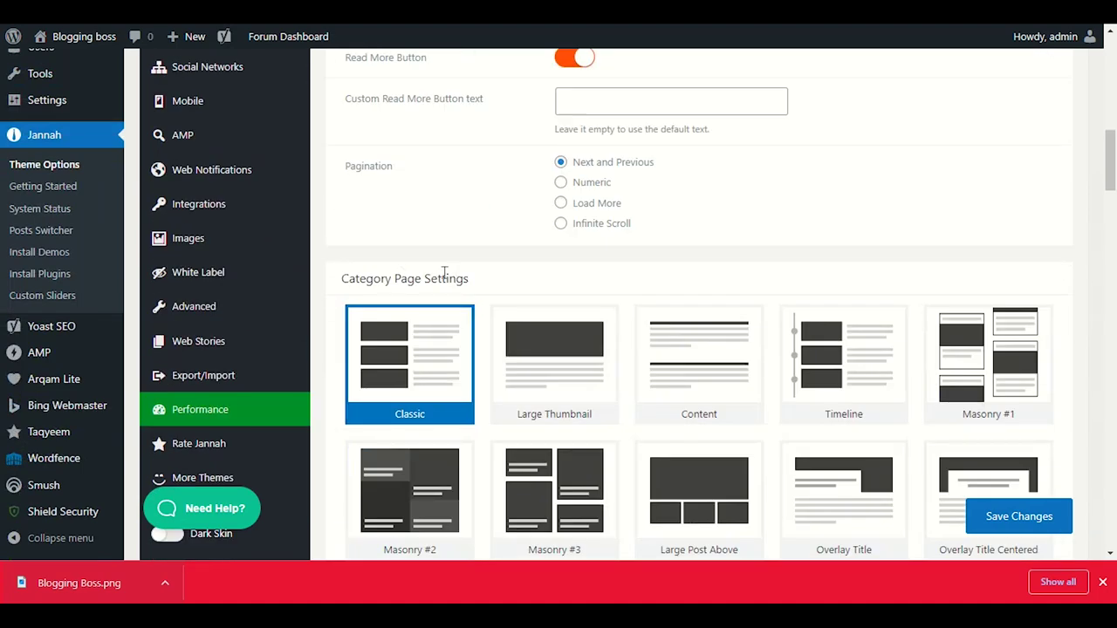
scroll(432, 390, down, 7)
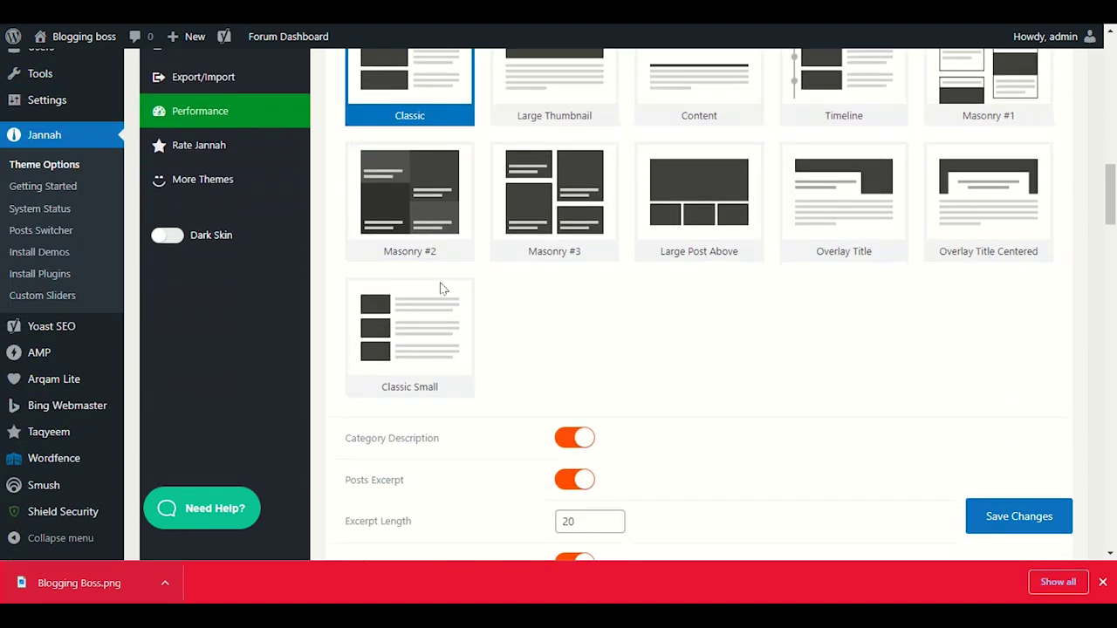
scroll(441, 279, up, 2)
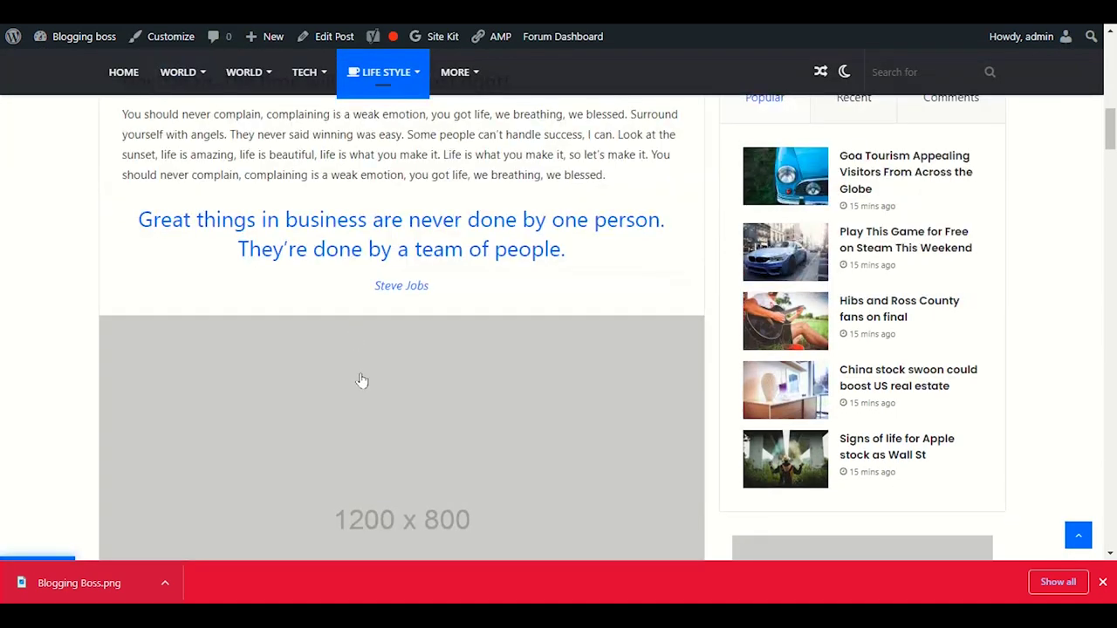
- Open the Life Style category page on the live site and examine its title, description and post list
scroll(361, 379, up, 10)
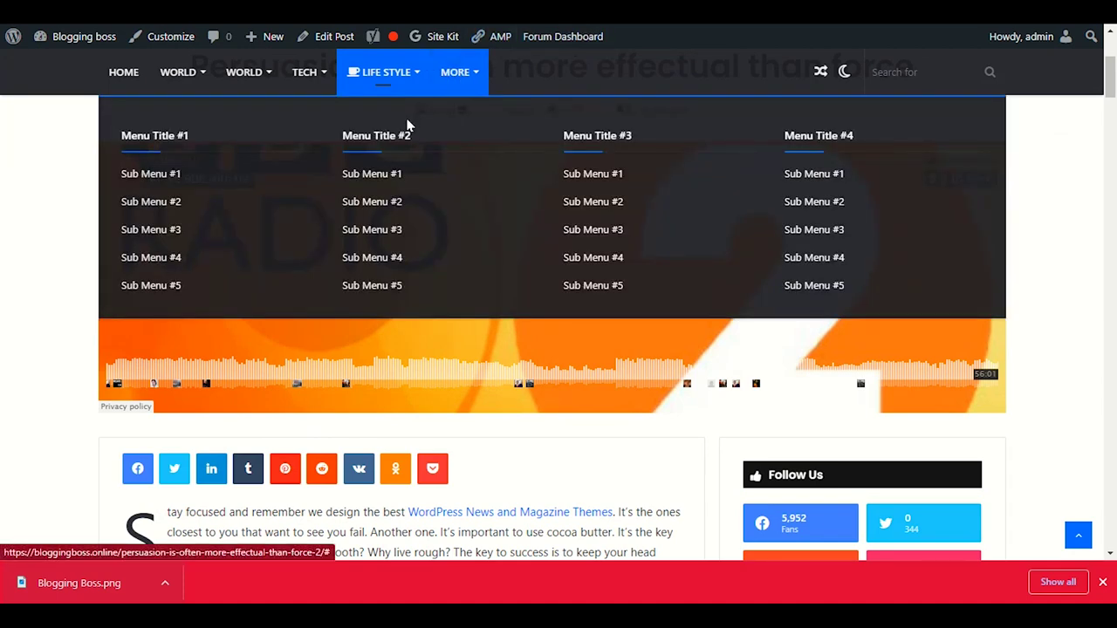
click(369, 79)
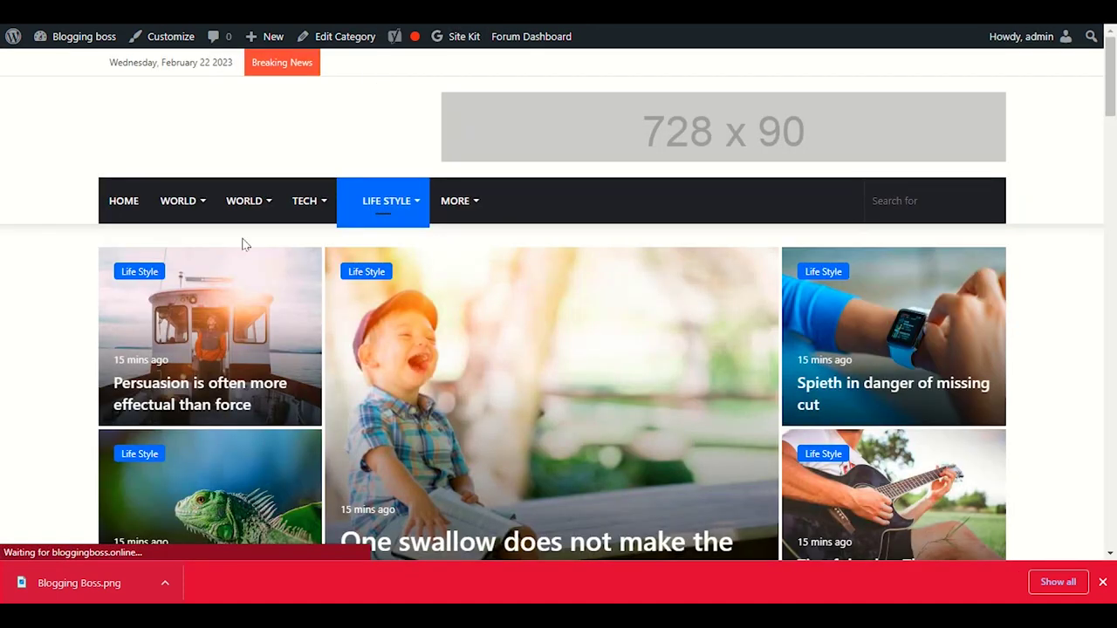
scroll(219, 305, down, 5)
scroll(200, 357, down, 2)
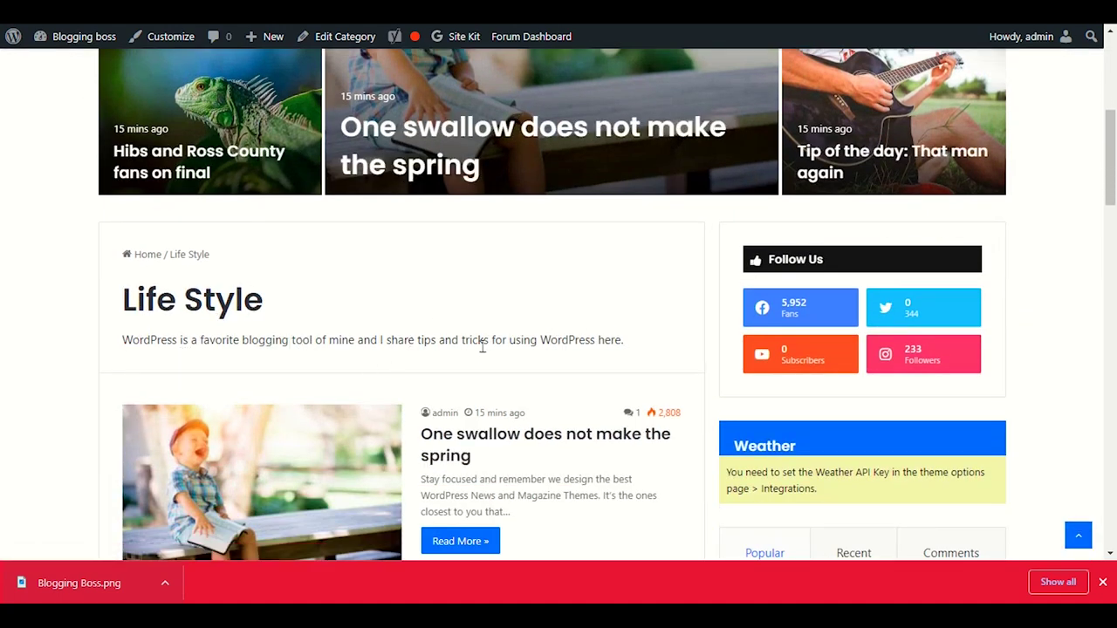
- Compare the category description, excerpt, Read More button and pagination settings with the live Life Style category page
key(ctrl+Tab)
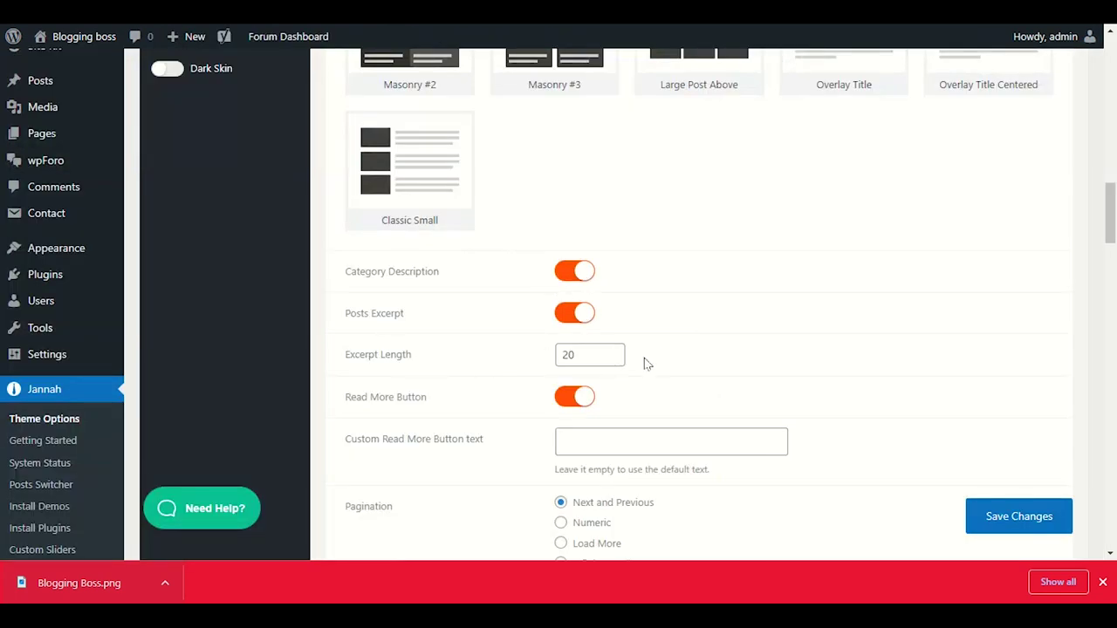
scroll(567, 353, down, 1)
key(ctrl+Tab)
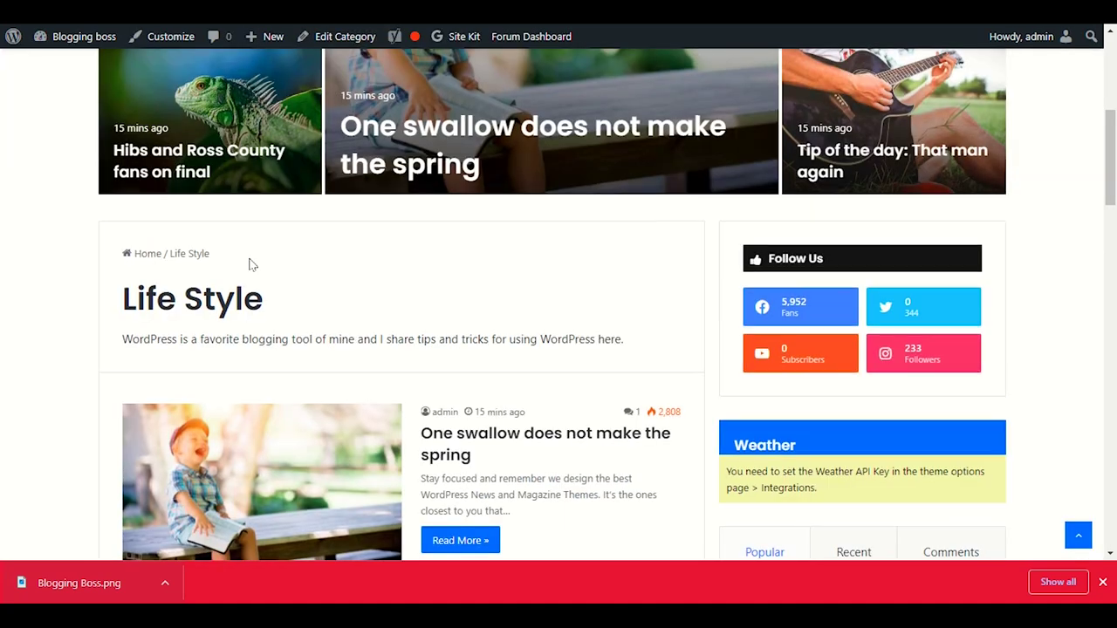
scroll(249, 264, down, 1)
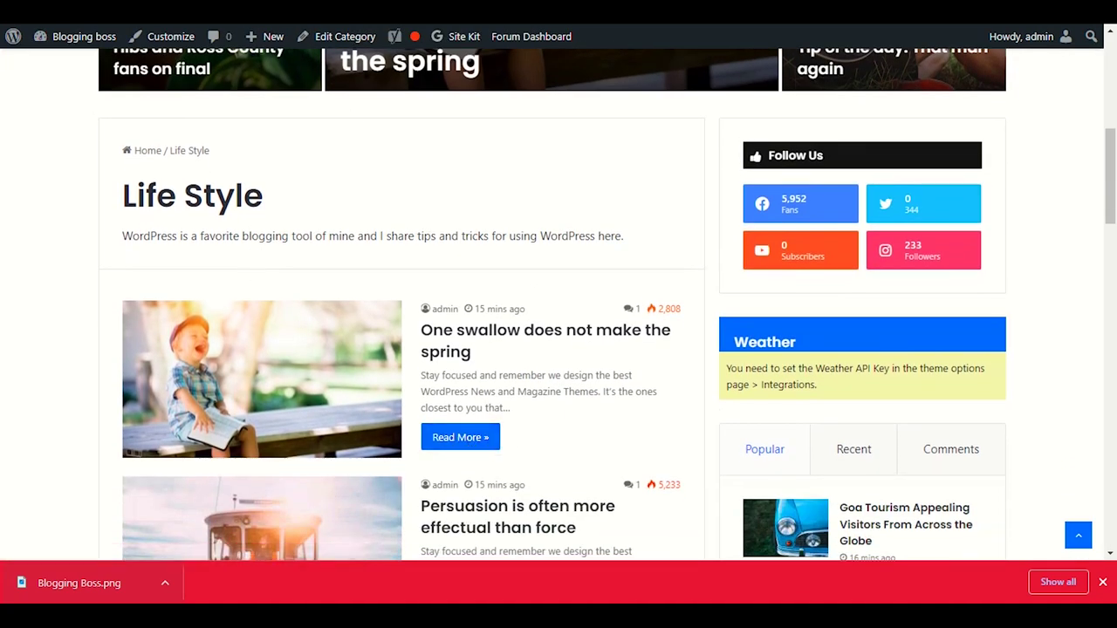
key(ctrl+shift+Tab)
scroll(341, 188, down, 3)
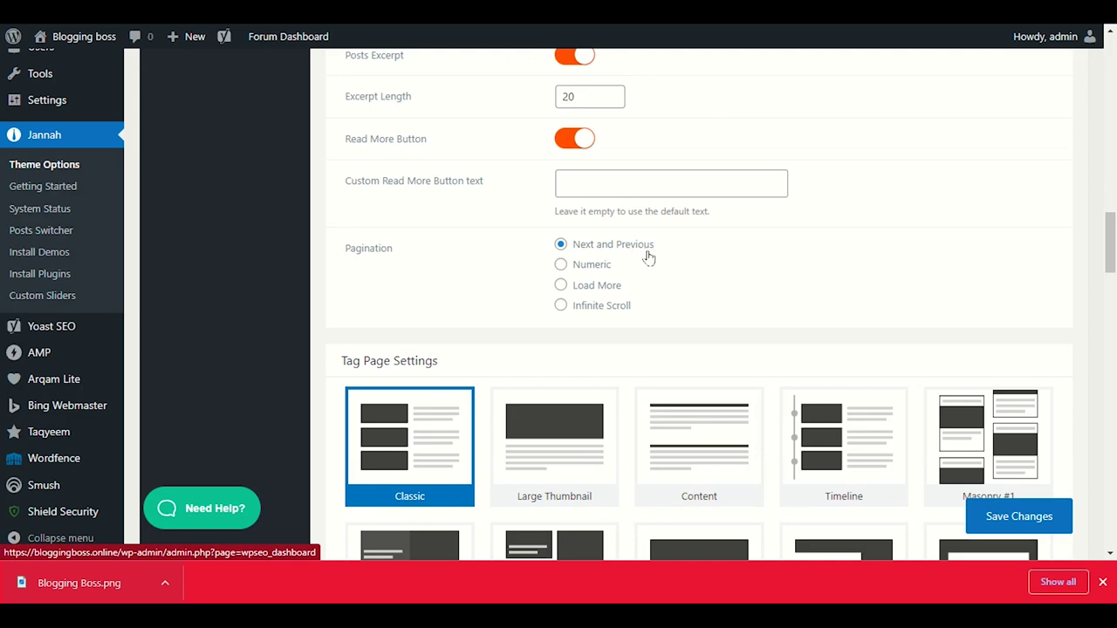
key(ctrl+Tab)
scroll(430, 282, down, 15)
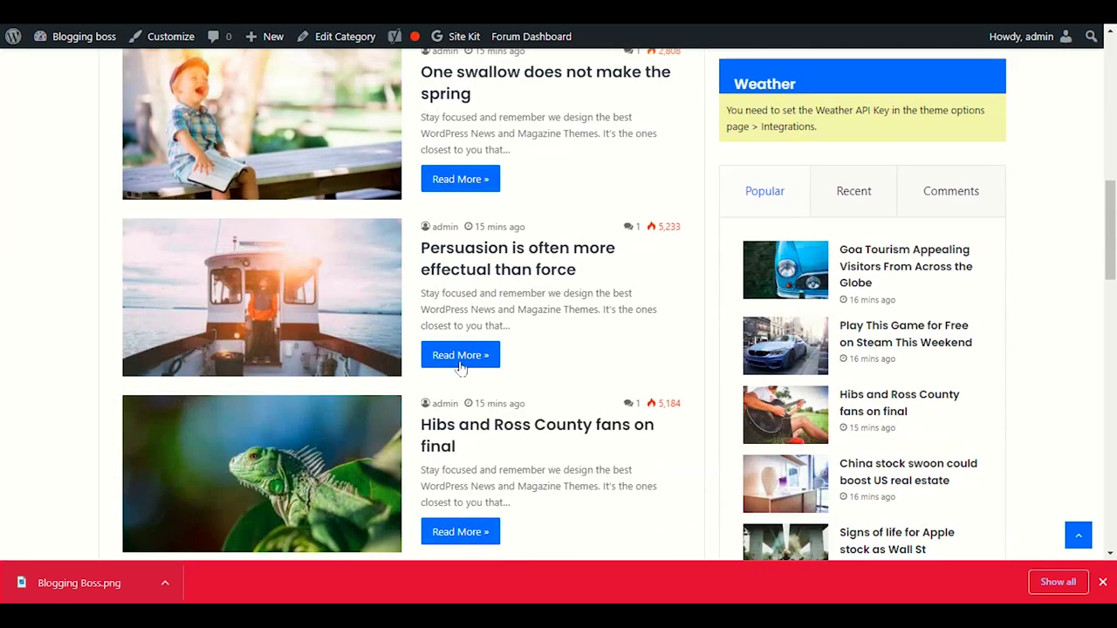
scroll(467, 471, up, 3)
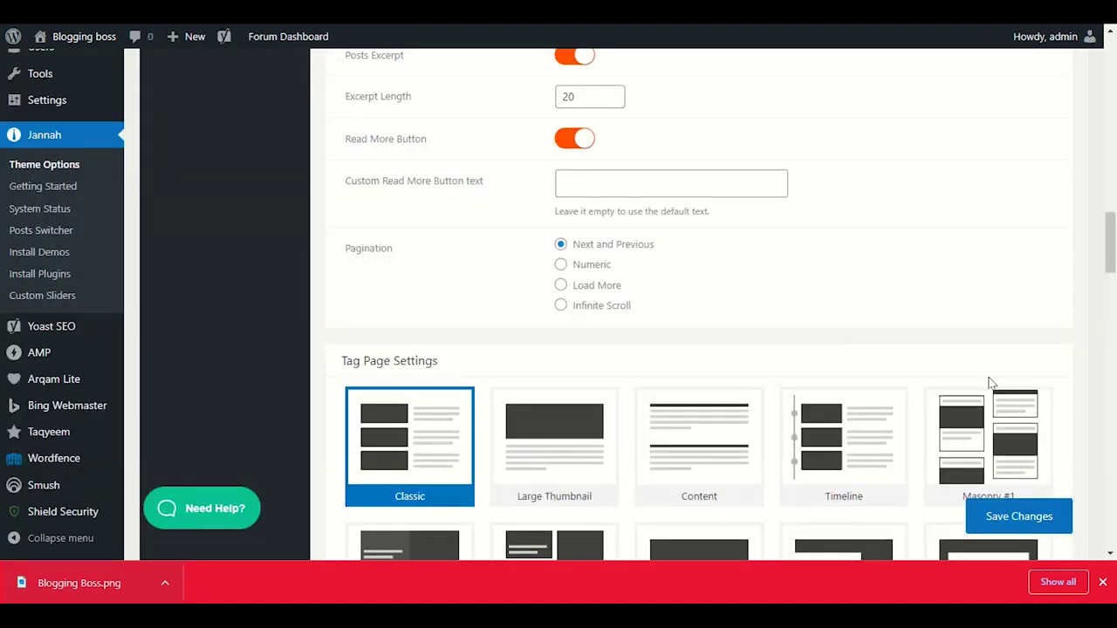
- Save the theme options and open the Single Post Page settings
click(1014, 528)
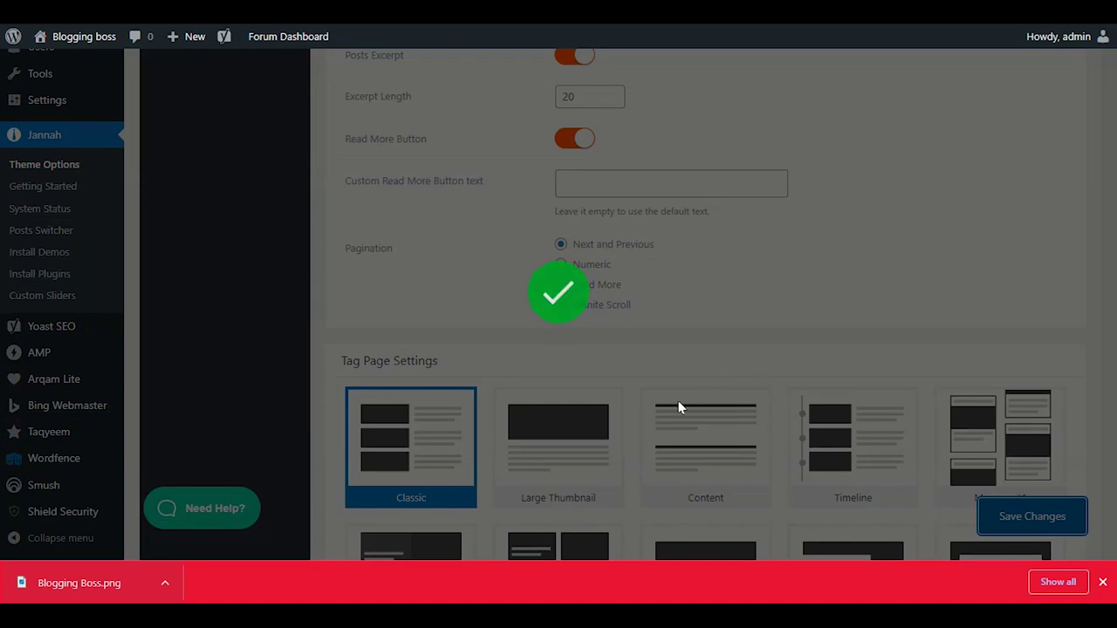
scroll(591, 424, up, 8)
scroll(591, 424, up, 5)
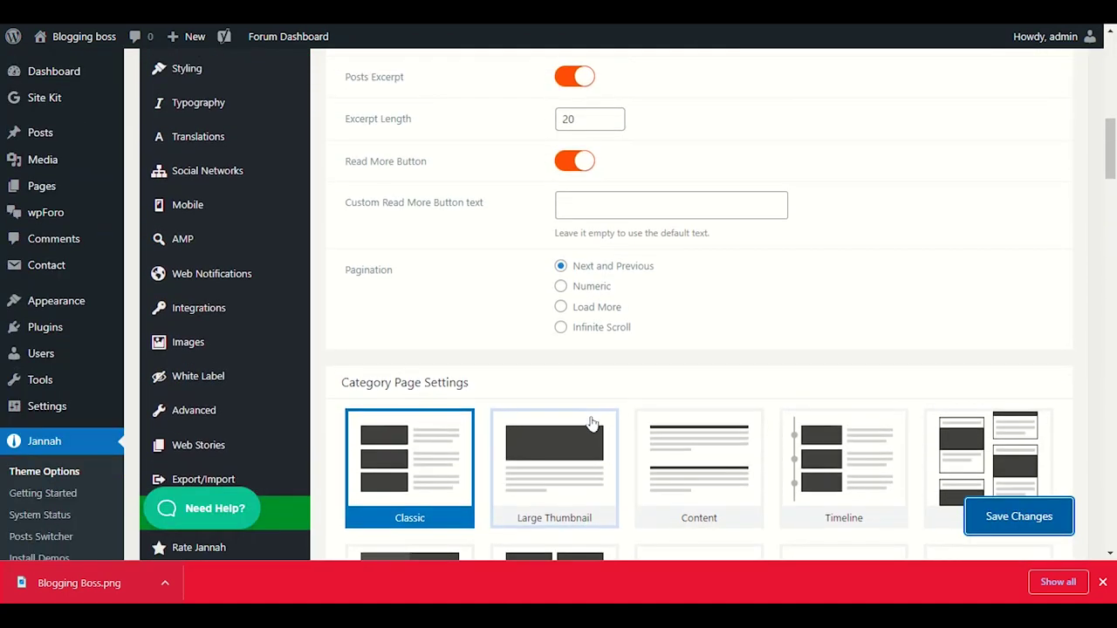
scroll(366, 269, up, 4)
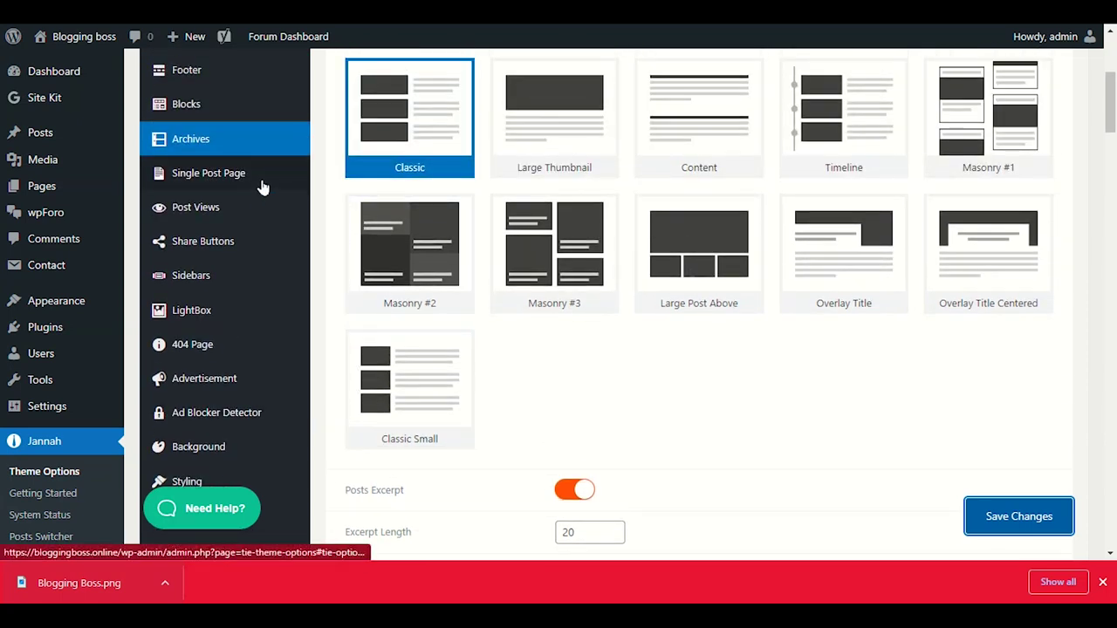
click(262, 187)
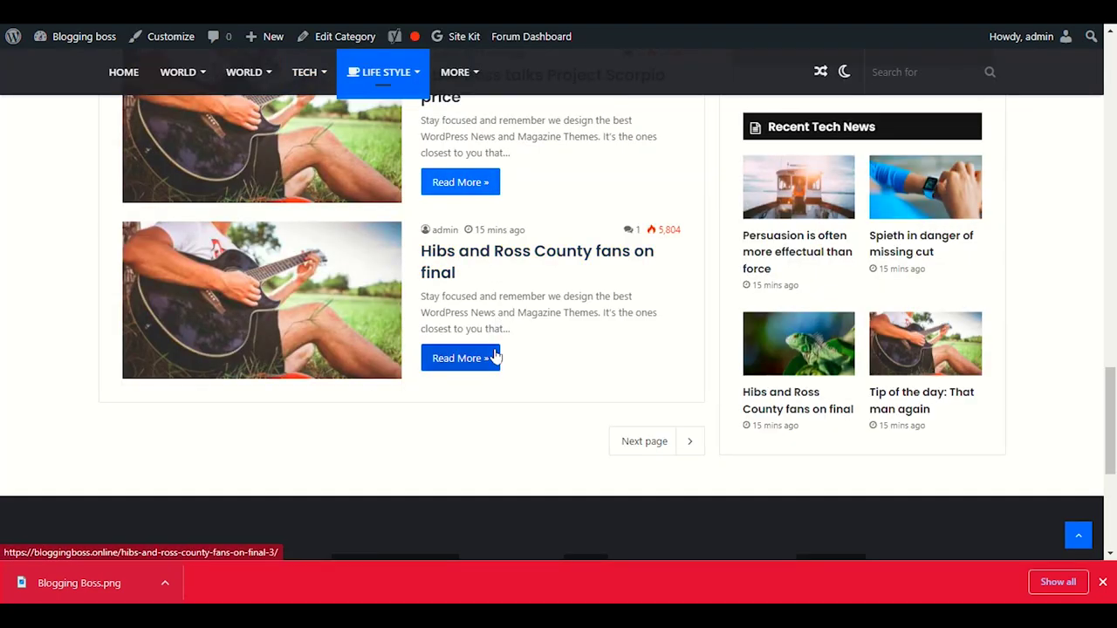
- Open the last listed "Hibs and Ross County fans on final" post and compare its layout with the Single Post Page settings
click(494, 357)
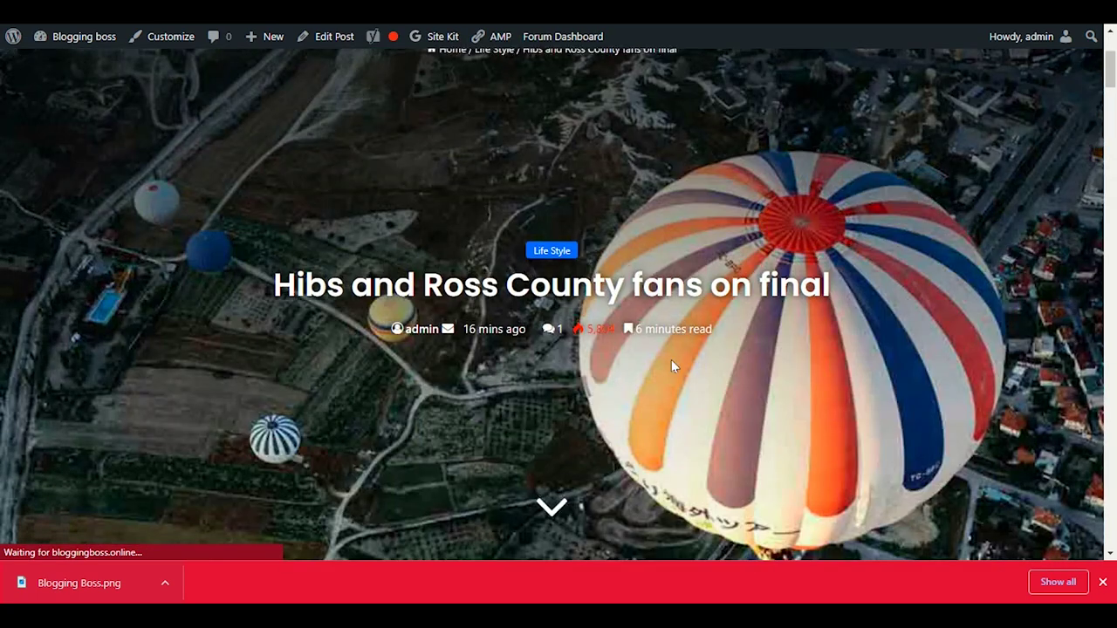
scroll(671, 382, down, 10)
scroll(623, 357, up, 5)
scroll(616, 369, up, 5)
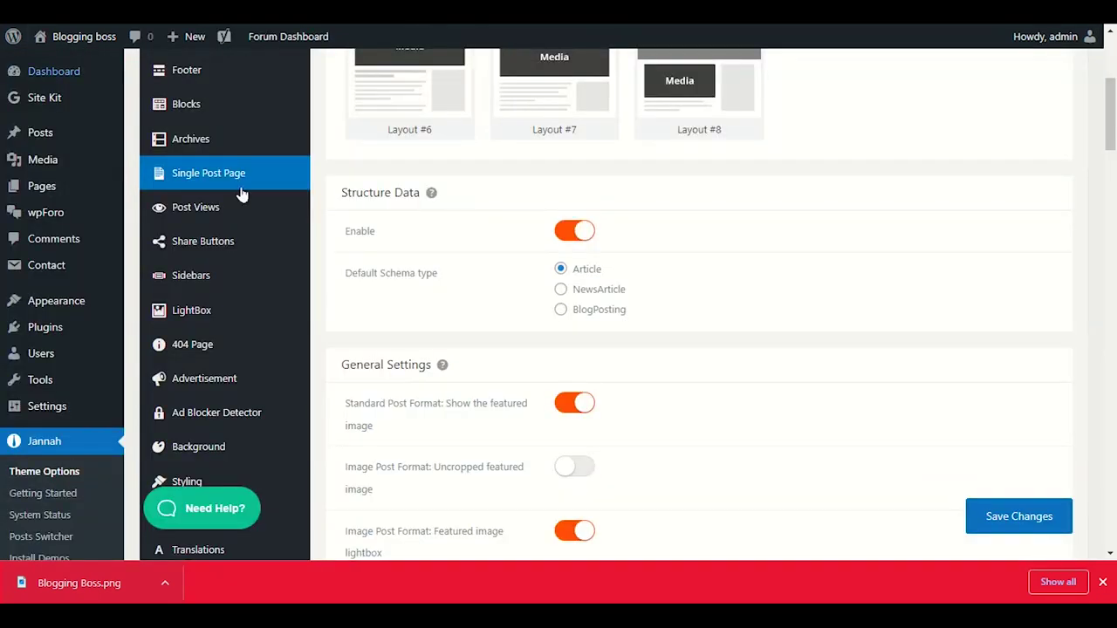
scroll(546, 294, down, 1)
scroll(407, 316, down, 1)
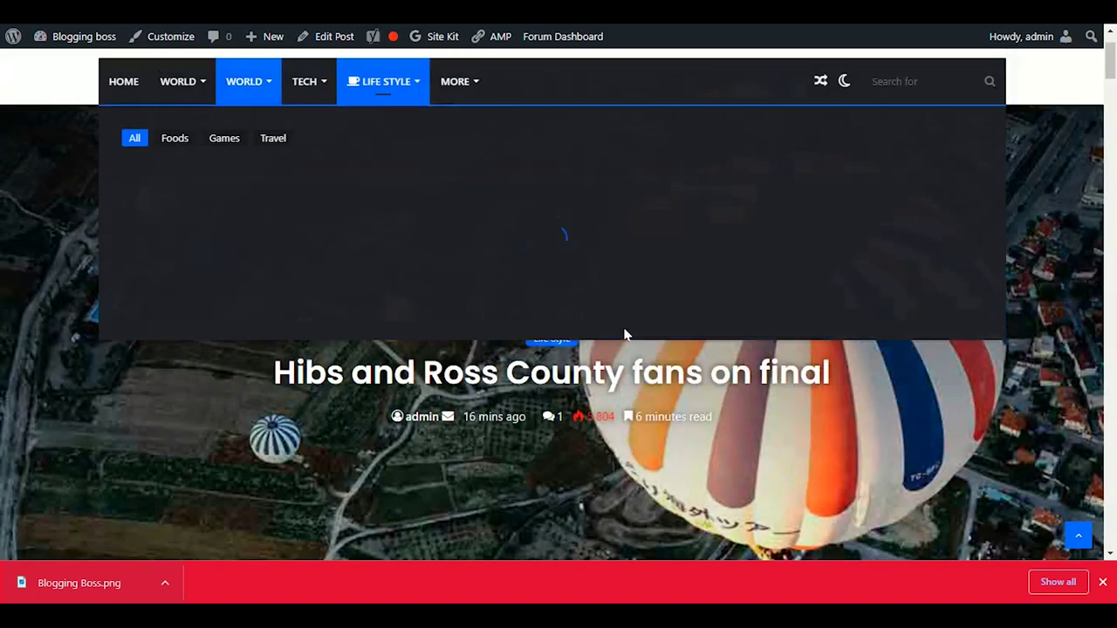
scroll(881, 503, up, 1)
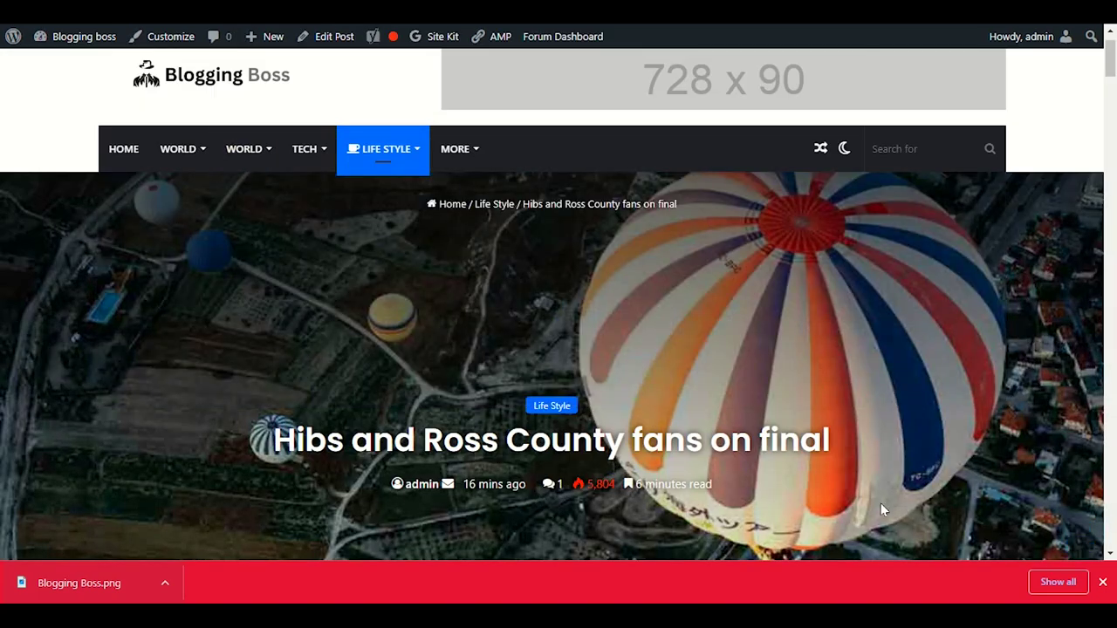
scroll(391, 203, down, 2)
scroll(499, 306, down, 5)
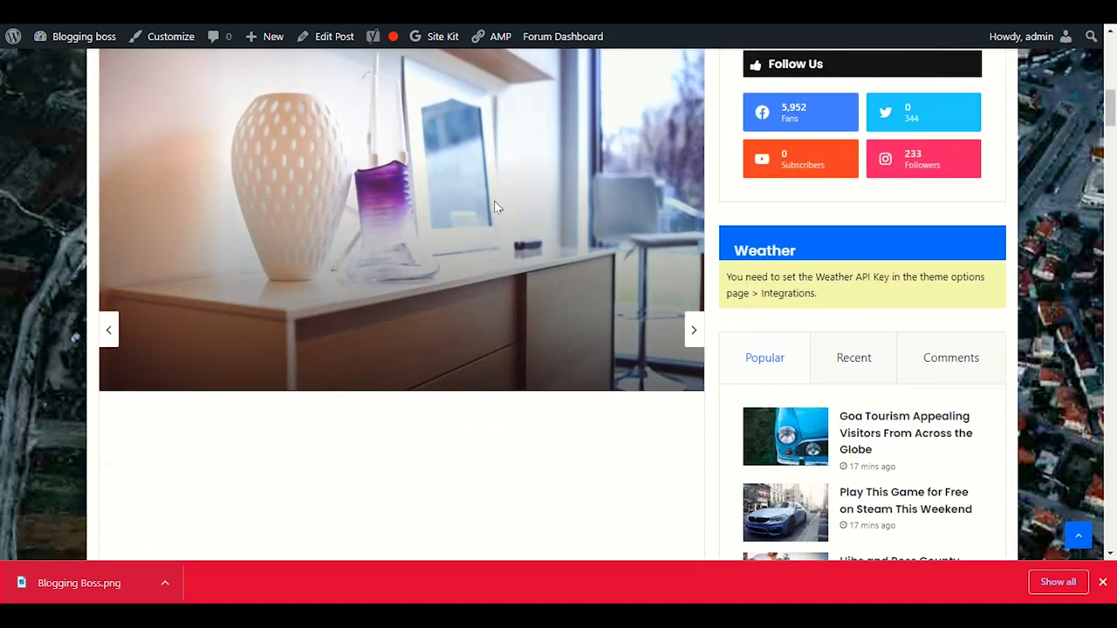
scroll(493, 207, up, 2)
scroll(528, 212, down, 2)
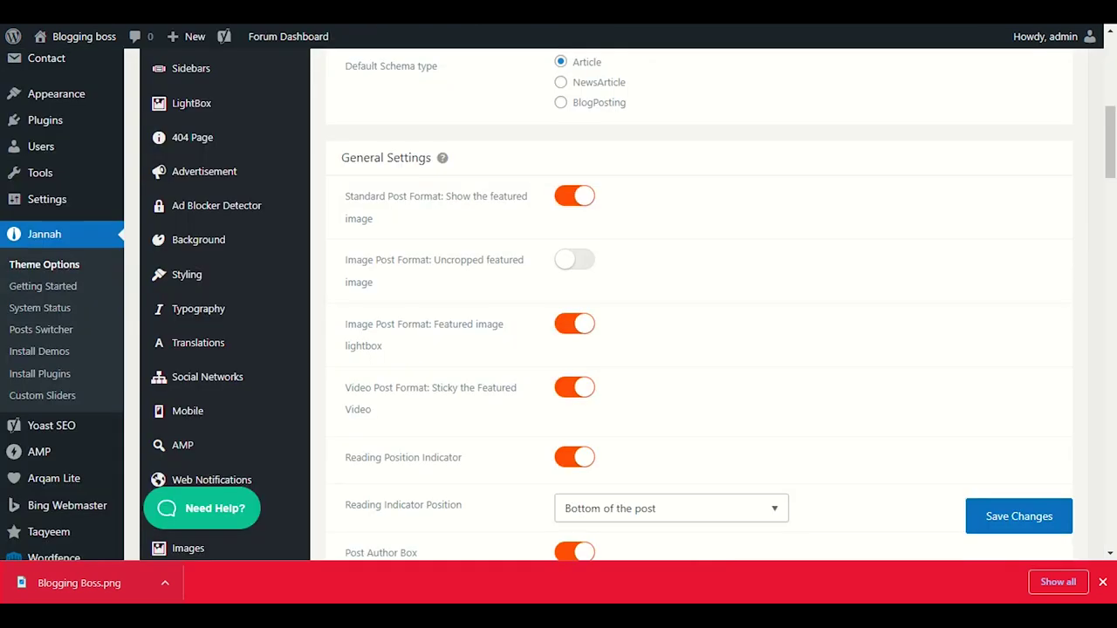
- Check the reading position indicator on the live post, and turn off the Post Author Box in the General Settings
scroll(377, 233, down, 2)
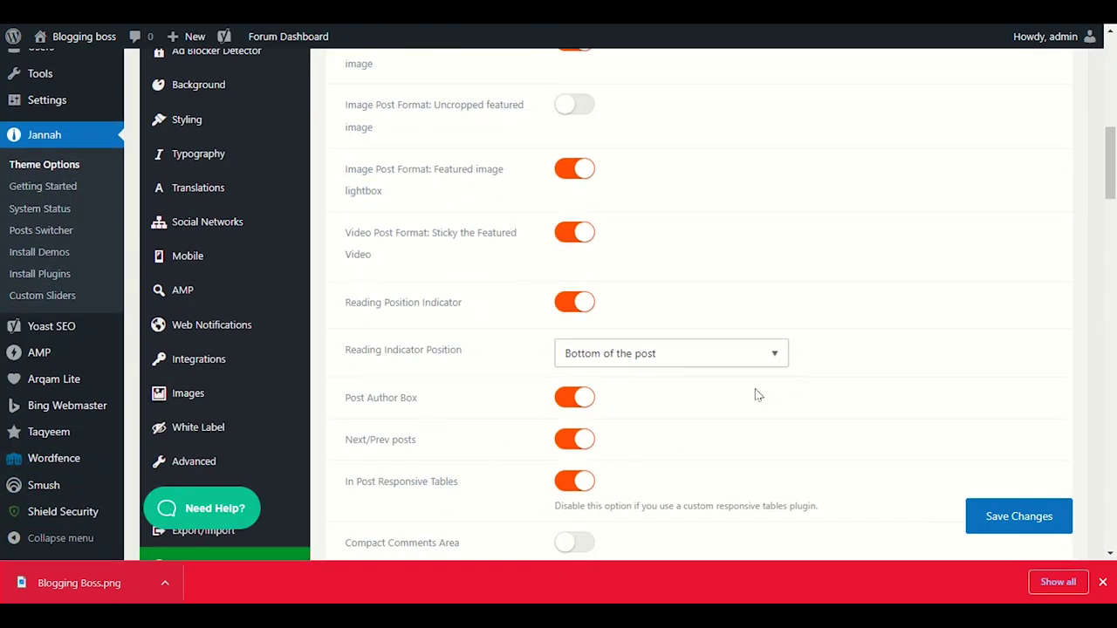
scroll(523, 312, down, 1)
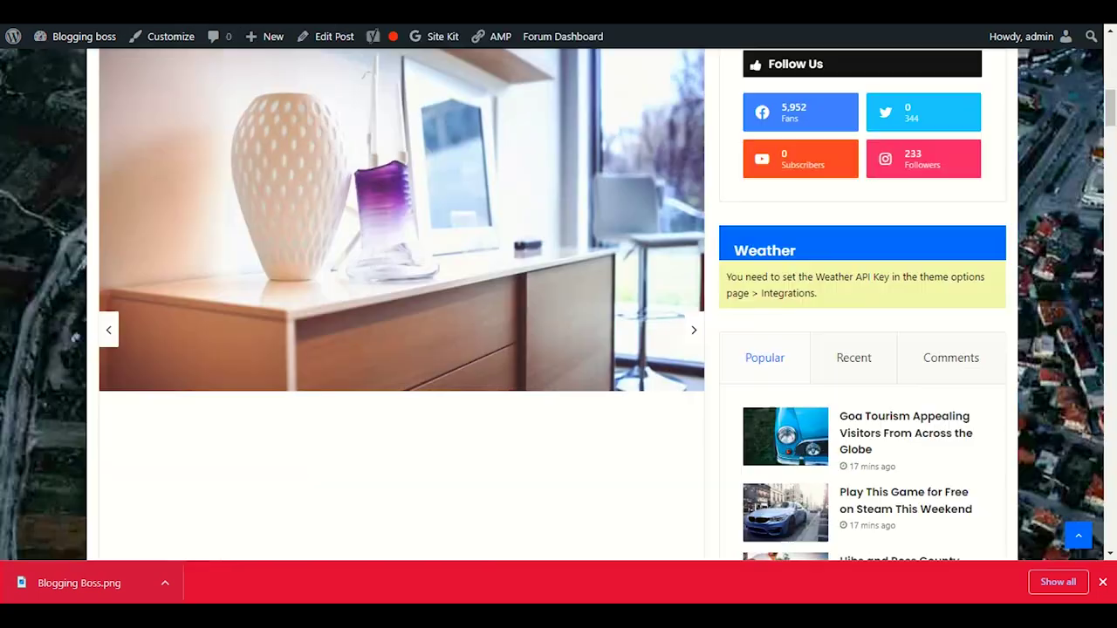
scroll(421, 416, down, 10)
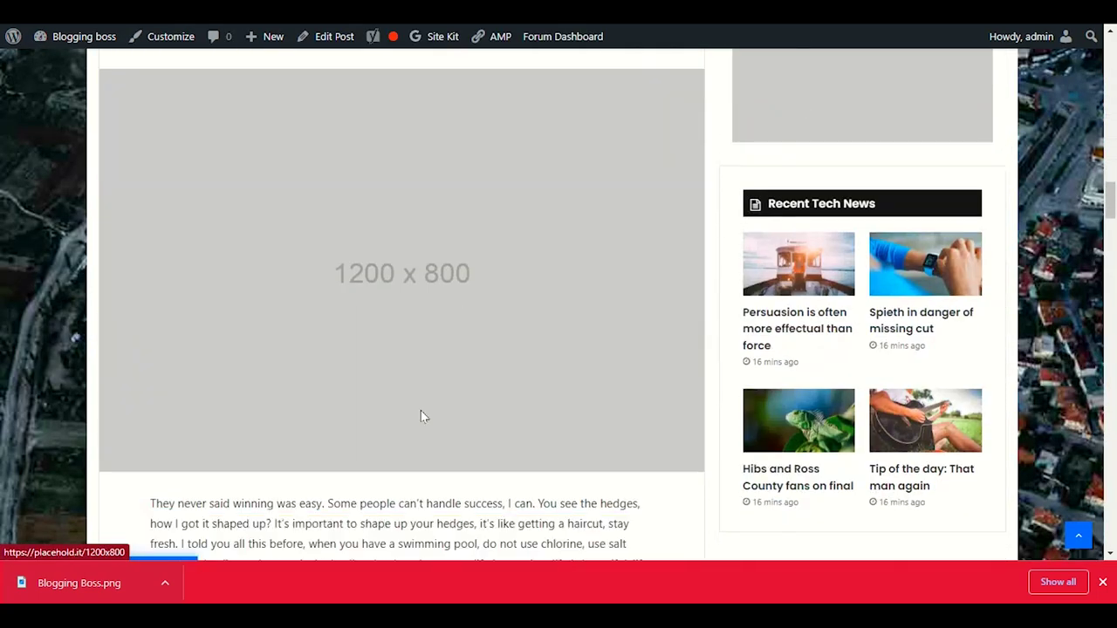
scroll(421, 416, up, 4)
drag(1112, 253, 1112, 403)
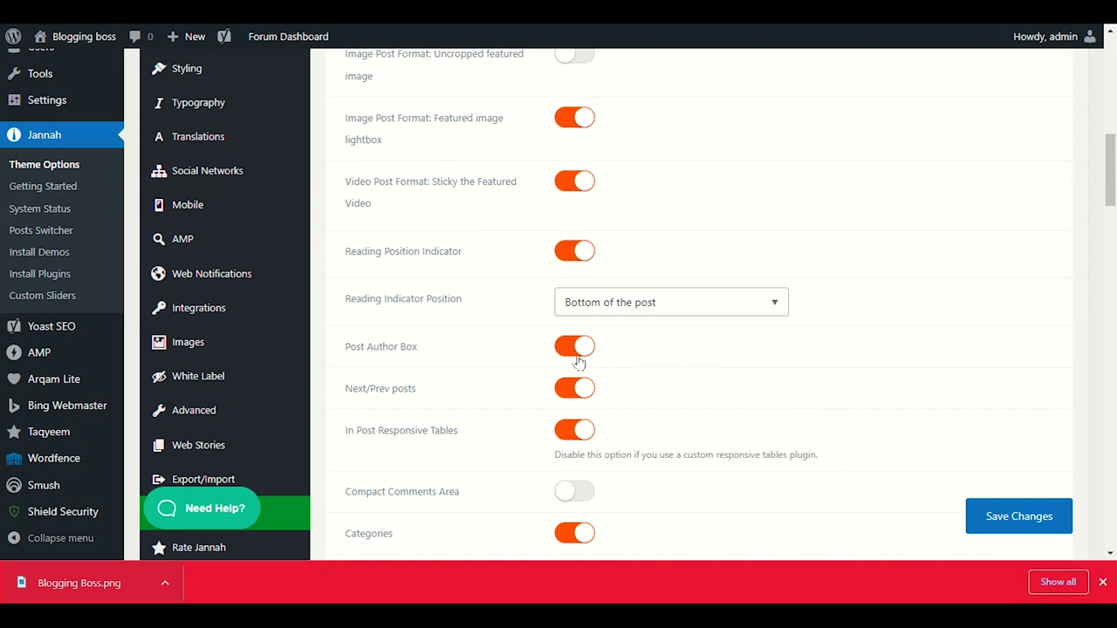
click(574, 349)
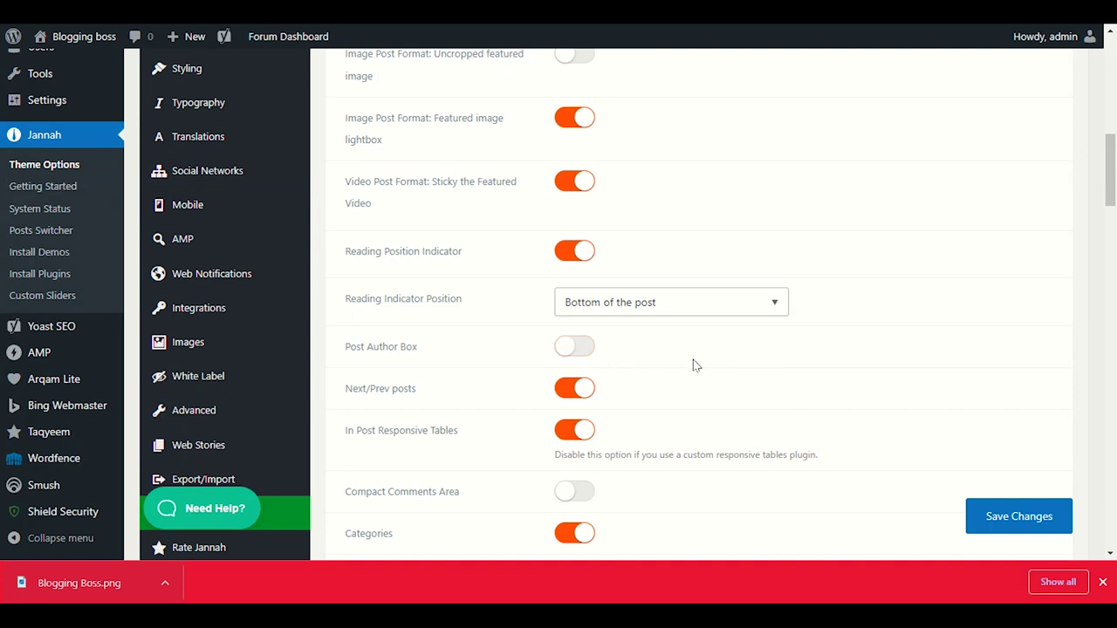
- Compare the remaining General Settings with the tag, share buttons and author box at the end of the live post
scroll(528, 358, down, 2)
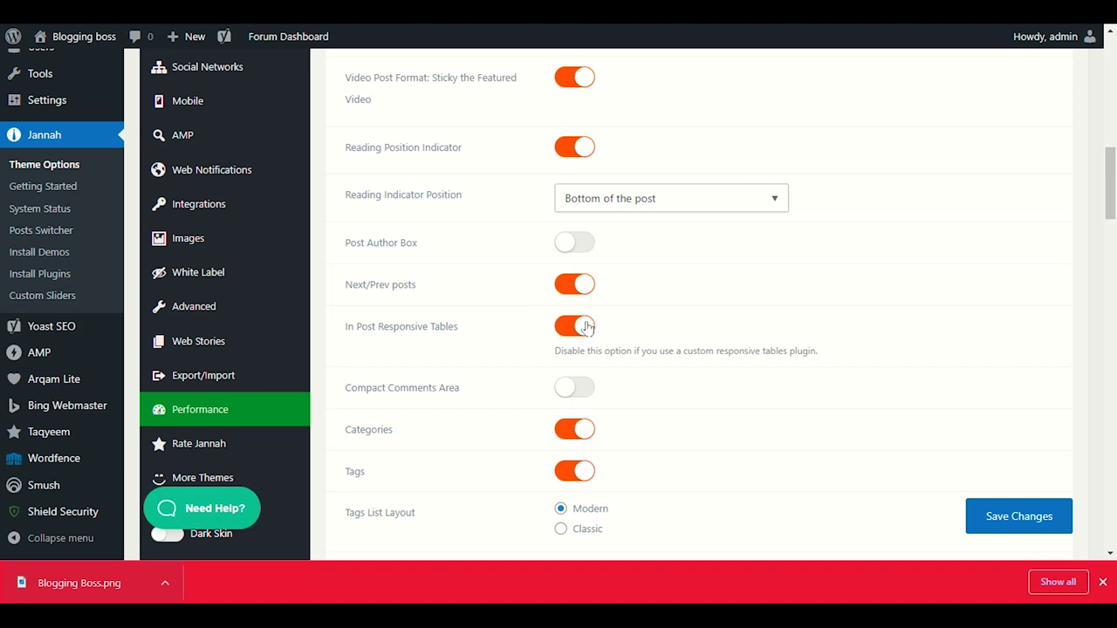
scroll(583, 328, down, 2)
scroll(524, 305, down, 1)
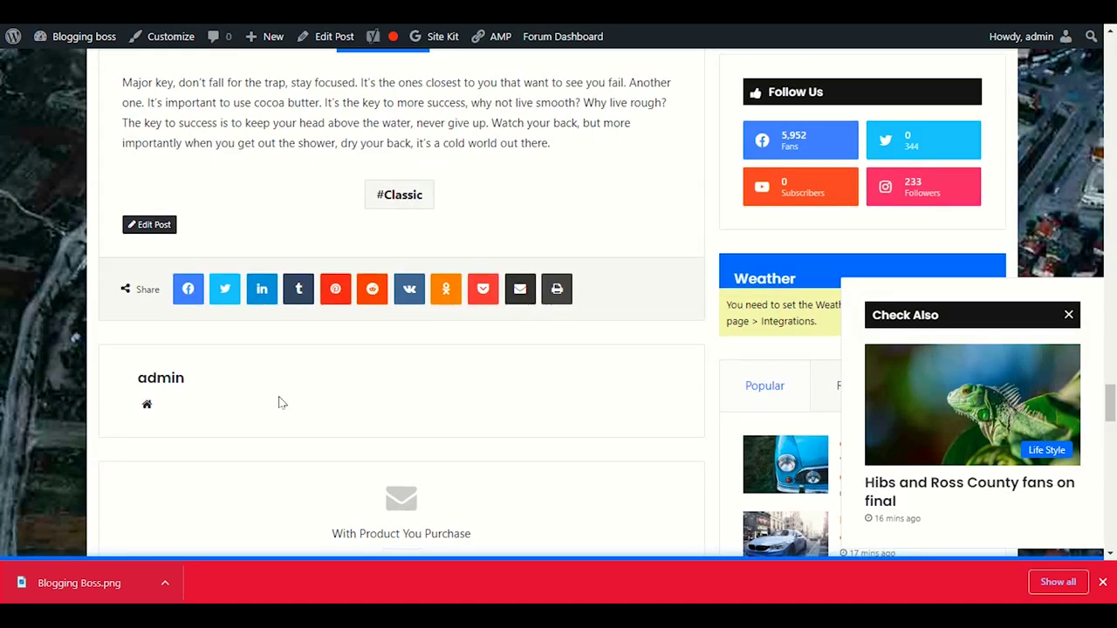
scroll(270, 391, up, 2)
drag(465, 353, 314, 354)
click(315, 354)
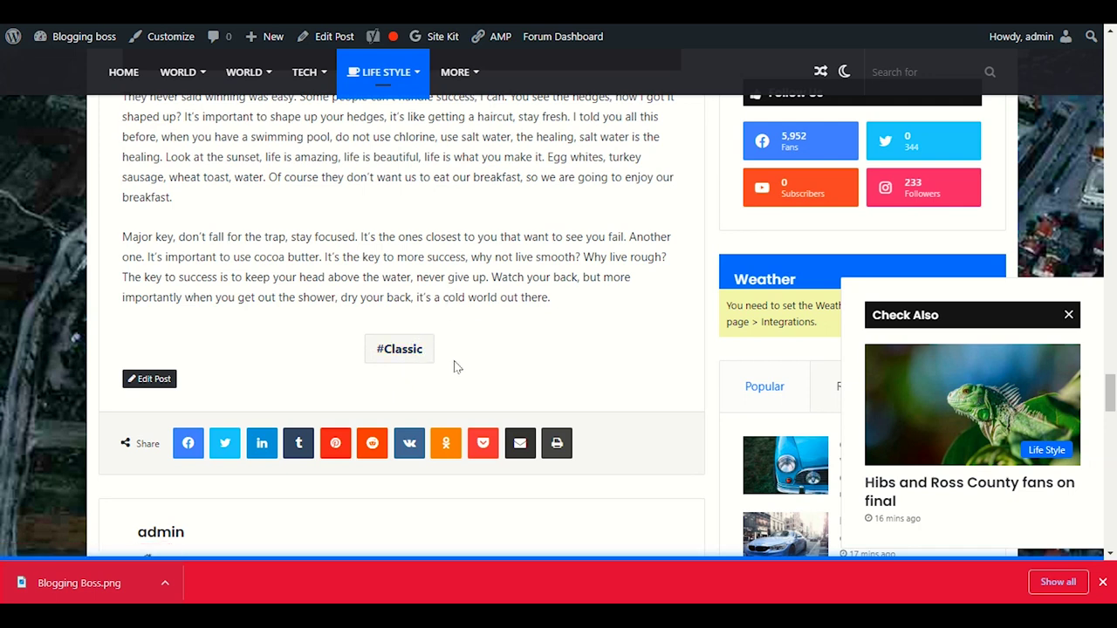
scroll(369, 353, down, 2)
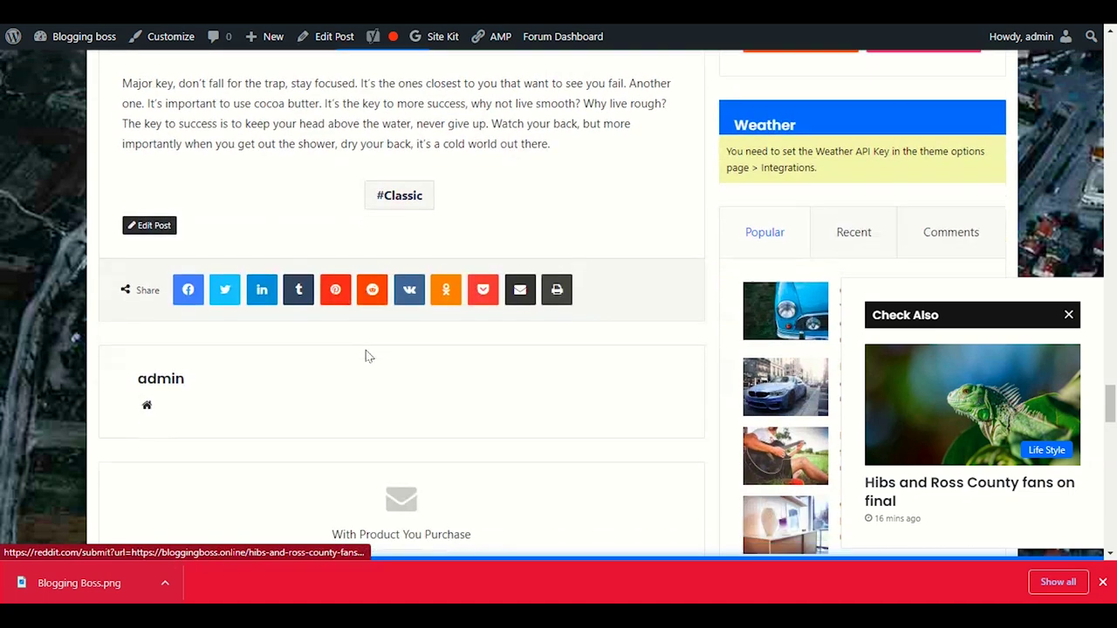
scroll(383, 366, down, 2)
scroll(384, 371, up, 3)
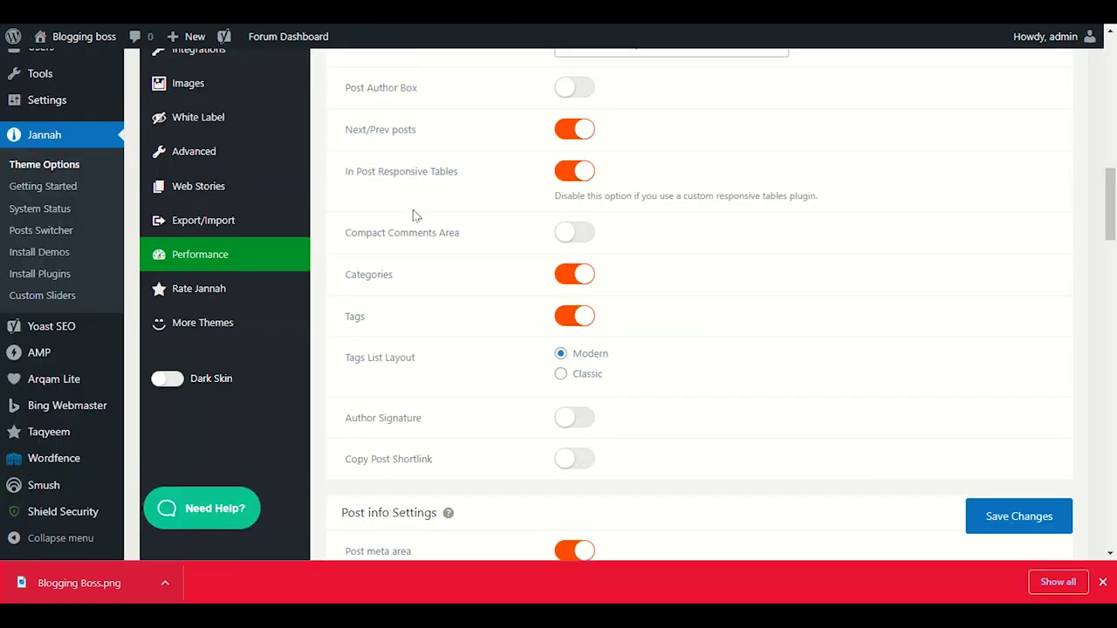
- Turn off the Author option in the Post info Settings after comparing the post meta area options with the live post
scroll(415, 215, down, 2)
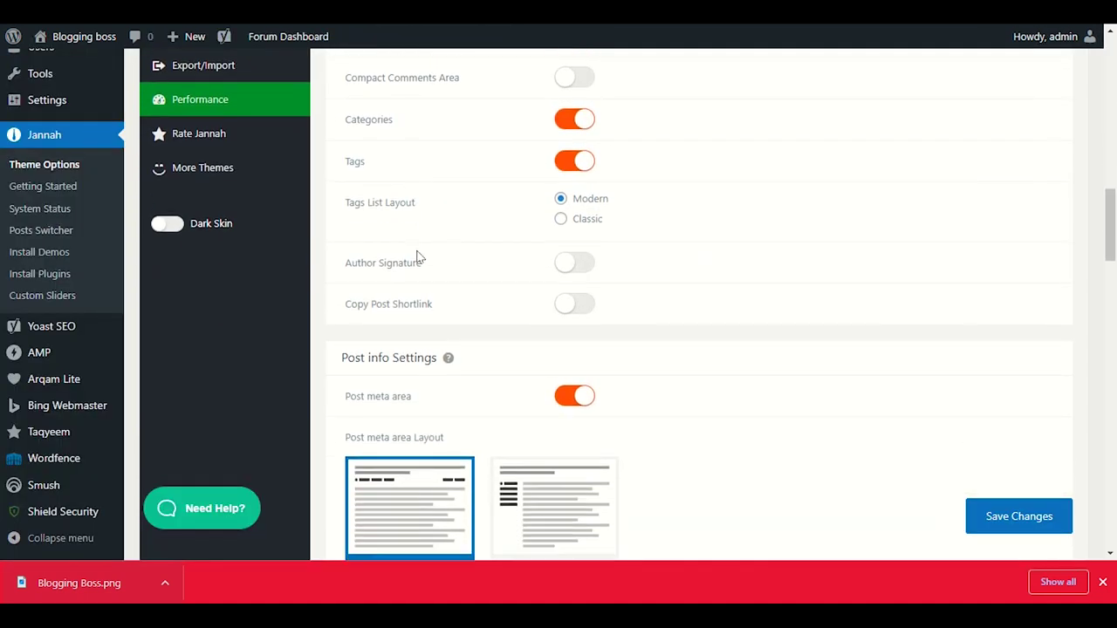
scroll(392, 258, down, 1)
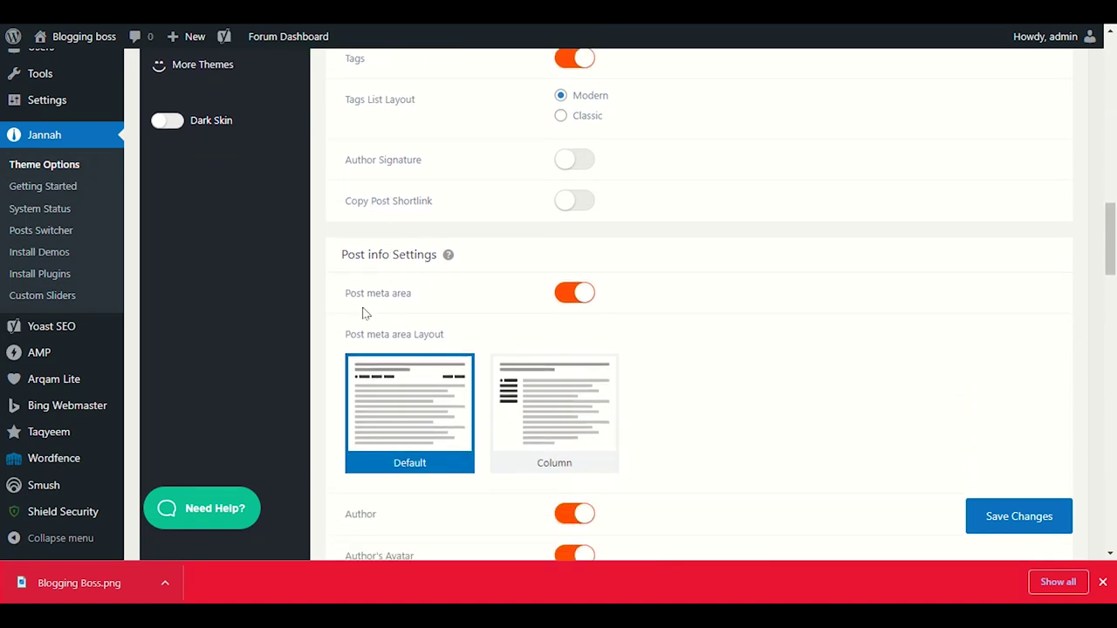
scroll(588, 287, down, 1)
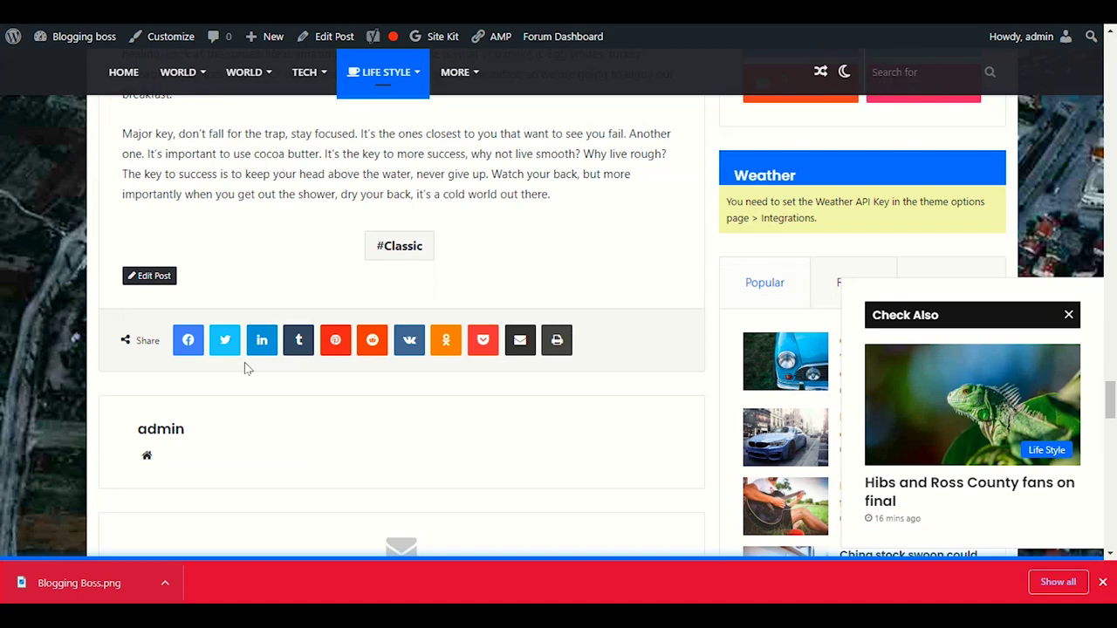
scroll(244, 369, down, 2)
scroll(246, 373, down, 2)
scroll(246, 376, up, 12)
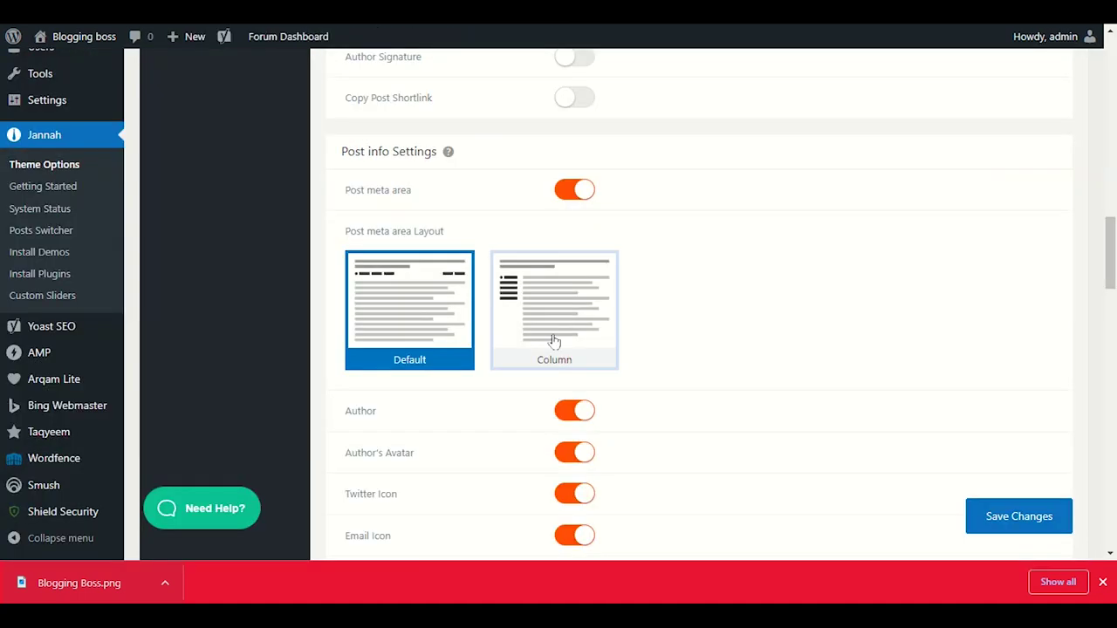
scroll(553, 342, down, 2)
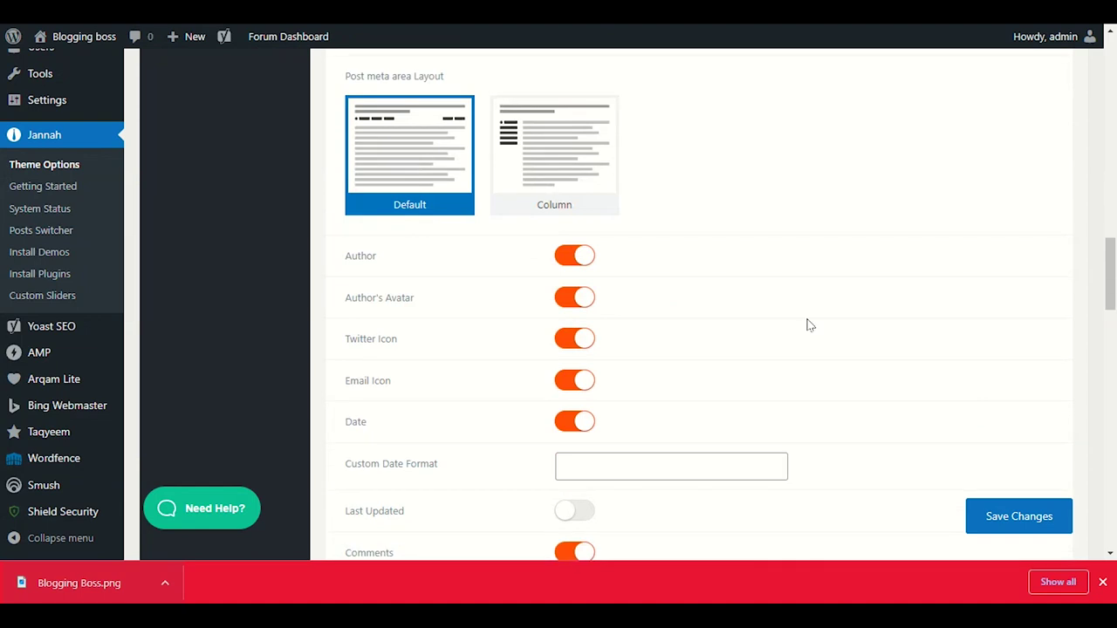
click(576, 255)
- Compare the date, comments, views and estimated reading time options with the meta line under the live post's title
scroll(494, 351, down, 1)
scroll(494, 351, down, 1)
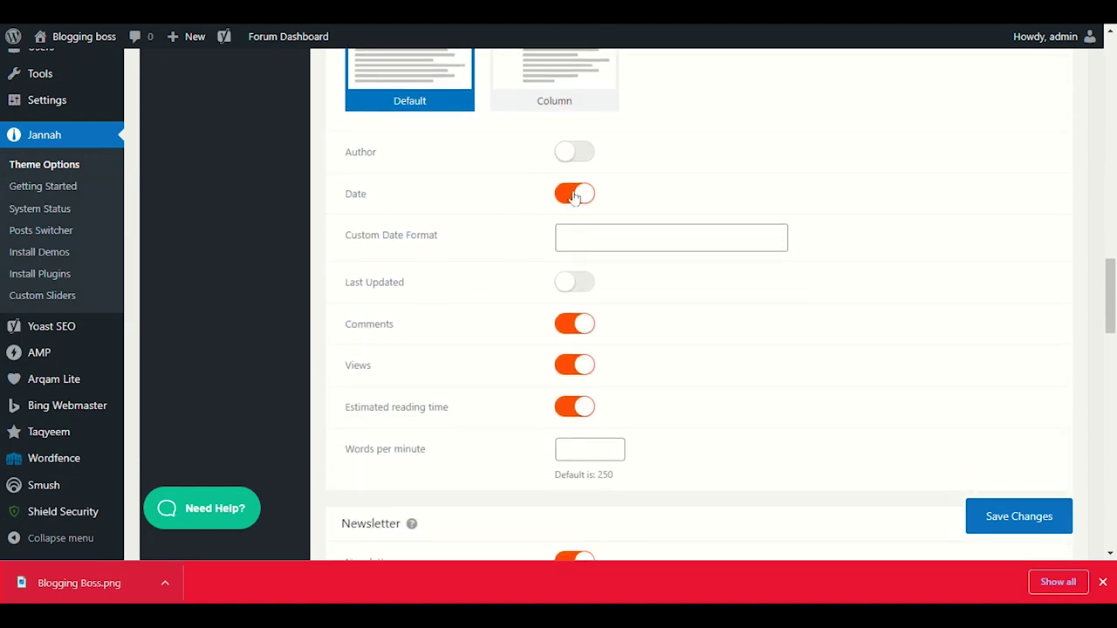
scroll(573, 192, down, 1)
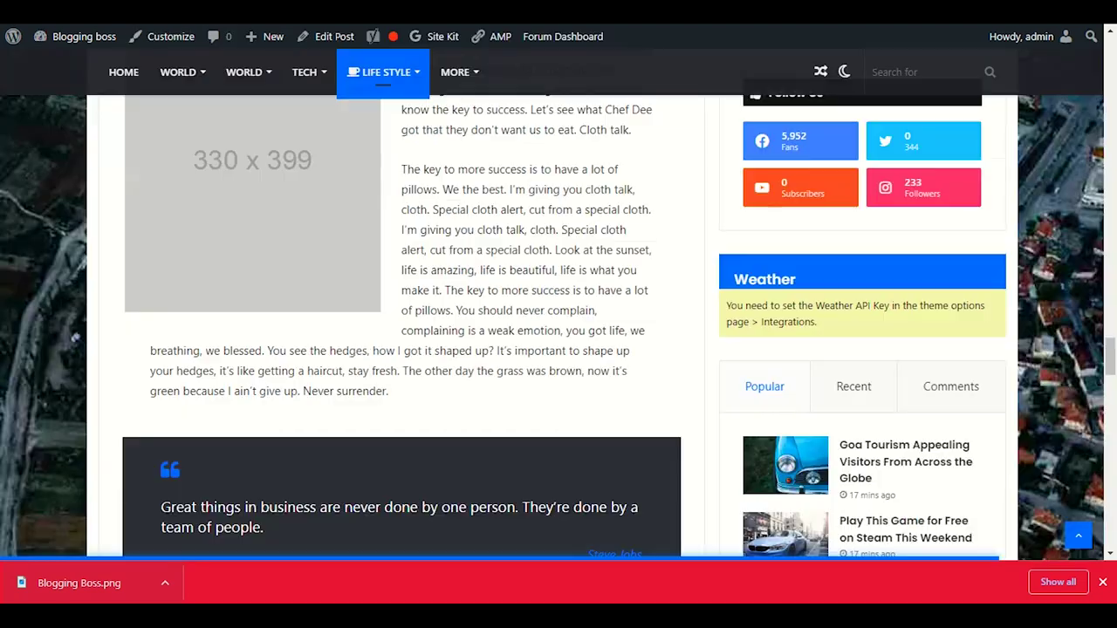
scroll(758, 441, down, 10)
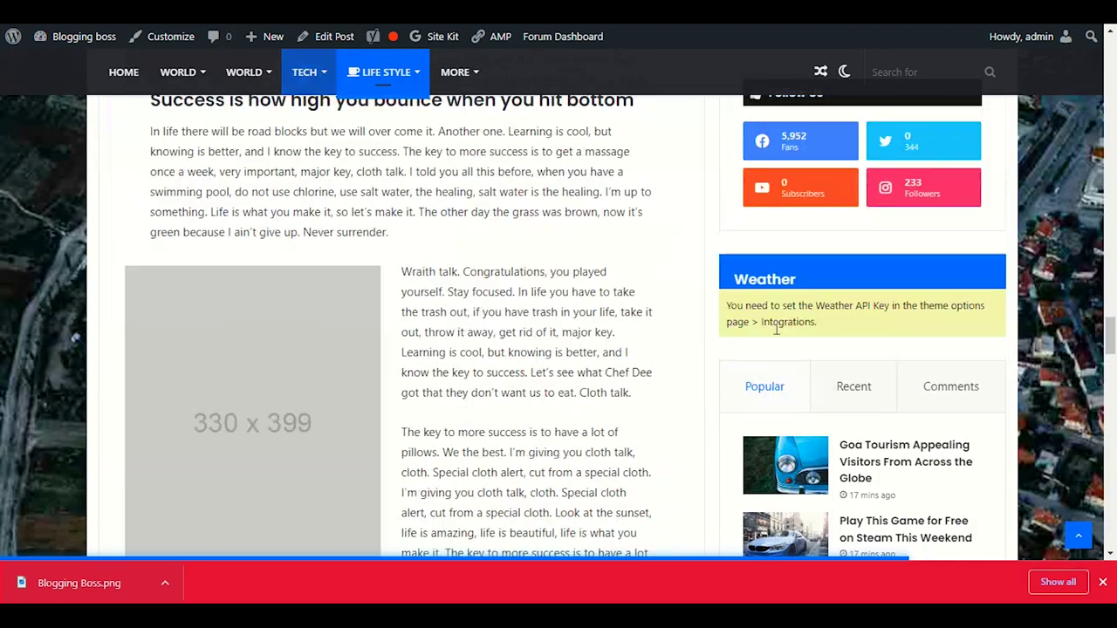
scroll(758, 441, up, 15)
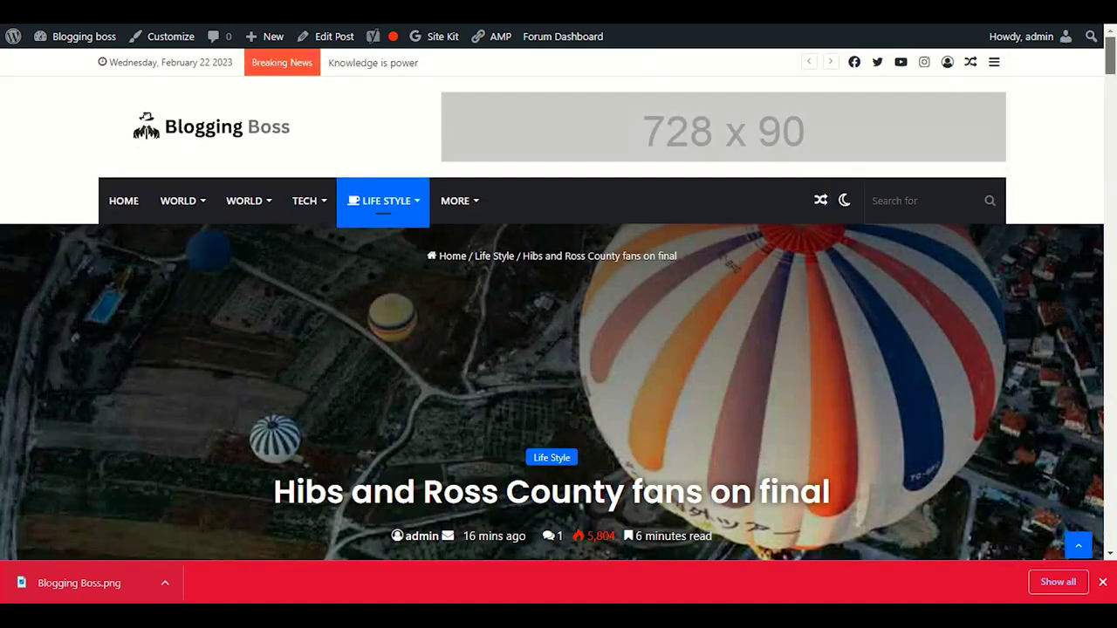
scroll(756, 294, down, 3)
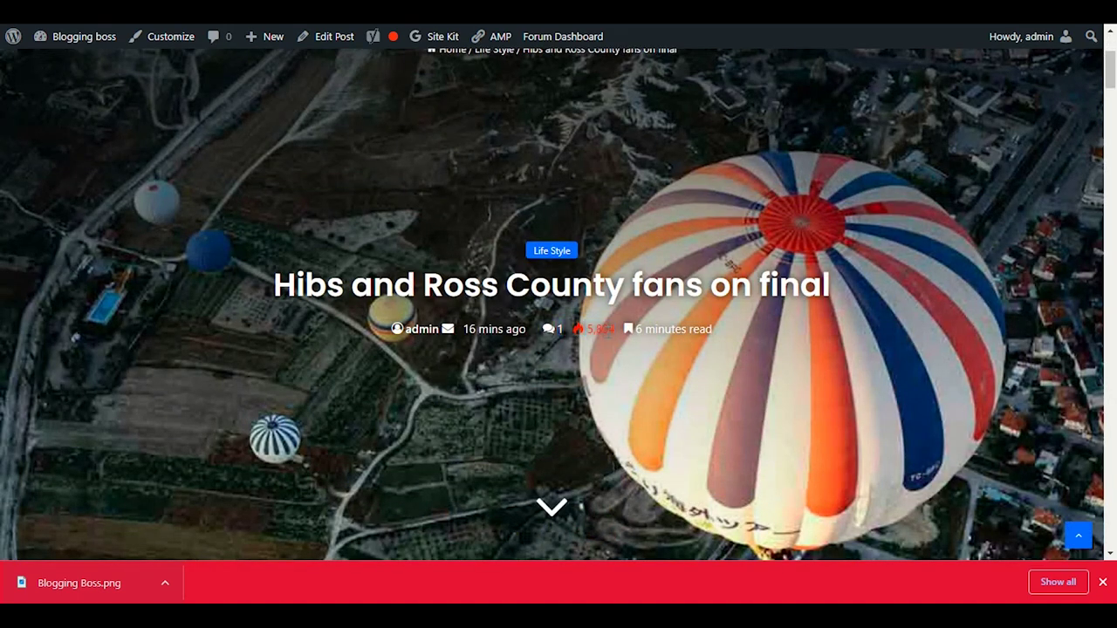
double_click(576, 332)
drag(587, 329, 609, 329)
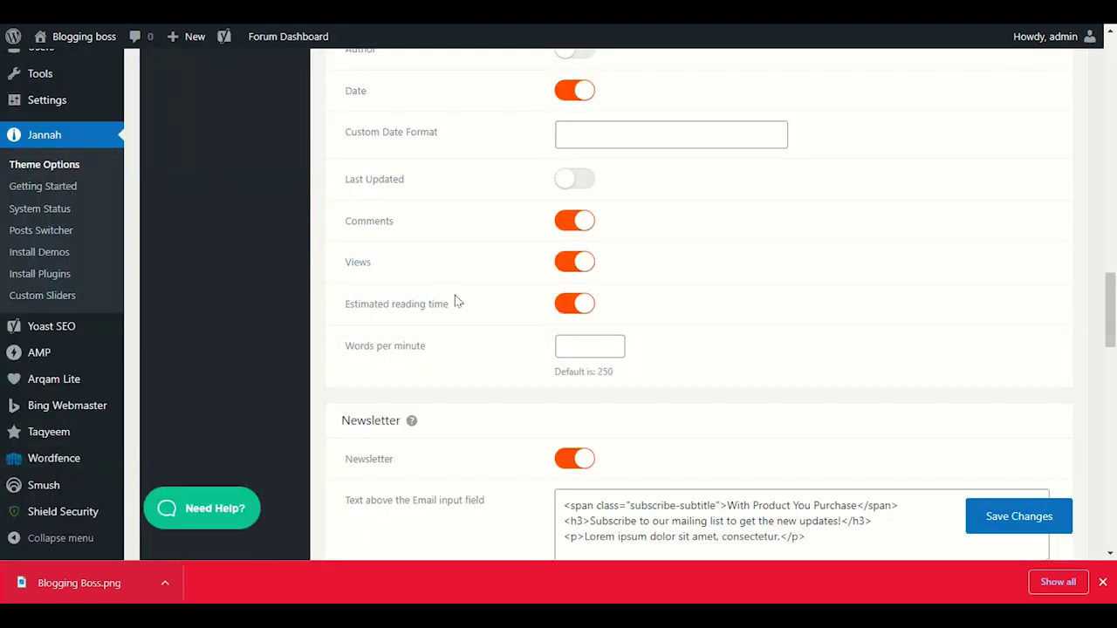
scroll(456, 299, down, 1)
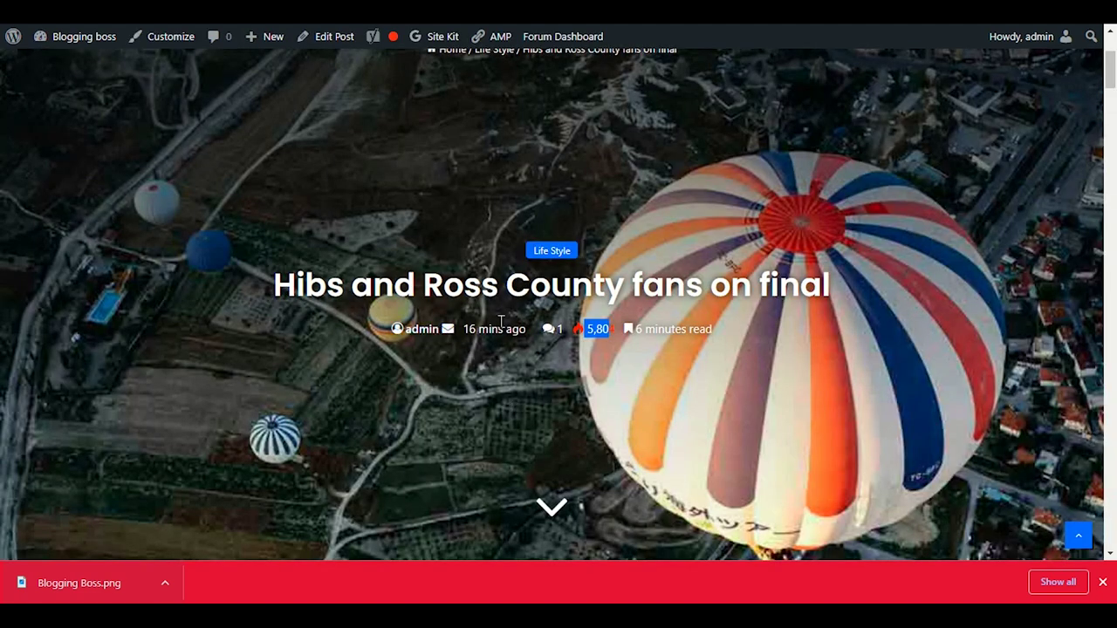
drag(527, 330, 481, 336)
drag(714, 332, 628, 336)
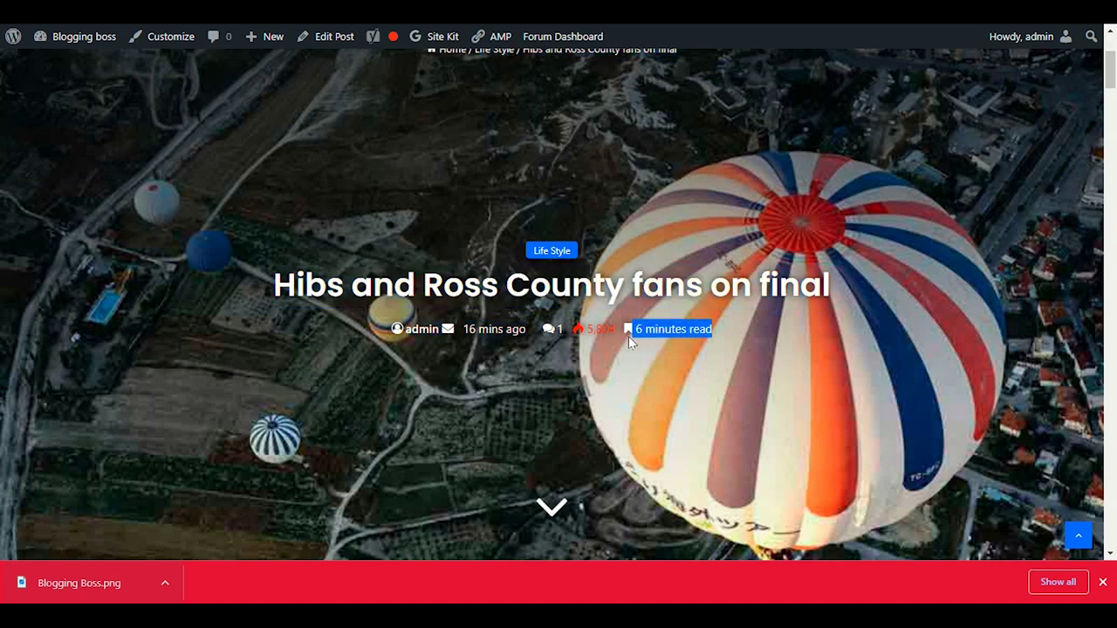
click(716, 329)
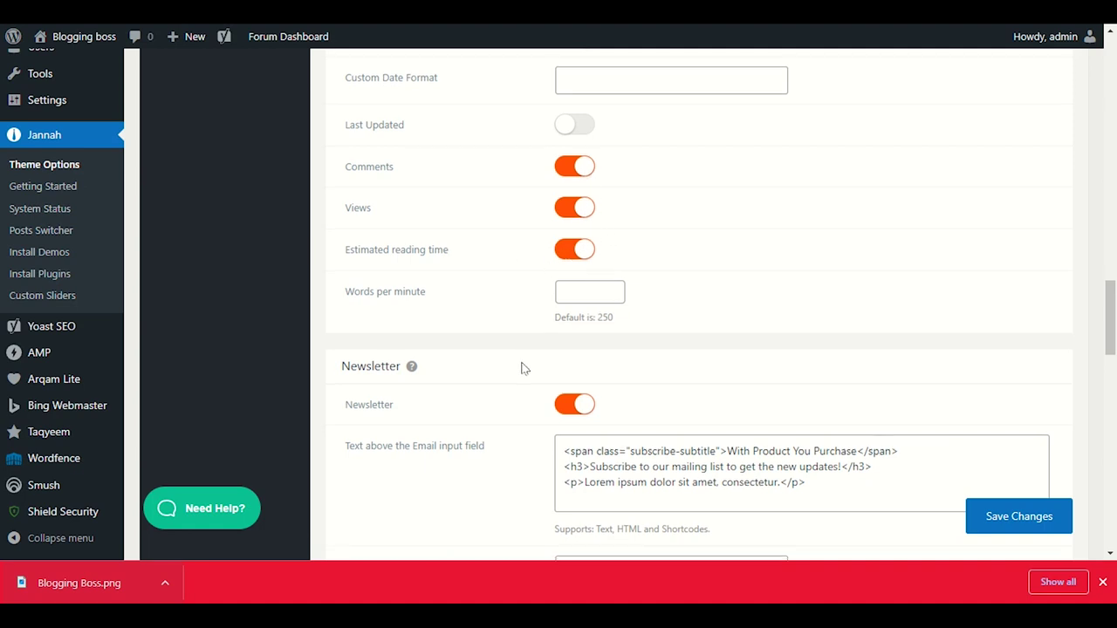
- Compare the Newsletter settings with the live post's mailing list box, and bring up the Related Posts settings
scroll(522, 370, down, 2)
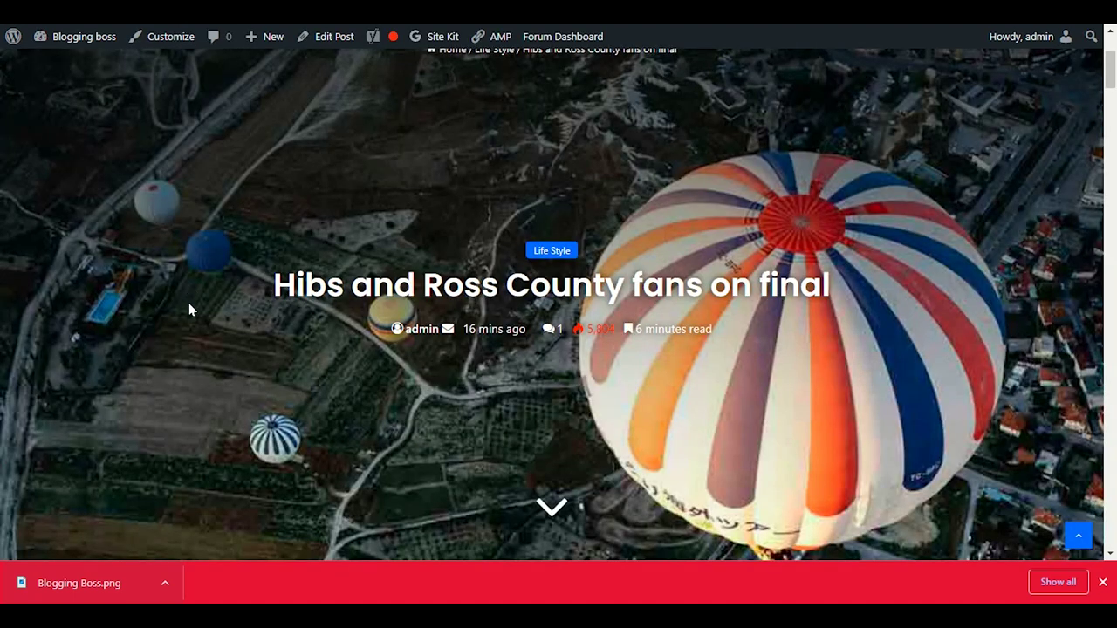
scroll(1110, 78, down, 2)
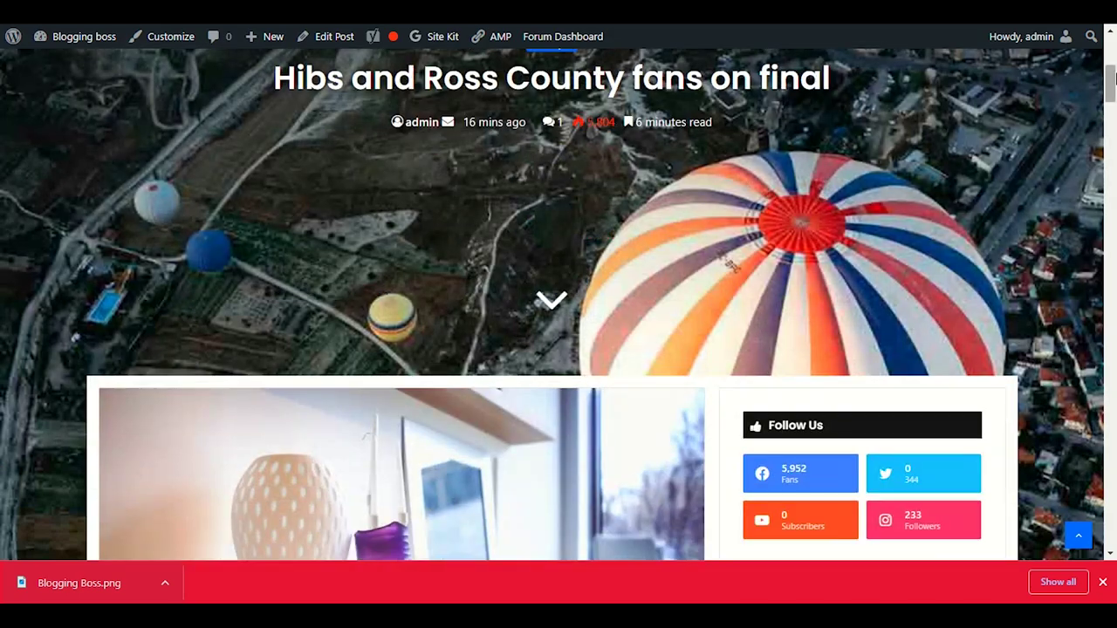
drag(1110, 78, 1074, 553)
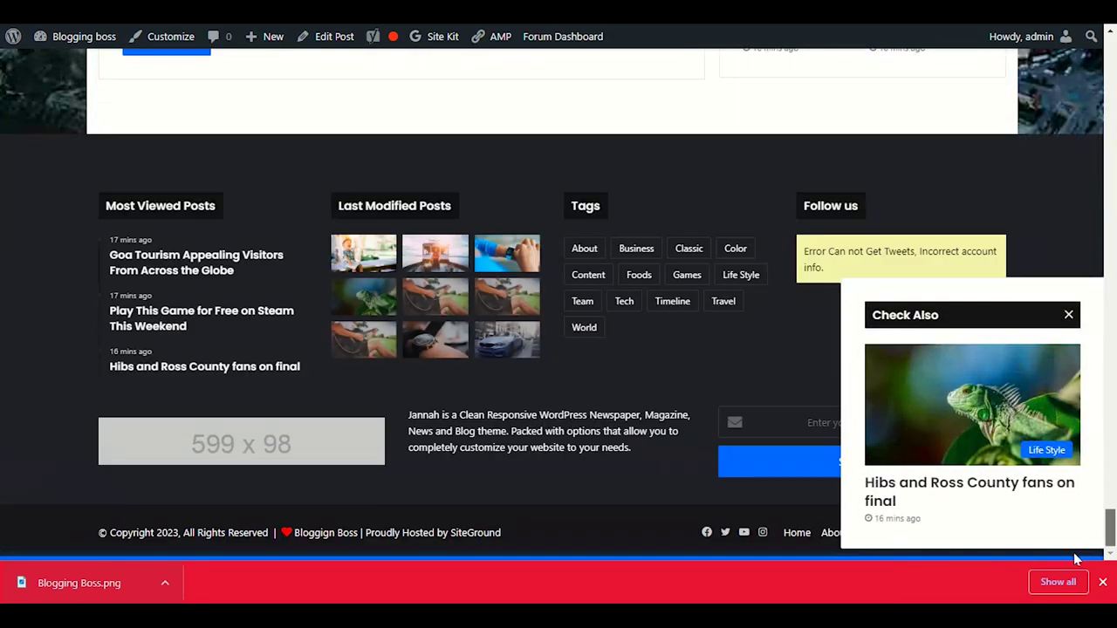
scroll(495, 347, up, 10)
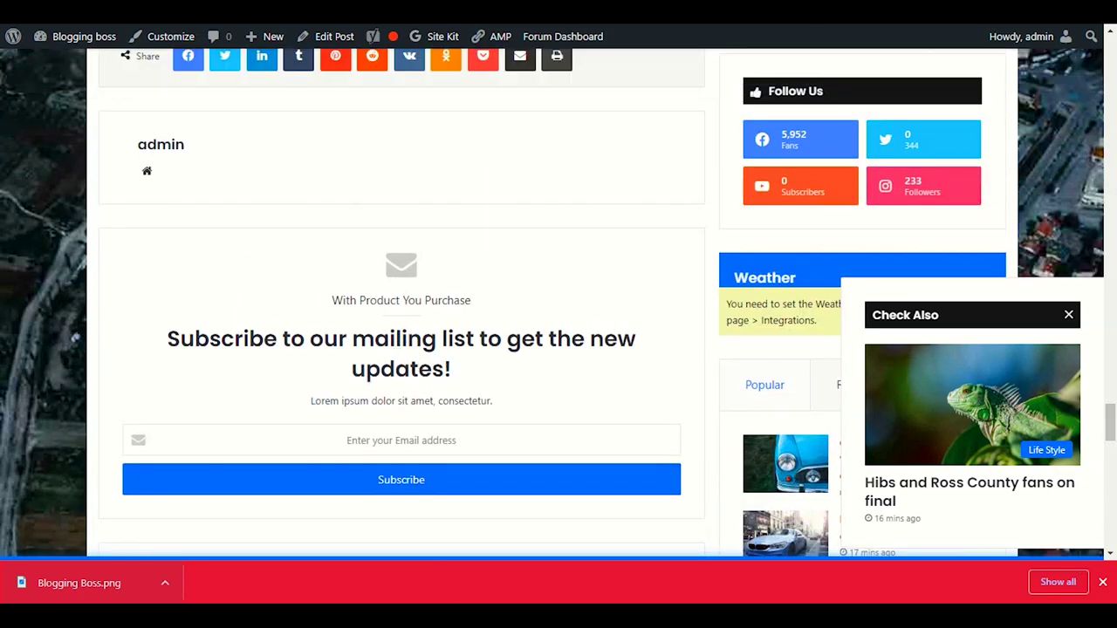
key(ctrl+Tab)
scroll(441, 292, down, 5)
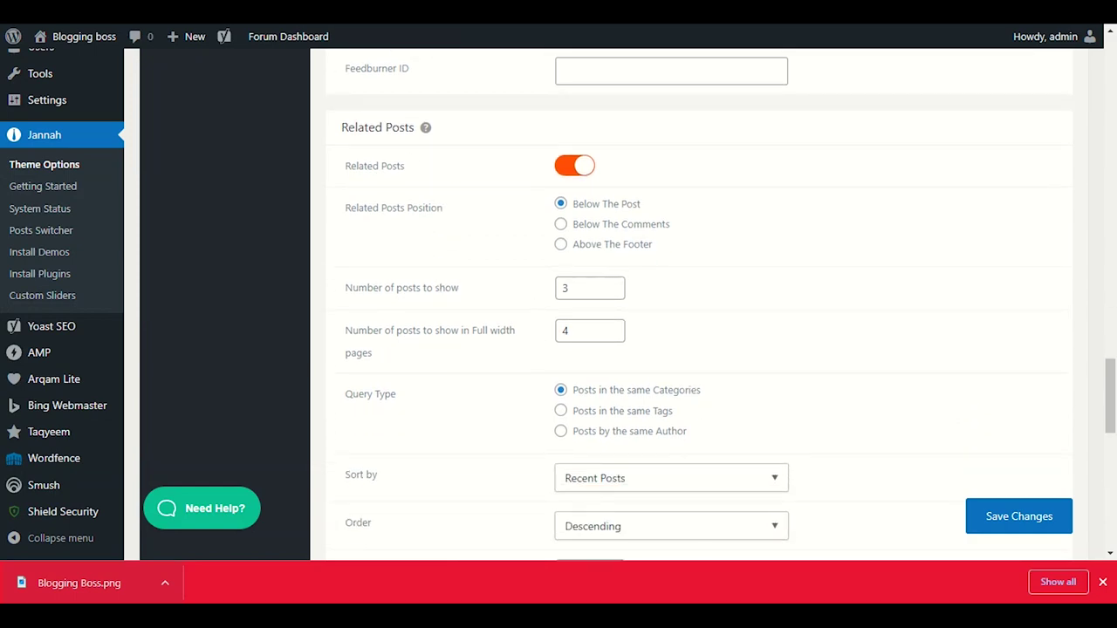
- Compare the Related Posts position and number of posts settings with the Related Articles section on the live post
key(ctrl+Tab)
scroll(249, 320, down, 4)
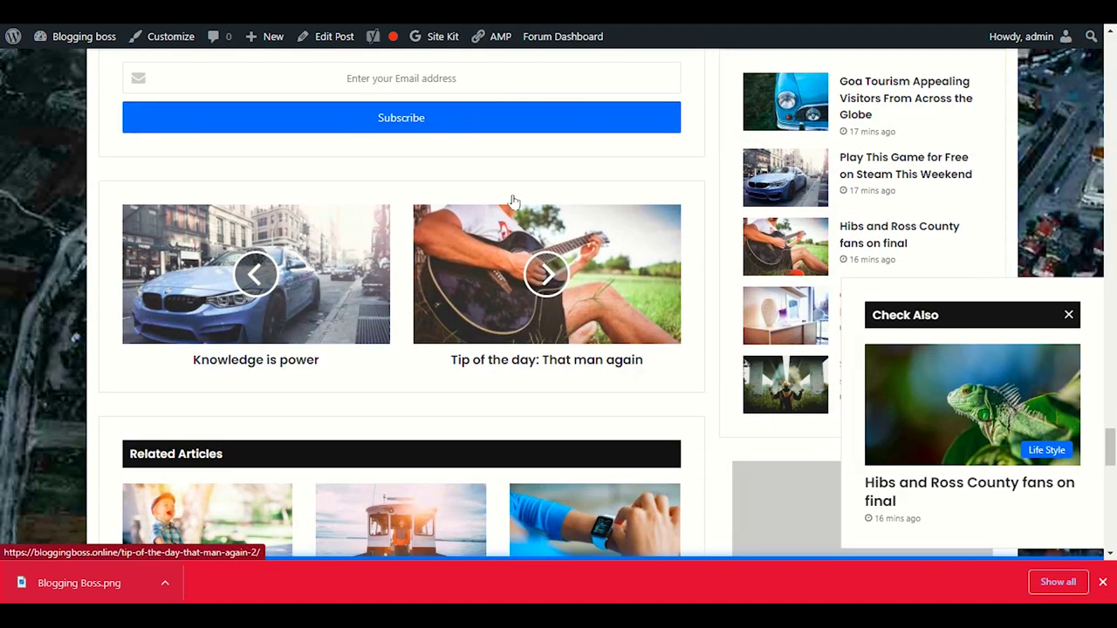
scroll(381, 326, down, 3)
scroll(227, 297, down, 2)
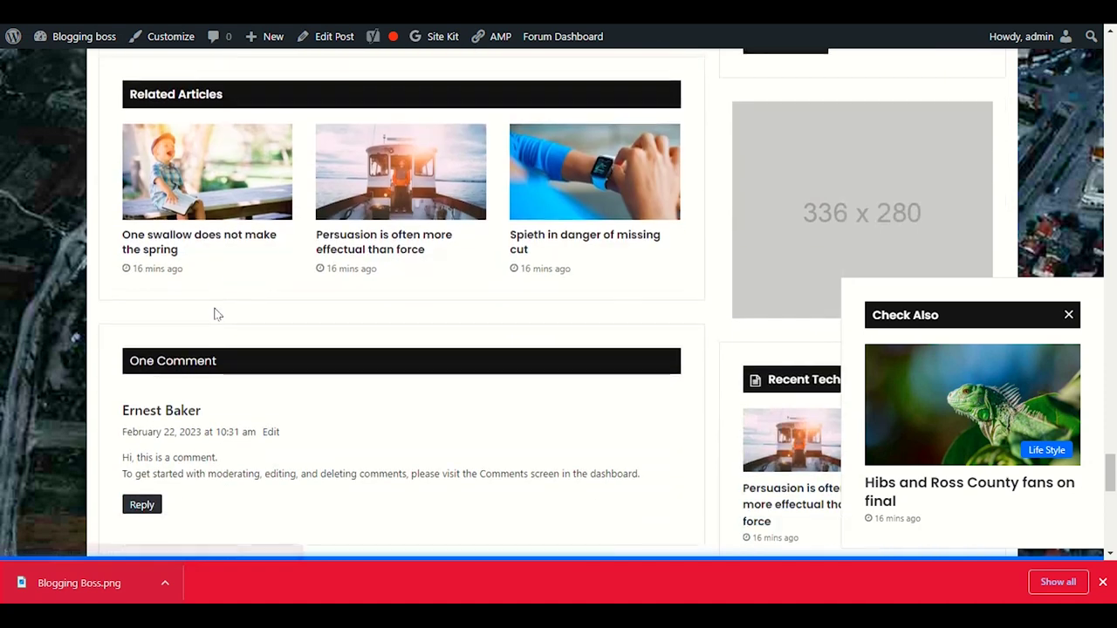
scroll(217, 314, down, 1)
scroll(215, 332, up, 2)
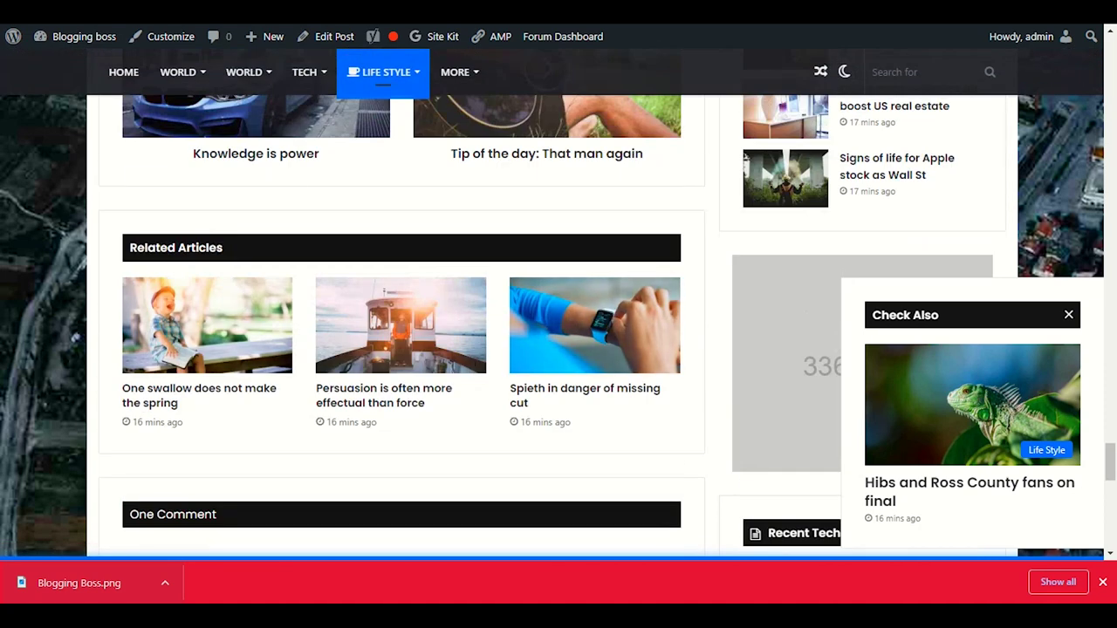
key(ctrl+Tab)
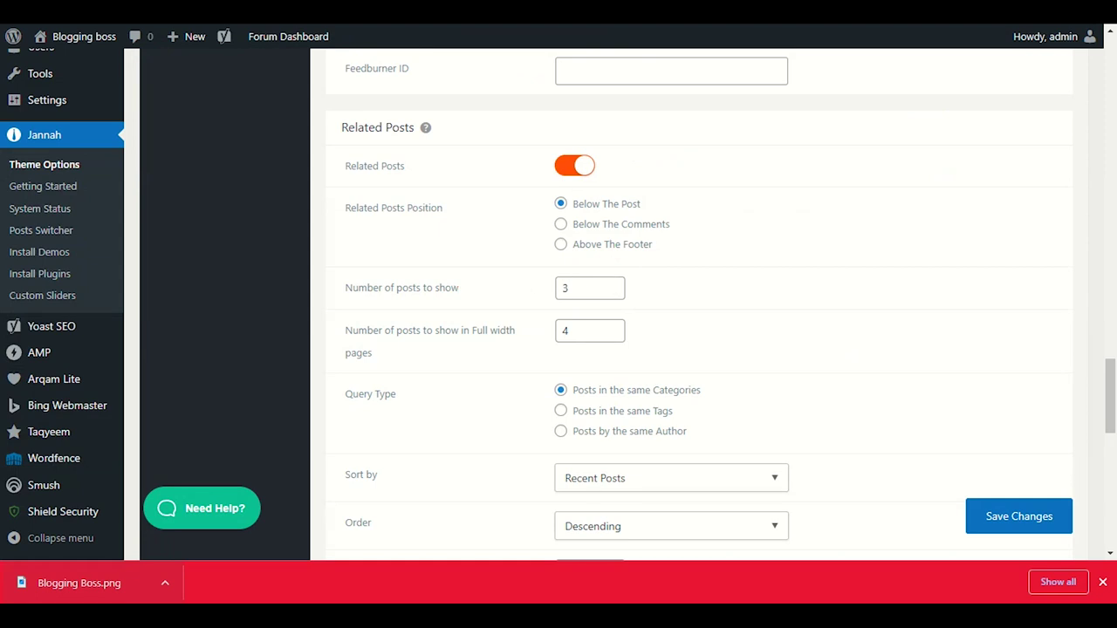
key(ctrl+Tab)
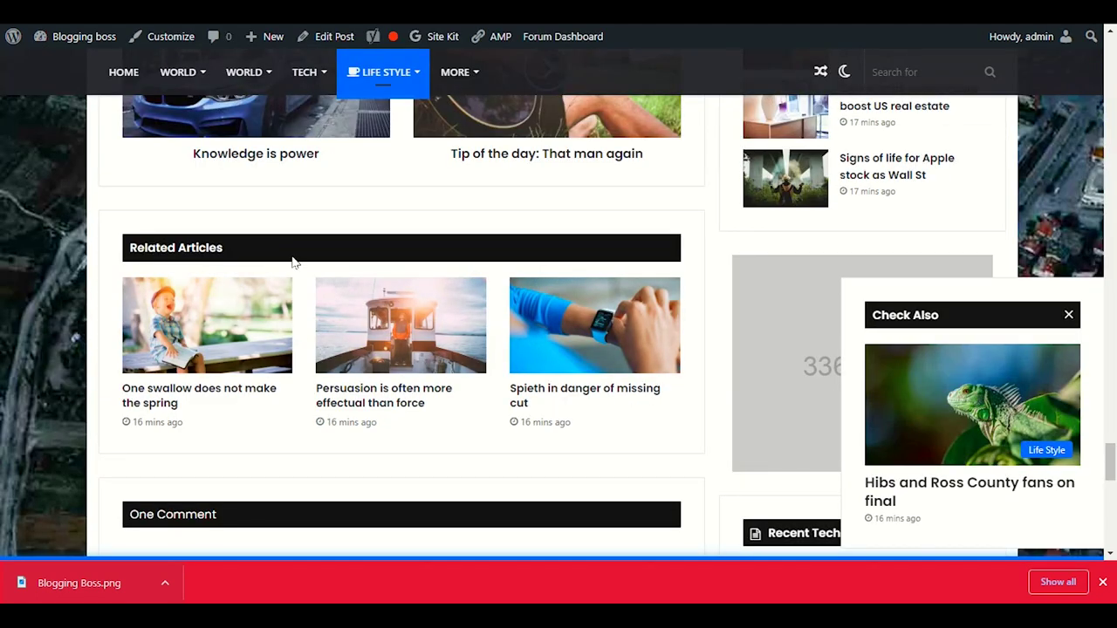
key(ctrl+Tab)
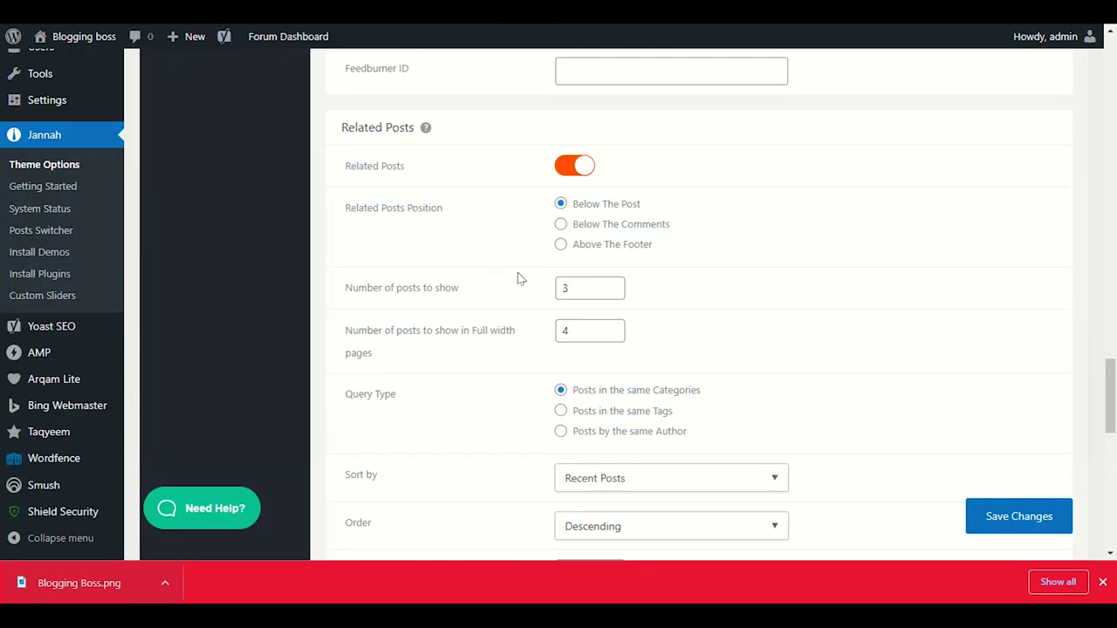
- Review the remaining Related Posts, Read Next Slider and Fly Check Also Box options, and save the theme option changes
scroll(579, 287, down, 4)
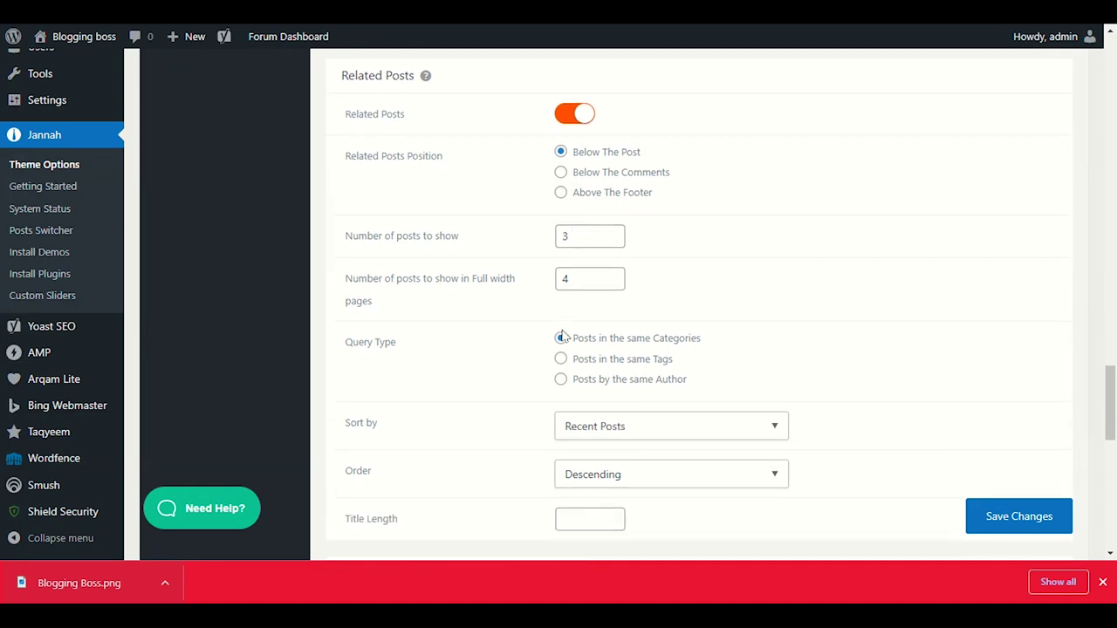
scroll(507, 409, down, 1)
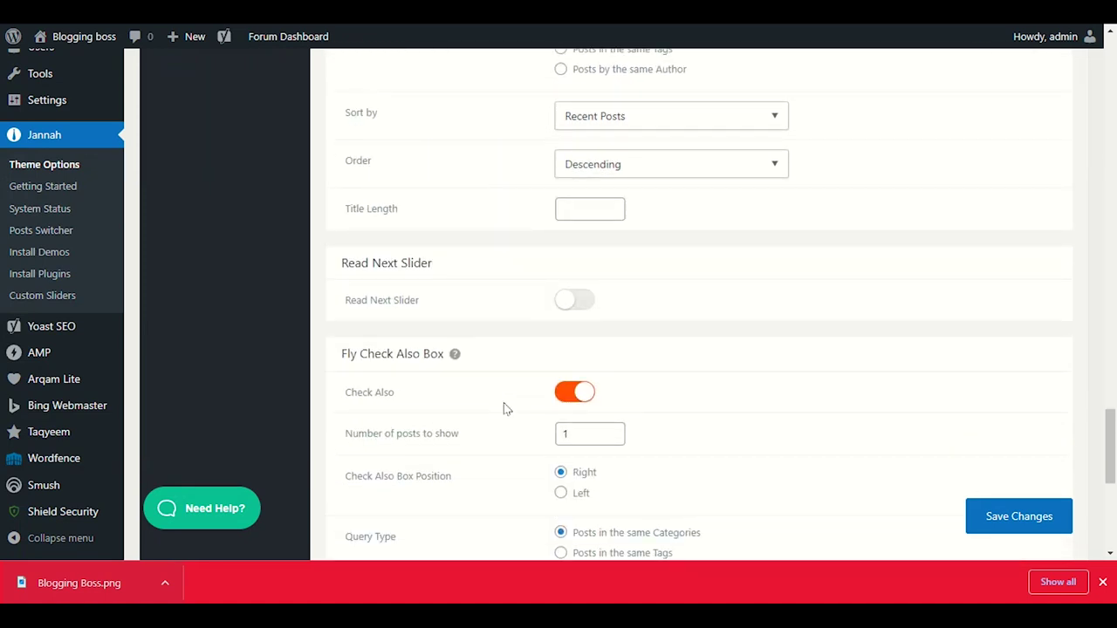
click(986, 514)
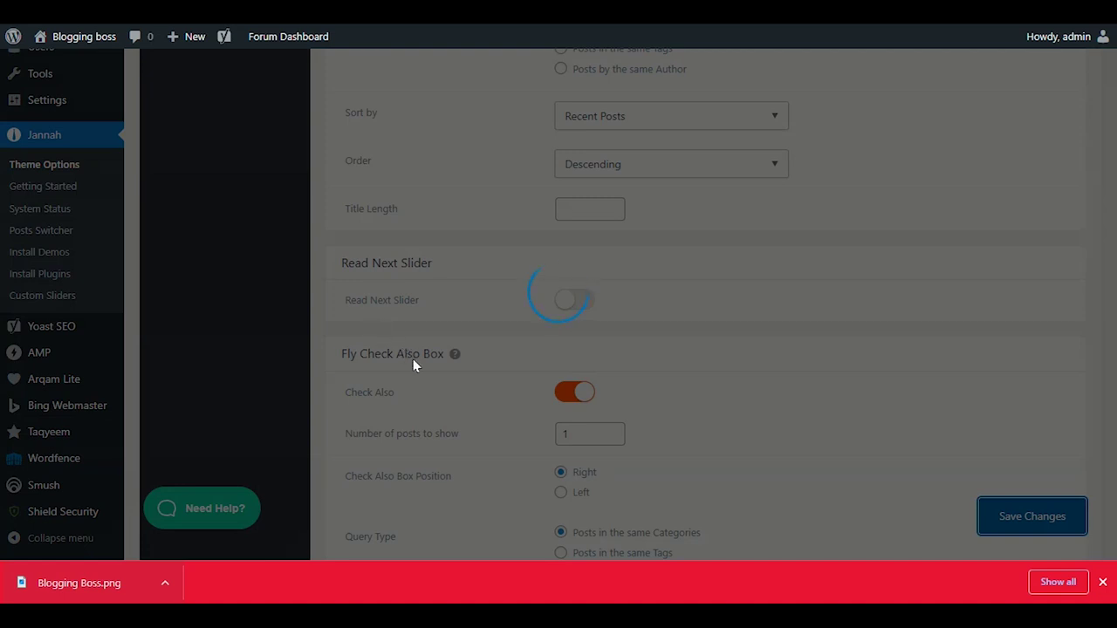
- Open the theme's Advanced Settings and review the advanced menu options and the reset section
scroll(406, 437, up, 7)
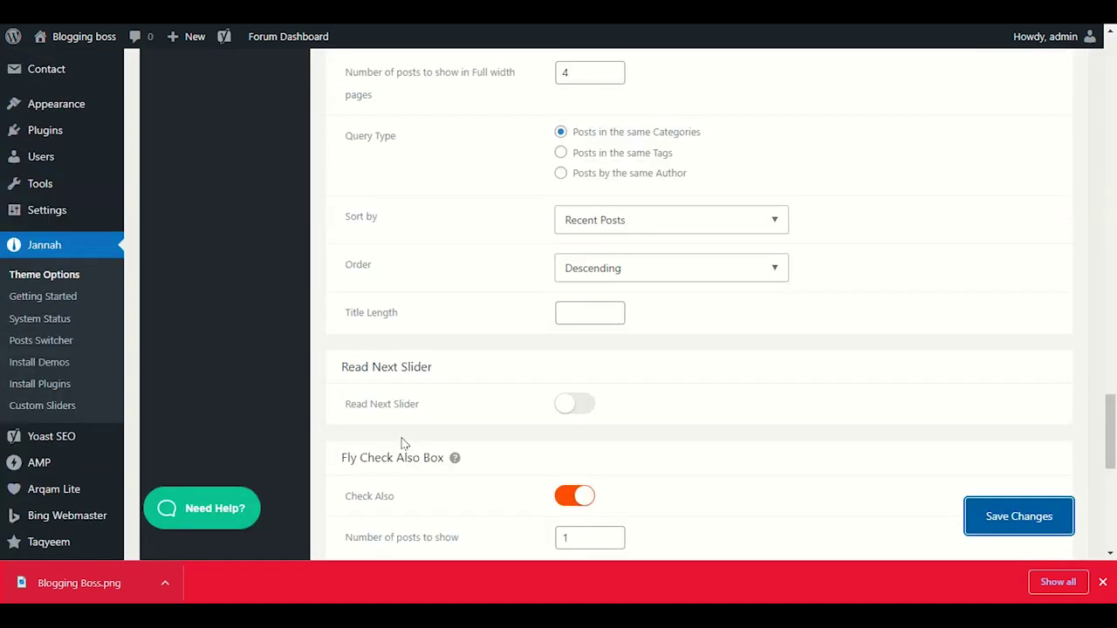
scroll(400, 489, up, 15)
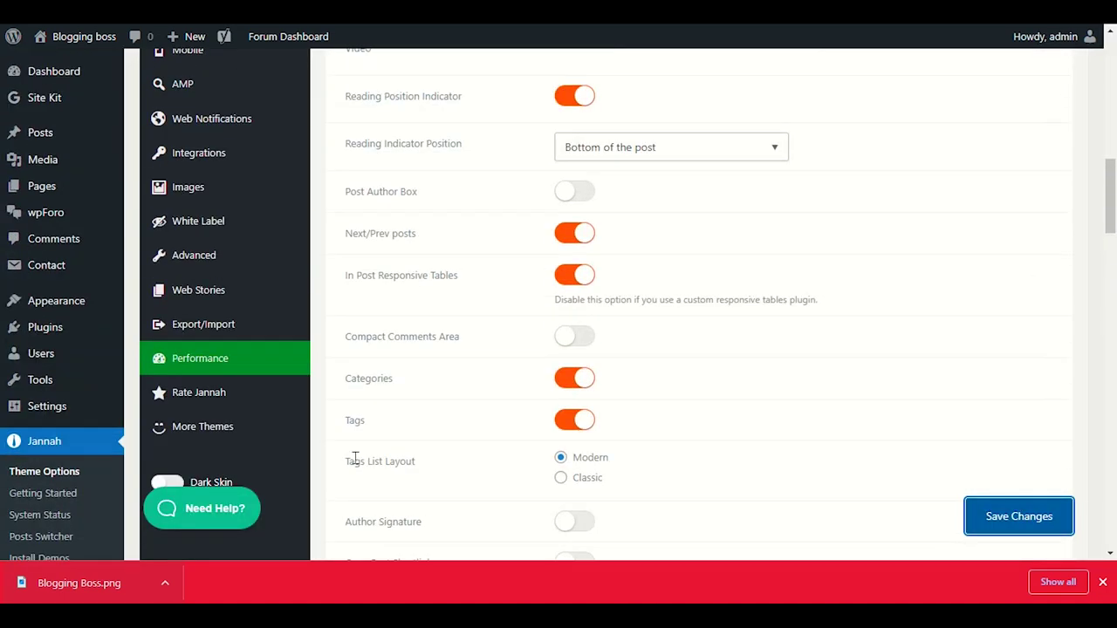
scroll(460, 312, up, 1)
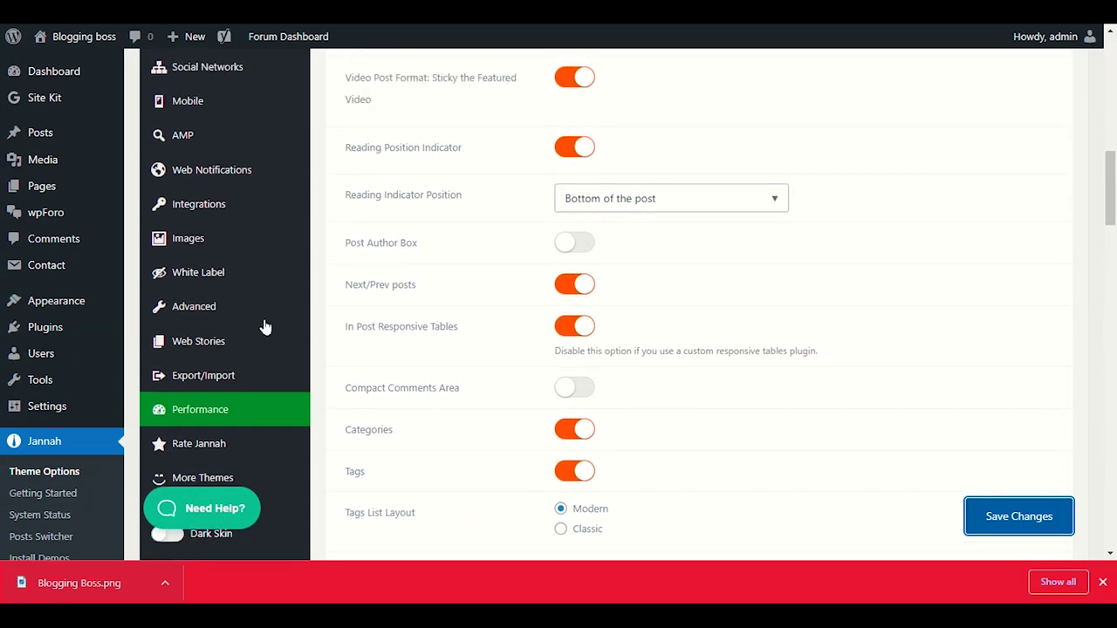
click(234, 306)
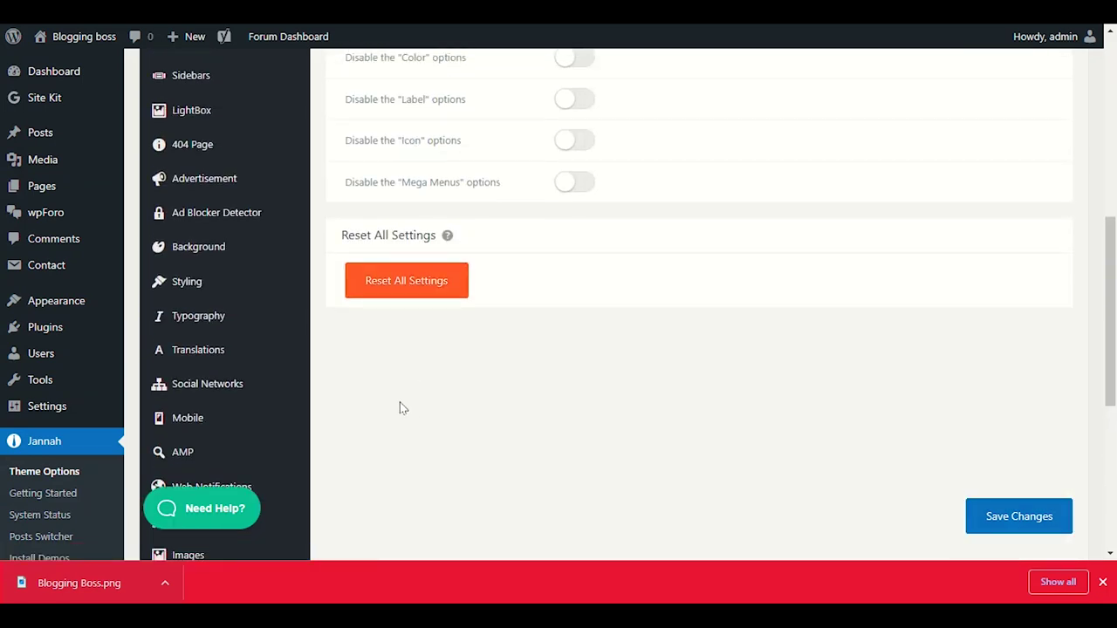
scroll(398, 404, up, 10)
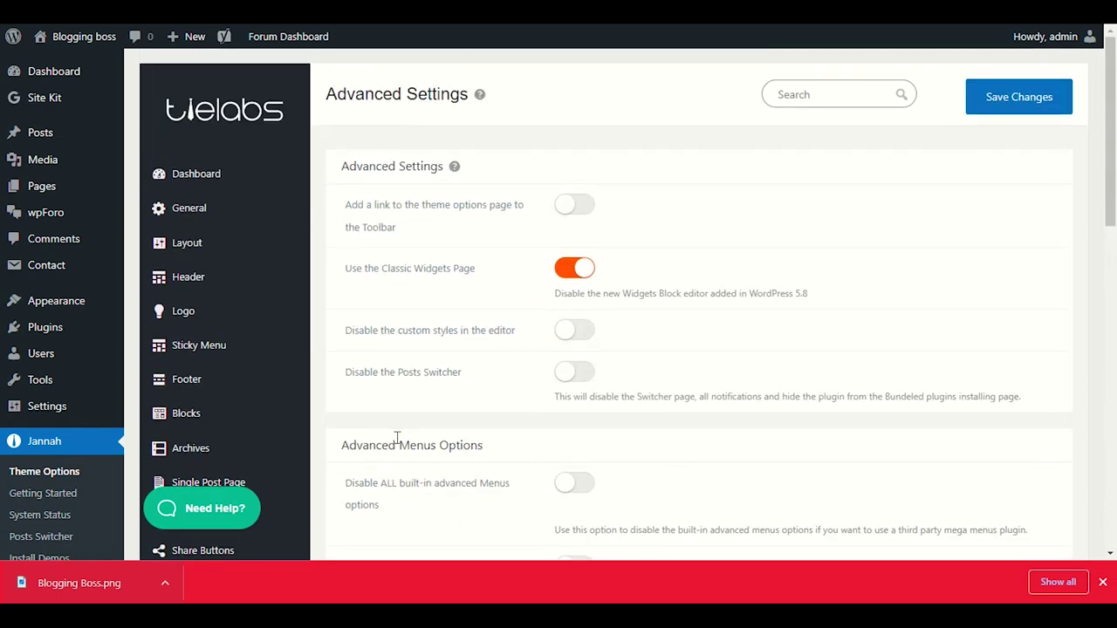
scroll(392, 439, down, 5)
scroll(389, 442, up, 1)
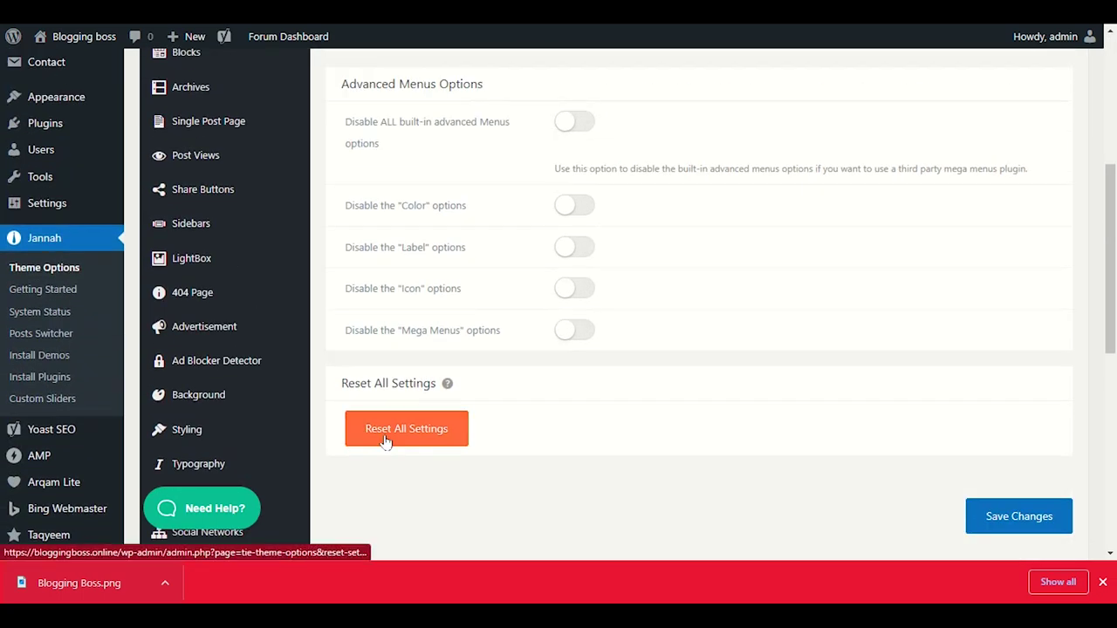
scroll(405, 306, down, 4)
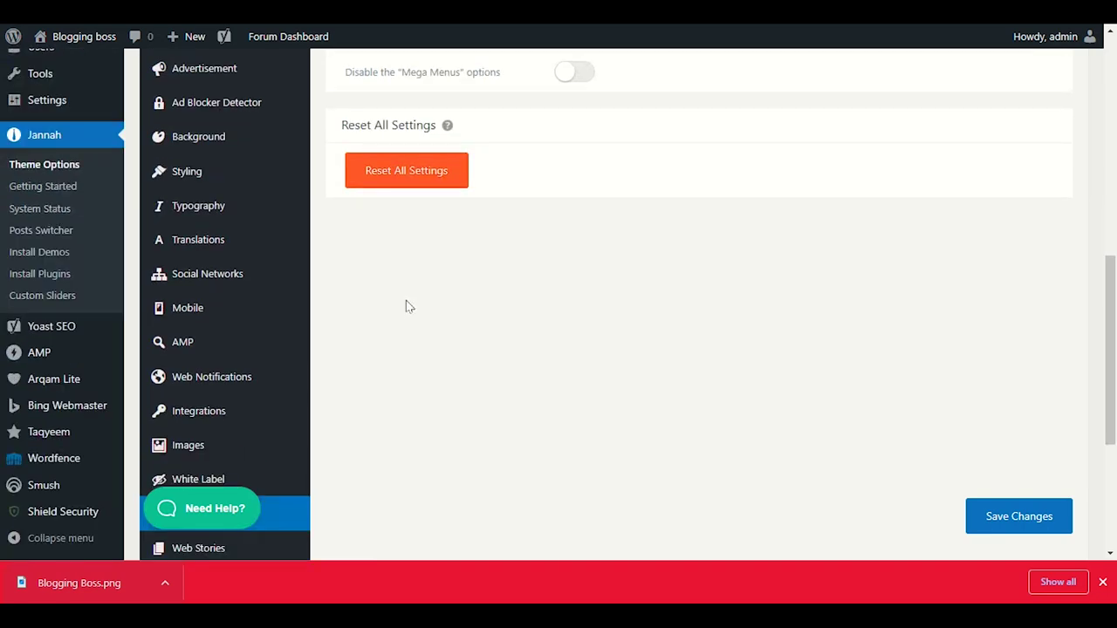
- In the theme's Performance settings, turn on Optimize CSS delivery and Inline Critical Path CSS
scroll(342, 418, down, 2)
click(247, 329)
scroll(661, 324, up, 7)
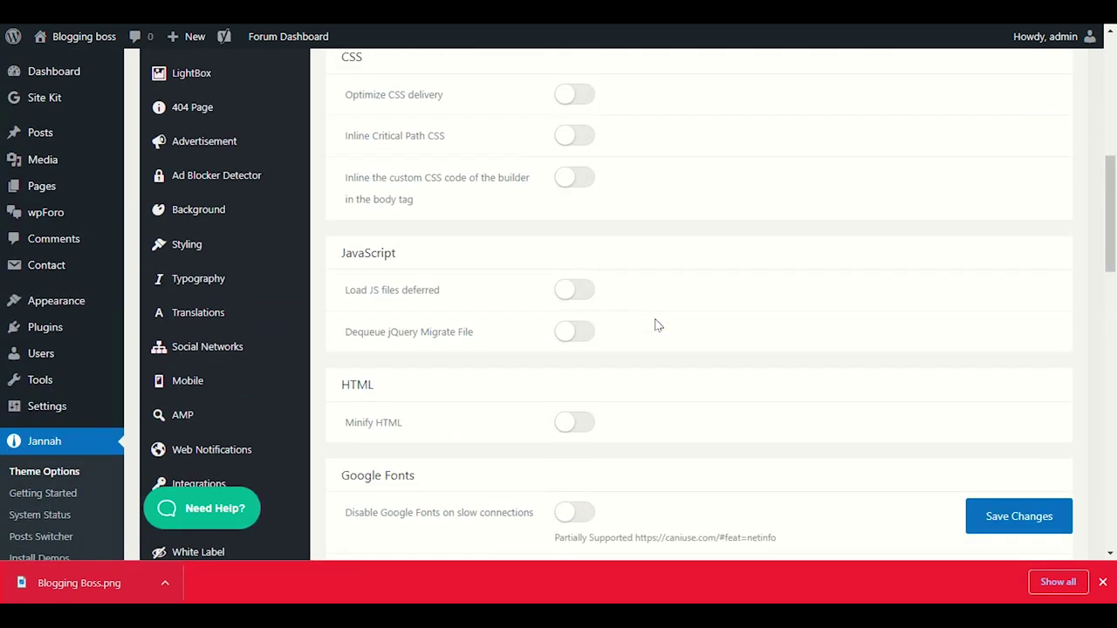
scroll(657, 308, up, 3)
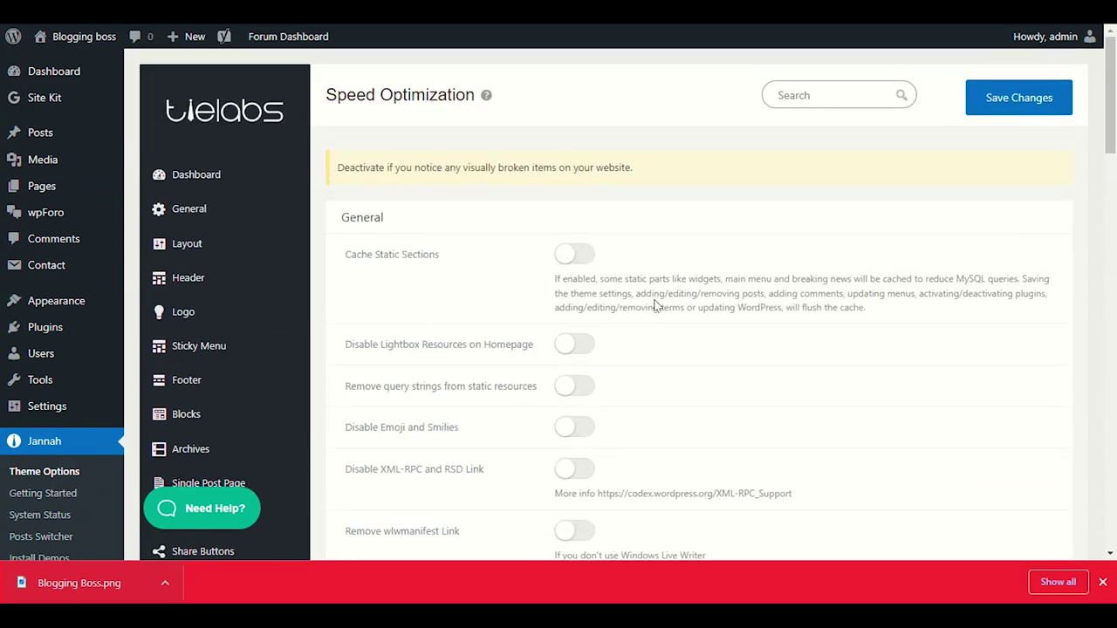
scroll(652, 307, down, 3)
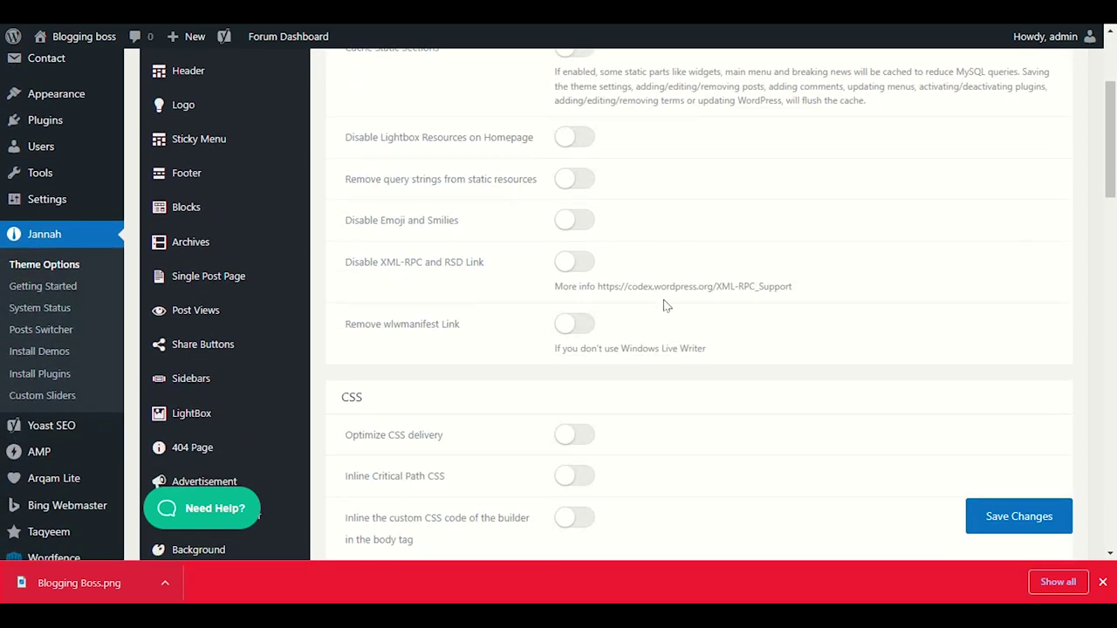
scroll(524, 358, down, 2)
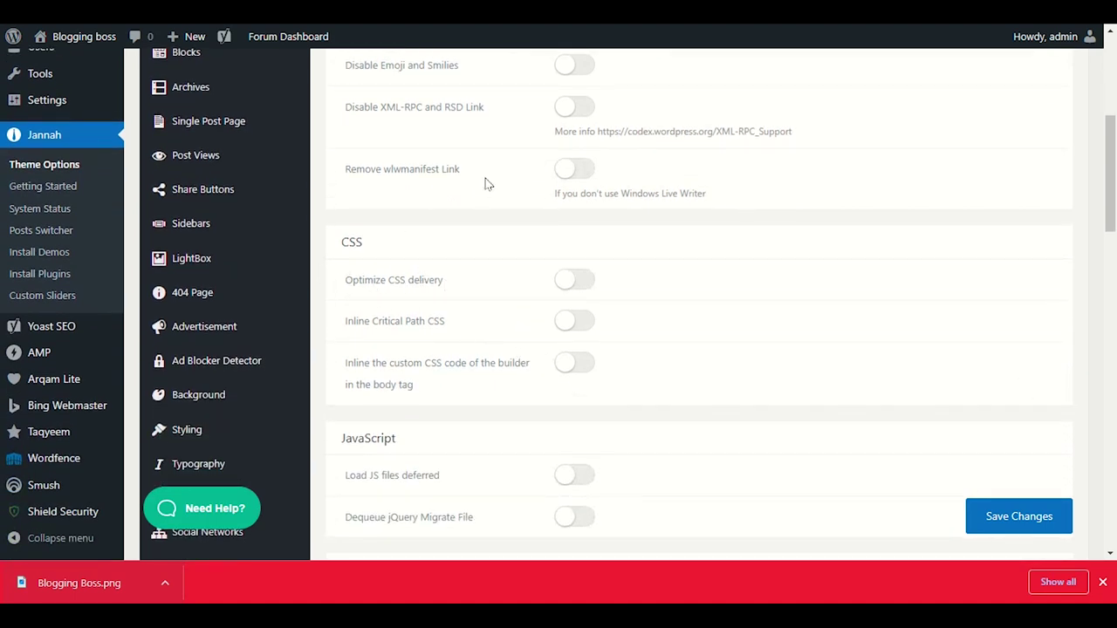
click(583, 280)
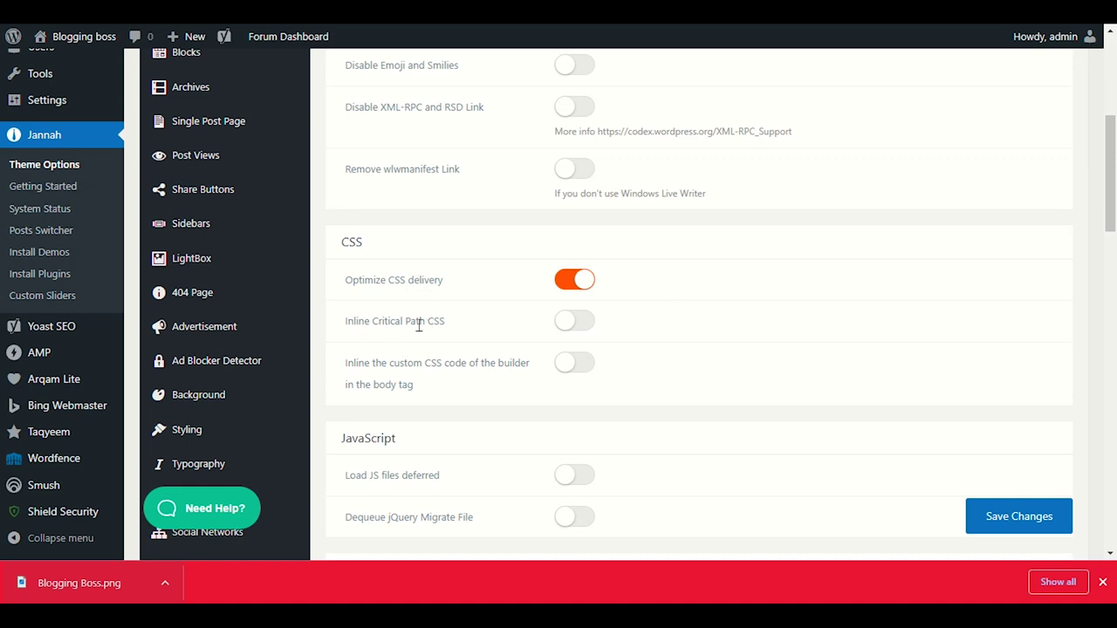
click(576, 321)
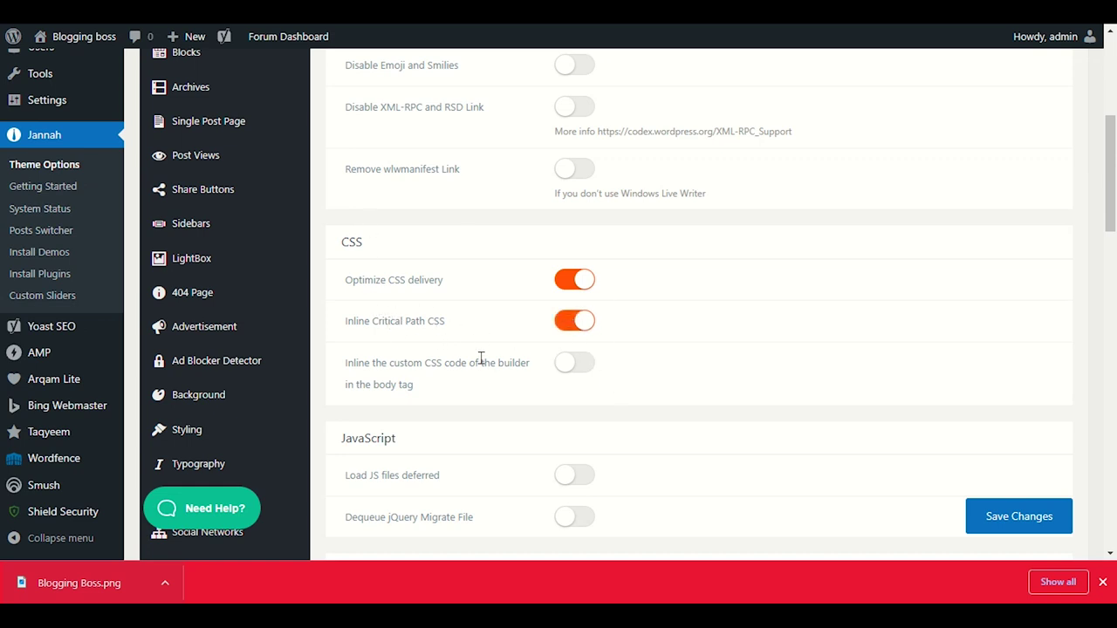
- Turn on Load JS files deferred in the JavaScript section and Minify HTML in the HTML section
scroll(469, 386, down, 2)
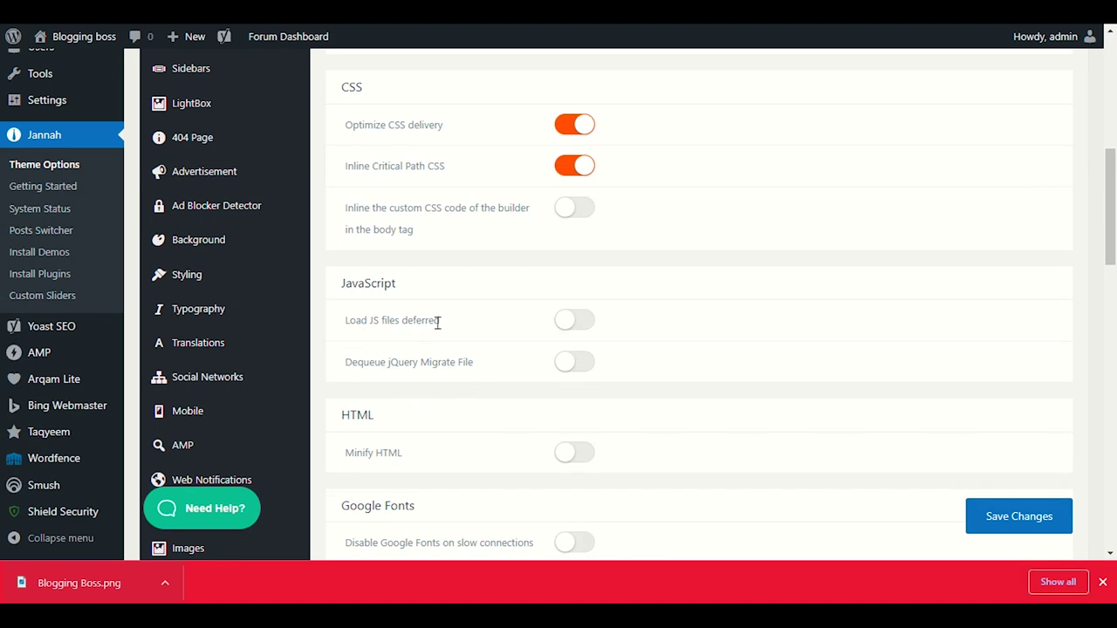
click(572, 322)
scroll(634, 329, down, 1)
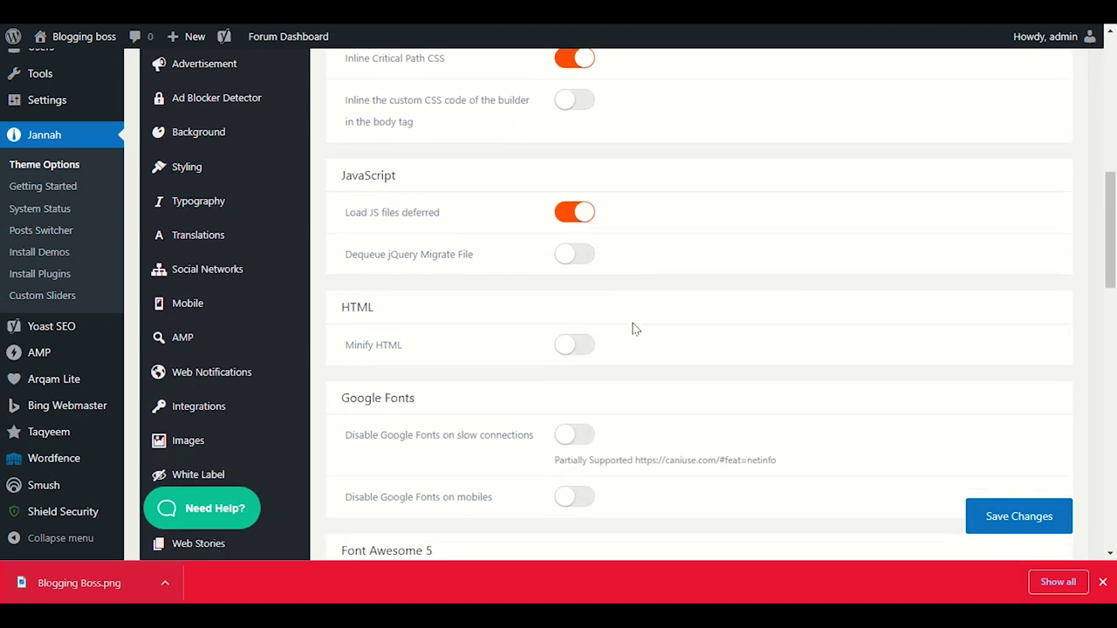
scroll(634, 328, down, 1)
click(575, 299)
scroll(737, 306, down, 2)
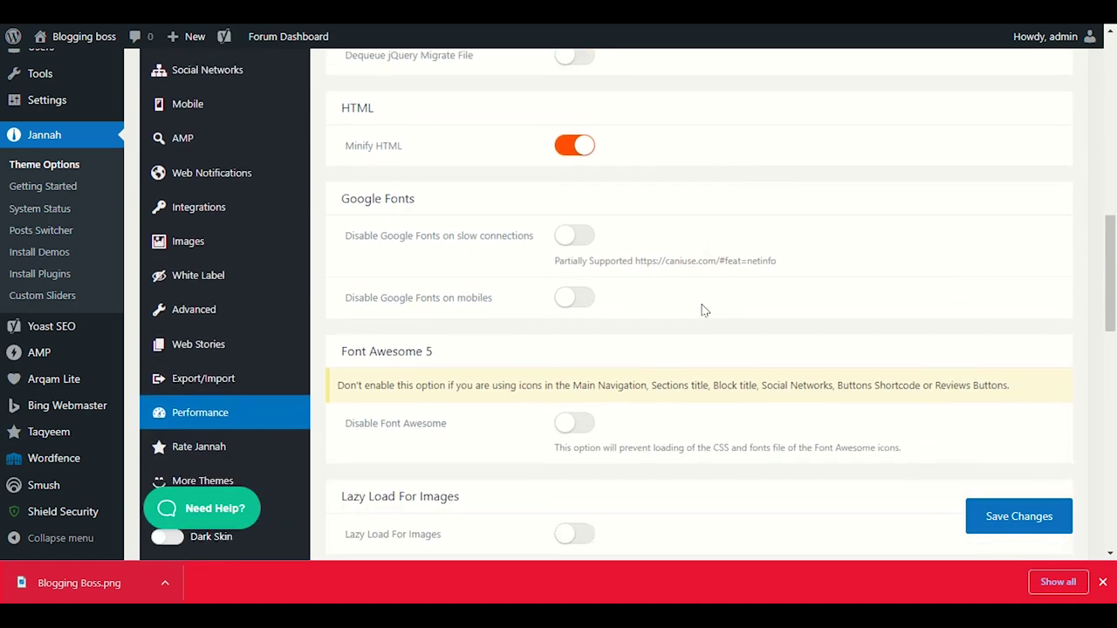
- Check the Google Fonts and Font Awesome 5 options, and turn on Lazy Load For Images
scroll(654, 331, up, 3)
scroll(625, 369, down, 3)
scroll(628, 369, down, 1)
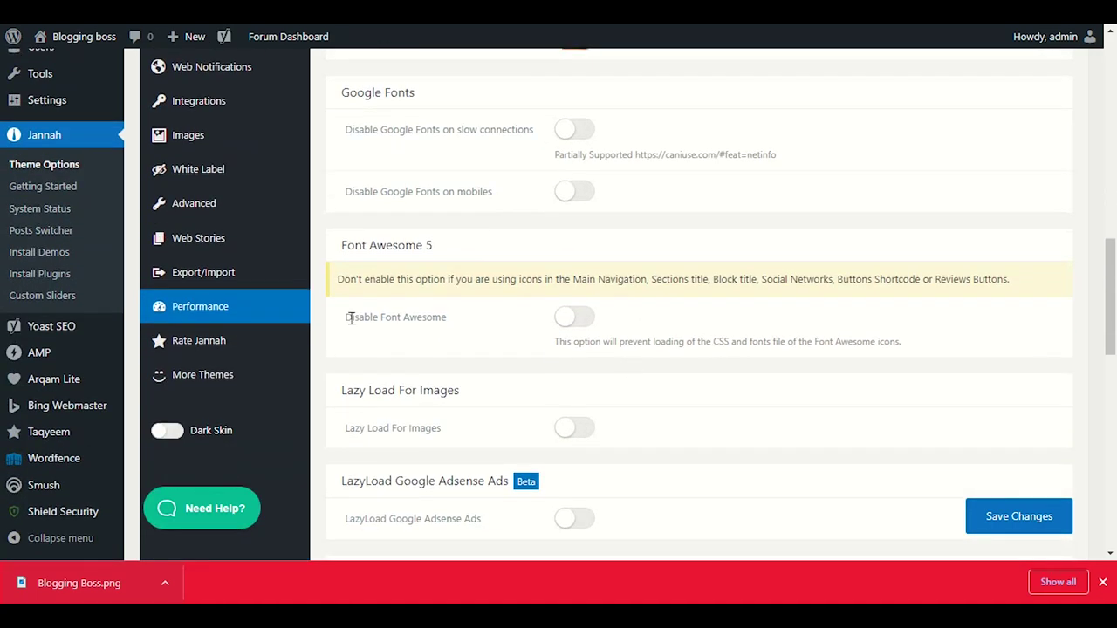
scroll(519, 284, down, 1)
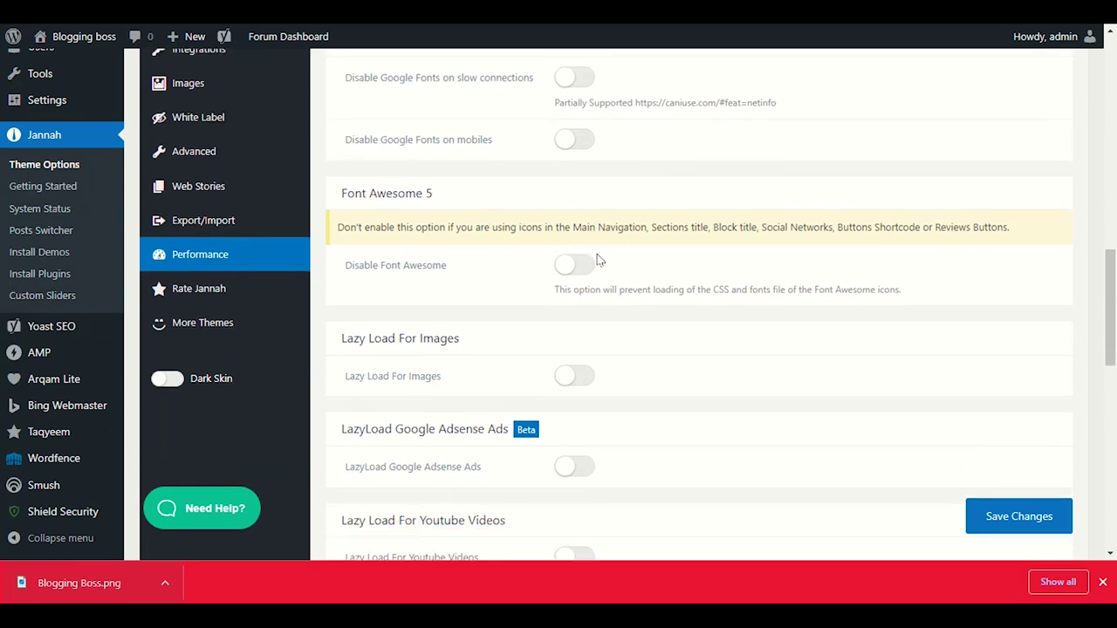
scroll(546, 282, down, 1)
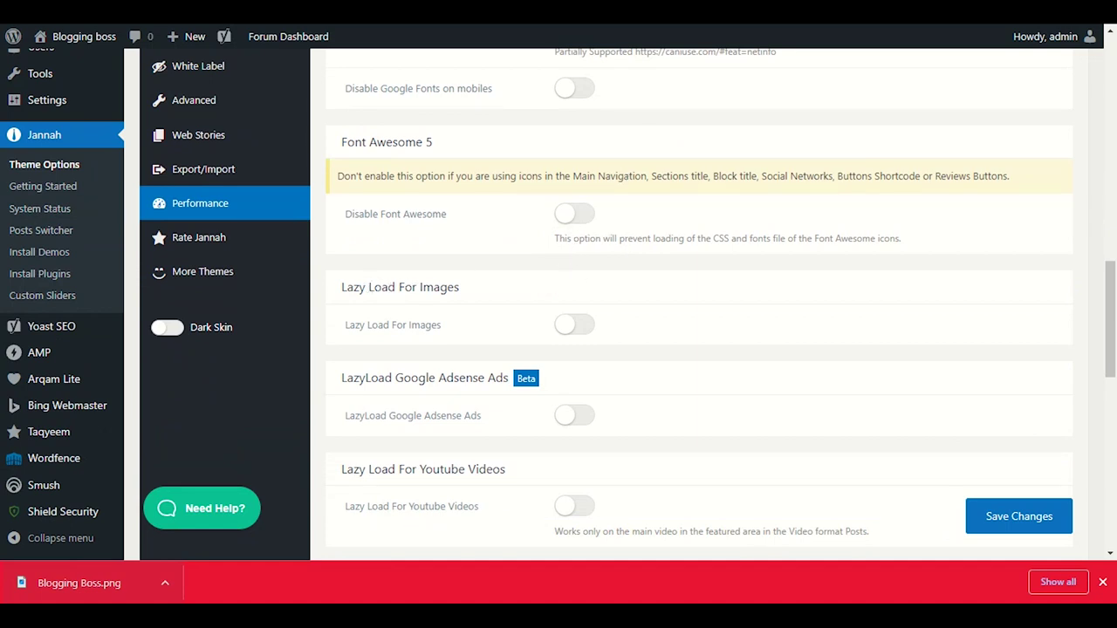
click(580, 328)
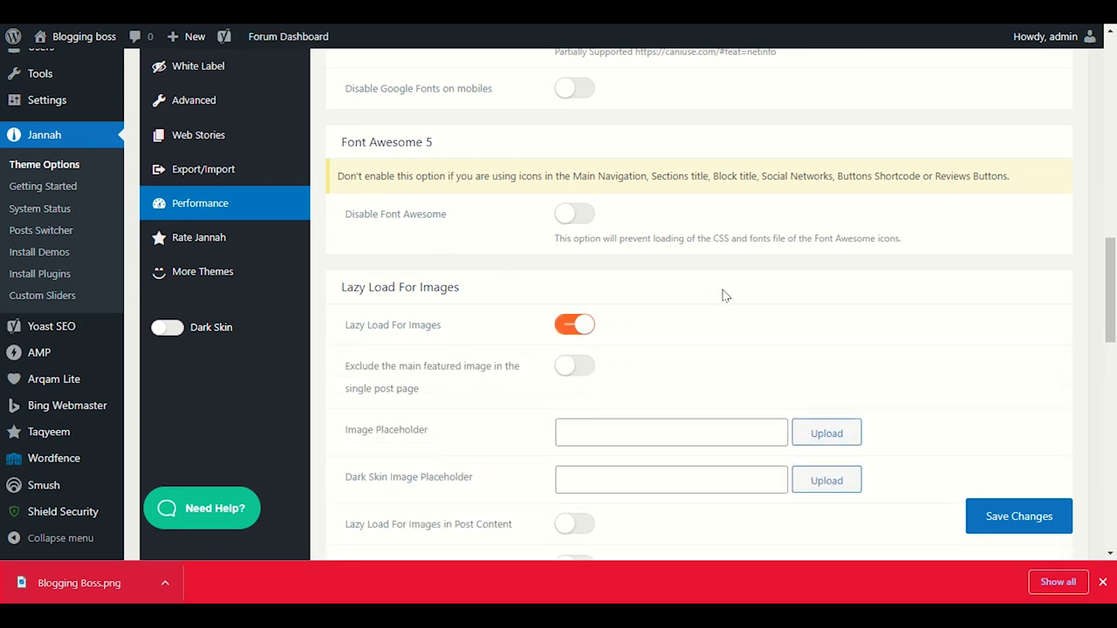
- Turn on LazyLoad Google Adsense Ads in the Performance settings
scroll(536, 203, down, 4)
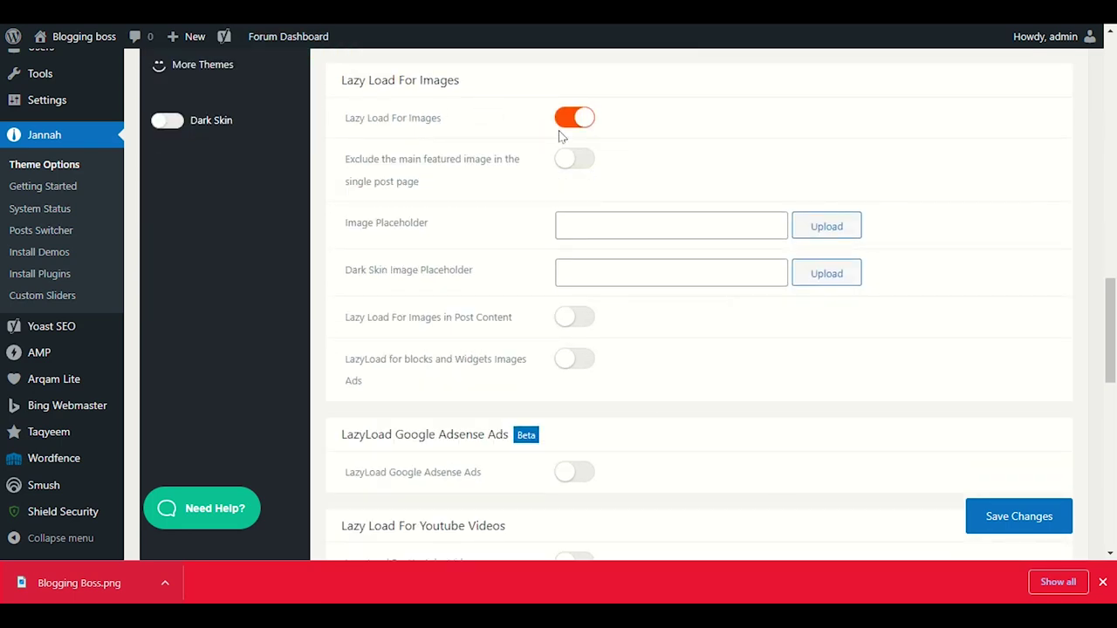
scroll(642, 351, down, 3)
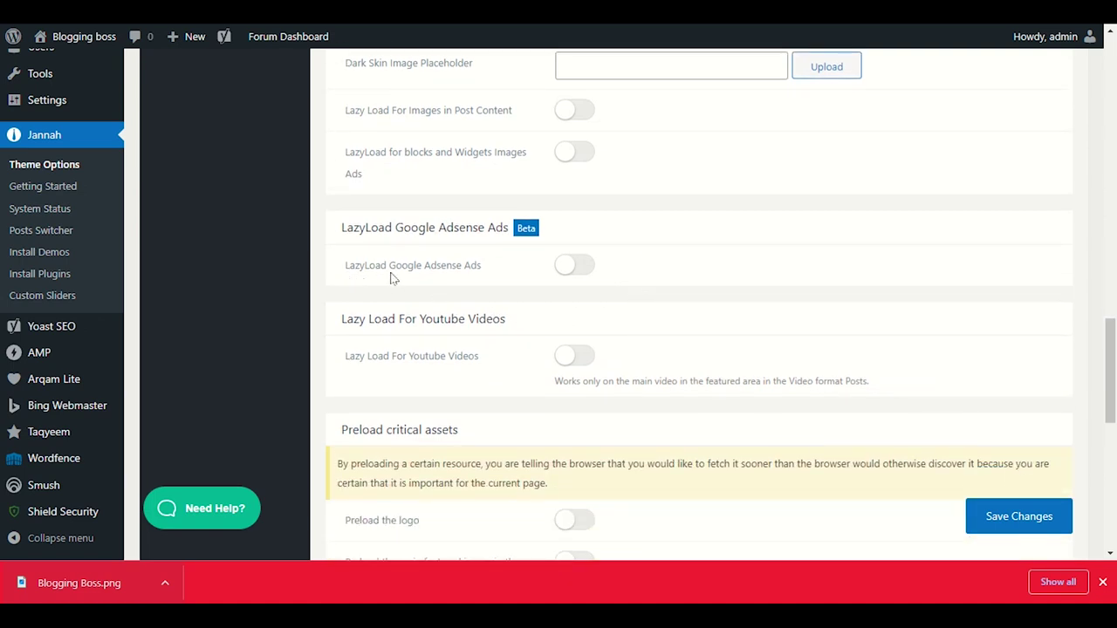
click(580, 267)
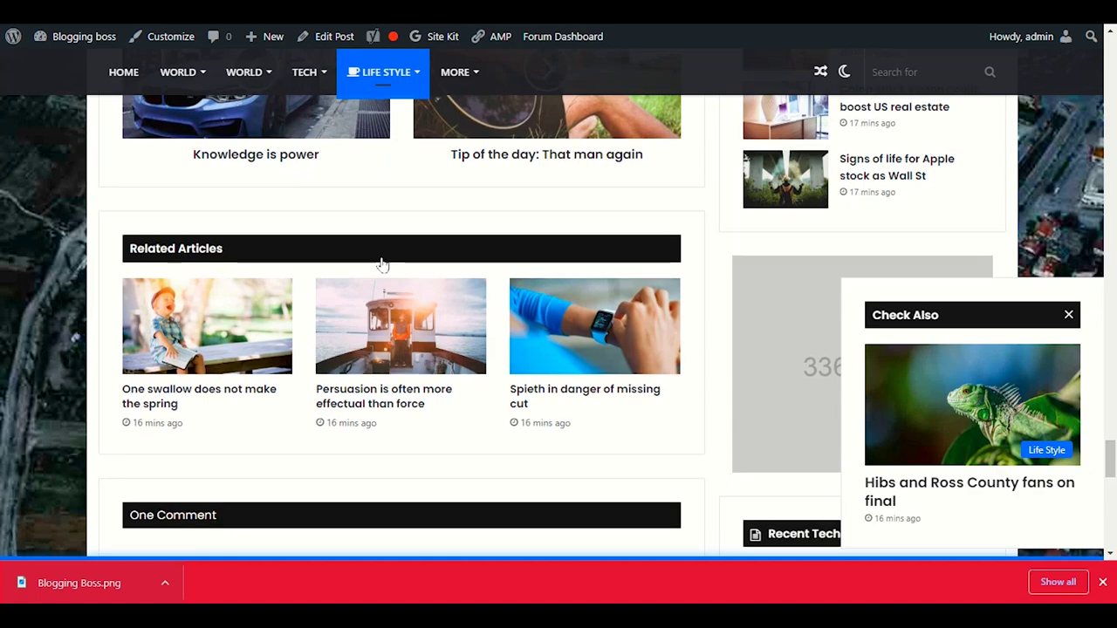
- Go from the live post to the site's homepage through the site logo, and look over its featured and Trending News sections
scroll(379, 264, up, 4)
scroll(599, 315, up, 10)
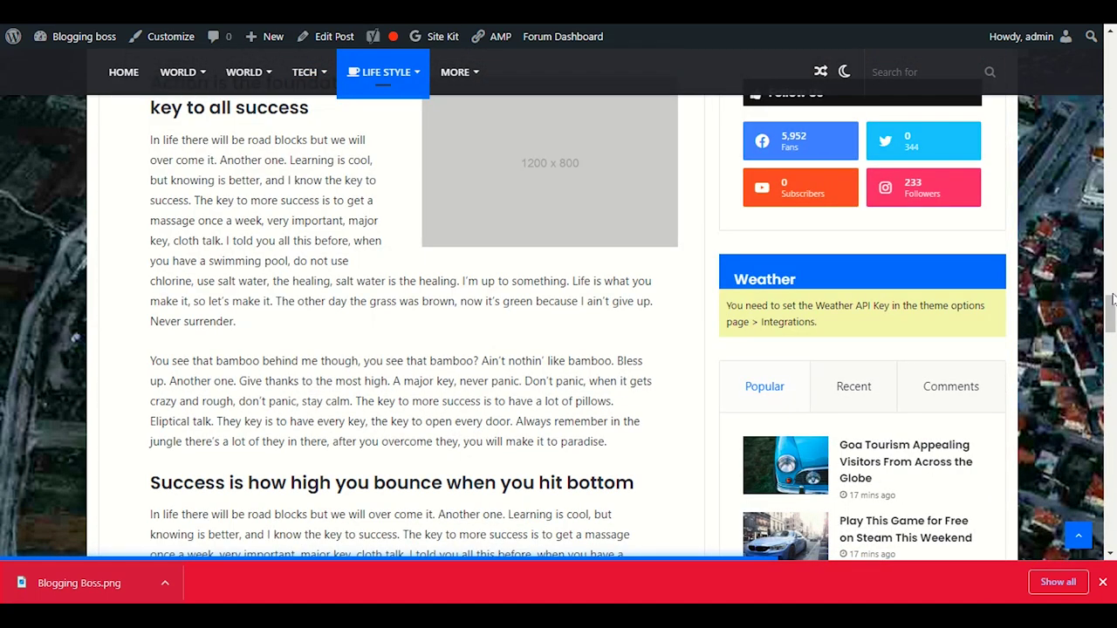
drag(1112, 299, 1111, 48)
scroll(514, 216, down, 1)
click(155, 80)
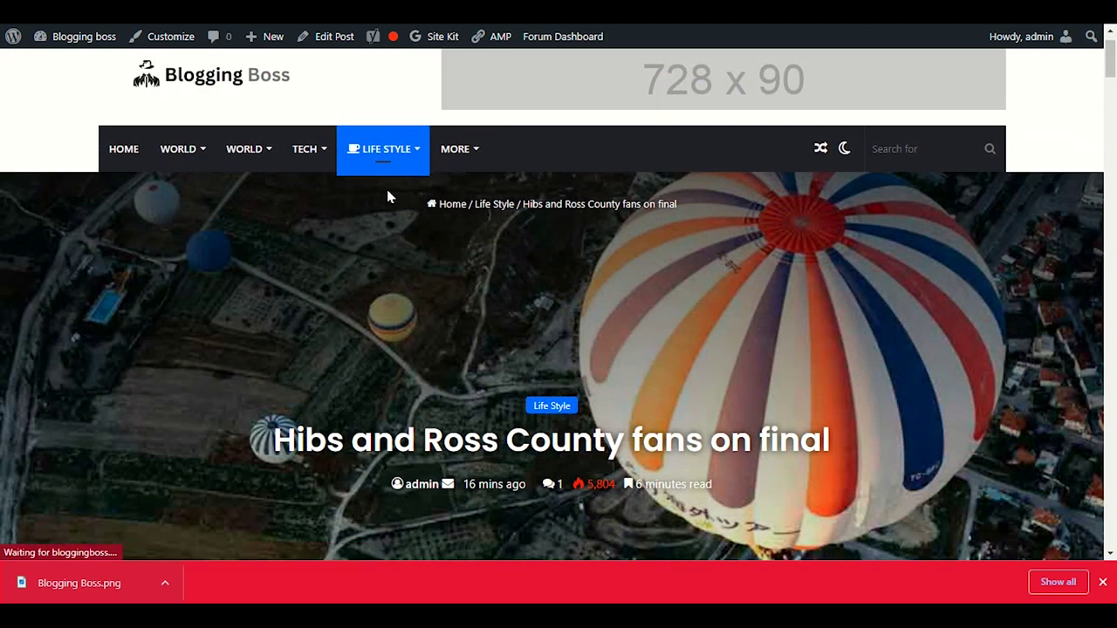
scroll(214, 279, down, 6)
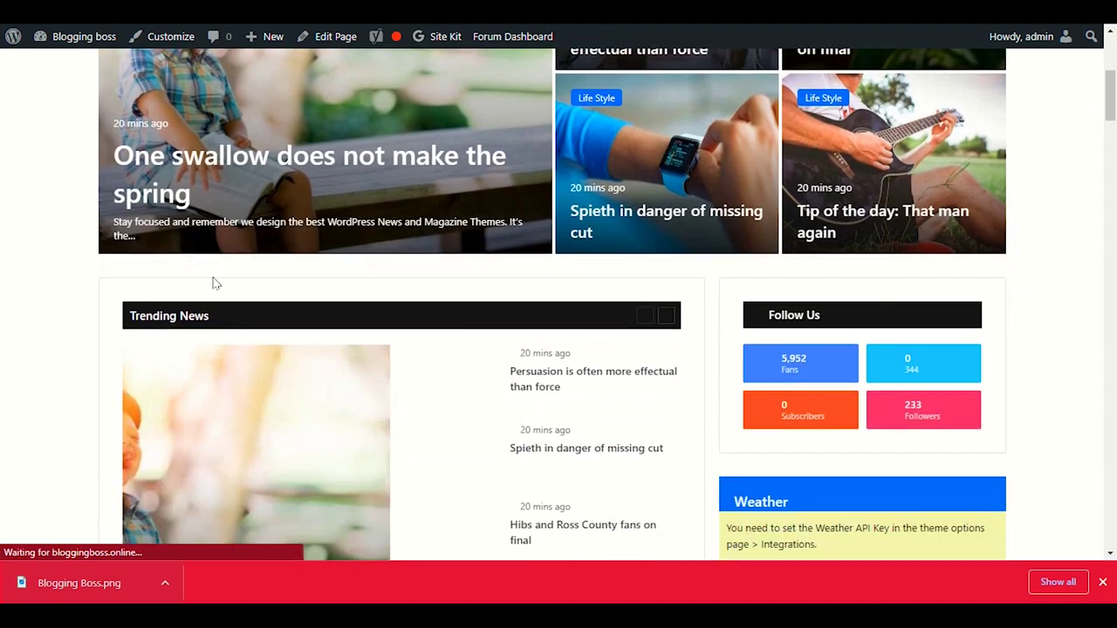
- Look over the live homepage's featured posts and its Trending News, Sports, Racing and LifeStyle sections
scroll(128, 325, down, 5)
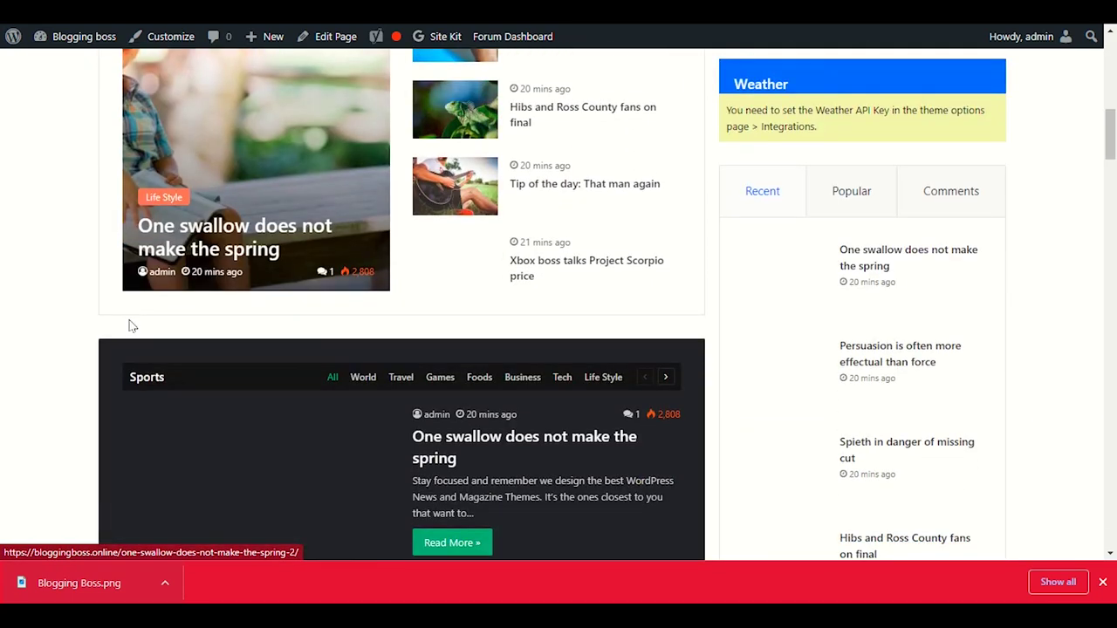
scroll(716, 347, down, 3)
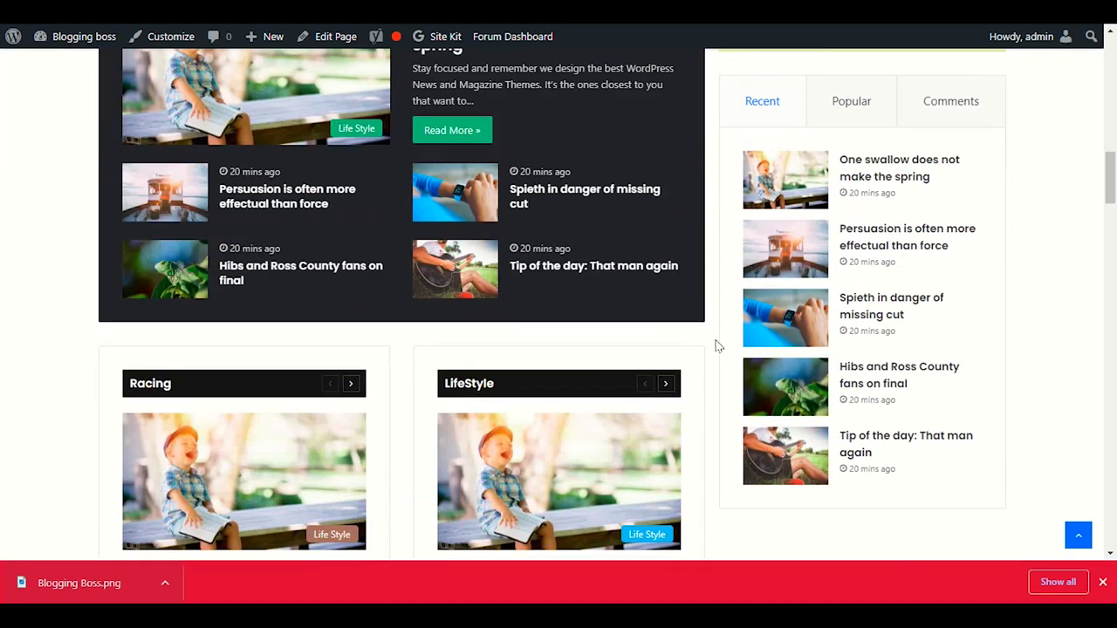
scroll(714, 346, up, 15)
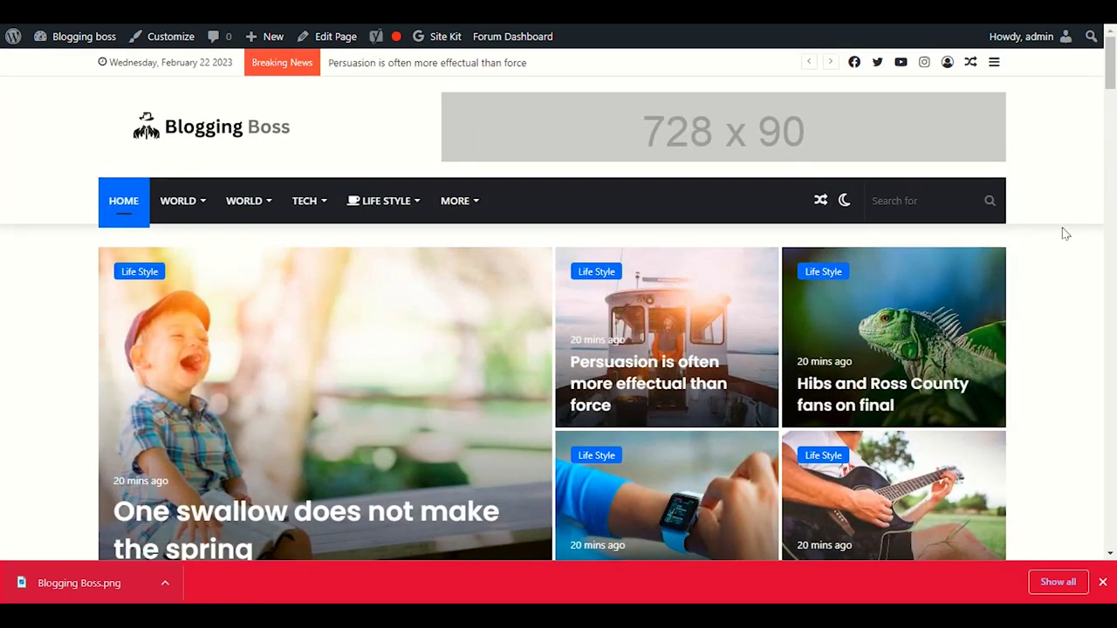
scroll(1064, 234, down, 3)
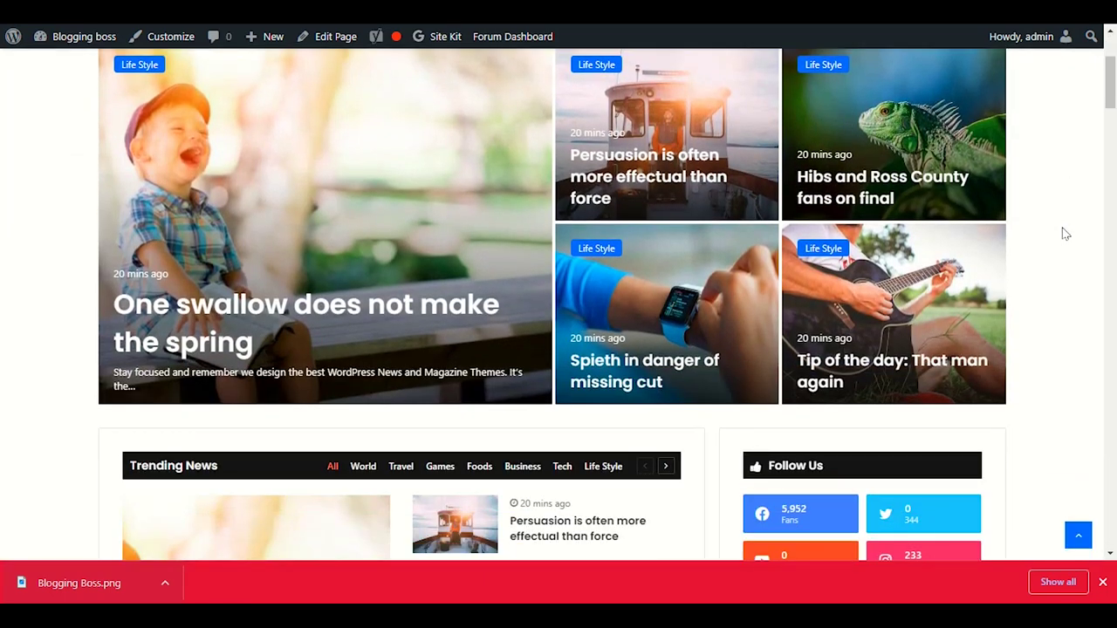
scroll(1064, 234, down, 7)
scroll(1063, 247, down, 7)
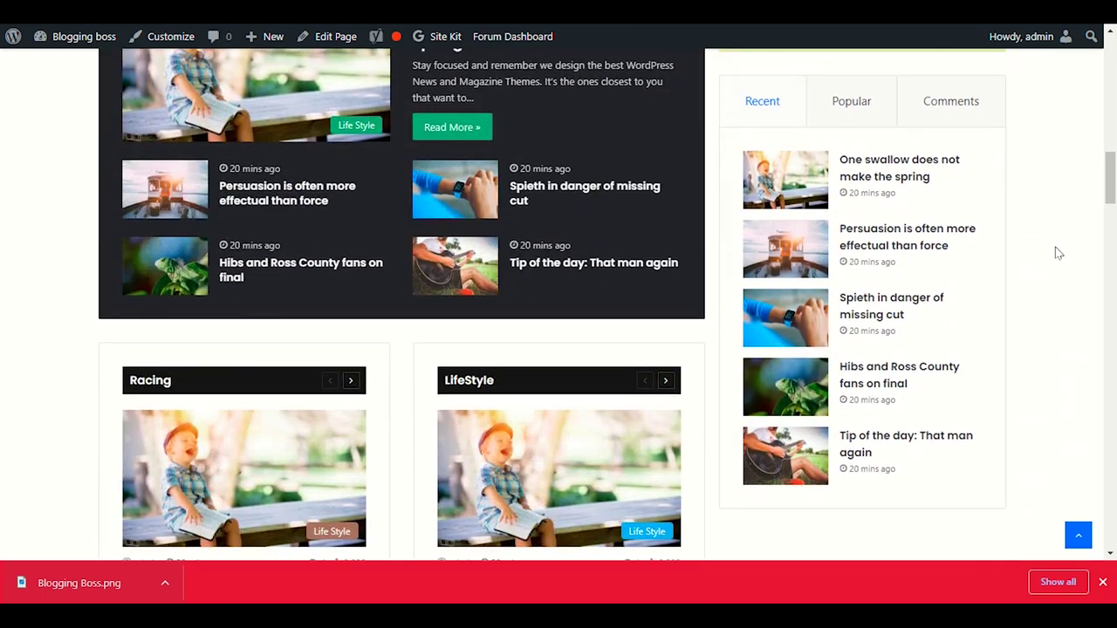
scroll(1060, 251, down, 12)
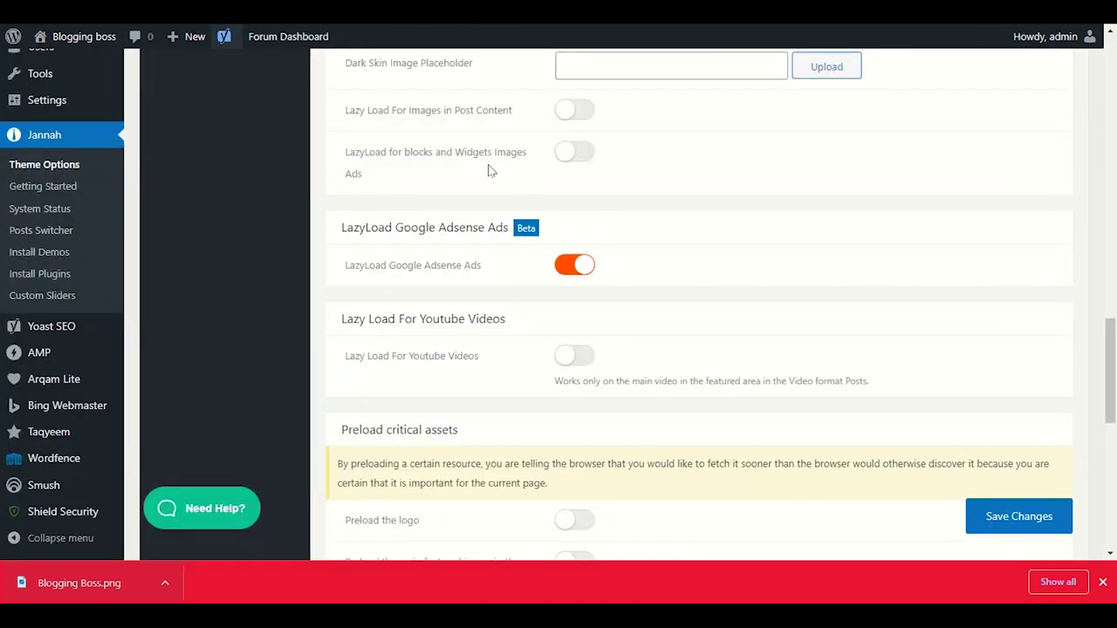
- Turn on Lazy Load For Youtube Videos in the theme's Performance settings
scroll(580, 253, down, 1)
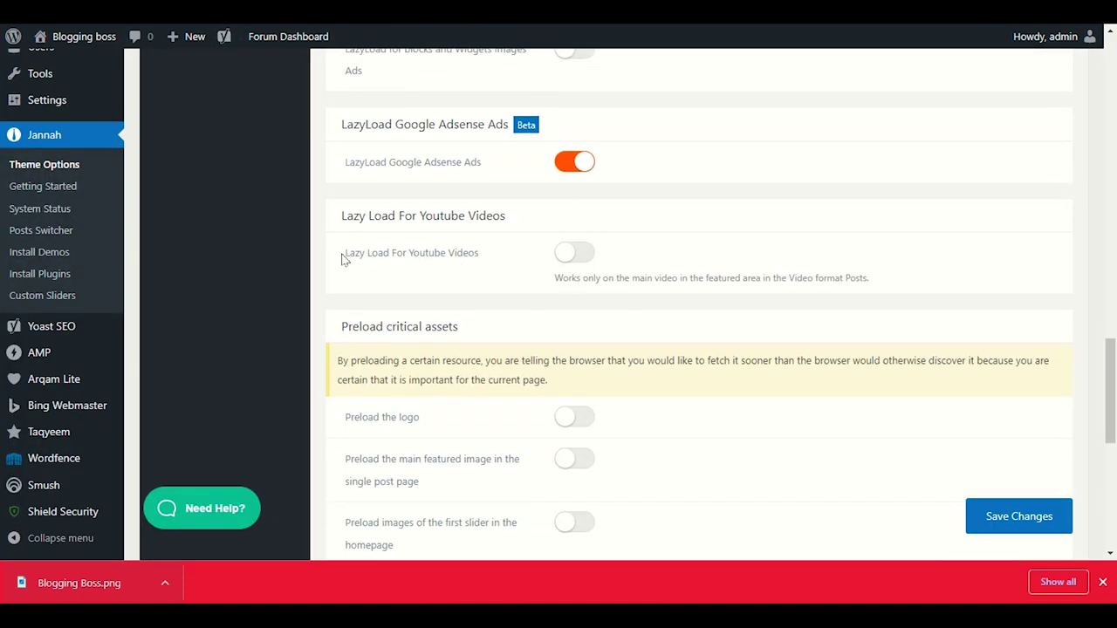
click(576, 253)
- Turn on Preload icon fonts and Preload the logo under Preload critical assets, and save the theme options
scroll(735, 355, down, 2)
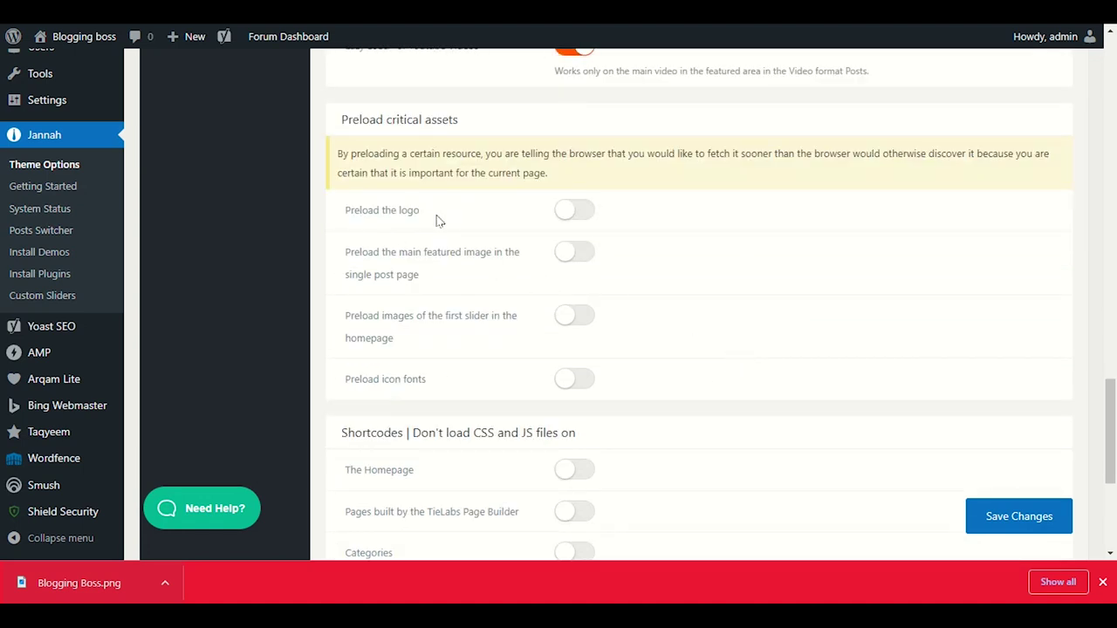
scroll(439, 221, down, 1)
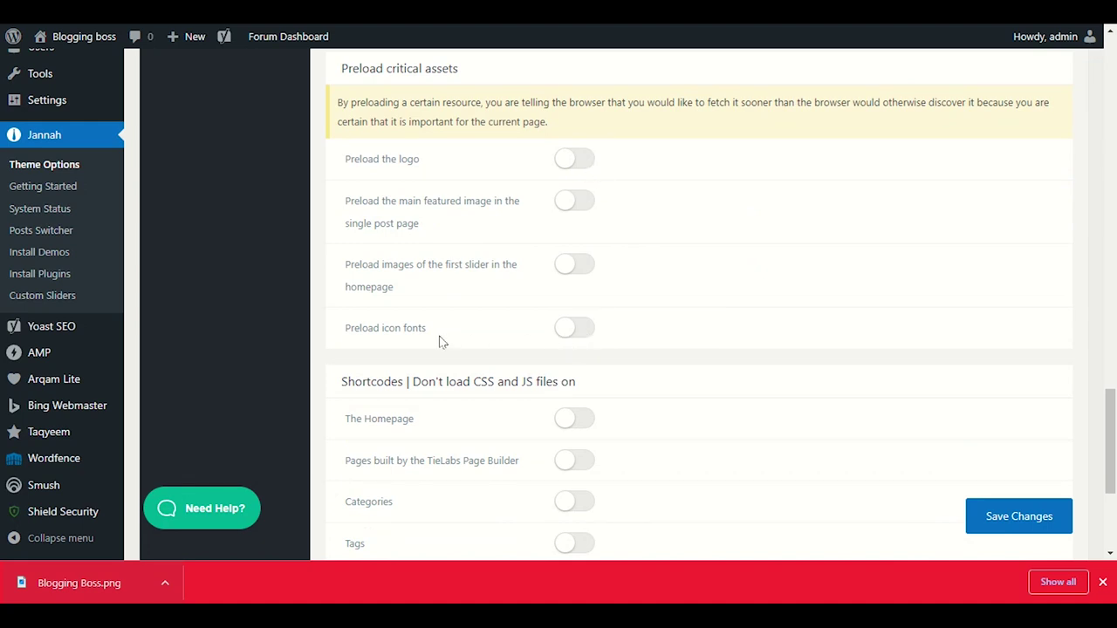
click(569, 328)
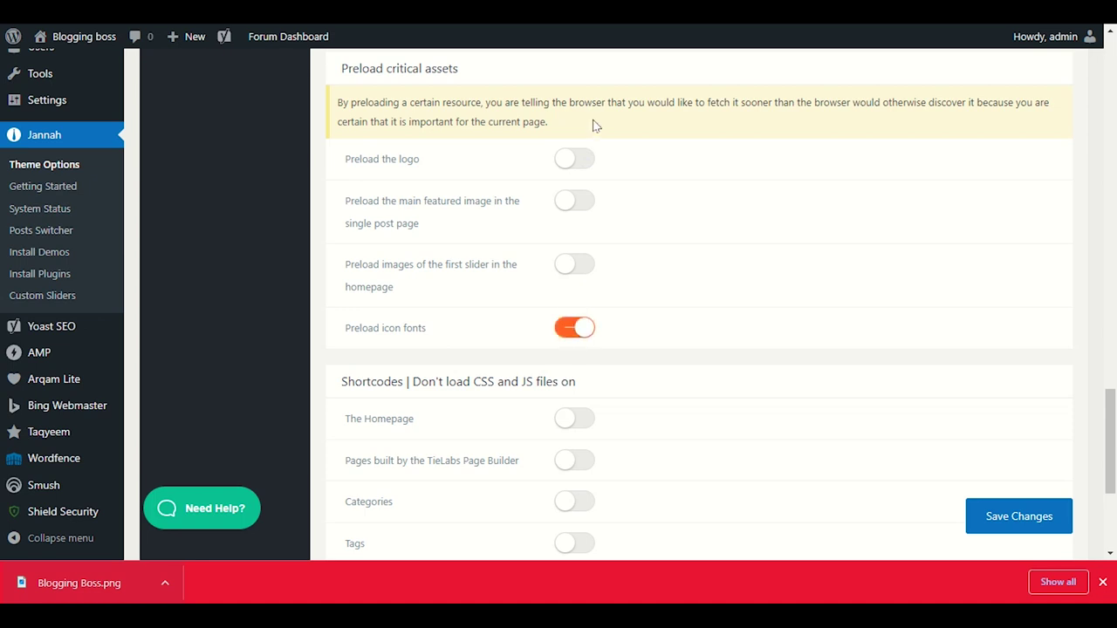
click(573, 160)
scroll(728, 309, down, 2)
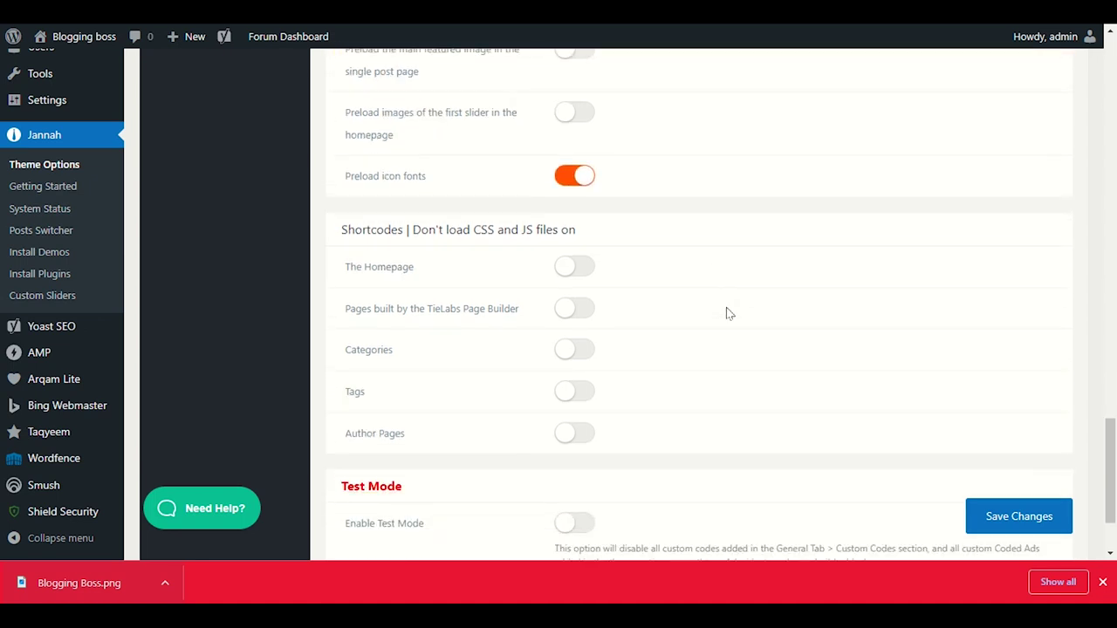
scroll(727, 316, down, 1)
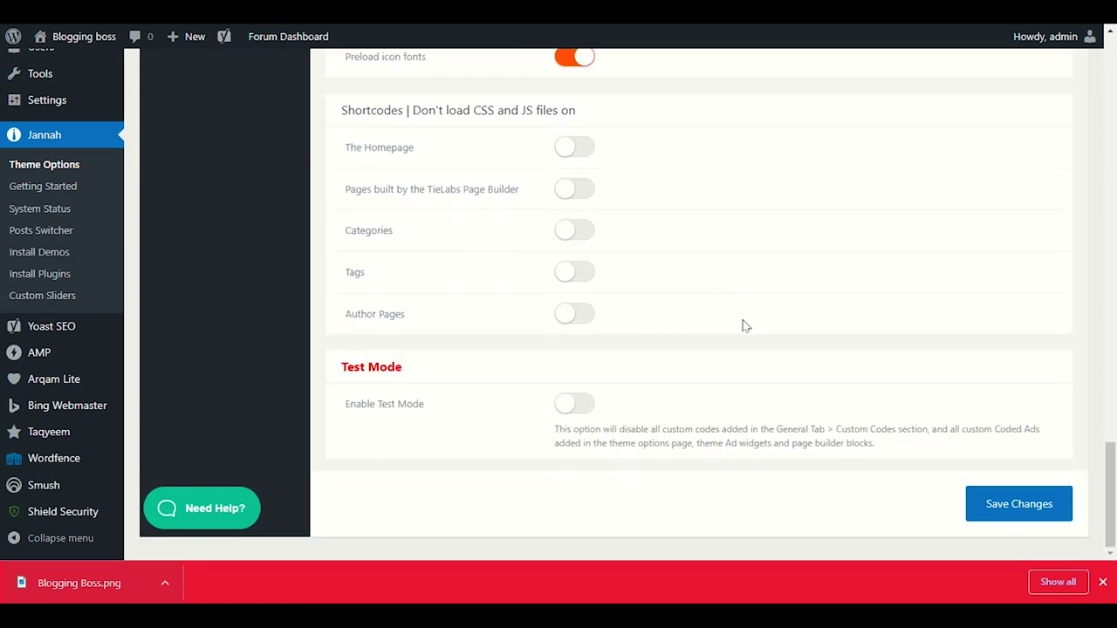
click(1017, 515)
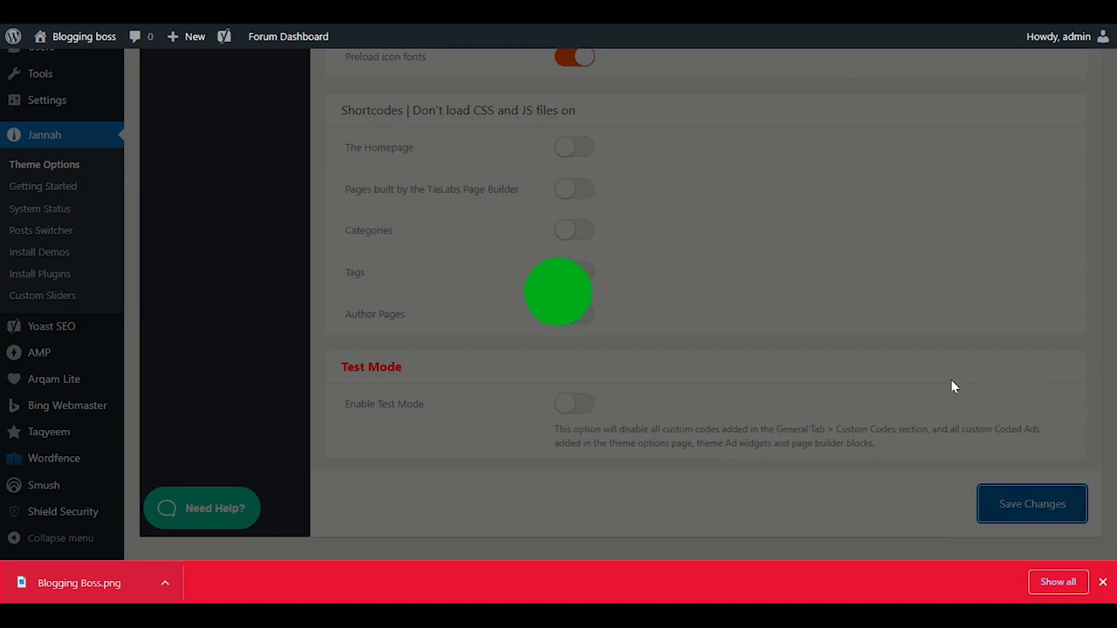
- Reload the live homepage and look through its sections down to What's new and the Categories list
scroll(928, 384, up, 10)
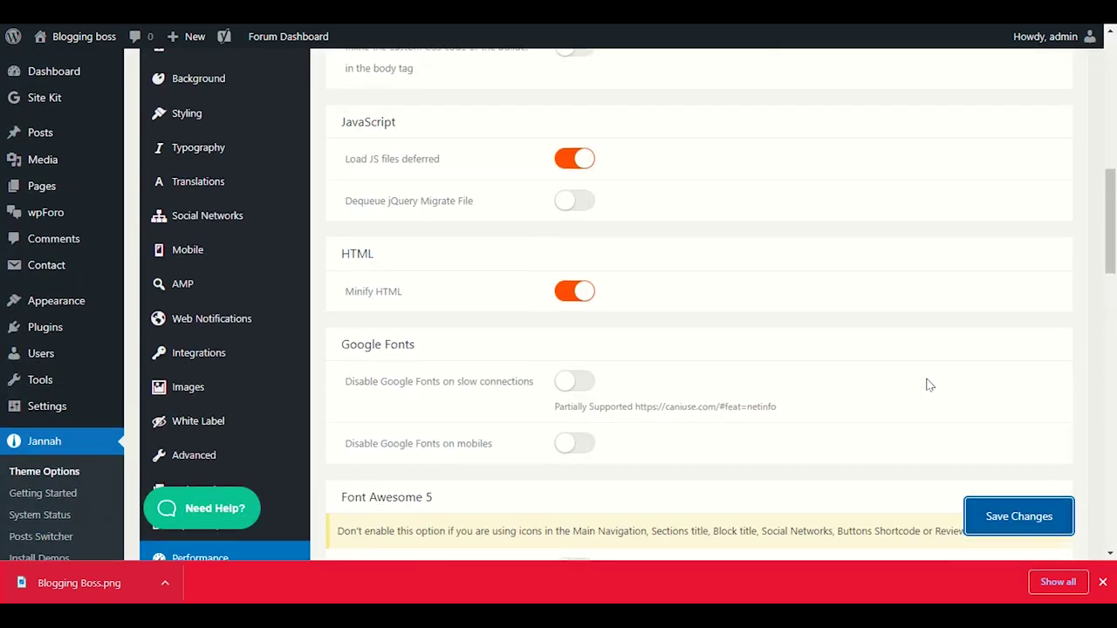
scroll(928, 384, up, 3)
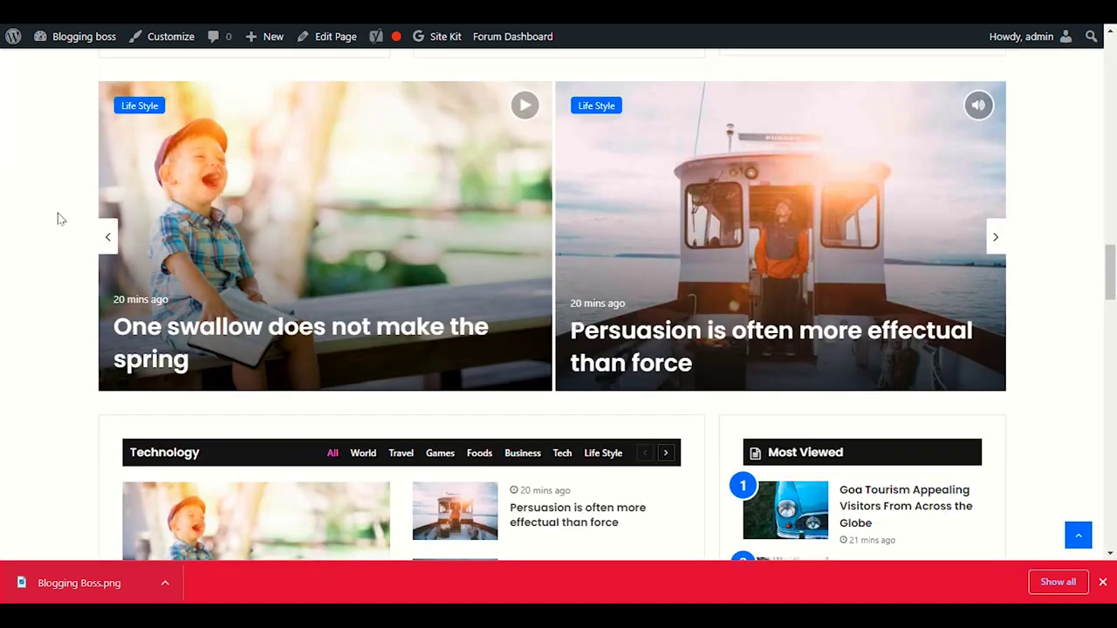
scroll(87, 302, down, 10)
scroll(102, 296, up, 10)
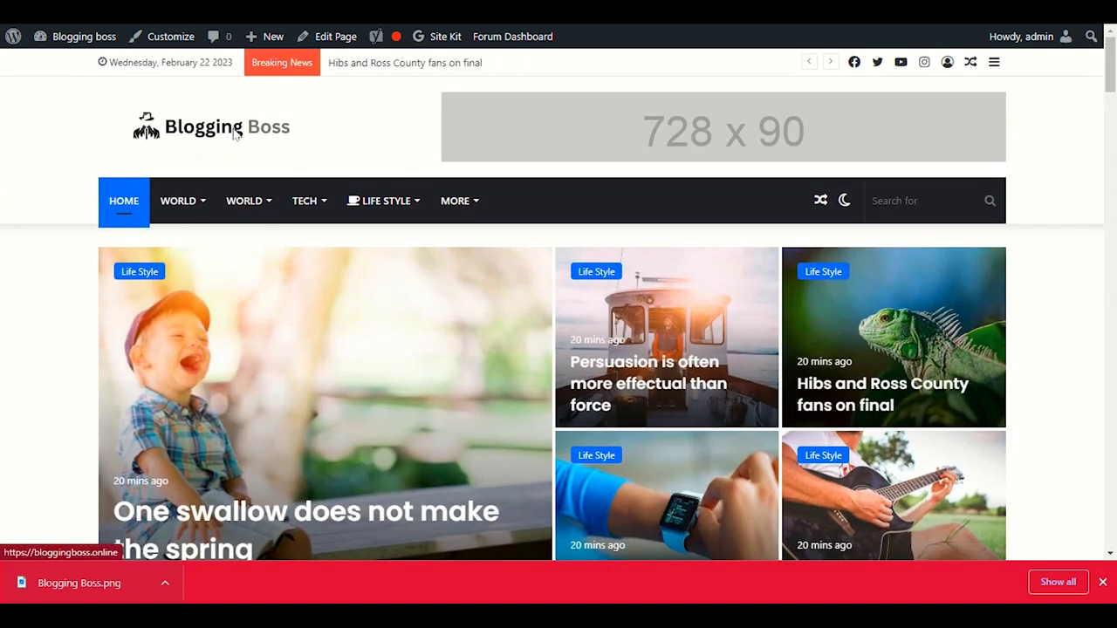
key(F5)
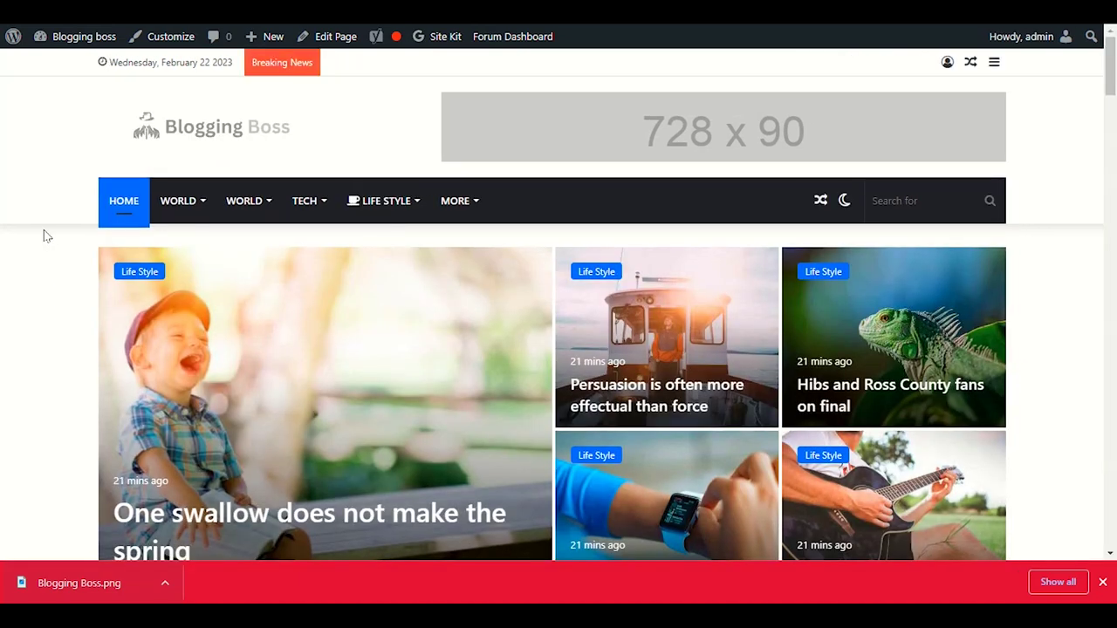
scroll(47, 235, down, 7)
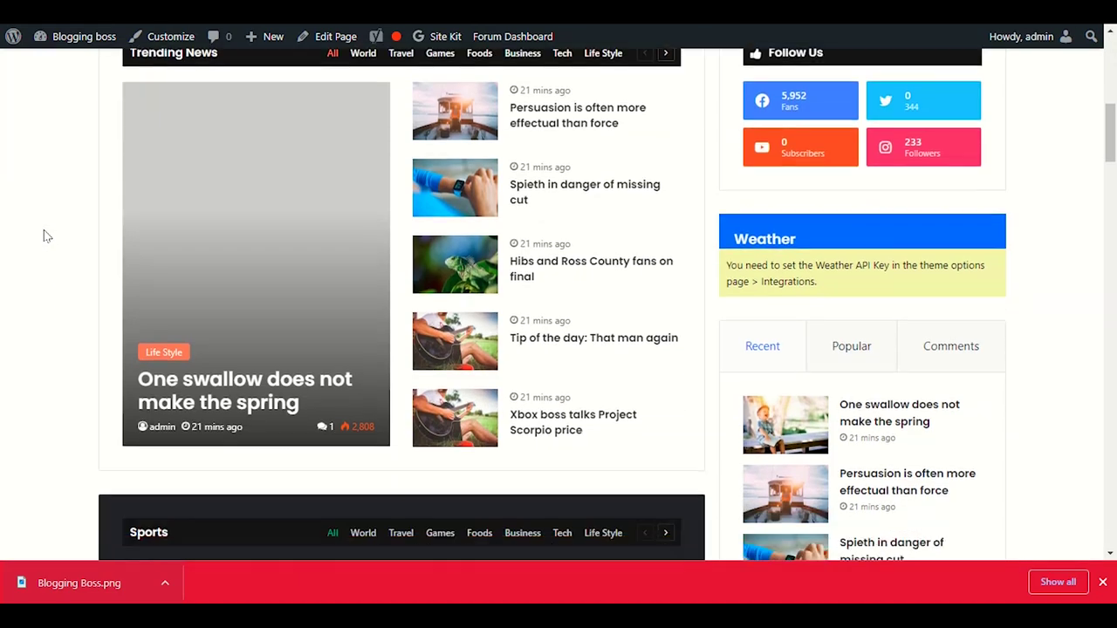
scroll(186, 305, down, 10)
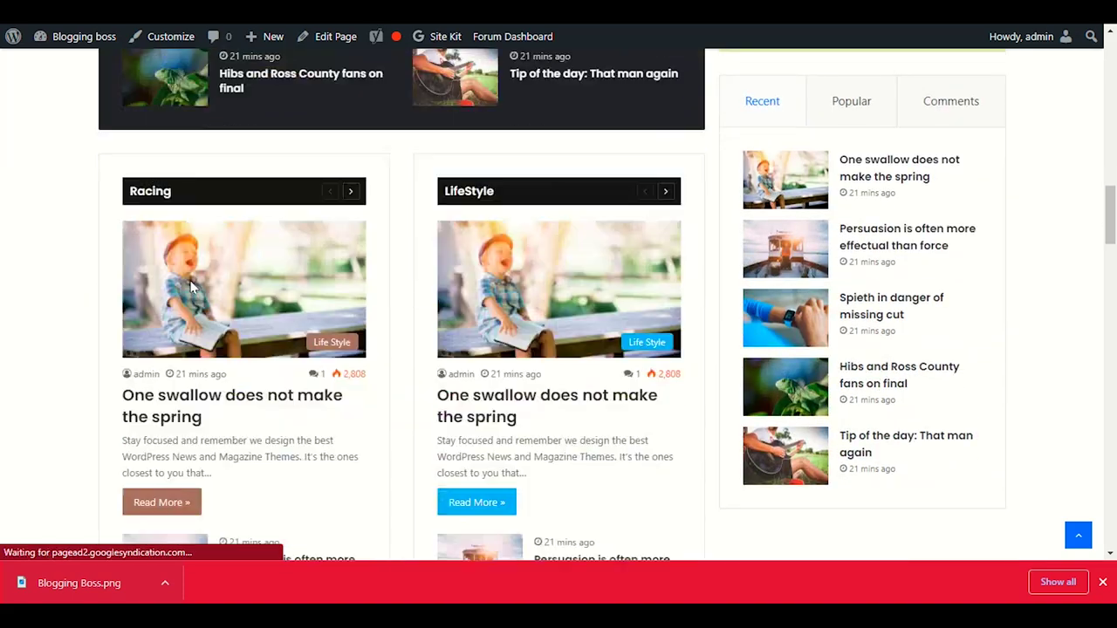
scroll(190, 287, down, 20)
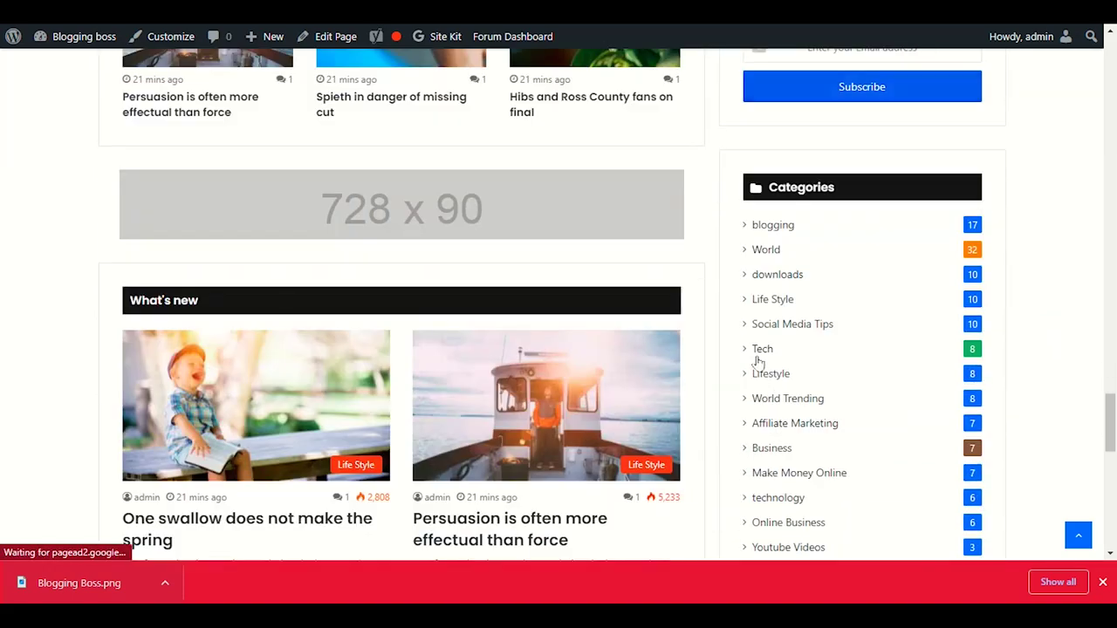
scroll(759, 357, down, 4)
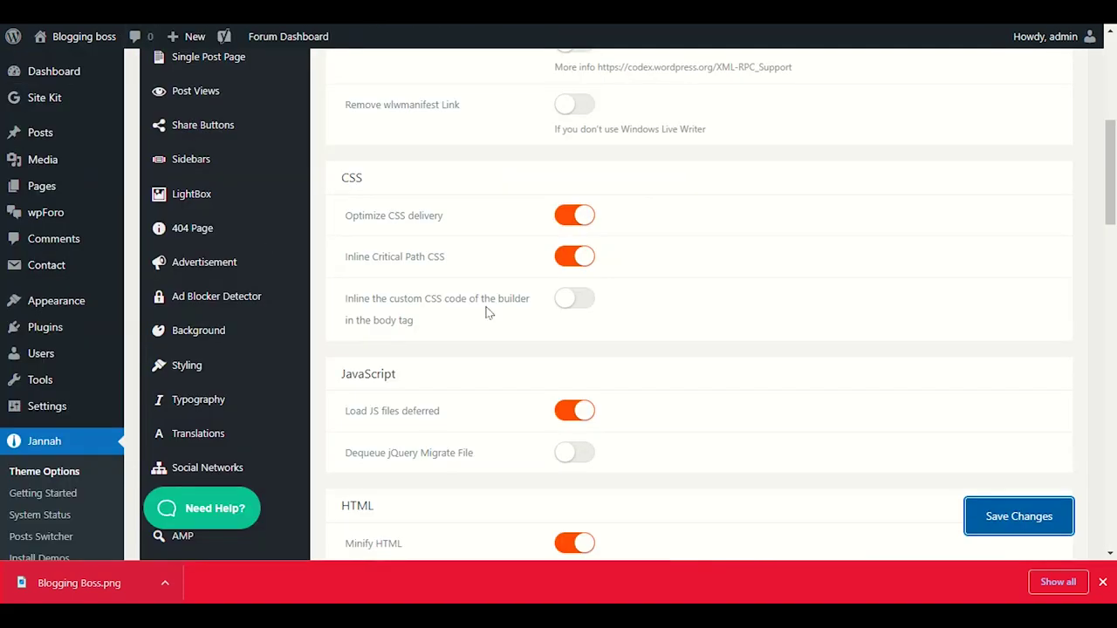
- Review the General, CSS, JavaScript and HTML options in the theme's Performance settings
scroll(471, 336, down, 3)
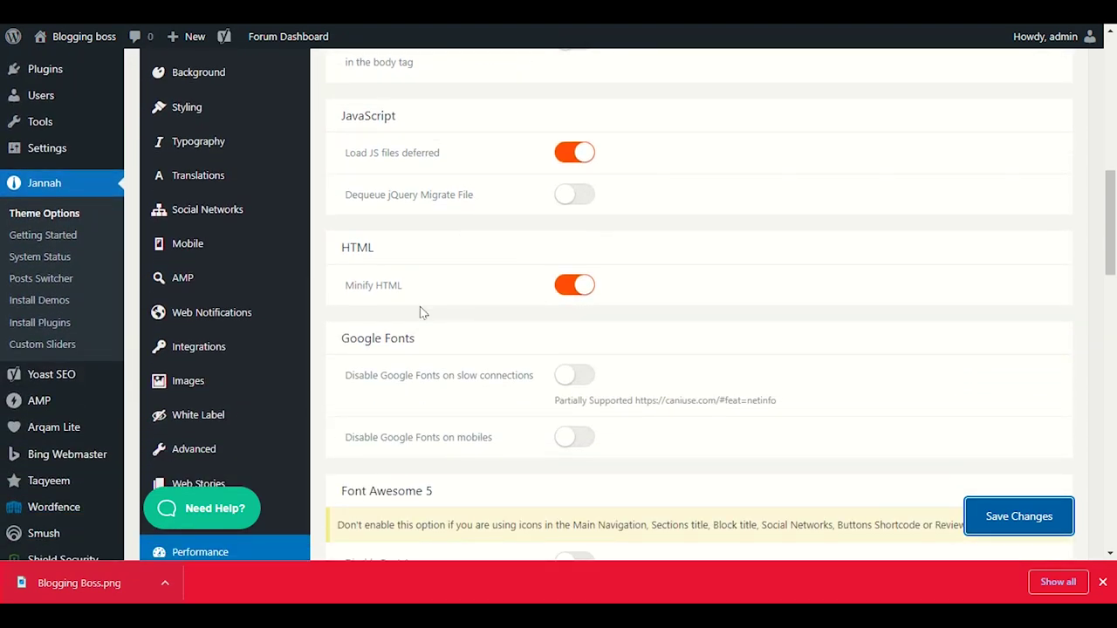
scroll(428, 332, down, 2)
scroll(424, 285, up, 3)
scroll(449, 321, down, 3)
scroll(454, 329, up, 3)
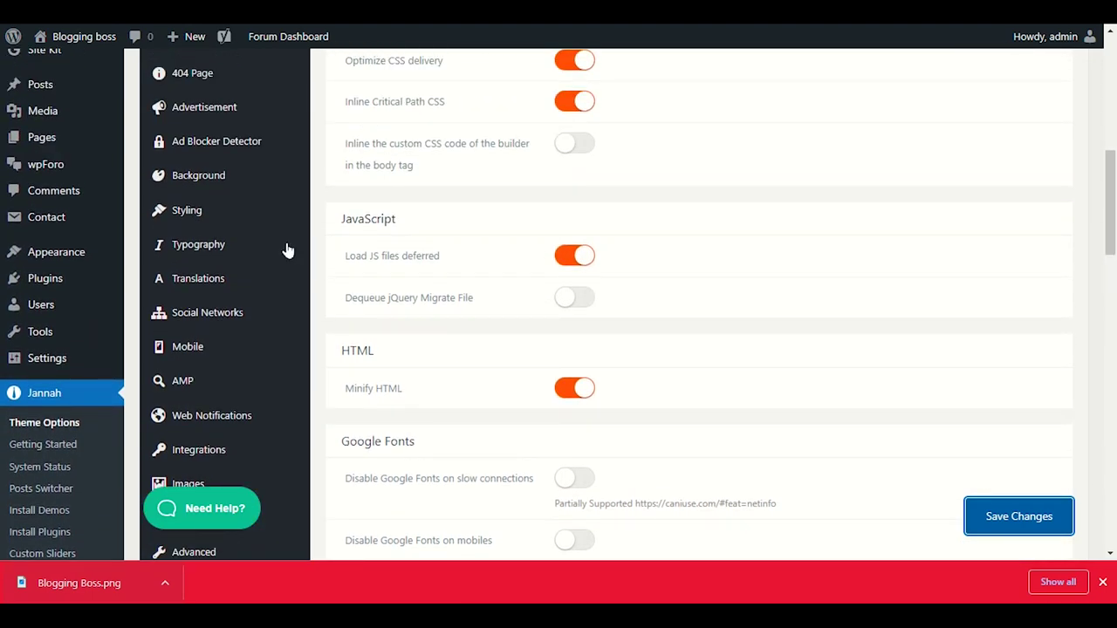
scroll(282, 306, down, 2)
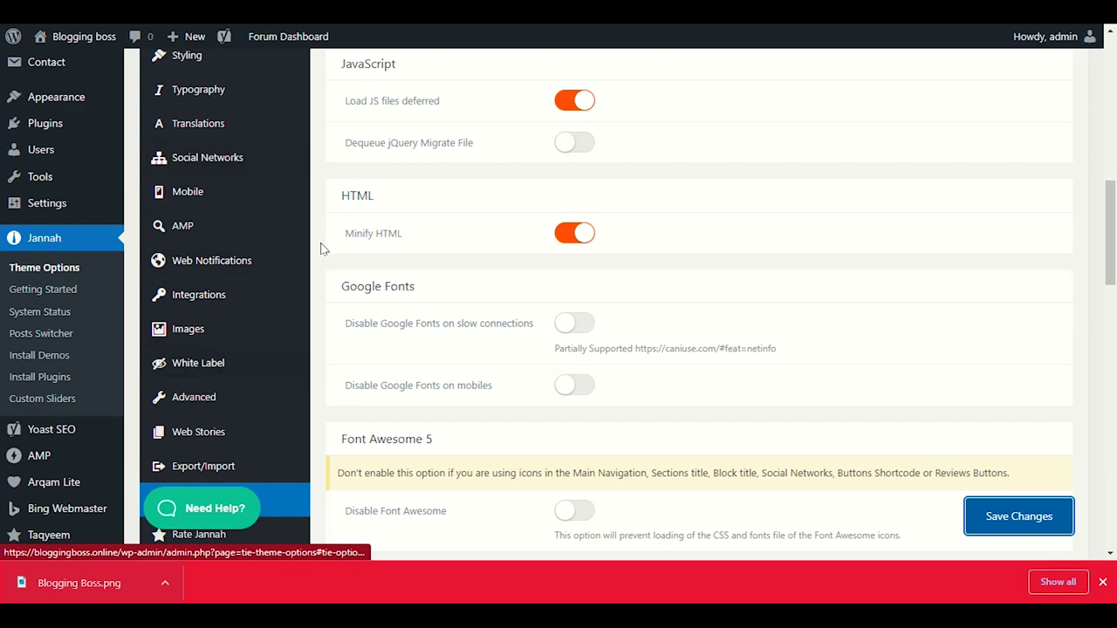
scroll(444, 337, up, 4)
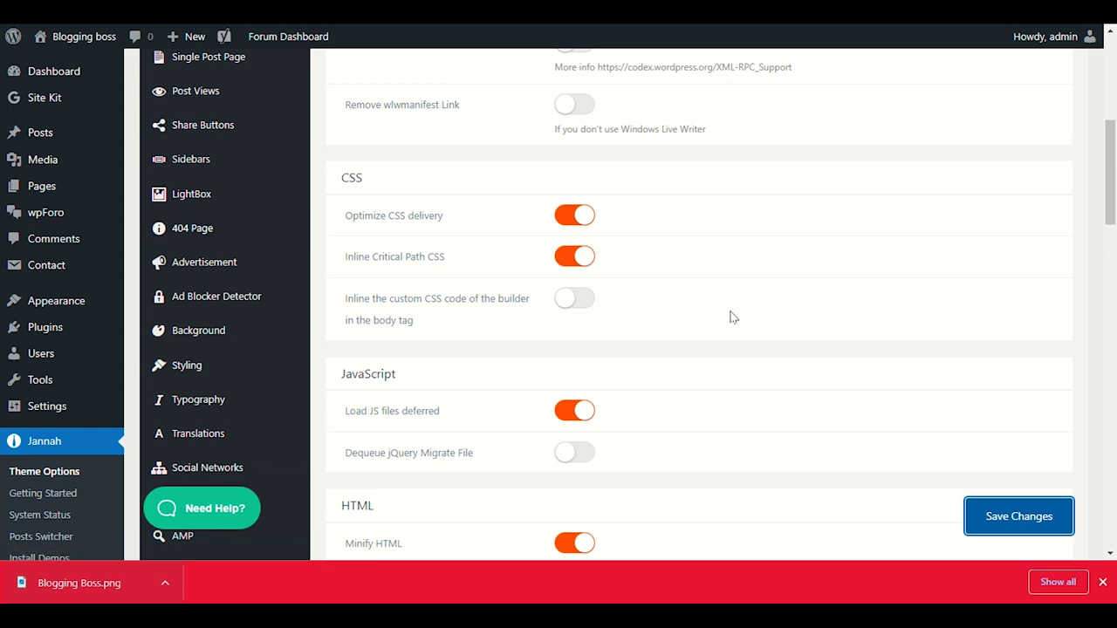
scroll(741, 348, up, 1)
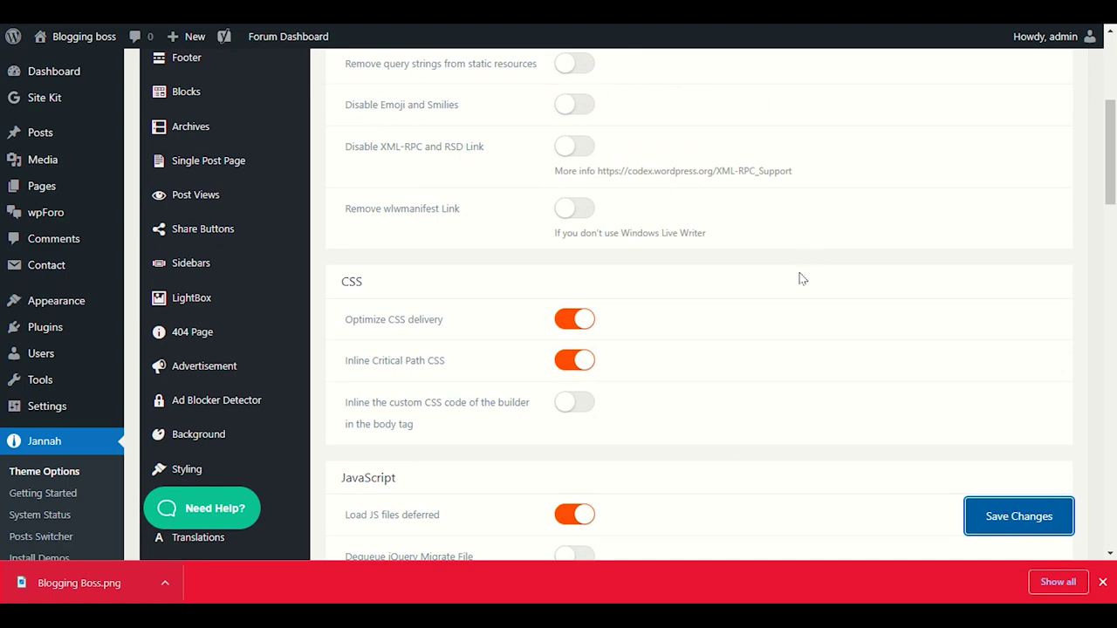
scroll(820, 350, up, 3)
scroll(827, 344, down, 8)
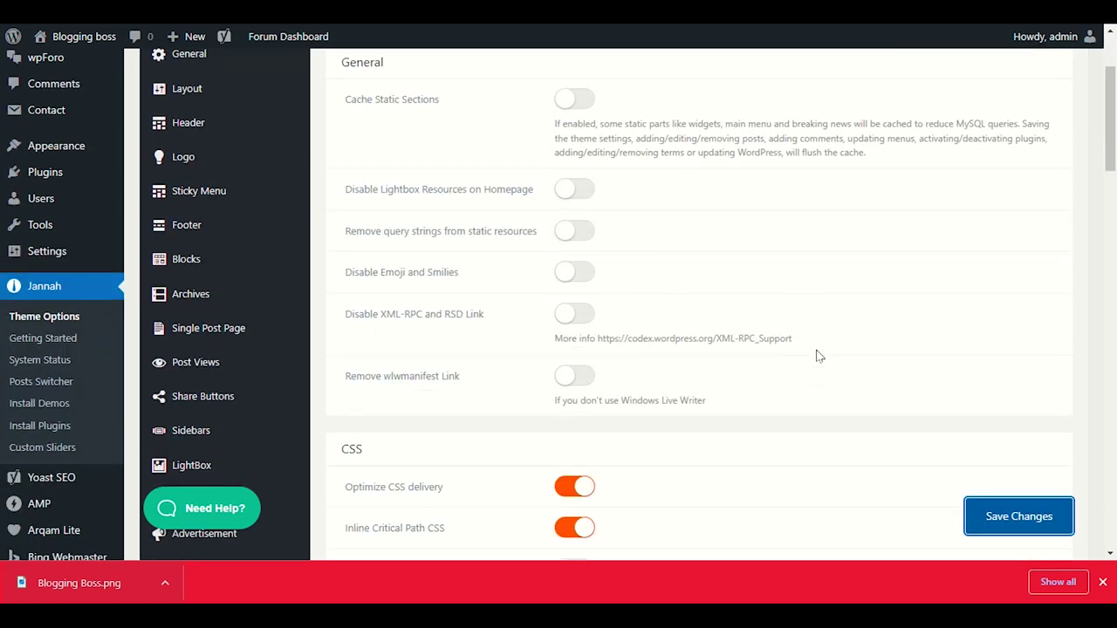
- Review the Google Fonts, Font Awesome 5 and Lazy Load For Images options, and recheck the JavaScript and CSS options above them
scroll(819, 358, down, 3)
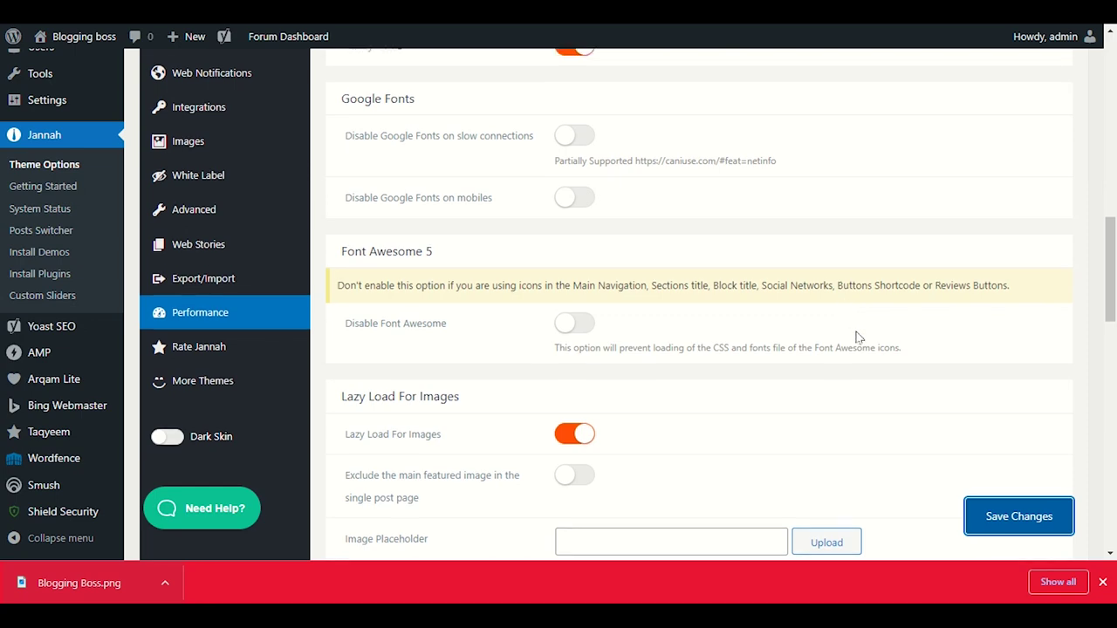
scroll(851, 299, up, 3)
scroll(723, 294, down, 1)
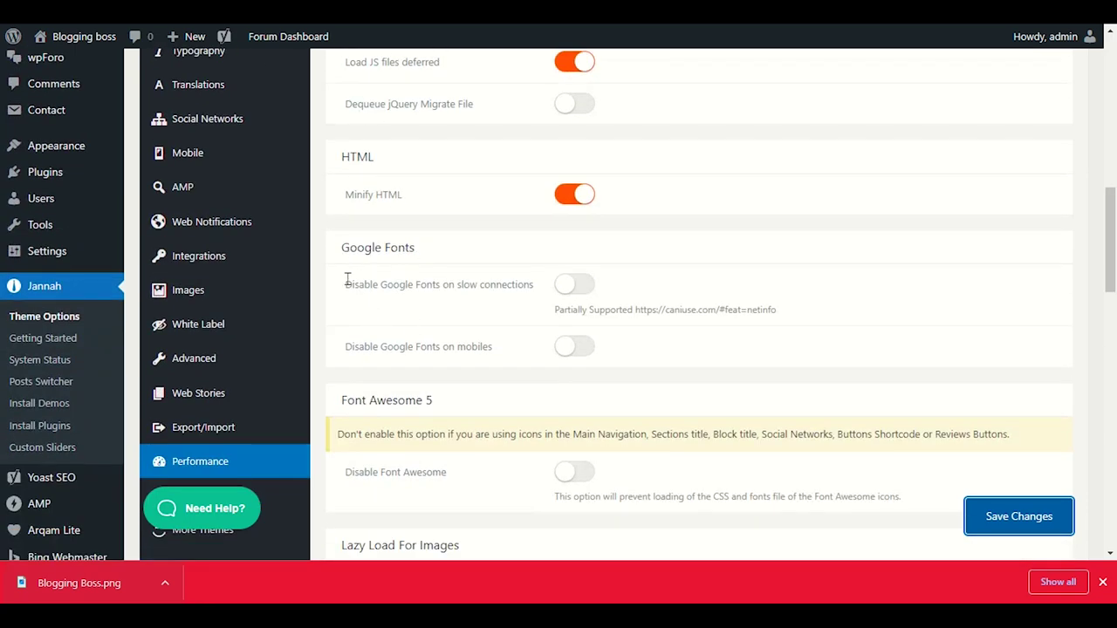
scroll(347, 281, up, 3)
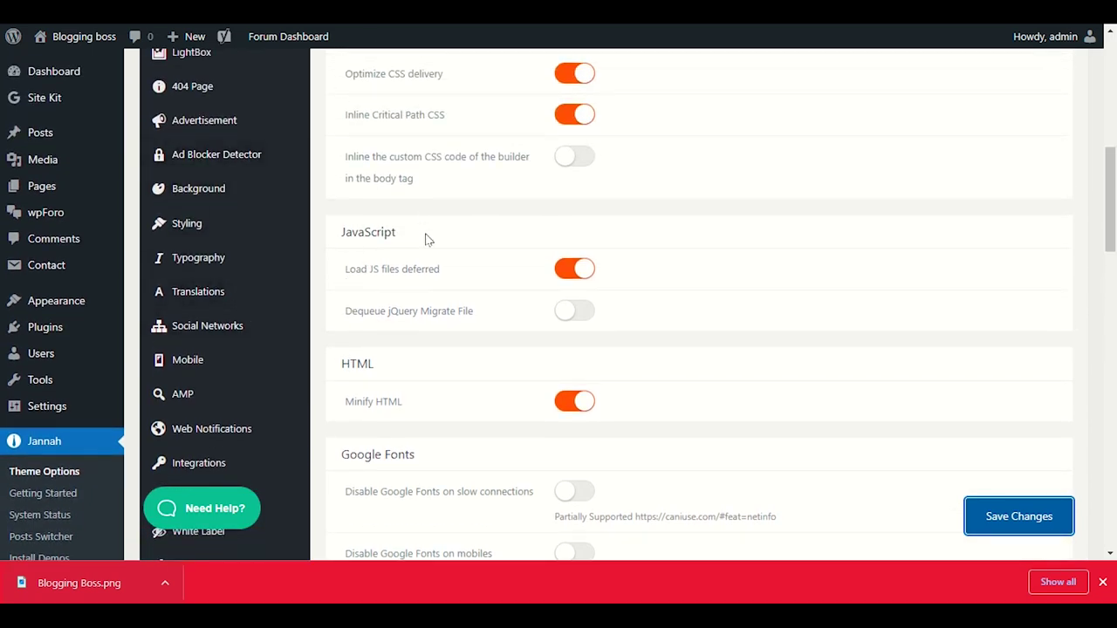
scroll(367, 236, up, 2)
scroll(274, 209, down, 2)
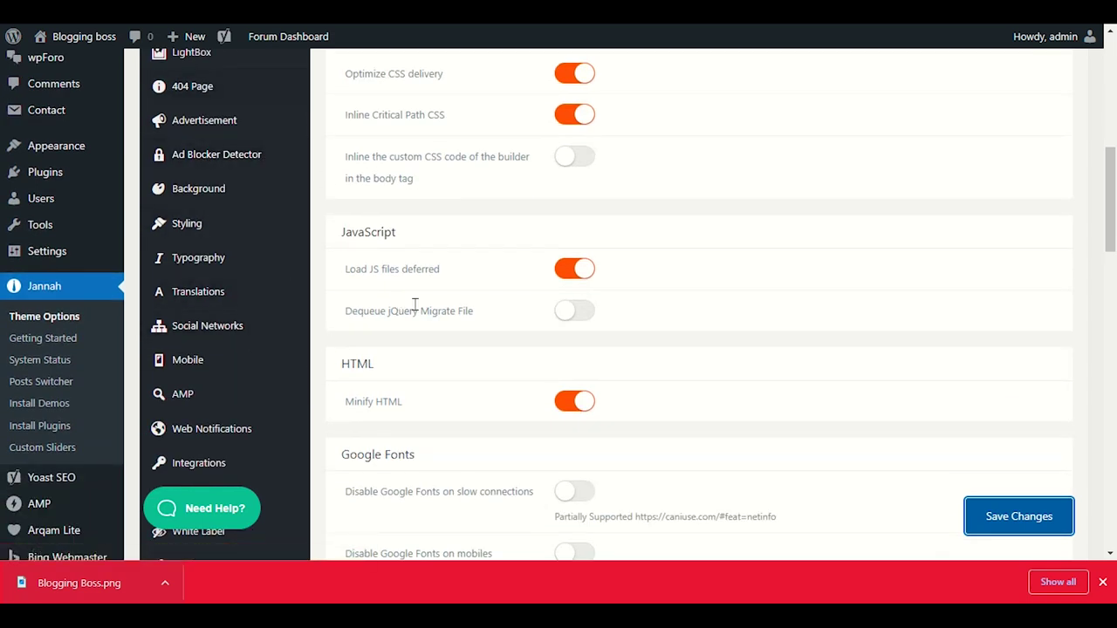
scroll(420, 306, up, 1)
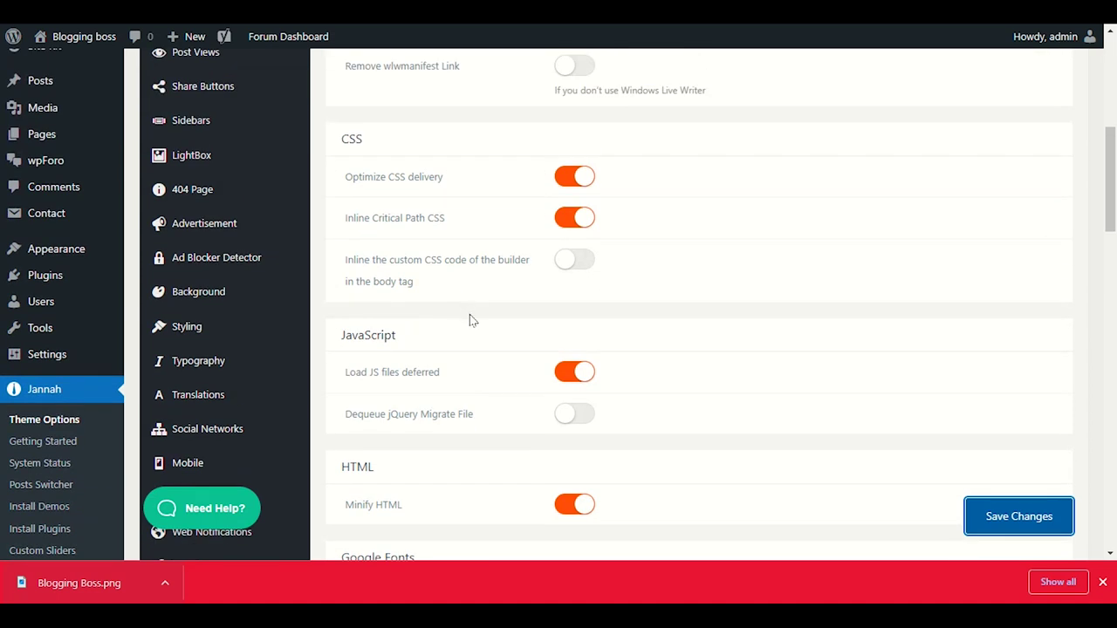
scroll(469, 324, down, 1)
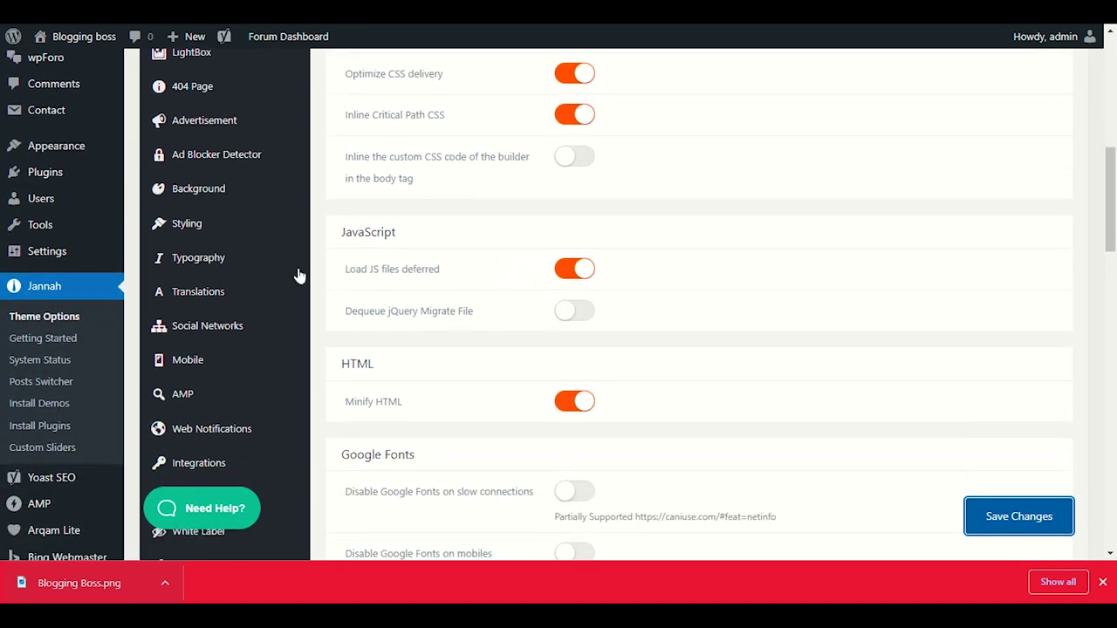